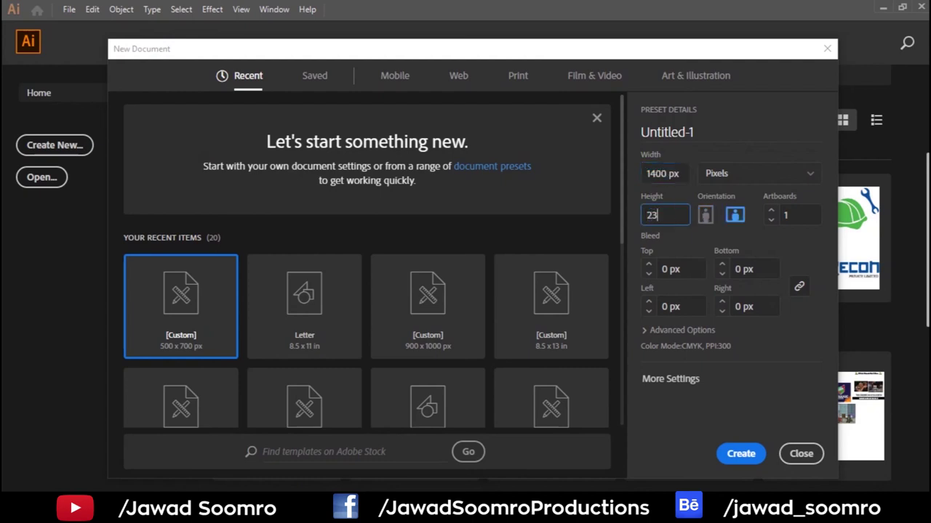
# Step: Set the new document to RGB colour mode with Medium (150 ppi) raster effects and create it
pyautogui.click(643, 330)
pyautogui.click(709, 302)
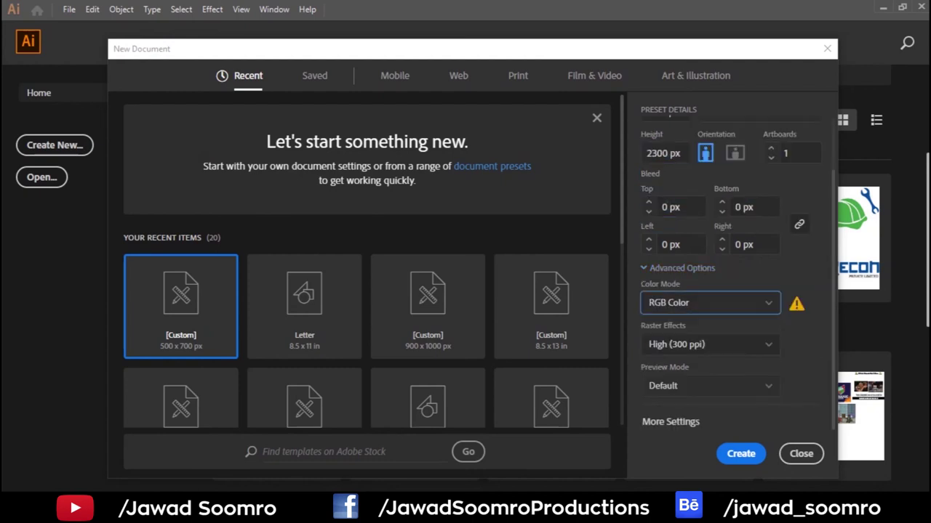
pyautogui.click(709, 344)
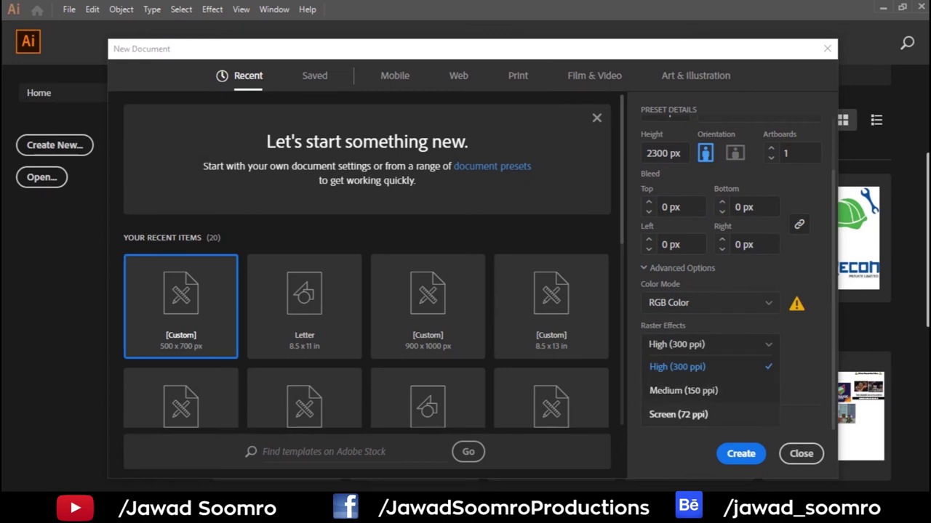
pyautogui.click(684, 391)
pyautogui.scroll(2, 728, 291)
pyautogui.write('CS Web Design')
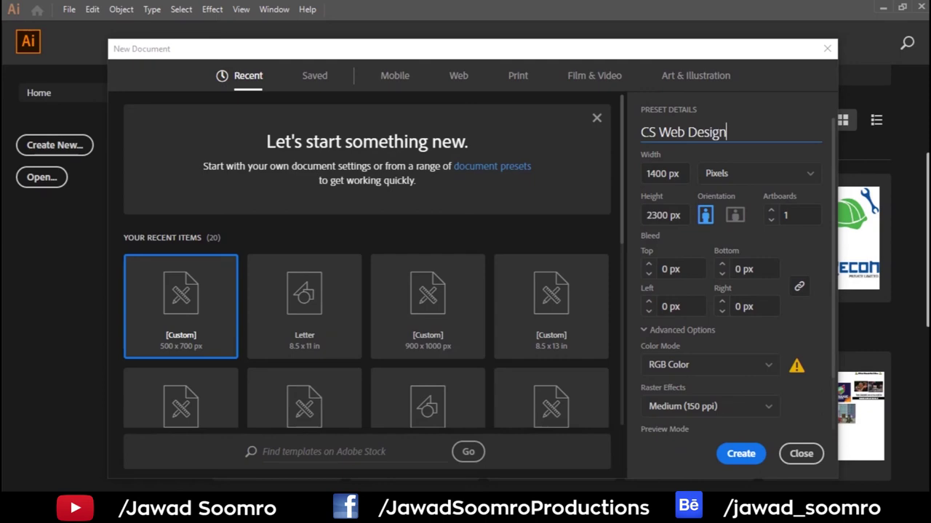
pyautogui.press('Return')
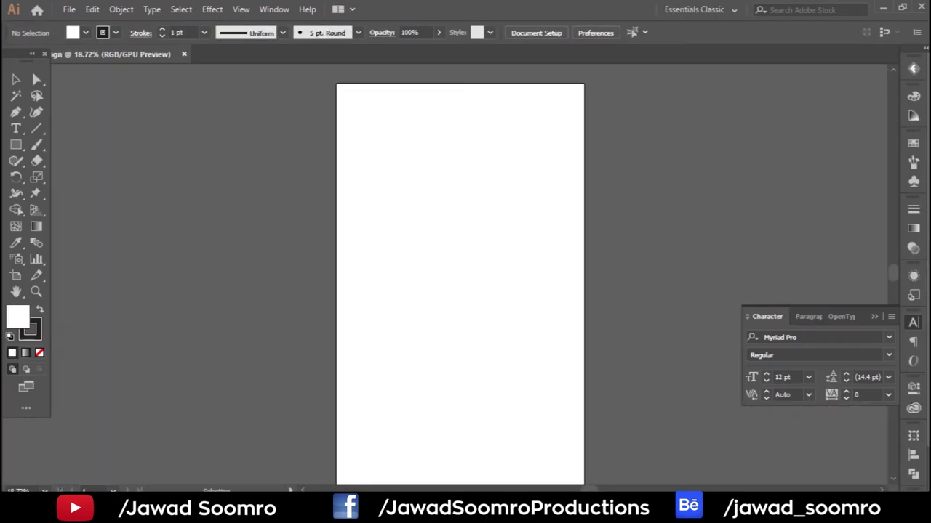
# Step: Show the rulers and drag three horizontal guides onto the page
pyautogui.rightClick(221, 136)
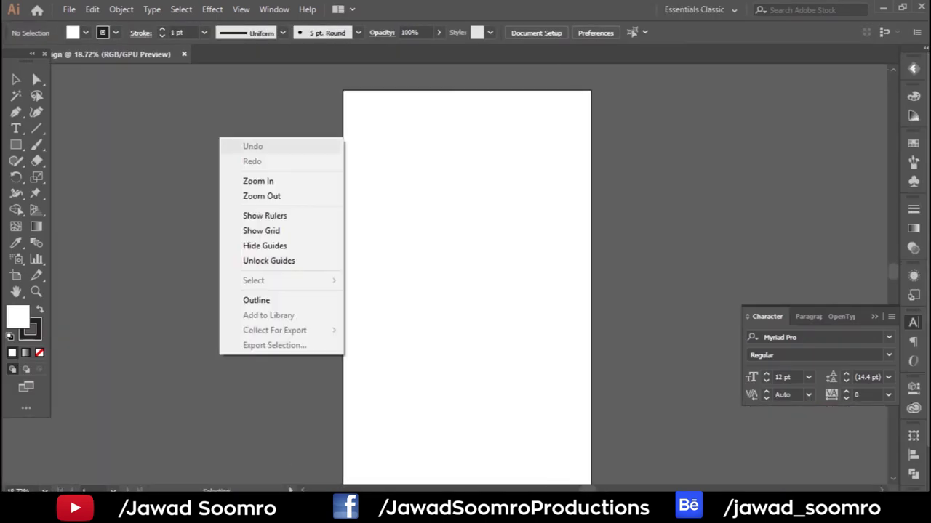
pyautogui.click(262, 216)
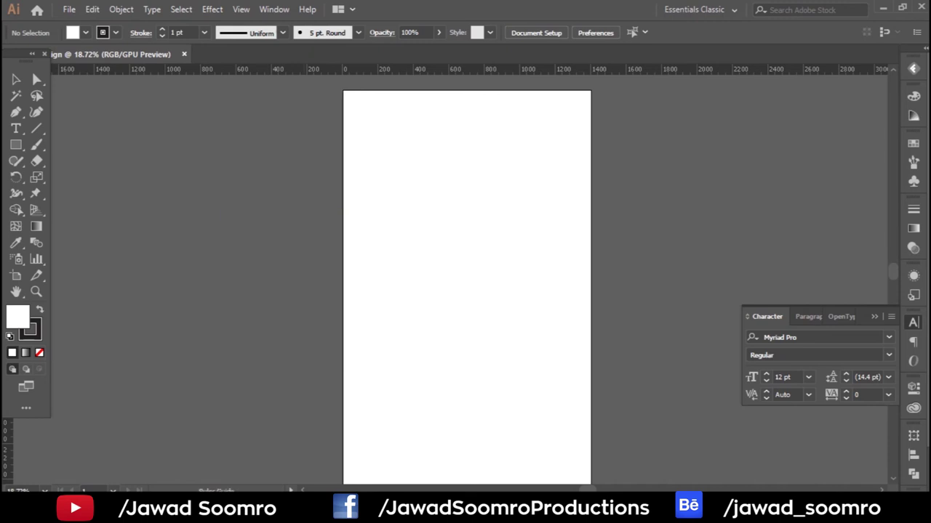
pyautogui.moveTo(466, 121); pyautogui.dragTo(465, 113)
pyautogui.moveTo(465, 69); pyautogui.dragTo(465, 211)
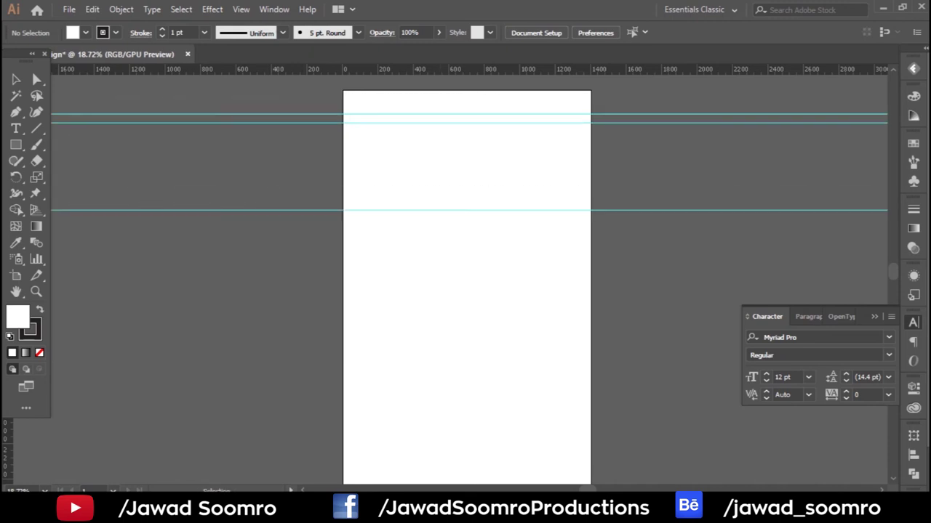
pyautogui.moveTo(465, 146); pyautogui.dragTo(465, 141)
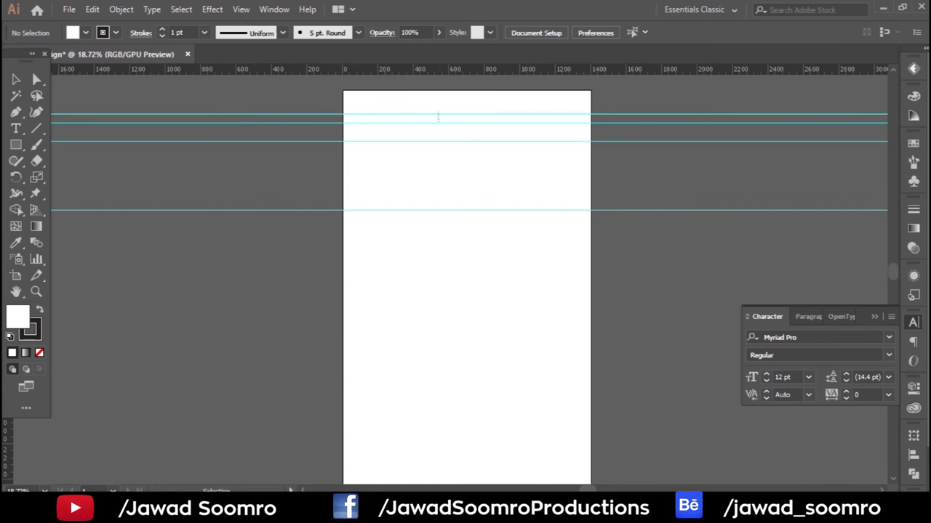
# Step: Draw horizontal lines across the page and convert them into guides with Ctrl+5
pyautogui.rightClick(444, 123)
pyautogui.click(499, 251)
pyautogui.moveTo(465, 141); pyautogui.dragTo(466, 137)
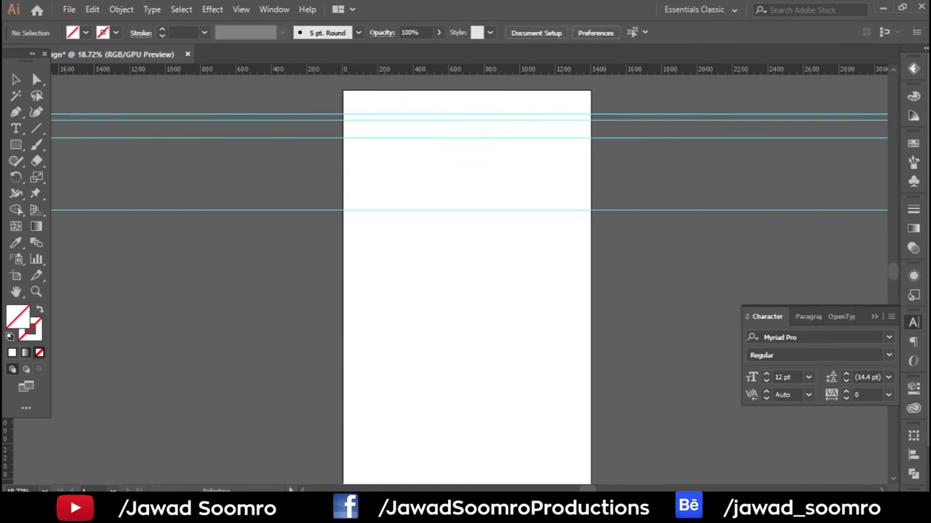
pyautogui.hotkey('ctrl', '5')
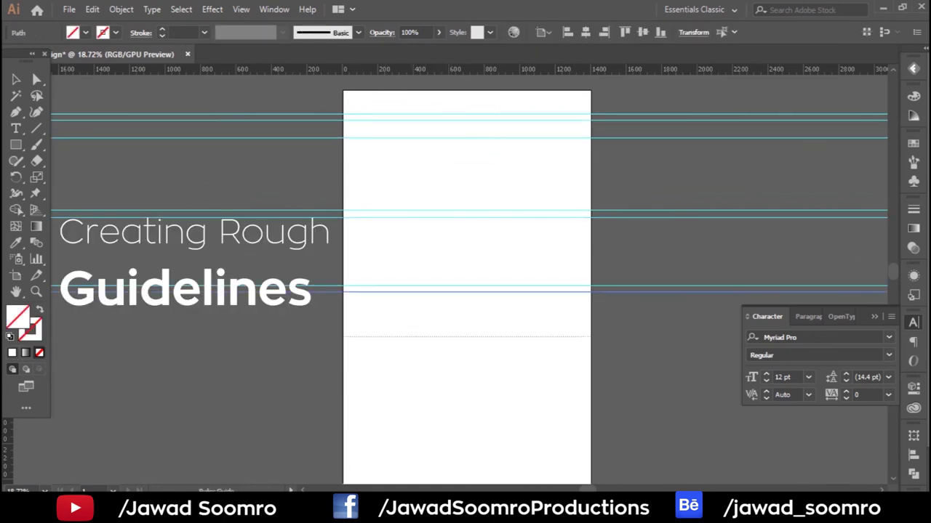
pyautogui.hotkey('ctrl', '5')
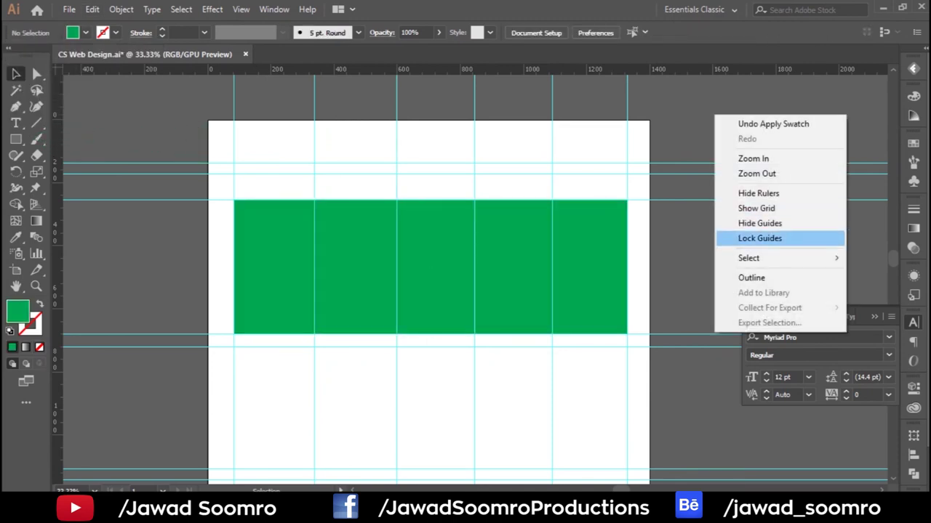
# Step: Select the green banner rectangle and lock the guides
pyautogui.click(760, 237)
pyautogui.click(430, 266)
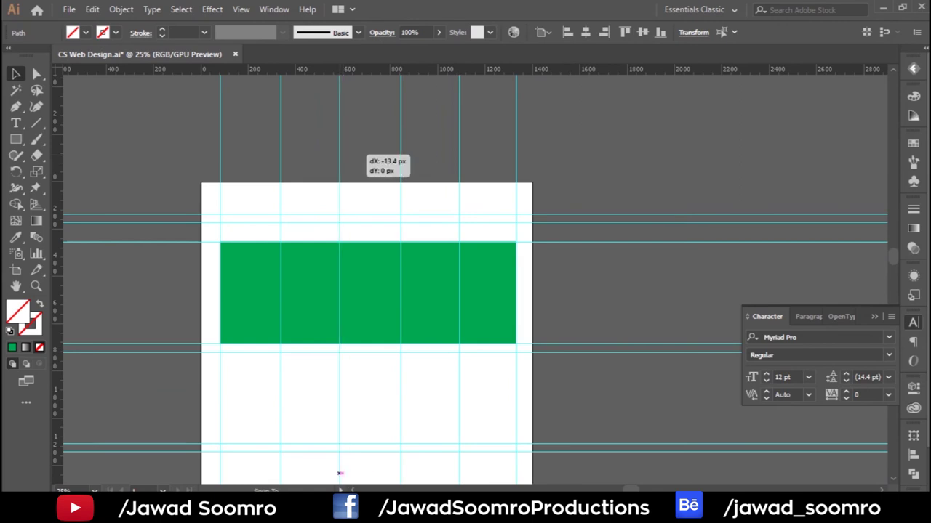
pyautogui.rightClick(519, 162)
pyautogui.click(560, 291)
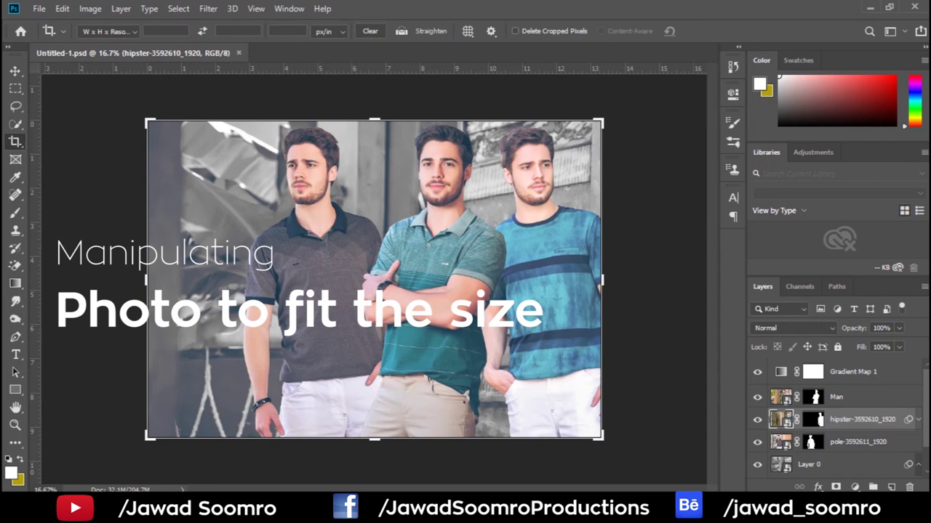
# Step: Narrow the canvas into a wide banner shape in Canvas Size, entering the width in pixels
pyautogui.click(90, 9)
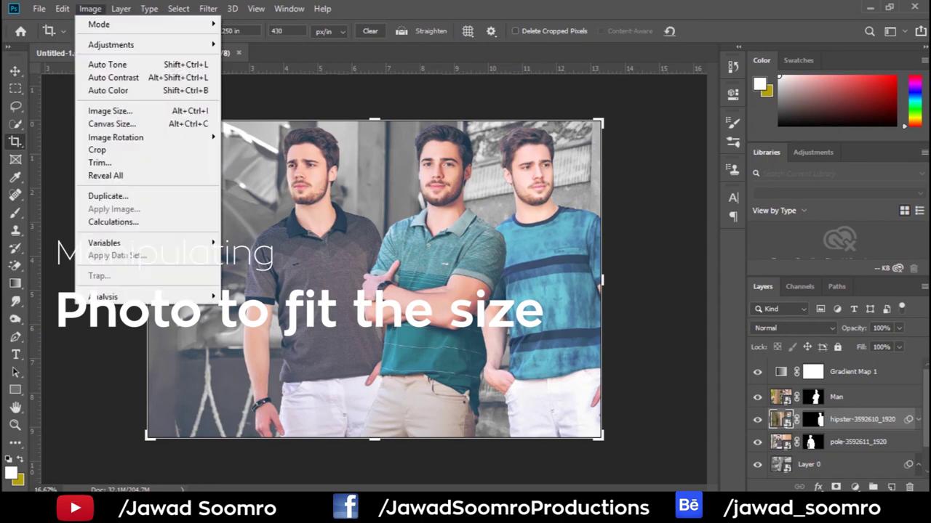
pyautogui.click(112, 124)
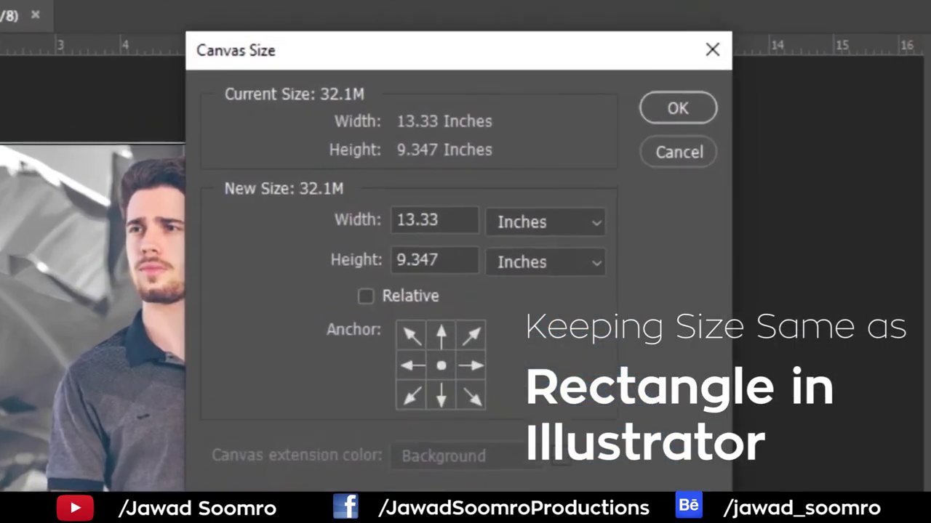
pyautogui.click(546, 226)
pyautogui.click(513, 273)
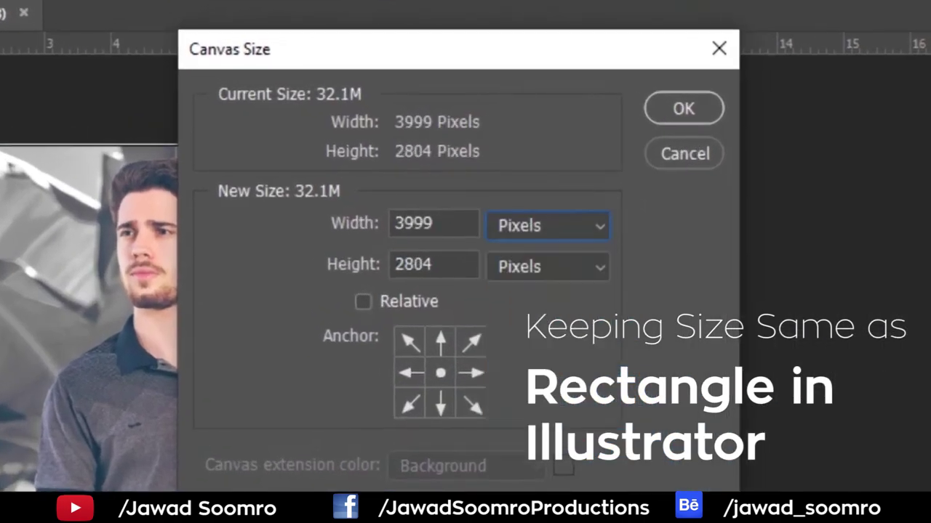
pyautogui.write('12')
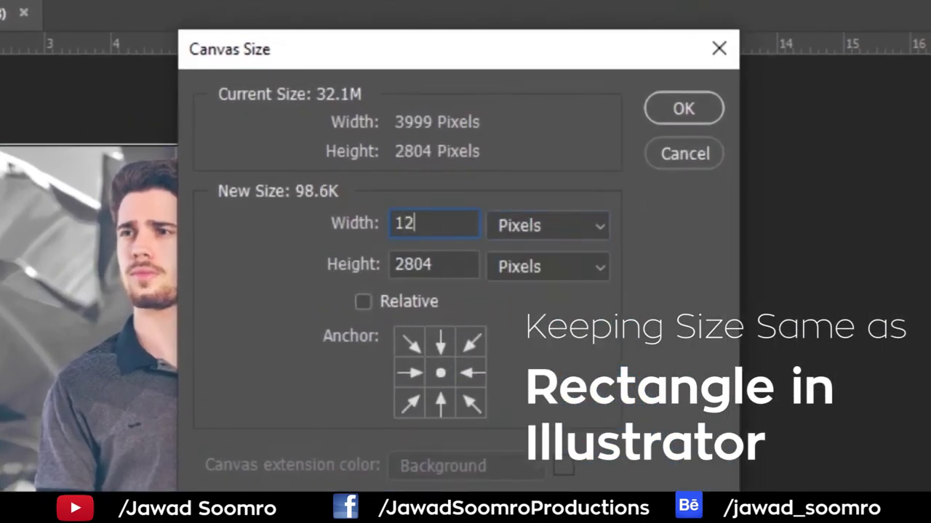
pyautogui.press('Tab')
pyautogui.write('430')
pyautogui.press('Return')
pyautogui.press('Return')
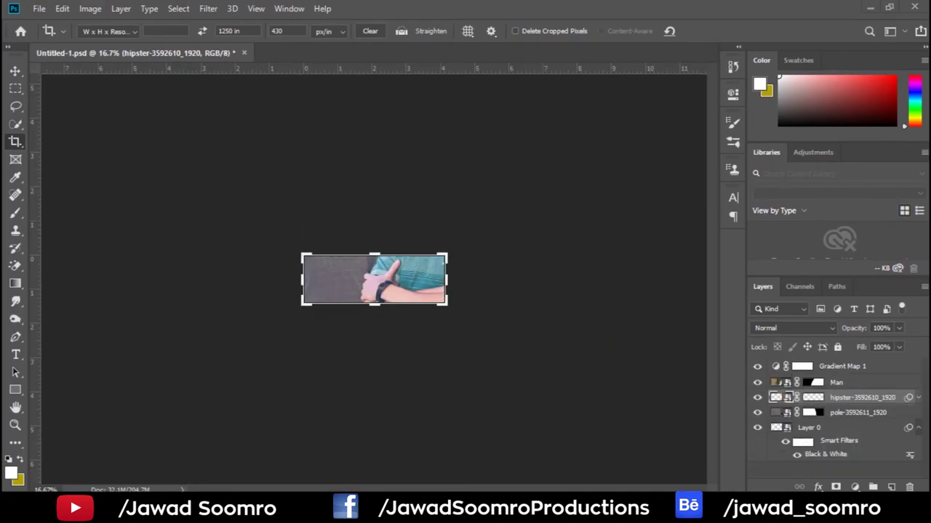
# Step: Transform all layers together, scaling and moving the three-men photo to fill the banner's right side
pyautogui.hotkey('ctrl', 'alt', 'a')
pyautogui.hotkey('ctrl', 't')
pyautogui.press('Return')
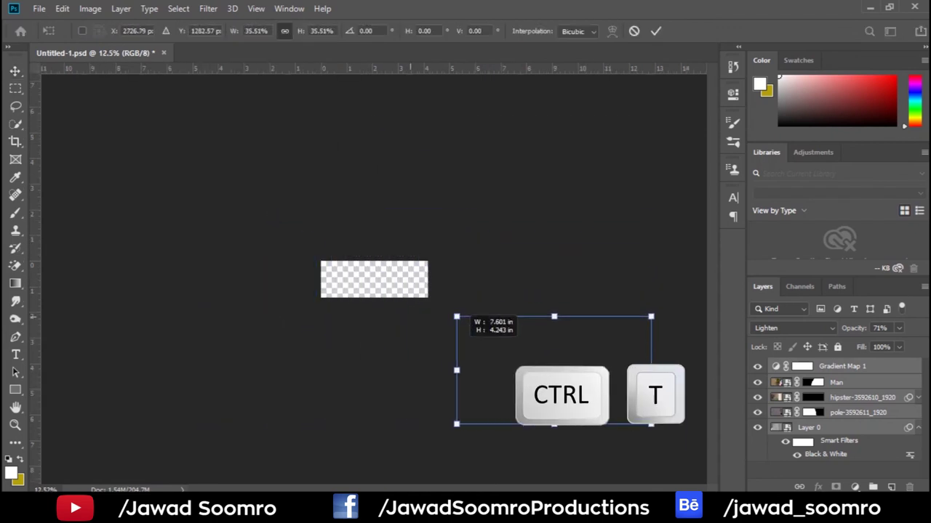
pyautogui.moveTo(101, 118); pyautogui.dragTo(596, 393)
pyautogui.moveTo(552, 353); pyautogui.dragTo(425, 210)
pyautogui.scroll(5, 363, 305)
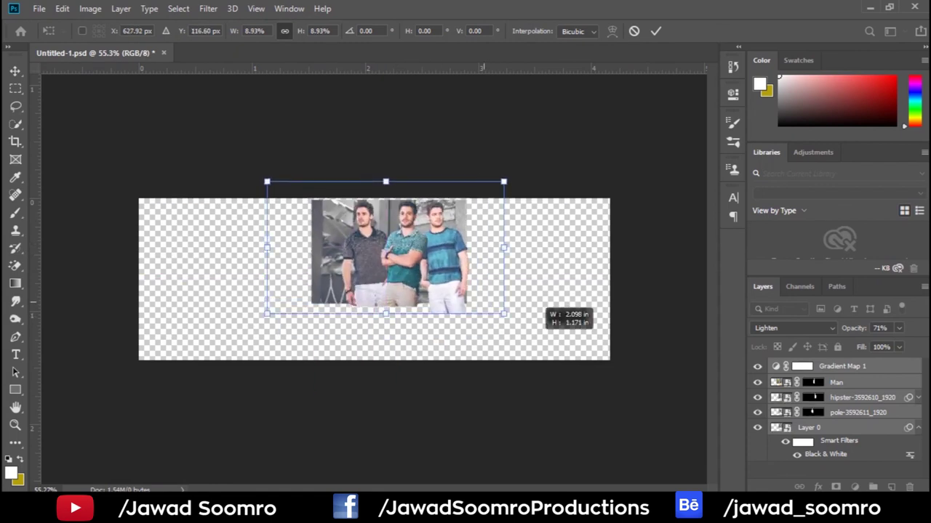
pyautogui.moveTo(480, 298); pyautogui.dragTo(640, 384)
pyautogui.moveTo(538, 298); pyautogui.dragTo(528, 284)
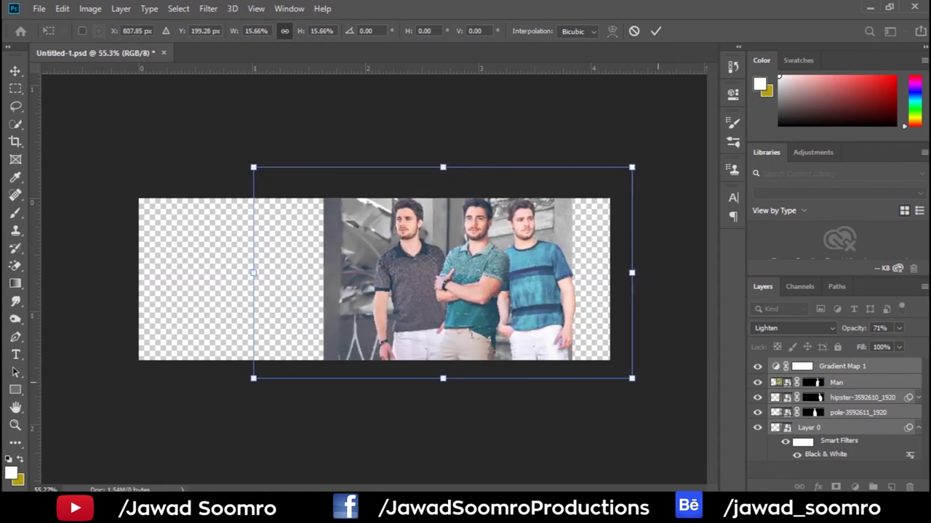
pyautogui.moveTo(632, 378); pyautogui.dragTo(654, 390)
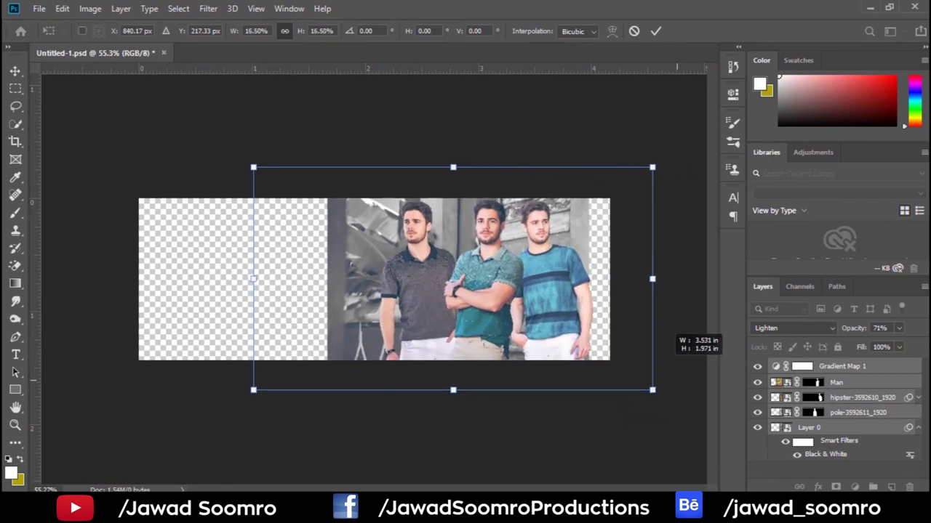
pyautogui.moveTo(517, 286); pyautogui.dragTo(518, 285)
pyautogui.press('Delete')
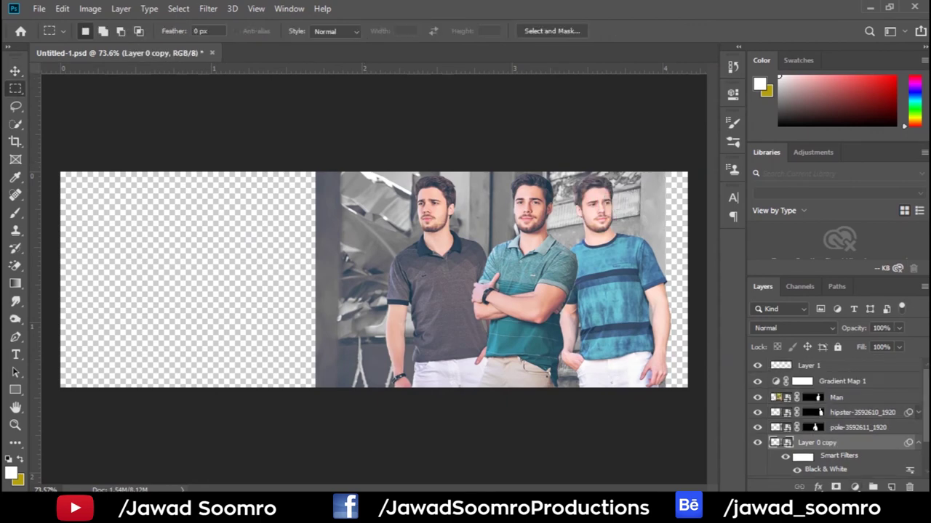
# Step: Rasterize Layer 0 copy and content-aware fill the empty strip at the photo's right edge
pyautogui.rightClick(869, 442)
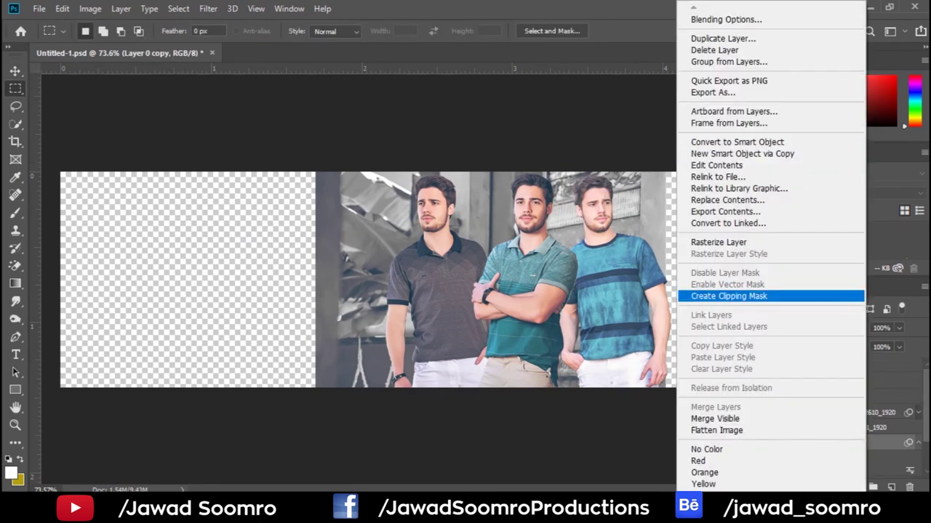
pyautogui.click(735, 242)
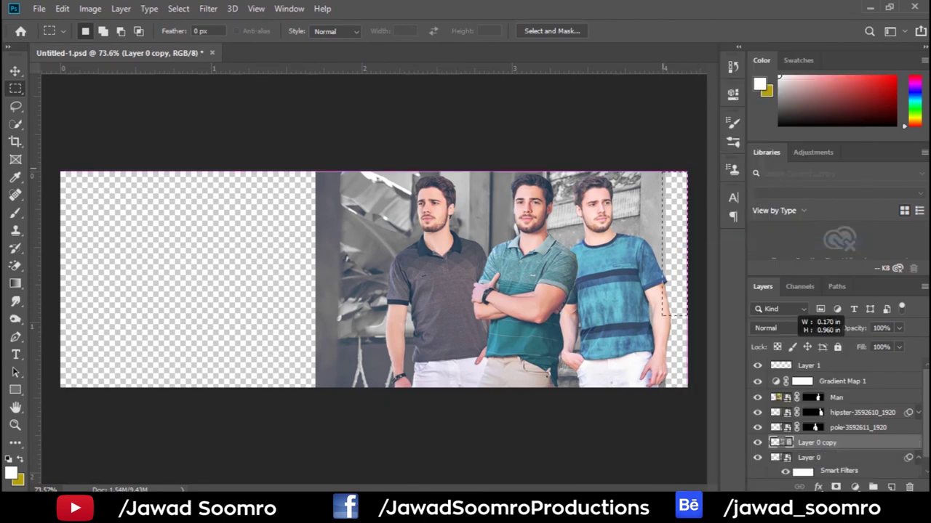
pyautogui.moveTo(661, 166); pyautogui.dragTo(696, 393)
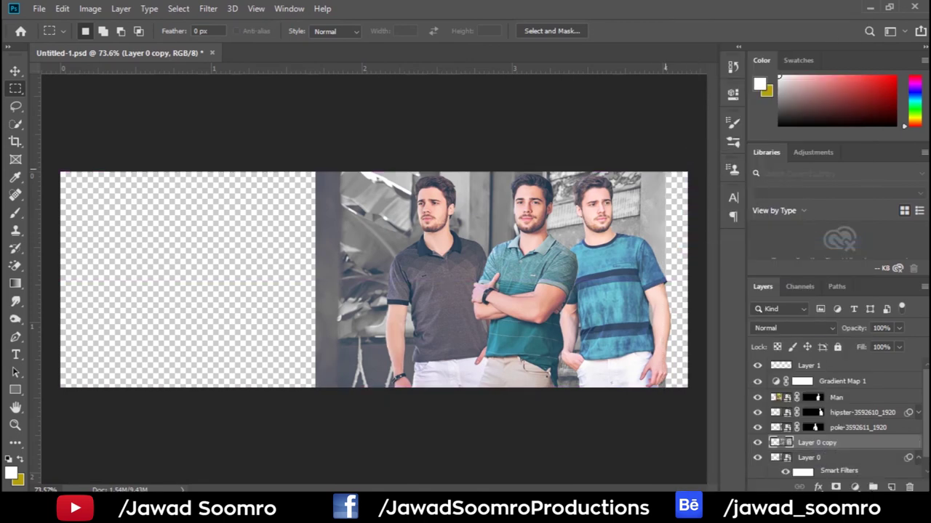
pyautogui.rightClick(684, 279)
pyautogui.click(720, 207)
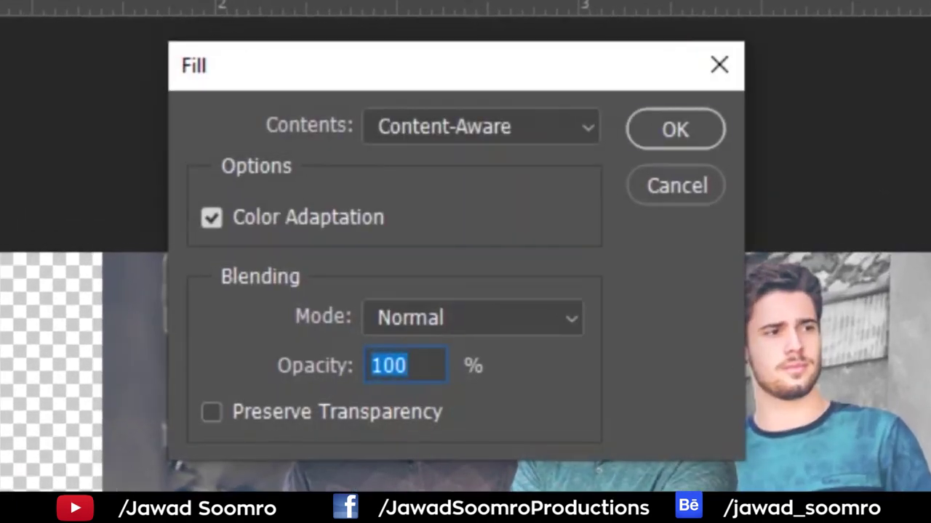
pyautogui.click(675, 128)
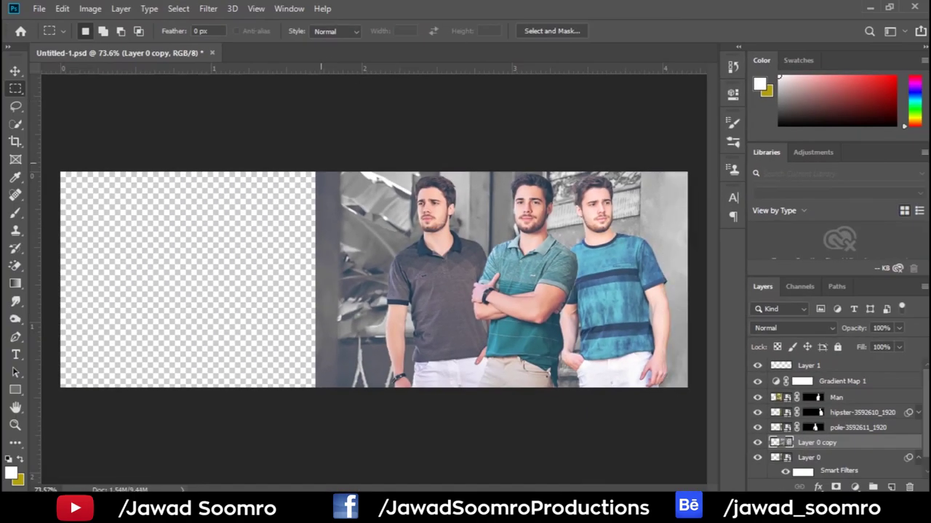
# Step: Select the empty transparent left area and open its Fill settings
pyautogui.moveTo(316, 172); pyautogui.dragTo(29, 426)
pyautogui.rightClick(164, 262)
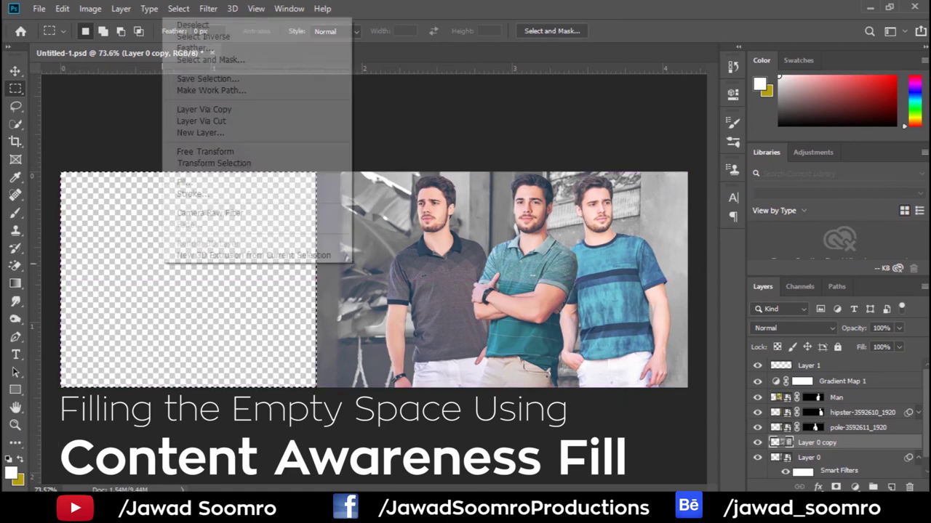
pyautogui.click(190, 182)
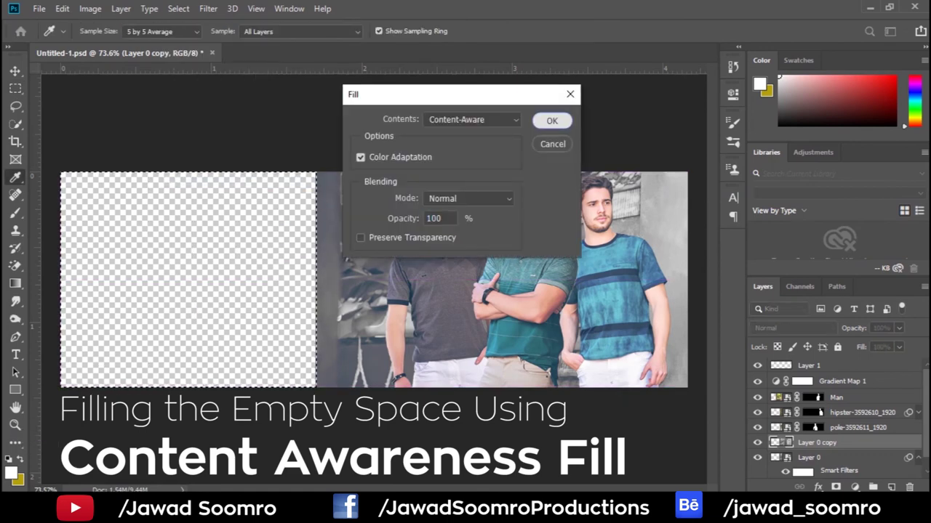
pyautogui.press('Return')
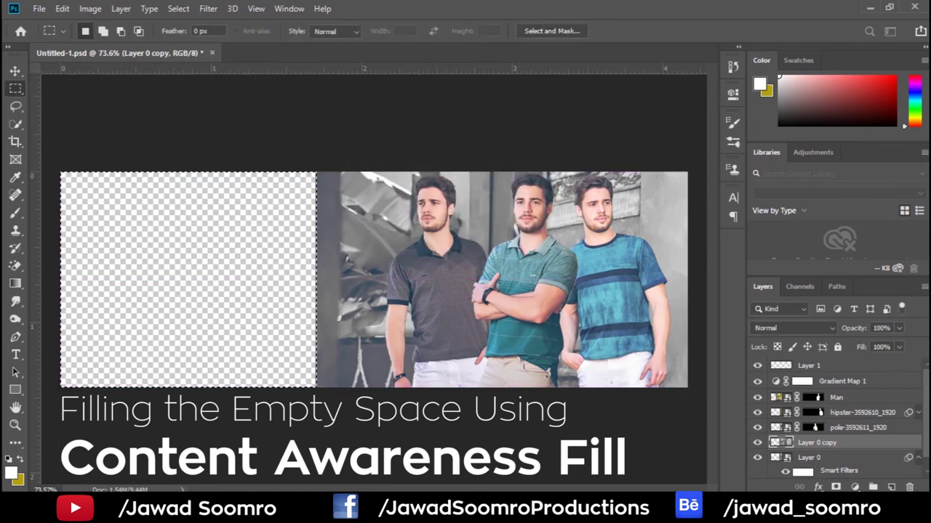
# Step: Content-aware fill the narrow gap strip beside the models and its bottom patch, then start Save As
pyautogui.moveTo(310, 171); pyautogui.dragTo(340, 387)
pyautogui.hotkey('shift', 'F5')
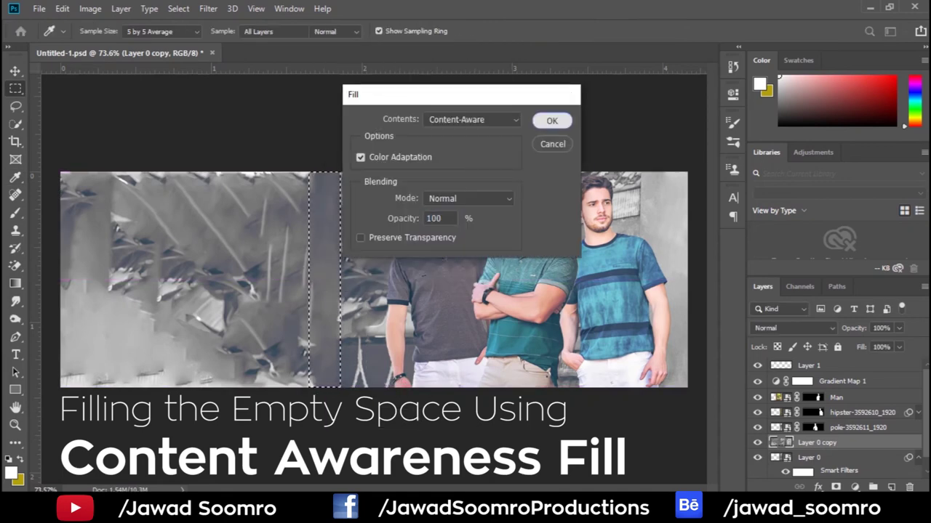
pyautogui.press('Return')
pyautogui.moveTo(316, 330); pyautogui.dragTo(404, 389)
pyautogui.hotkey('shift', 'F5')
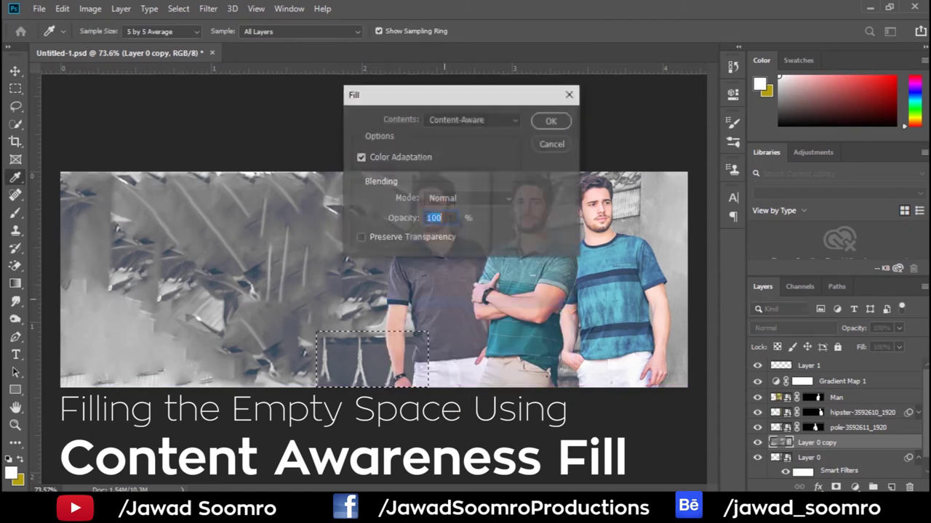
pyautogui.press('Return')
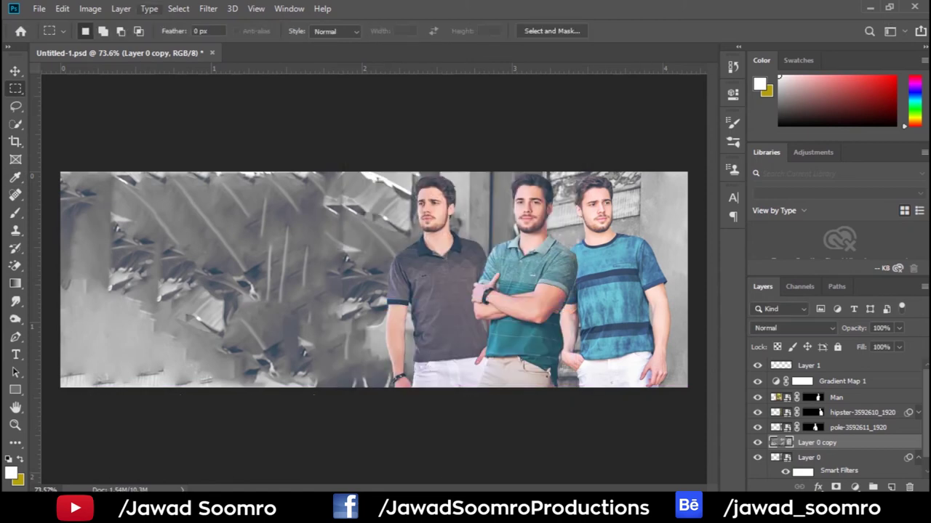
pyautogui.click(39, 8)
pyautogui.click(65, 160)
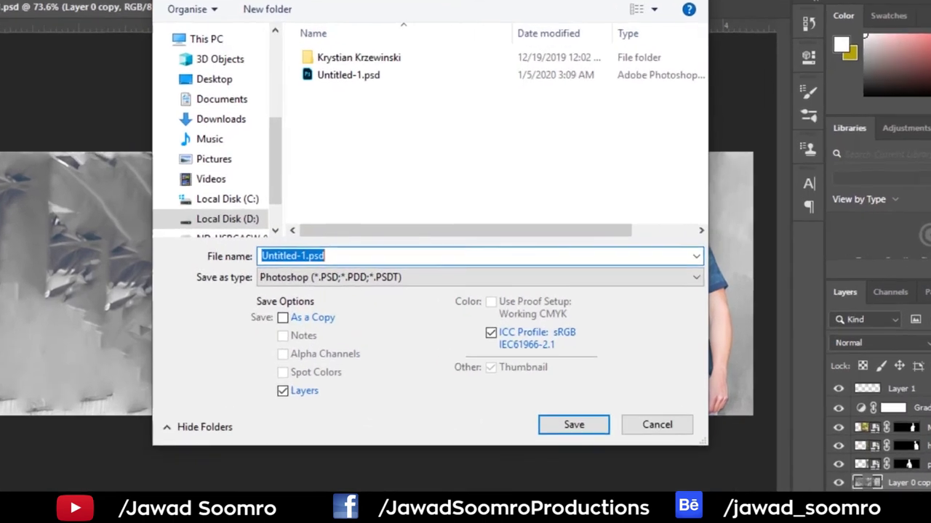
# Step: Save the banner as JPEG 'web banner' at maximum quality, quit Photoshop, and bring up its folder
pyautogui.click(466, 270)
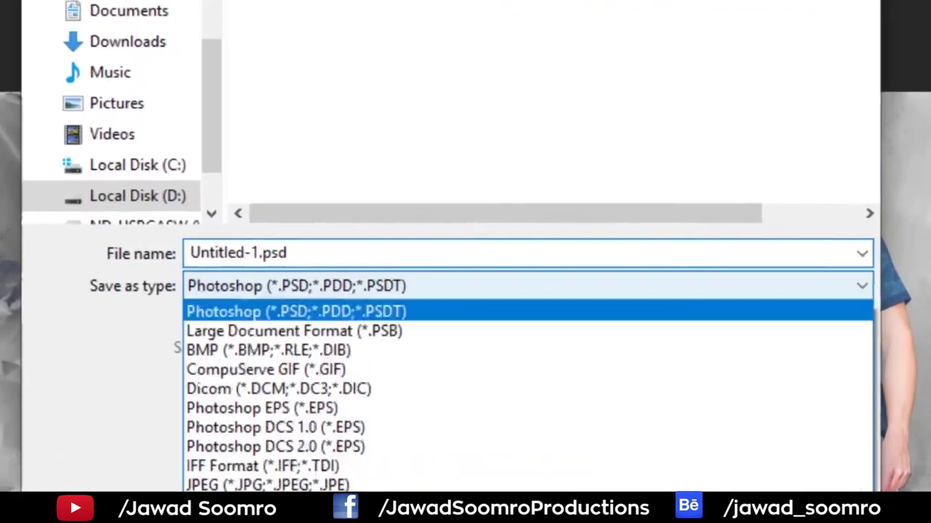
pyautogui.press('j')
pyautogui.press('Return')
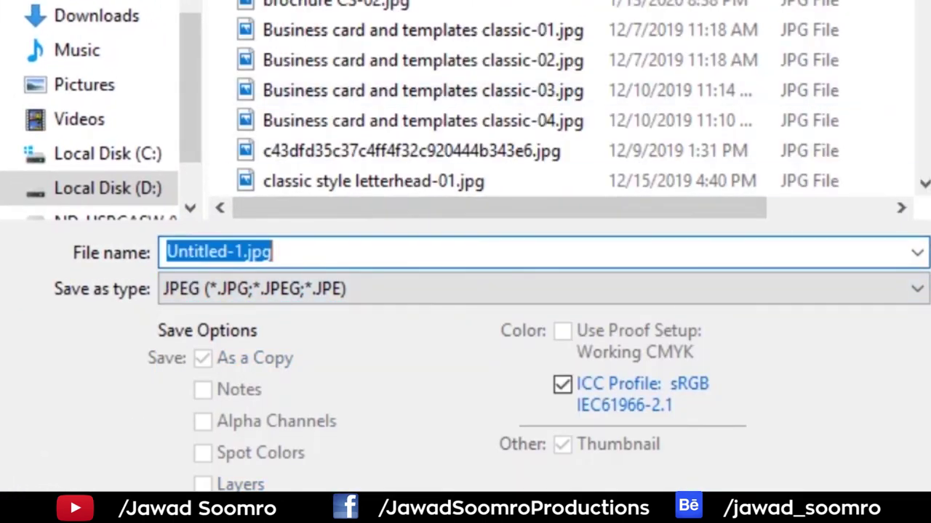
pyautogui.write('web bann')
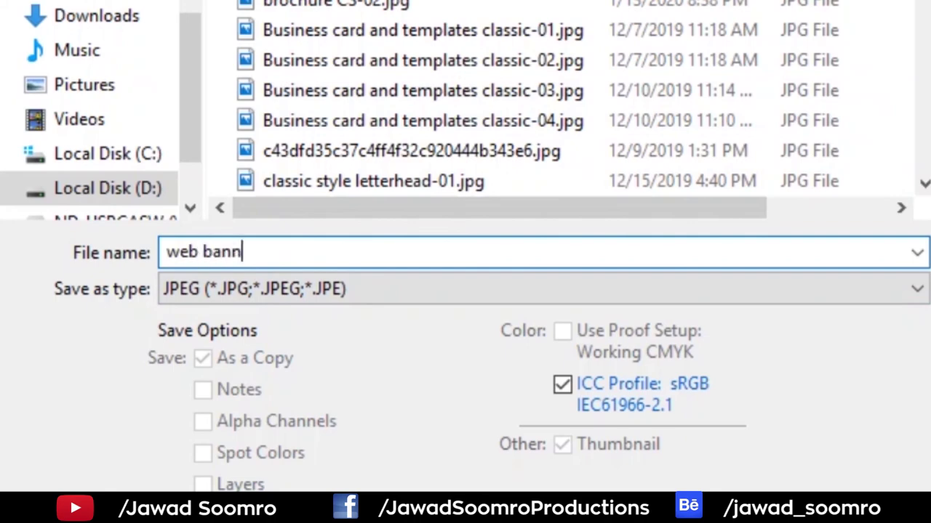
pyautogui.press('Return')
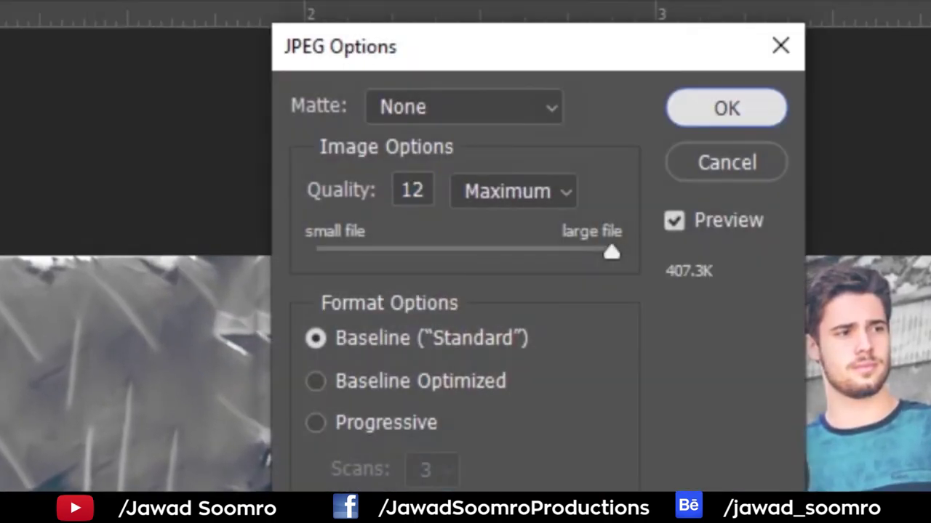
pyautogui.press('Return')
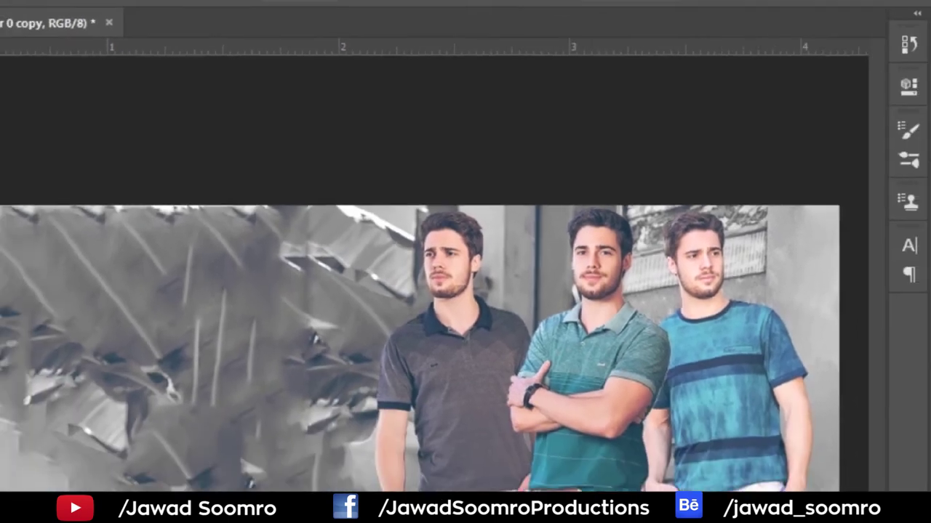
pyautogui.hotkey('ctrl', 'q')
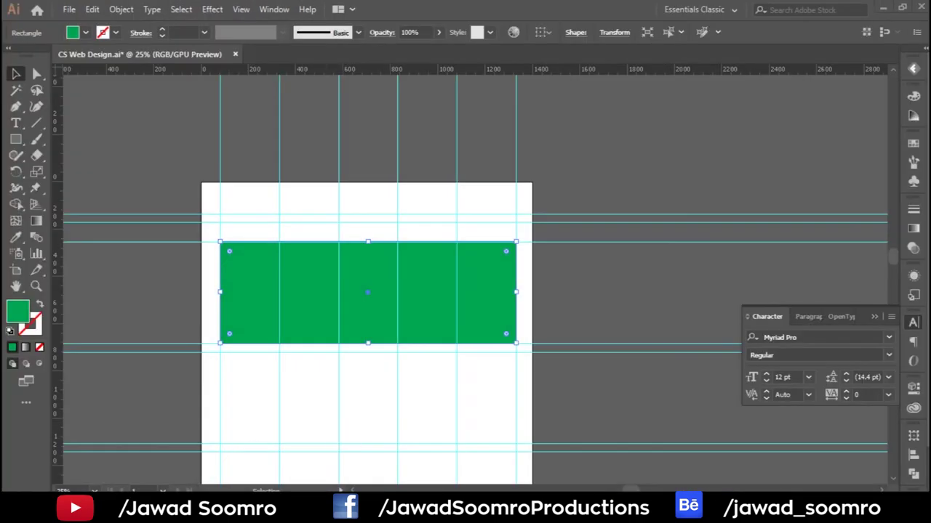
pyautogui.hotkey('alt', 'Tab')
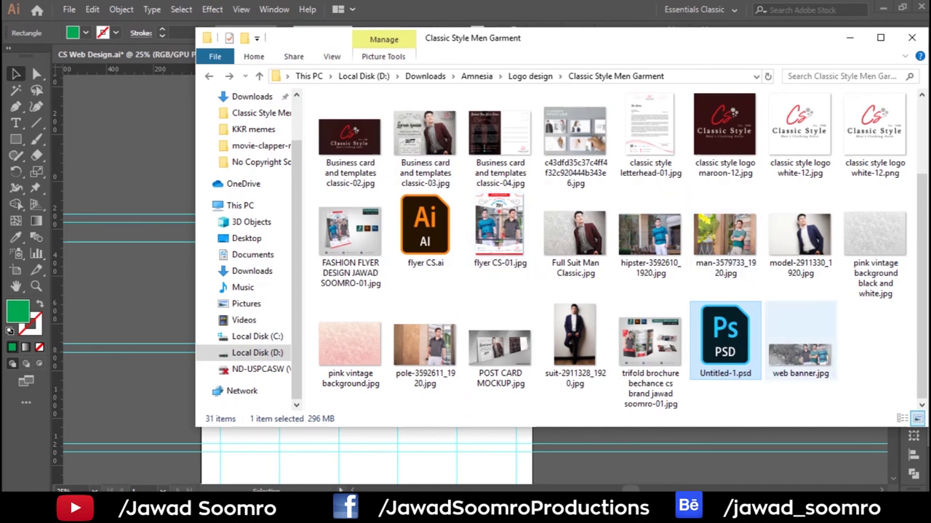
# Step: Place web banner.jpg onto the artboard and scale it to match the green rectangle exactly
pyautogui.moveTo(799, 349); pyautogui.dragTo(157, 284)
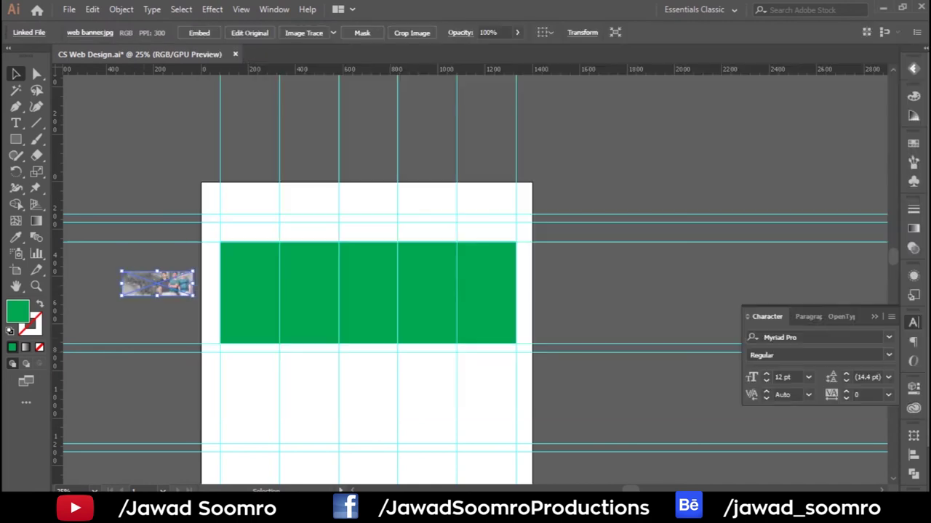
pyautogui.moveTo(219, 254); pyautogui.dragTo(220, 244)
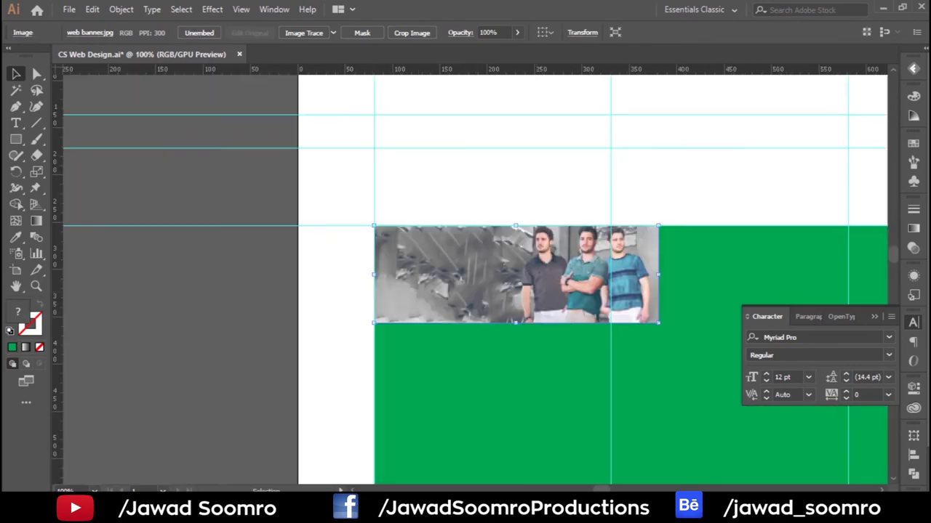
pyautogui.hotkey('ctrl', '-')
pyautogui.hotkey('ctrl', '-')
pyautogui.hotkey('ctrl', '+')
pyautogui.moveTo(380, 223); pyautogui.dragTo(677, 322)
pyautogui.hotkey('ctrl', '+')
pyautogui.hotkey('ctrl', '+')
# Step: Delete the green rectangle and move the photo up to the top banner guide
pyautogui.hotkey('ctrl', '+')
pyautogui.moveTo(437, 323); pyautogui.dragTo(499, 349)
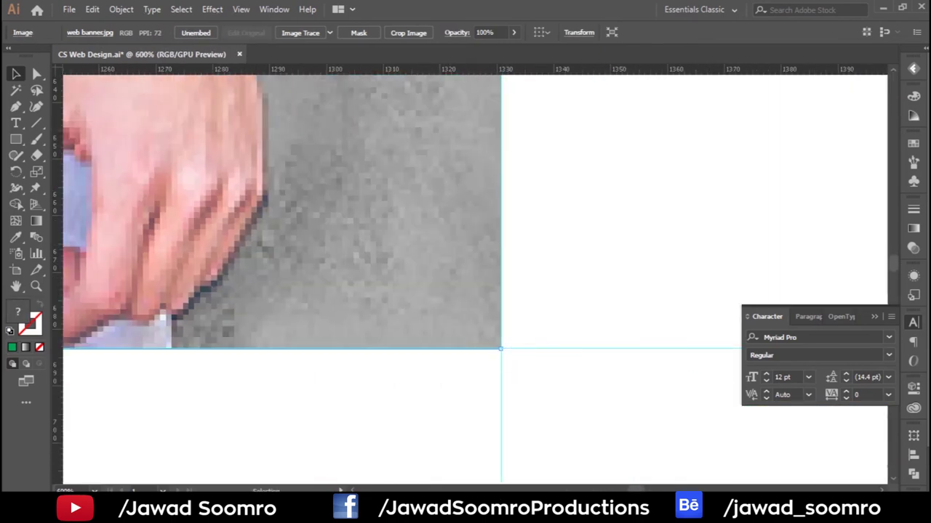
pyautogui.hotkey('ctrl', '-')
pyautogui.hotkey('ctrl', '-')
pyautogui.hotkey('ctrl', '-')
pyautogui.hotkey('ctrl', '+')
pyautogui.hotkey('ctrl', '+')
pyautogui.hotkey('ctrl', '-')
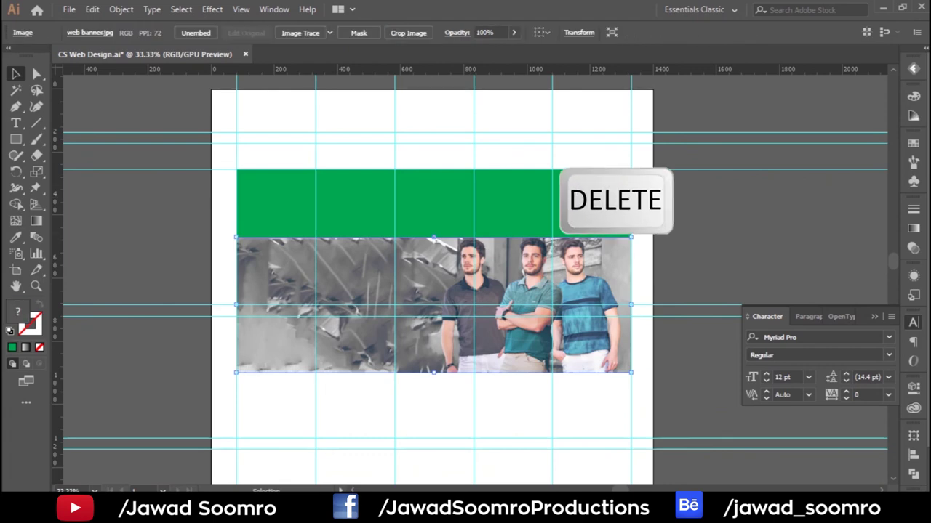
pyautogui.press('Delete')
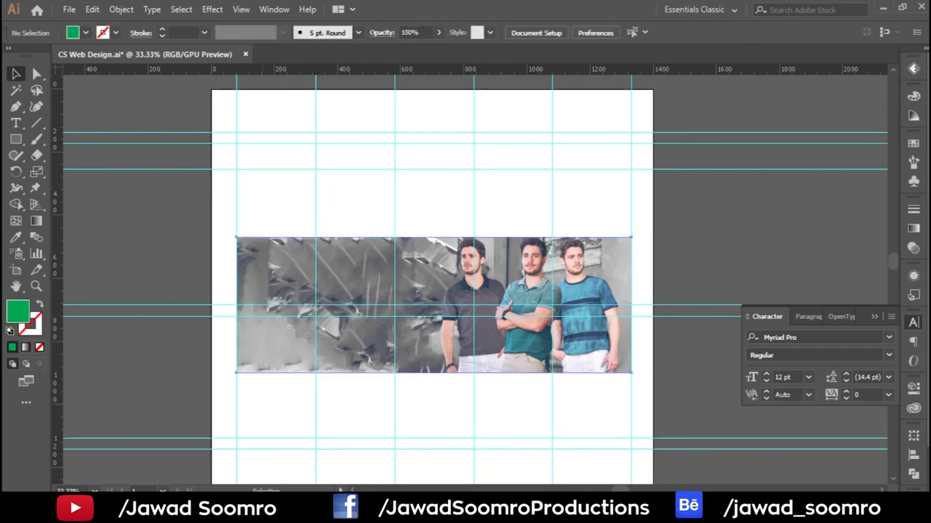
pyautogui.moveTo(434, 288); pyautogui.dragTo(434, 170)
# Step: Copy the flyer's 70% OFF text onto the banner photo and enlarge it about twice
pyautogui.hotkey('ctrl', 'shift', 'a')
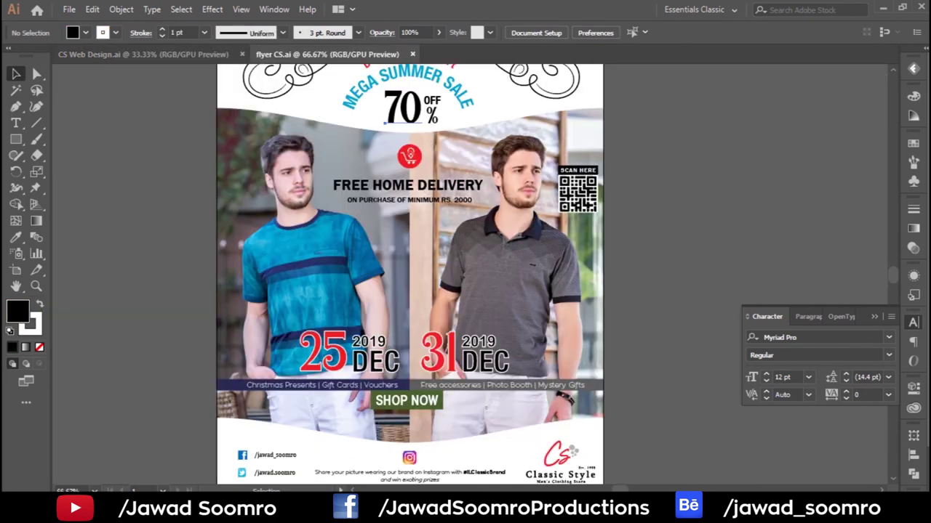
pyautogui.click(432, 109)
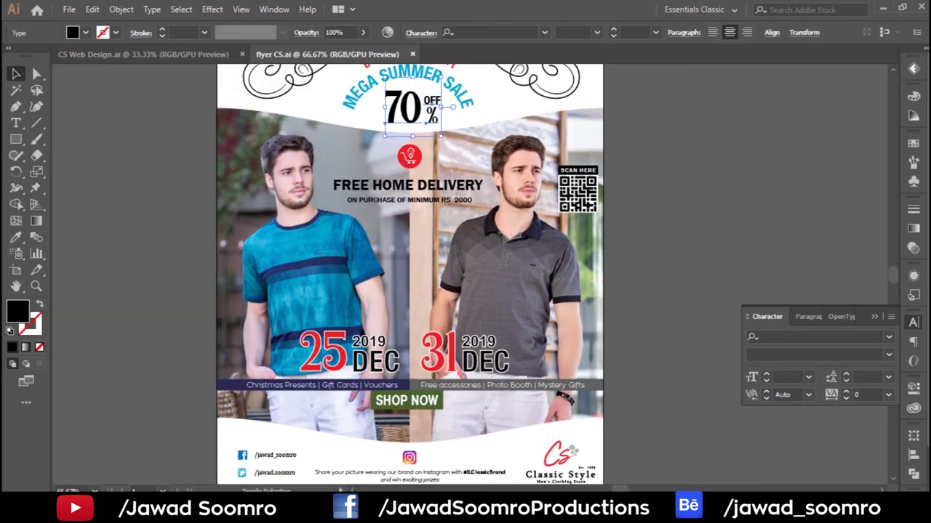
pyautogui.moveTo(413, 108); pyautogui.dragTo(143, 54)
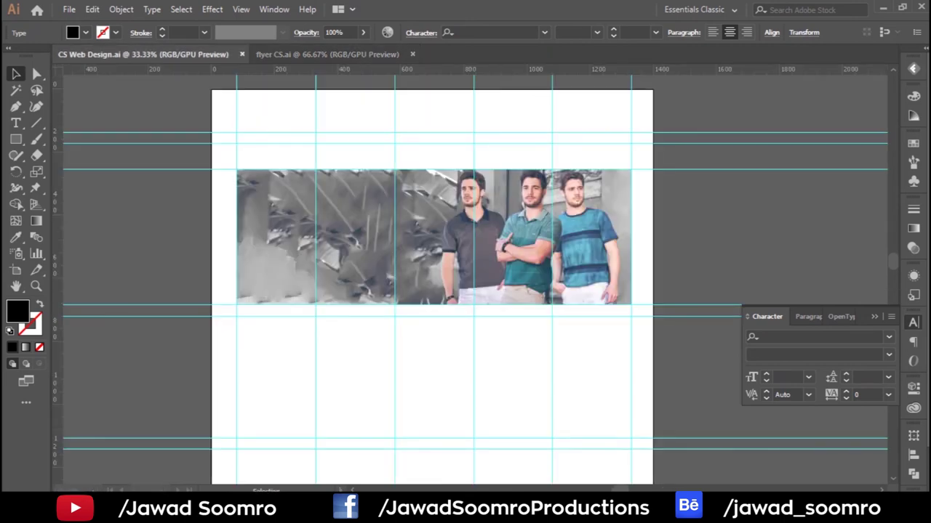
pyautogui.moveTo(143, 53); pyautogui.dragTo(264, 201)
pyautogui.scroll(3, 269, 201)
pyautogui.scroll(-1, 254, 204)
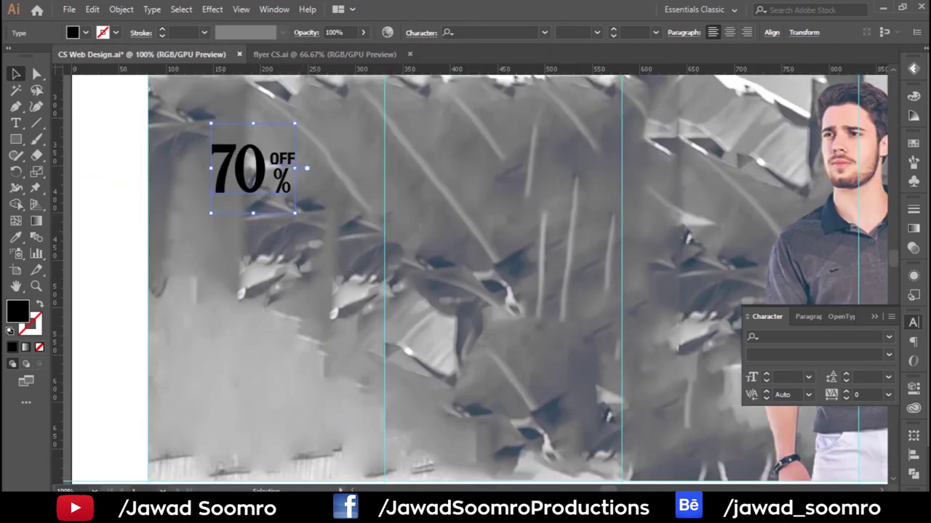
pyautogui.scroll(-1, 255, 175)
pyautogui.moveTo(282, 216); pyautogui.dragTo(364, 294)
pyautogui.moveTo(291, 232); pyautogui.dragTo(284, 219)
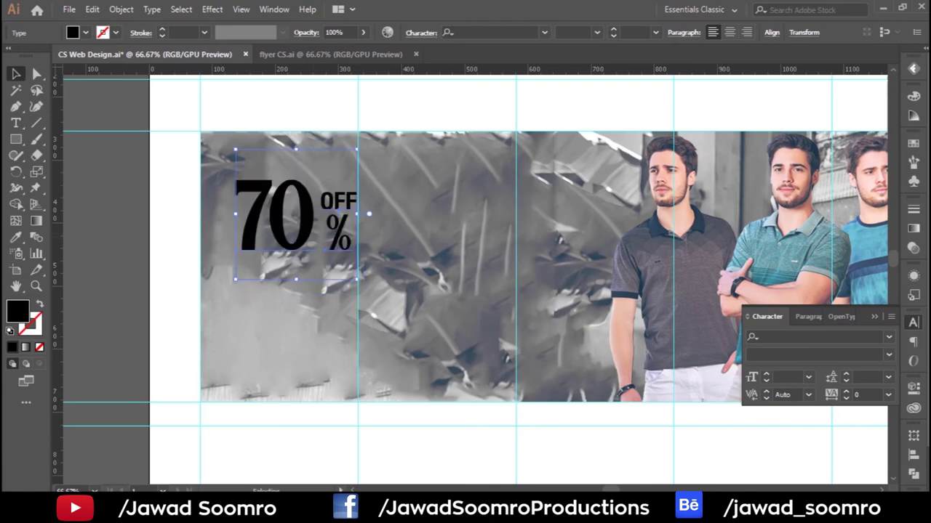
# Step: Copy the flyer's cart icon and FREE HOME DELIVERY group onto the banner
pyautogui.hotkey('ctrl', 'Tab')
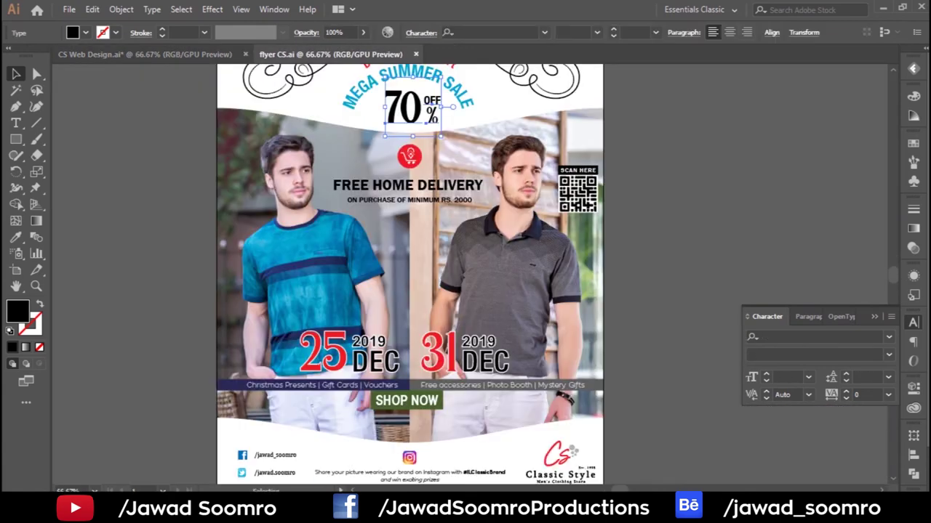
pyautogui.click(410, 155)
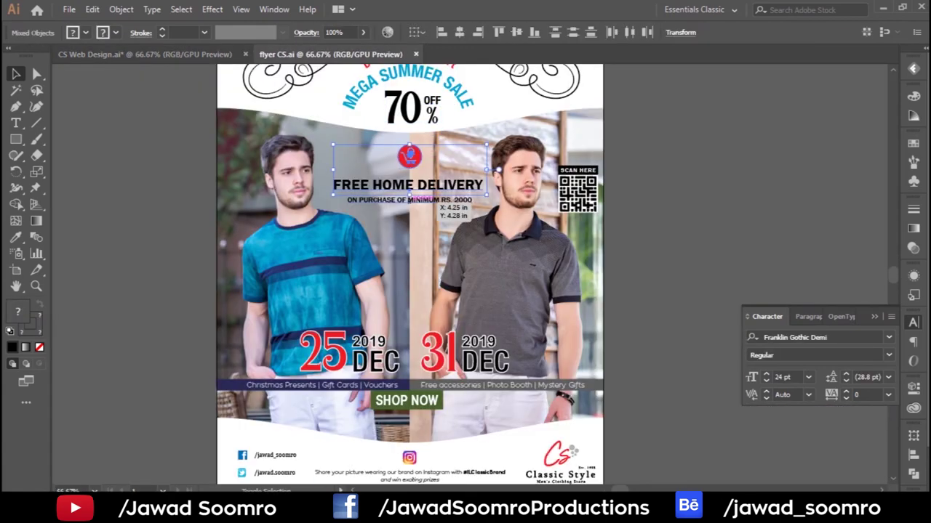
pyautogui.moveTo(409, 155)
pyautogui.mouseDown()
pyautogui.moveTo(360, 207)
pyautogui.moveTo(378, 171)
pyautogui.moveTo(169, 349)
pyautogui.mouseUp()
pyautogui.press('Delete')
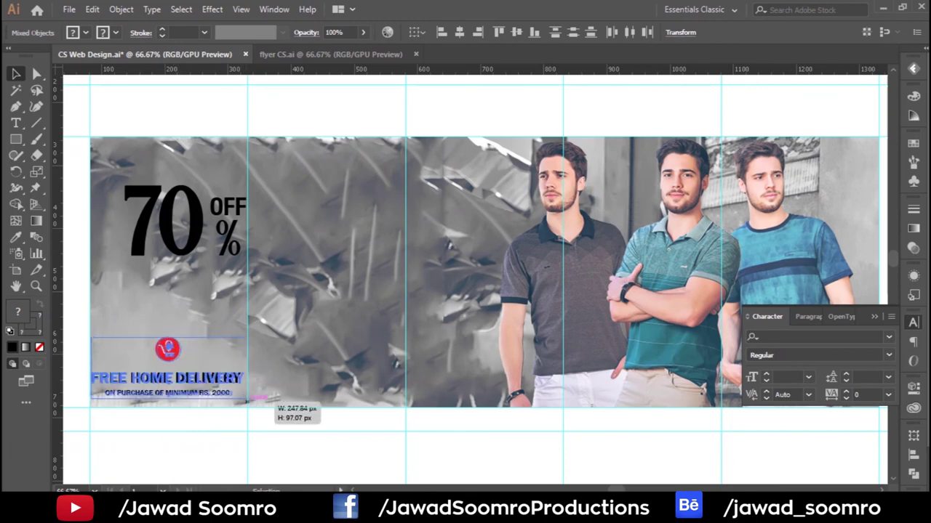
pyautogui.click(291, 420)
# Step: Colour the 70 and the % sign red
pyautogui.click(163, 218)
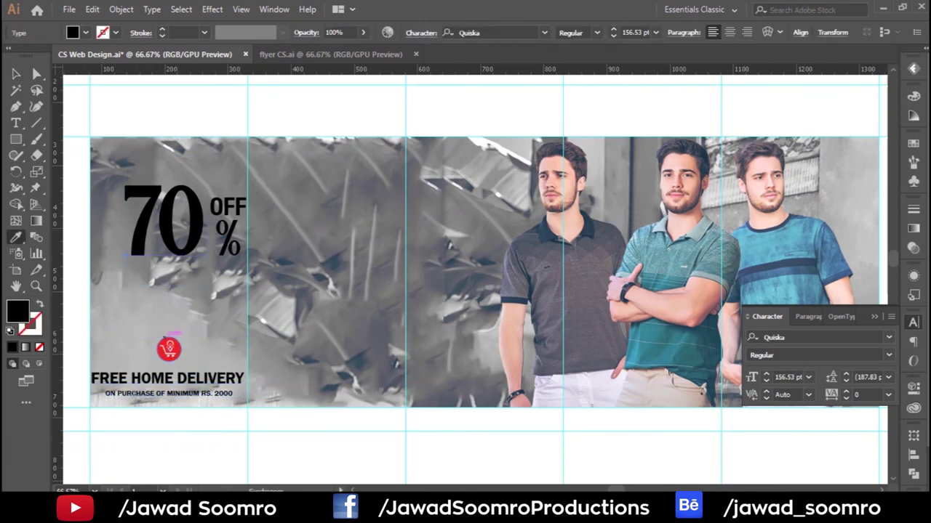
pyautogui.click(228, 237)
pyautogui.press('i')
pyautogui.click(169, 347)
pyautogui.press('v')
pyautogui.click(291, 436)
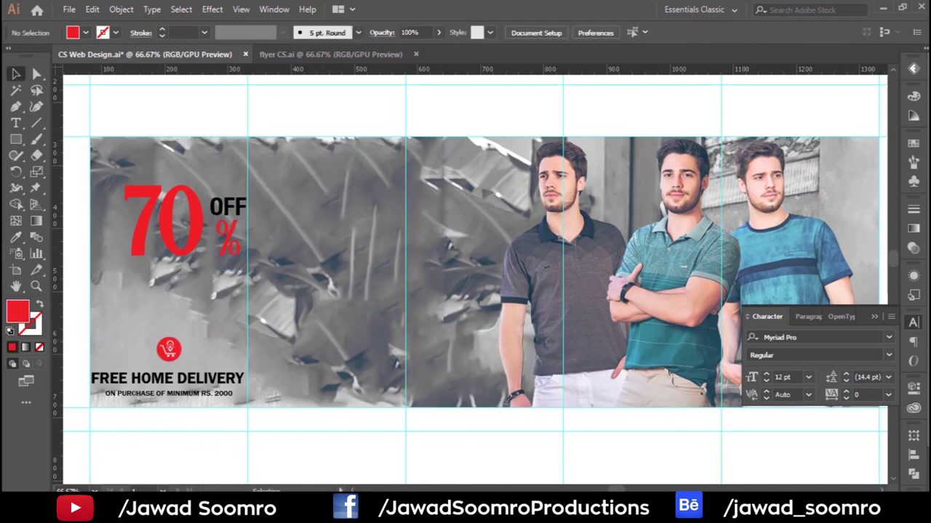
# Step: Copy the flyer's SHOP NOW group into the web design document
pyautogui.click(331, 54)
pyautogui.click(406, 423)
pyautogui.moveTo(406, 424)
pyautogui.mouseDown()
pyautogui.moveTo(187, 73)
pyautogui.moveTo(145, 54)
pyautogui.moveTo(436, 165)
pyautogui.moveTo(139, 288)
pyautogui.mouseUp()
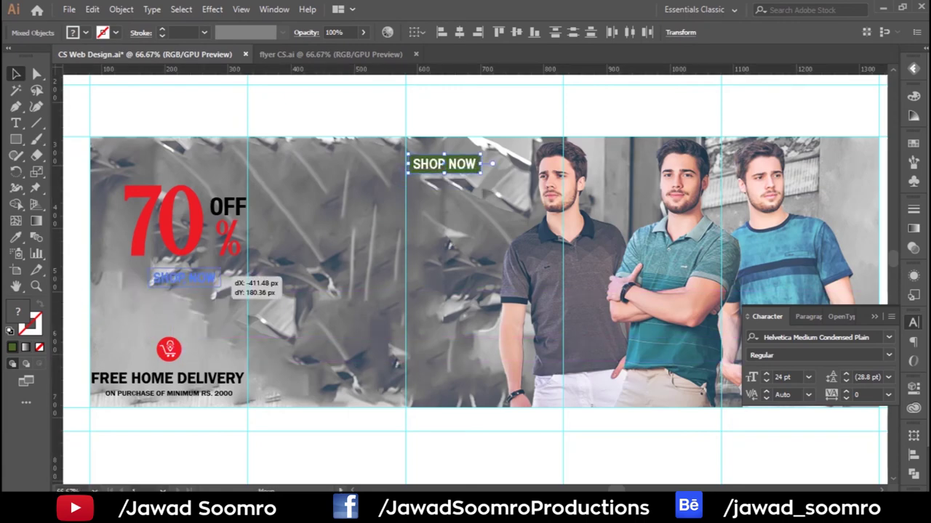
# Step: Convert SHOP NOW to outlines, group its pieces, and enlarge the button slightly
pyautogui.scroll(3, 129, 298)
pyautogui.rightClick(221, 268)
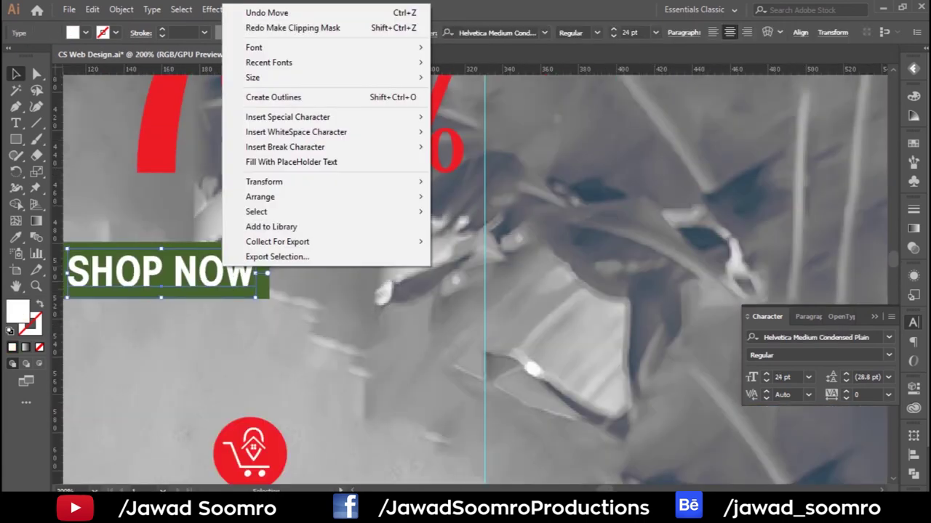
pyautogui.click(273, 97)
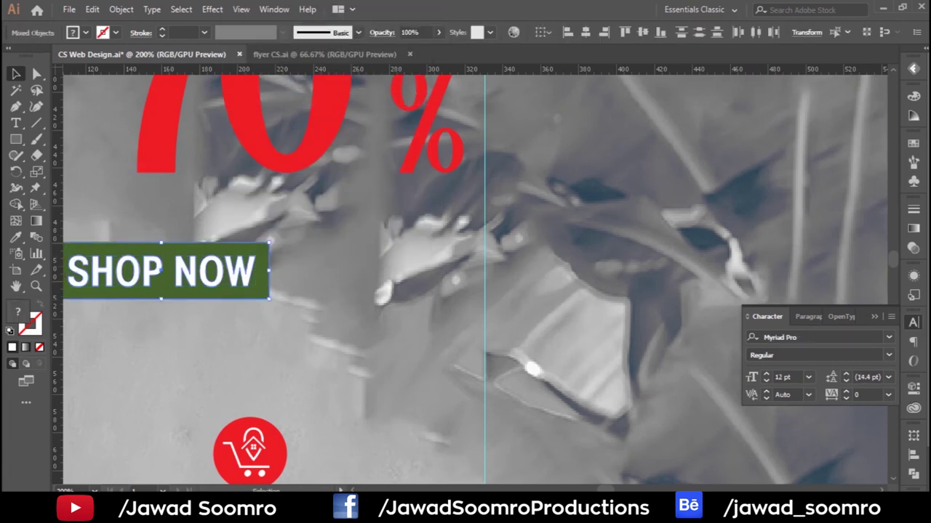
pyautogui.rightClick(225, 271)
pyautogui.click(250, 357)
pyautogui.moveTo(269, 298)
pyautogui.mouseDown()
pyautogui.moveTo(302, 317)
pyautogui.moveTo(315, 306)
pyautogui.mouseUp()
# Step: Position SHOP NOW below the headline and nudge the 70% OFF group downward
pyautogui.scroll(-2, 299, 323)
pyautogui.hotkey('ctrl', 'shift', 'a')
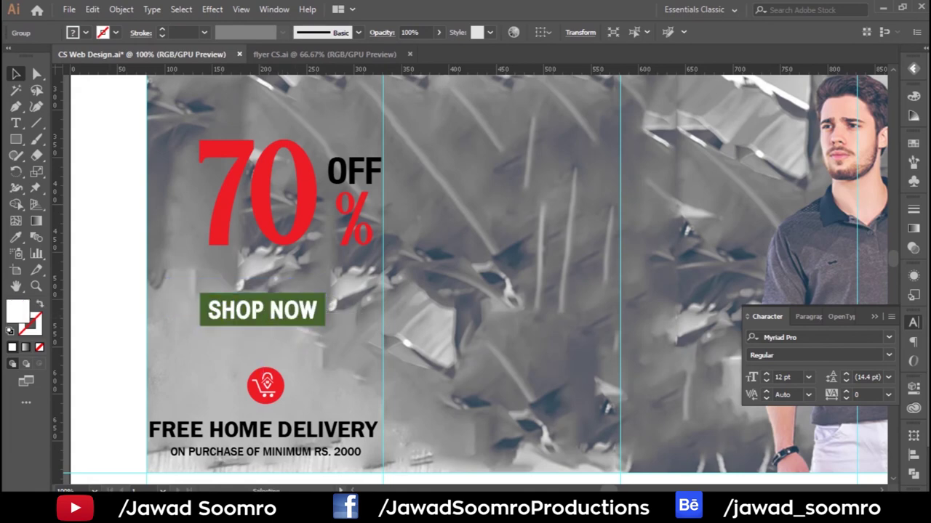
pyautogui.scroll(-2, 164, 331)
pyautogui.click(218, 266)
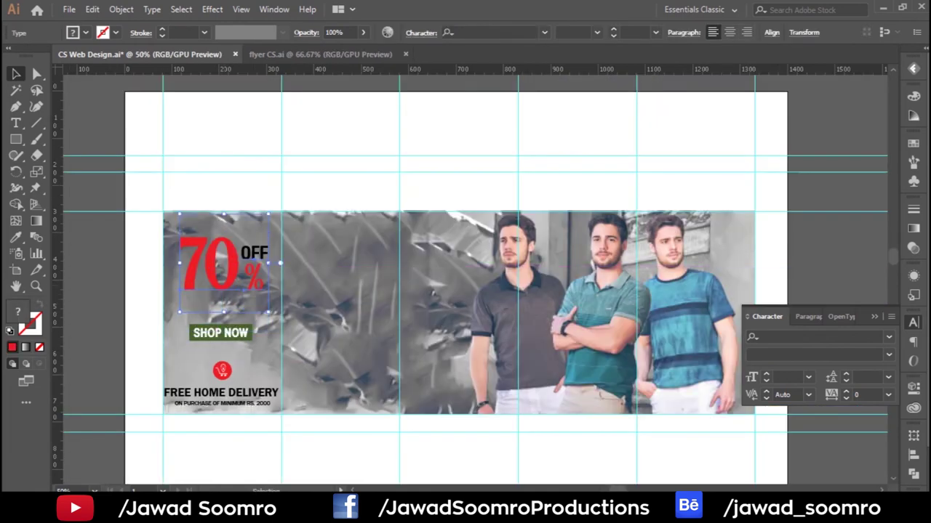
pyautogui.hotkey('shift', 'Down')
pyautogui.hotkey('shift', 'Down')
pyautogui.hotkey('shift', 'Down')
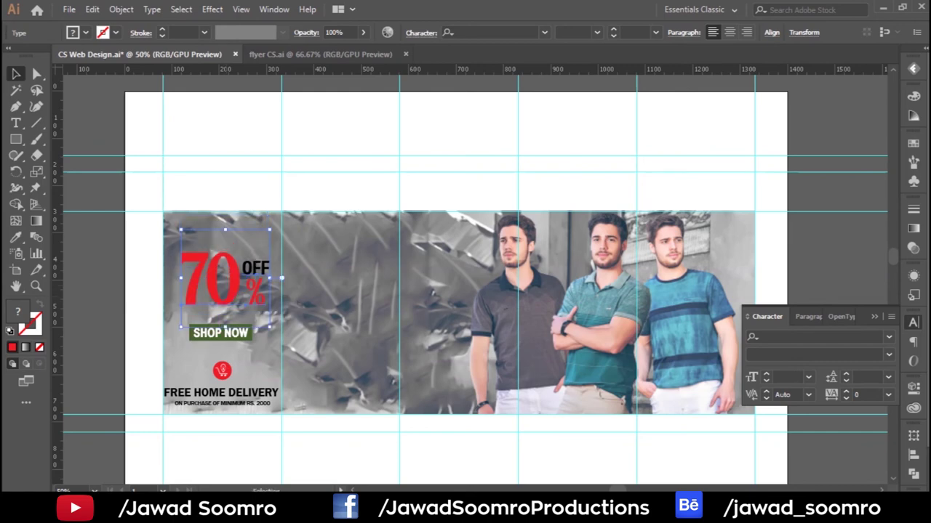
pyautogui.hotkey('ctrl', 'shift', 'a')
# Step: Add UPTO text styled like OFF and place it above the 70
pyautogui.press('t')
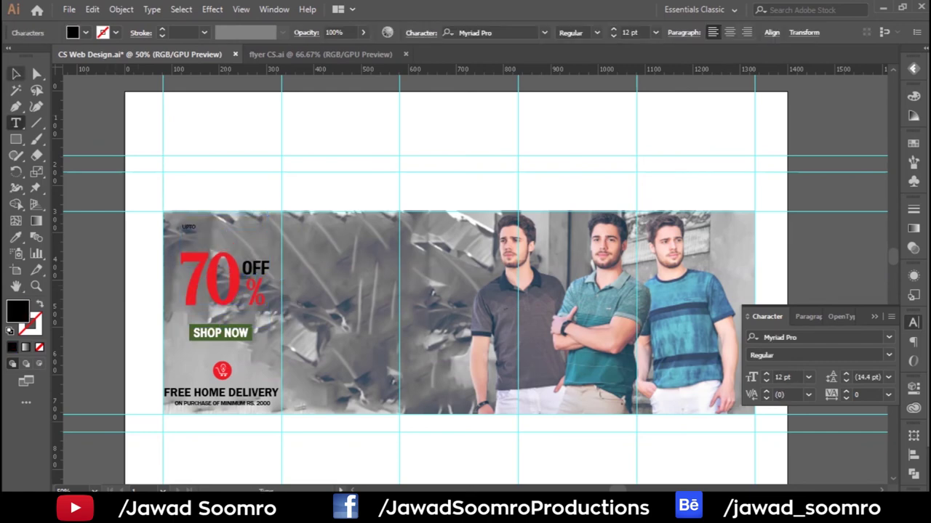
pyautogui.click(255, 269)
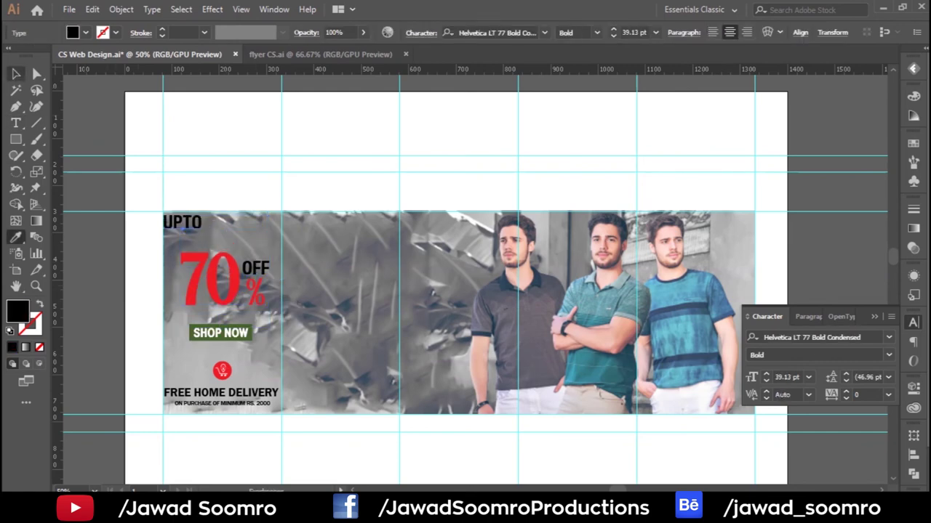
pyautogui.press('v')
pyautogui.hotkey('ctrl', 'shift', 'a')
pyautogui.moveTo(195, 229)
pyautogui.mouseDown()
pyautogui.moveTo(215, 235)
pyautogui.moveTo(200, 239)
pyautogui.mouseUp()
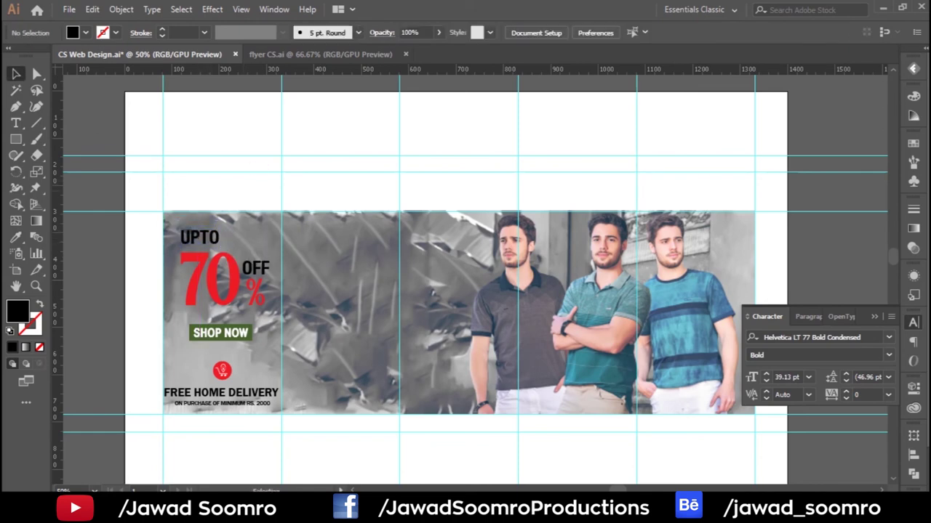
# Step: Place the gold BIG SALE ribbon on the banner photo and align the % sign
pyautogui.moveTo(385, 167); pyautogui.dragTo(465, 232)
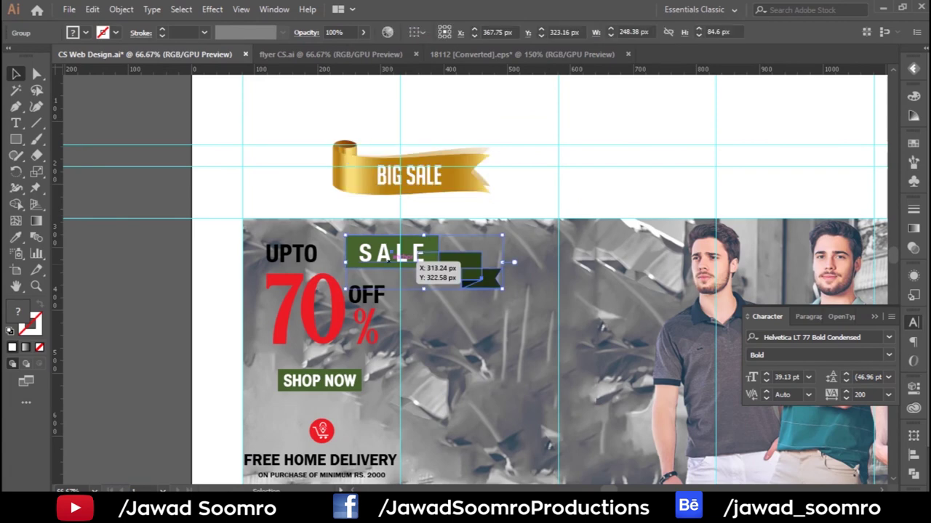
pyautogui.moveTo(414, 251); pyautogui.dragTo(425, 265)
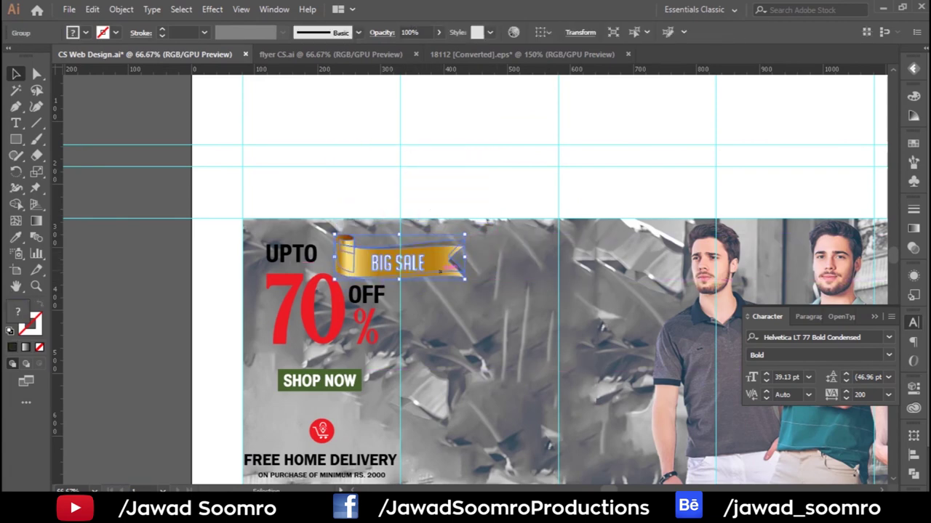
pyautogui.hotkey('ctrl', '1')
pyautogui.moveTo(425, 342); pyautogui.dragTo(469, 301)
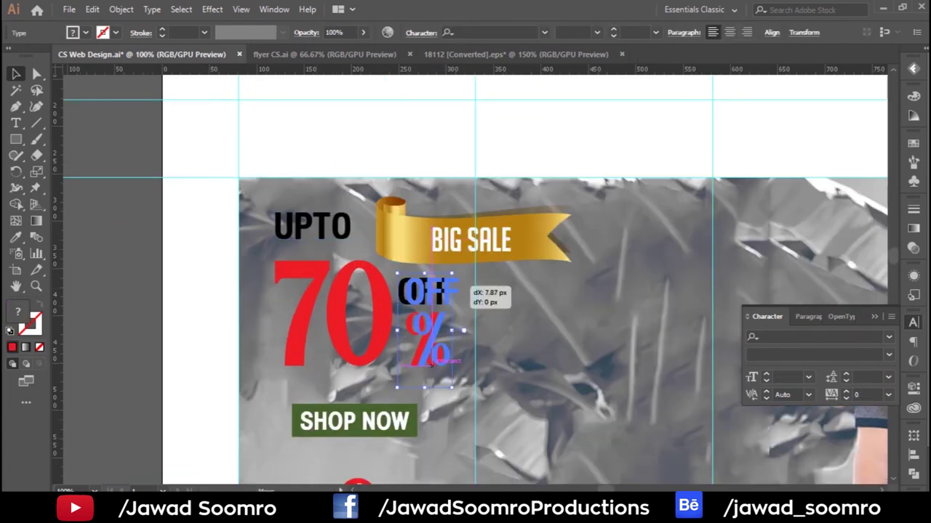
pyautogui.hotkey('ctrl', '-')
pyautogui.hotkey('ctrl', '-')
pyautogui.hotkey('ctrl', '-')
pyautogui.hotkey('ctrl', '1')
pyautogui.moveTo(429, 196); pyautogui.dragTo(433, 171)
pyautogui.hotkey('ctrl', 'shift', 'a')
# Step: Zoom out and switch to the flyer CS.ai document
pyautogui.scroll(-2, 465, 291)
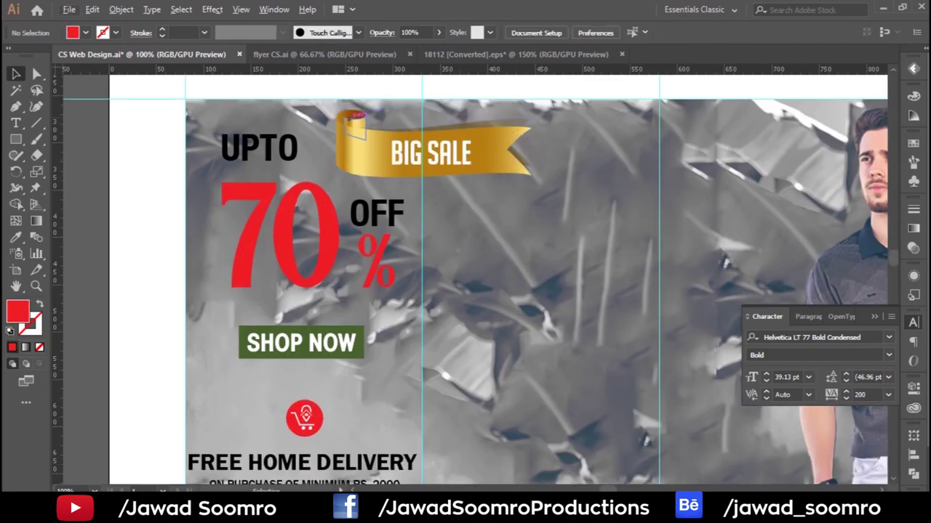
pyautogui.scroll(-2, 465, 291)
pyautogui.hotkey('ctrl', '-')
pyautogui.hotkey('ctrl', '-')
pyautogui.hotkey('ctrl', 'Tab')
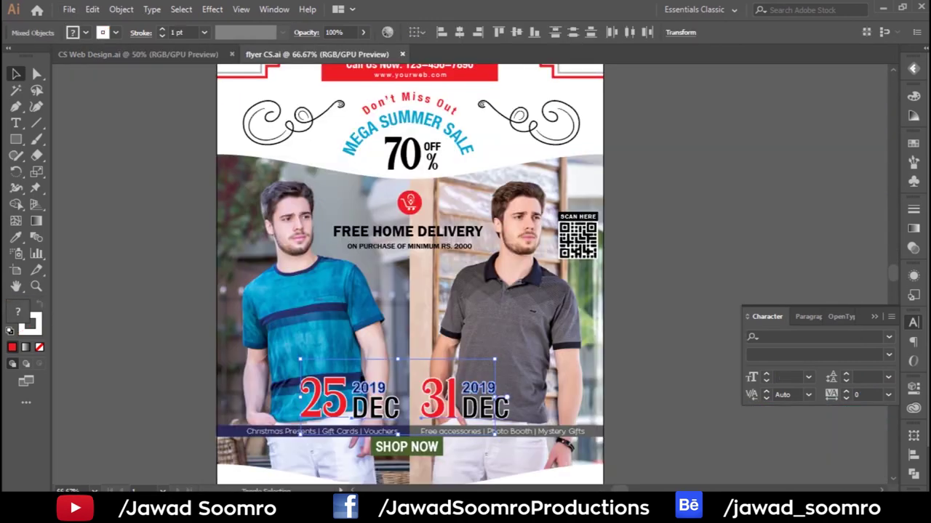
# Step: Paste the flyer's date block into the banner and move it down beside 70% OFF
pyautogui.hotkey('ctrl', 'Tab')
pyautogui.hotkey('ctrl', 'v')
pyautogui.moveTo(529, 309); pyautogui.dragTo(529, 376)
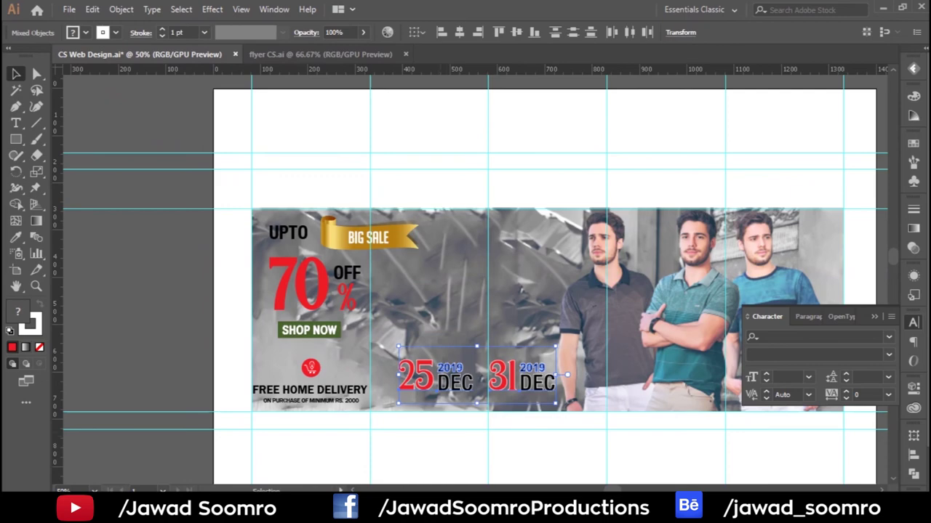
pyautogui.hotkey('ctrl', 'Tab')
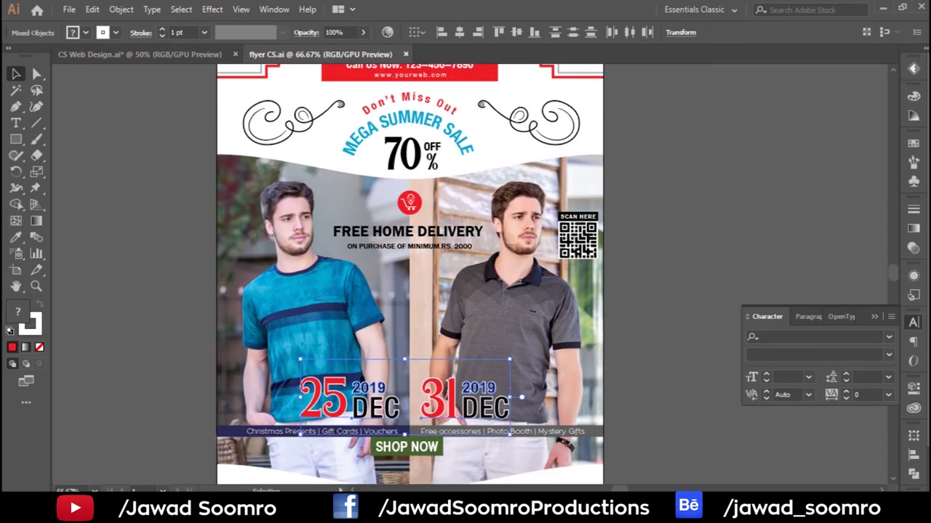
pyautogui.hotkey('ctrl', 'Tab')
# Step: Change the second date from 31 DEC to 05 JAN
pyautogui.hotkey('ctrl', 'shift', 'a')
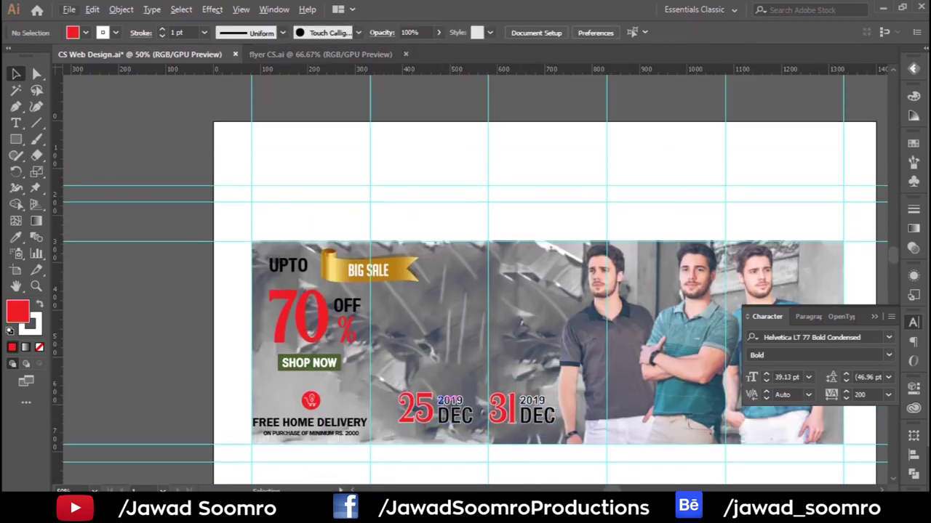
pyautogui.hotkey('ctrl', '1')
pyautogui.doubleClick(538, 369)
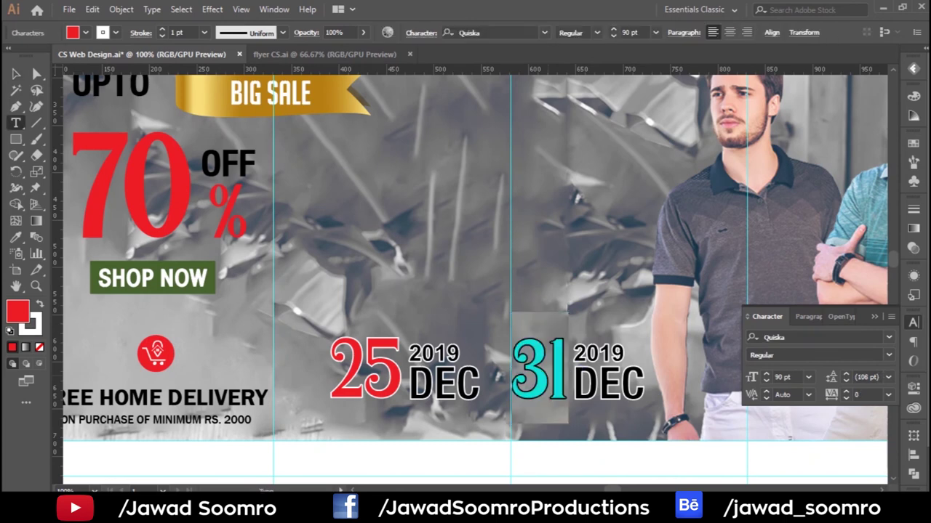
pyautogui.write('05')
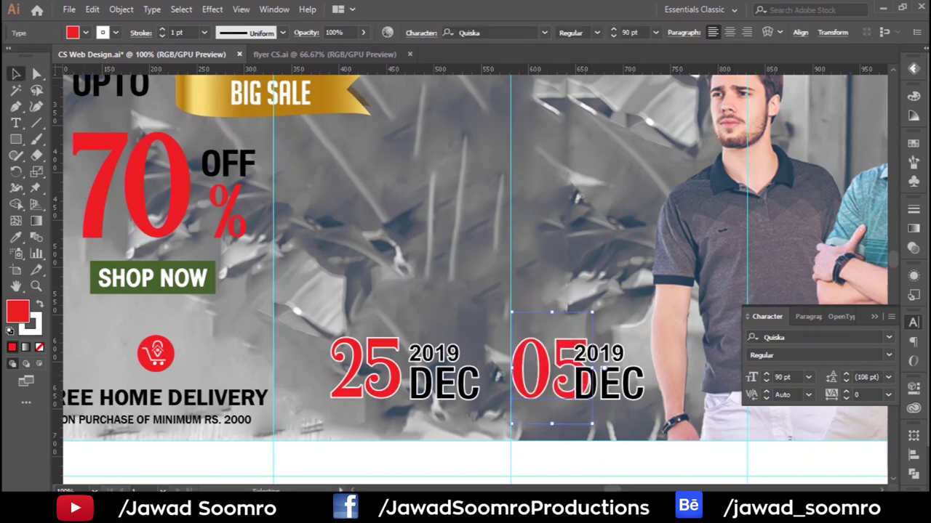
pyautogui.moveTo(634, 353); pyautogui.dragTo(664, 355)
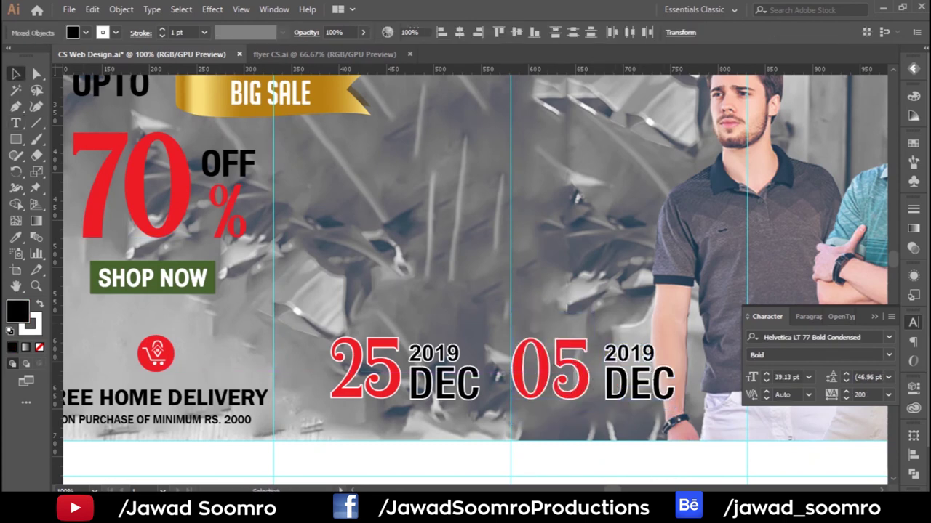
pyautogui.write('JAN')
# Step: Duplicate the JAN text as 2020, align it over the old year, and delete 2019
pyautogui.moveTo(602, 318); pyautogui.dragTo(602, 318)
pyautogui.doubleClick(637, 301)
pyautogui.write('2020')
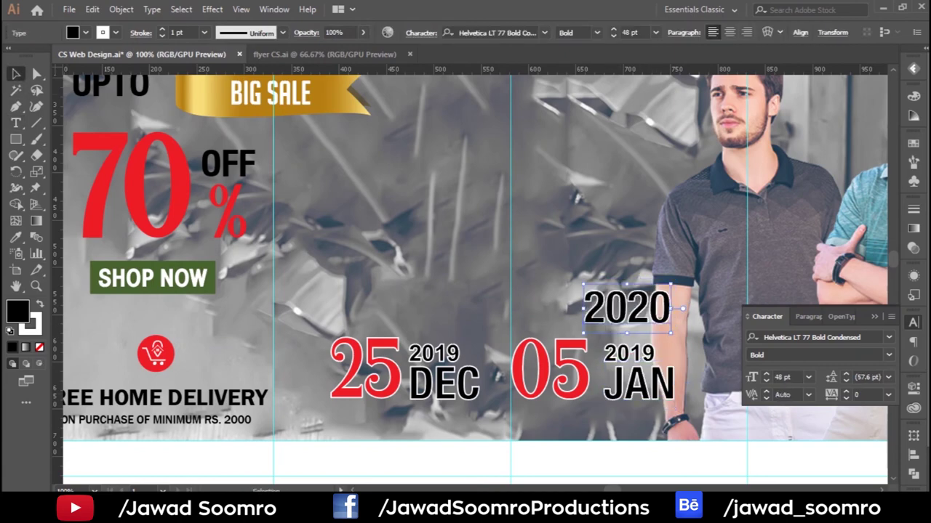
pyautogui.press('Escape')
pyautogui.scroll(3, 651, 359)
pyautogui.moveTo(633, 301); pyautogui.dragTo(582, 293)
pyautogui.scroll(4, 655, 327)
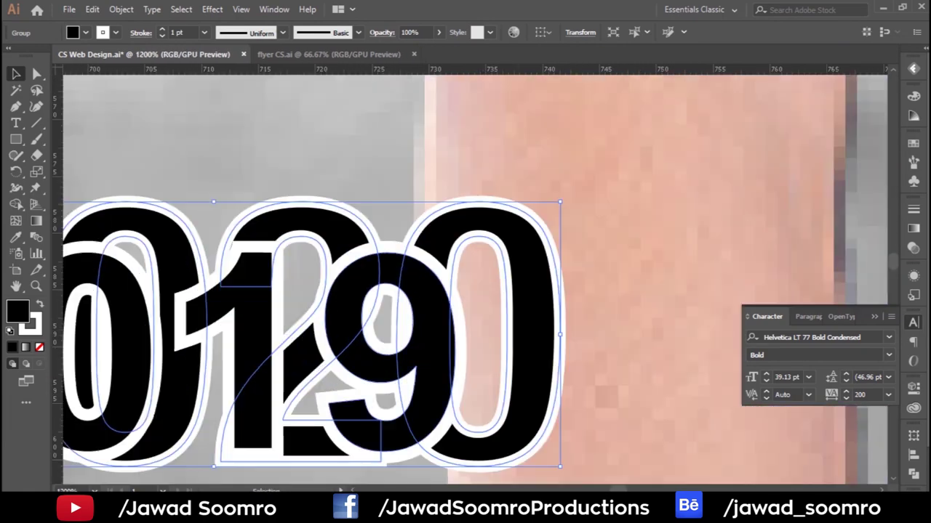
pyautogui.moveTo(552, 240); pyautogui.dragTo(509, 244)
pyautogui.scroll(-2, 466, 291)
pyautogui.scroll(2, 465, 291)
pyautogui.moveTo(138, 382); pyautogui.dragTo(567, 228)
pyautogui.press('Delete')
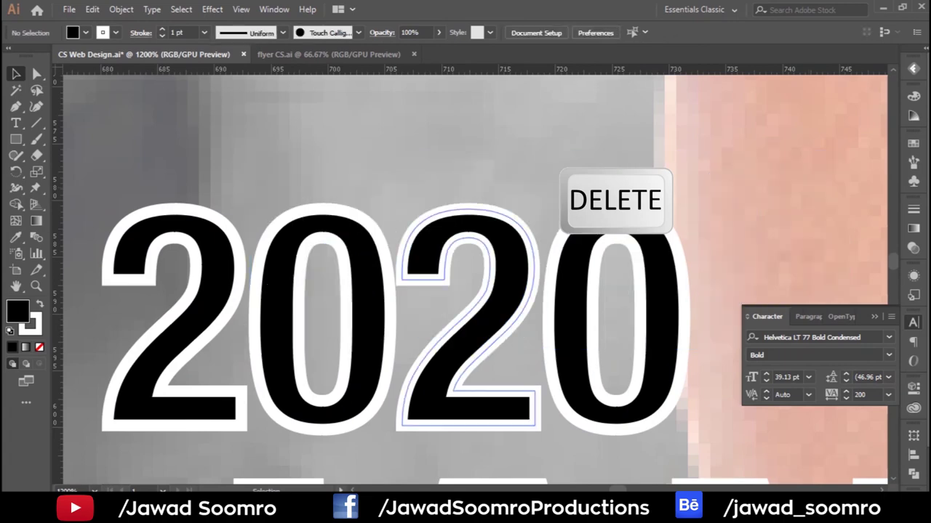
# Step: Check the new 2020 and 05 JAN date text by selecting each
pyautogui.scroll(-5, 466, 290)
pyautogui.click(560, 316)
pyautogui.scroll(1, 561, 316)
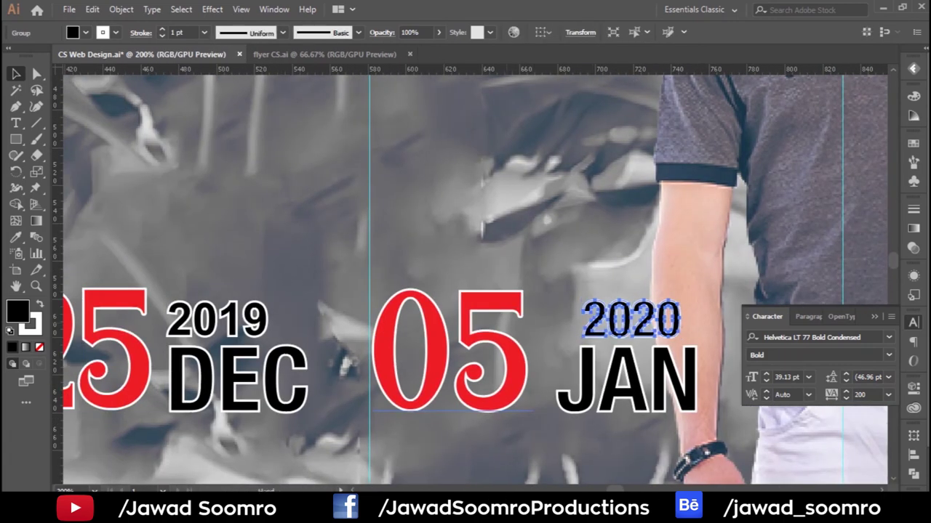
pyautogui.click(418, 329)
pyautogui.scroll(-2, 418, 328)
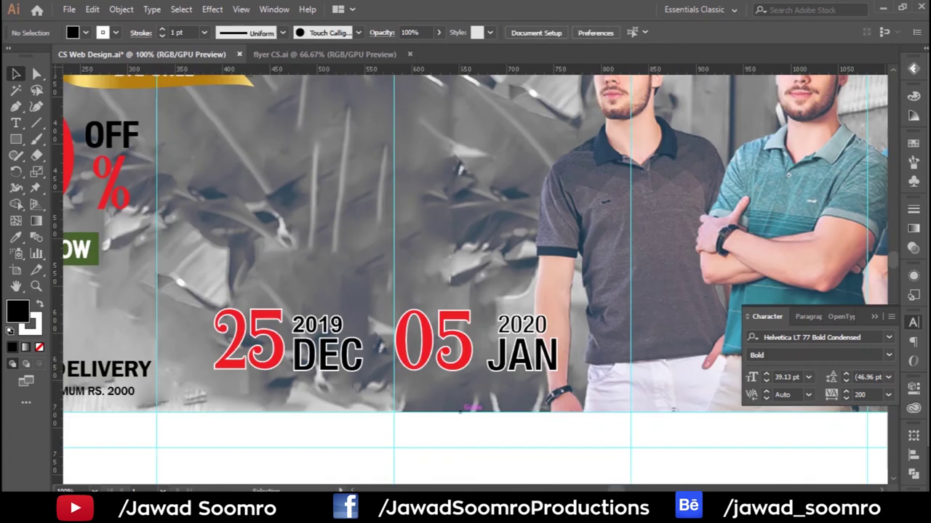
pyautogui.click(519, 323)
pyautogui.click(625, 396)
pyautogui.scroll(-2, 625, 396)
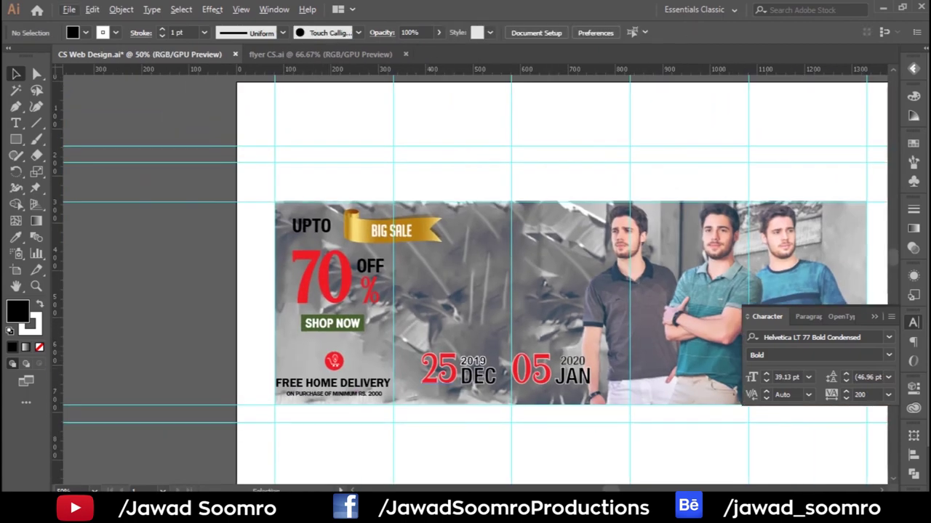
# Step: Move the date block up to the banner centre and pull 25 DEC closer to 05 JAN
pyautogui.moveTo(335, 383); pyautogui.dragTo(489, 304)
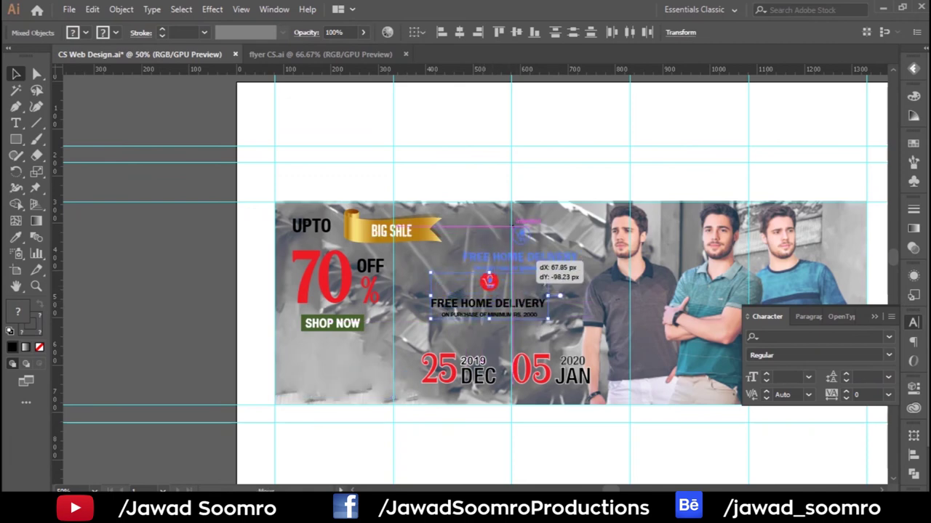
pyautogui.hotkey('ctrl', 'z')
pyautogui.moveTo(564, 364)
pyautogui.mouseDown()
pyautogui.moveTo(547, 290)
pyautogui.moveTo(583, 285)
pyautogui.mouseUp()
pyautogui.hotkey('ctrl', 'shift', 'a')
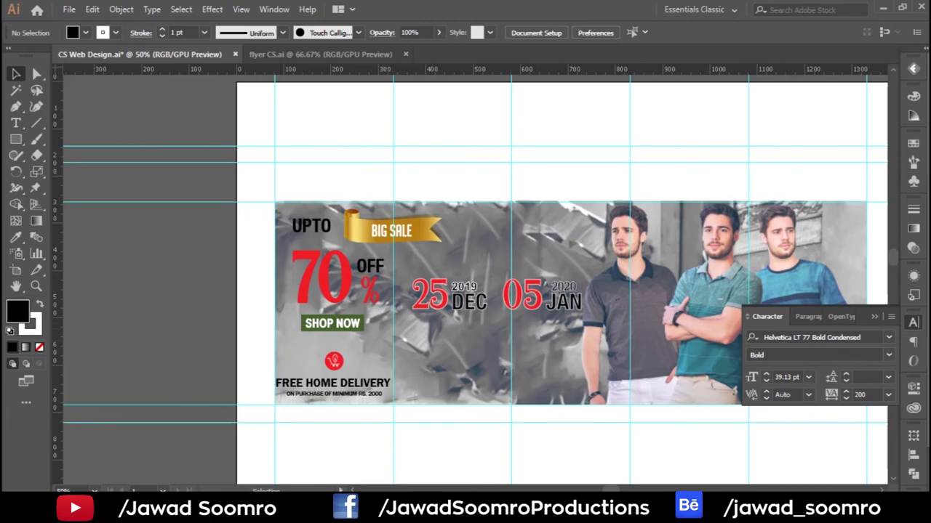
pyautogui.moveTo(436, 295); pyautogui.dragTo(451, 294)
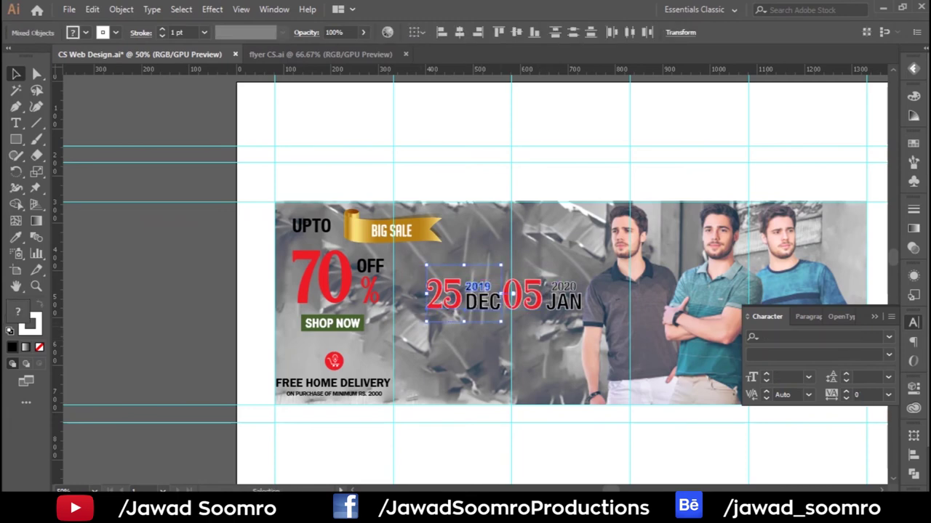
# Step: Draw a short rectangle dash between DEC and 05
pyautogui.hotkey('ctrl', '+')
pyautogui.hotkey('ctrl', '+')
pyautogui.hotkey('ctrl', '+')
pyautogui.press('m')
pyautogui.moveTo(487, 237); pyautogui.dragTo(520, 247)
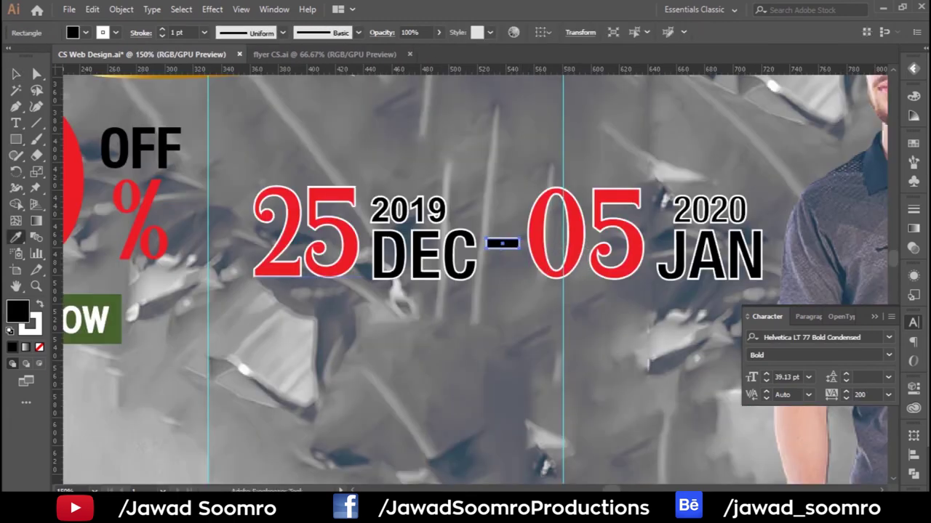
# Step: Trim the white line above the dates and Alt-drag a copy below, raised close to them
pyautogui.hotkey('ctrl', '+')
pyautogui.hotkey('ctrl', '+')
pyautogui.hotkey('ctrl', '+')
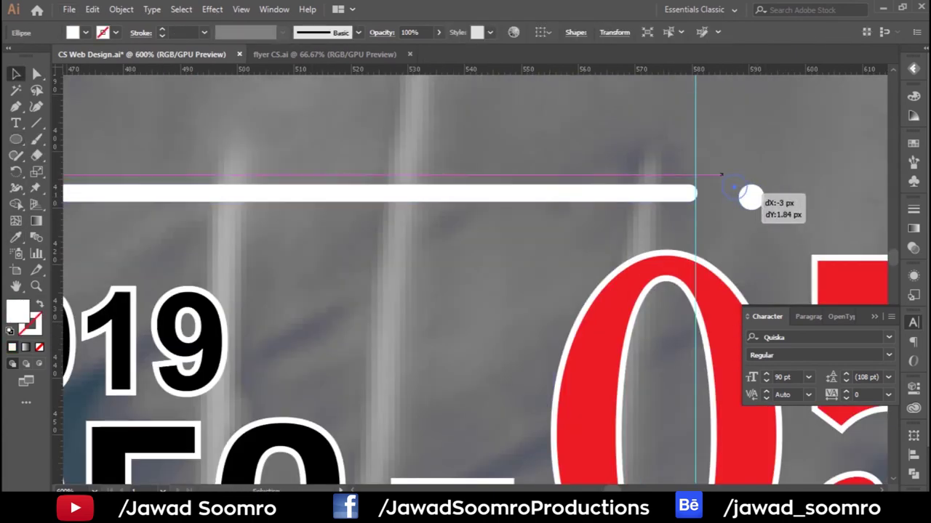
pyautogui.moveTo(751, 197); pyautogui.dragTo(727, 193)
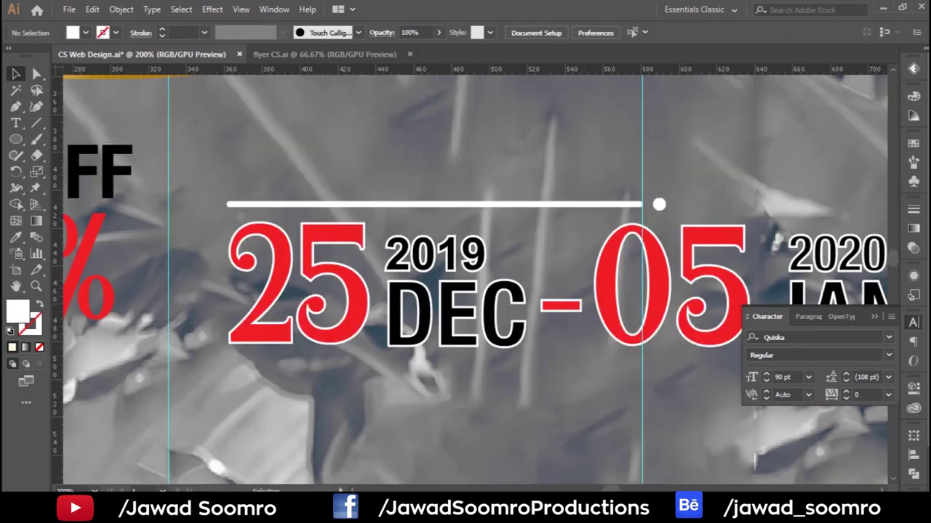
pyautogui.hotkey('ctrl', '=')
pyautogui.moveTo(437, 193)
pyautogui.mouseDown()
pyautogui.moveTo(438, 349)
pyautogui.moveTo(619, 328)
pyautogui.mouseUp()
pyautogui.click(509, 194)
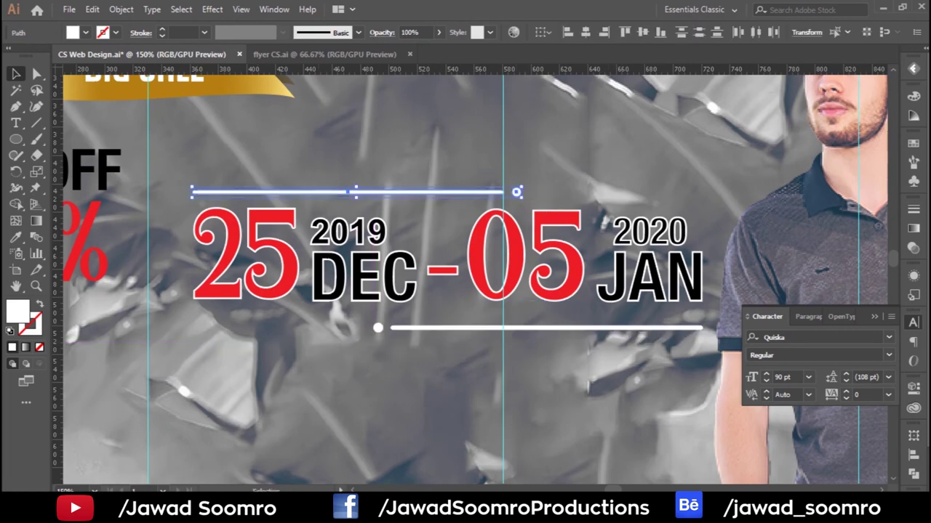
pyautogui.hotkey('ctrl', 'shift', 'a')
pyautogui.hotkey('ctrl', '0')
pyautogui.keyDown('alt'); pyautogui.scroll(5, 359, 329); pyautogui.keyUp('alt')
pyautogui.moveTo(360, 329); pyautogui.dragTo(360, 327)
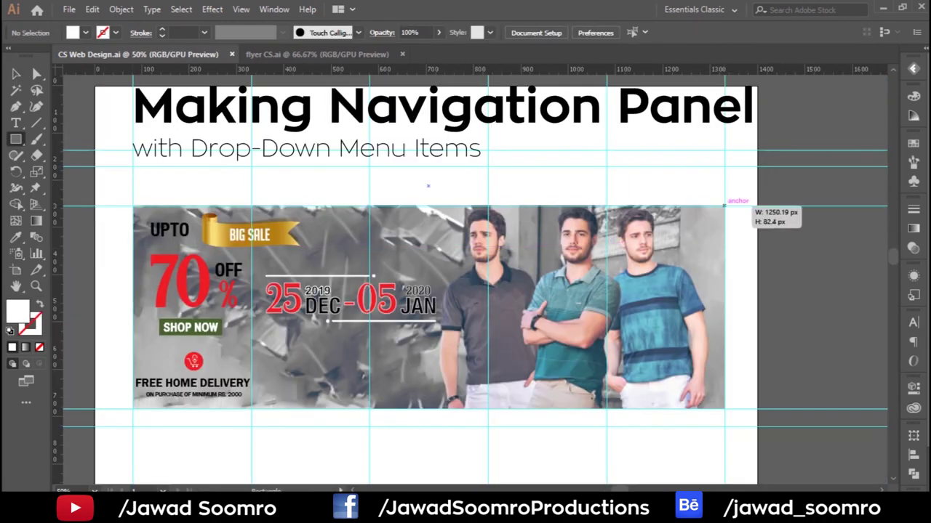
# Step: Draw a bar across the top of the page filled with a dark colour
pyautogui.moveTo(724, 206); pyautogui.dragTo(724, 206)
pyautogui.click(85, 32)
pyautogui.click(32, 47)
pyautogui.press('v')
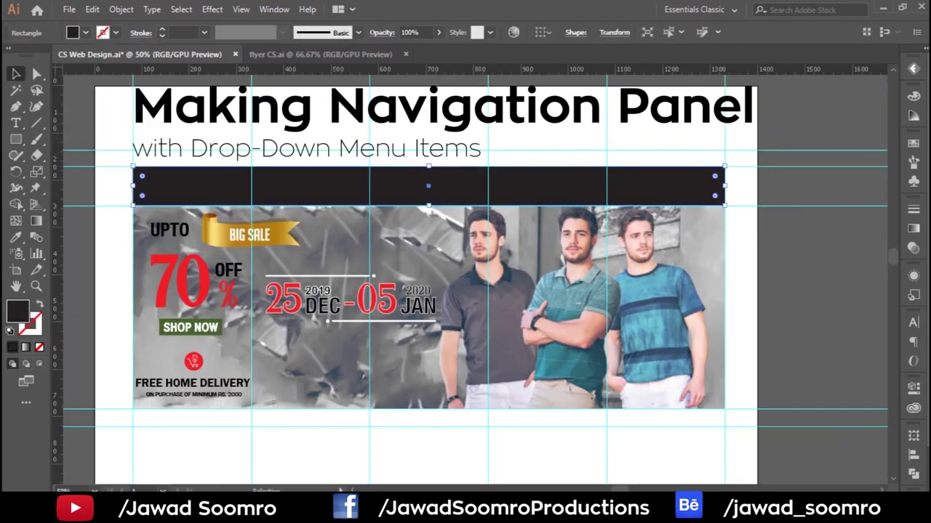
# Step: Apply a gradient to the dark bar and lighten one gradient stop slightly
pyautogui.click(913, 229)
pyautogui.click(756, 227)
pyautogui.doubleClick(752, 331)
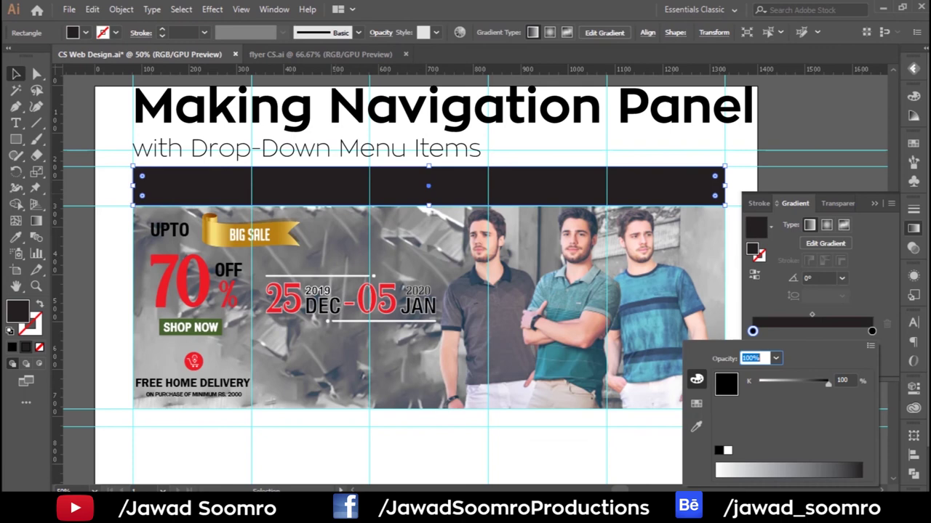
pyautogui.click(854, 470)
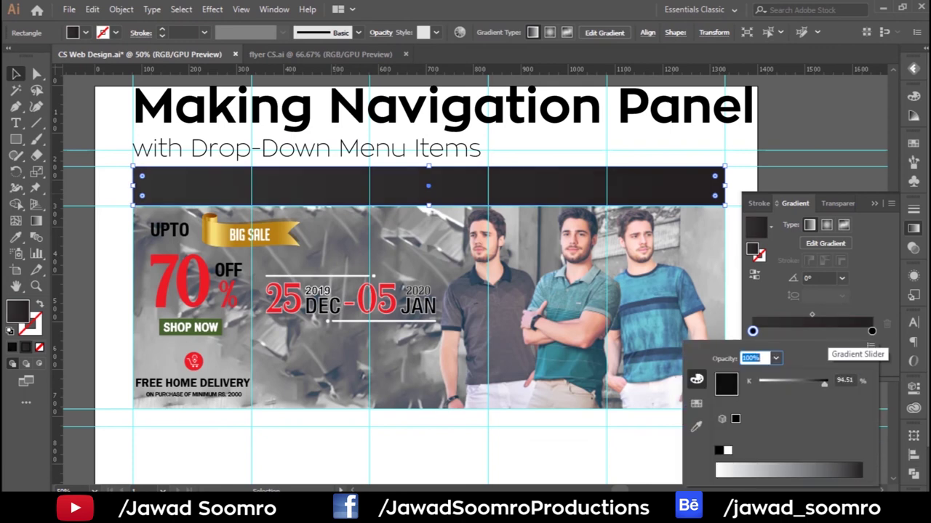
pyautogui.press('Return')
pyautogui.doubleClick(752, 330)
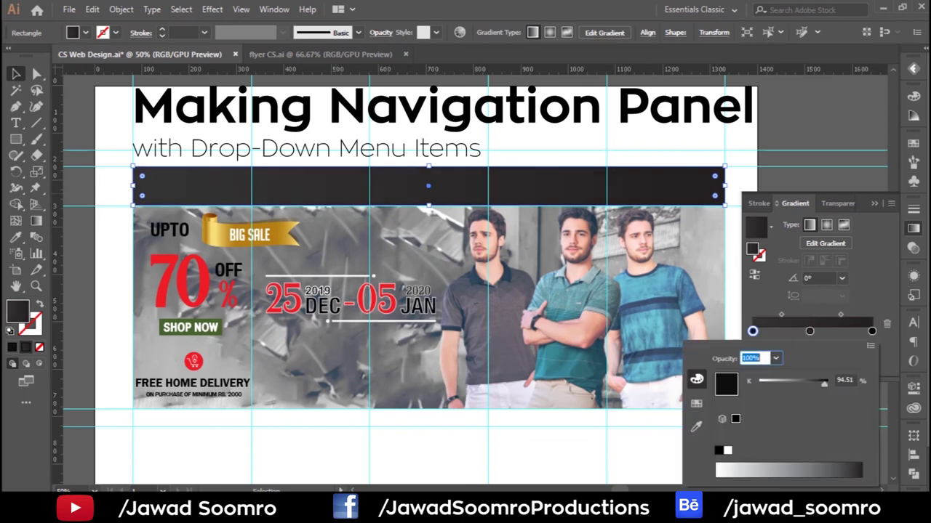
pyautogui.press('Return')
# Step: Set the bar's gradient angle to 90° and review the stop colours
pyautogui.click(841, 278)
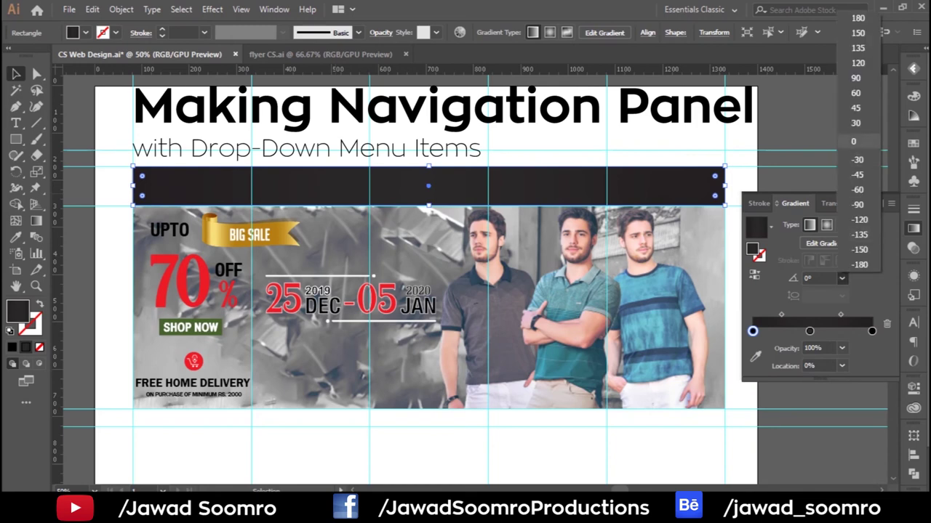
pyautogui.click(856, 77)
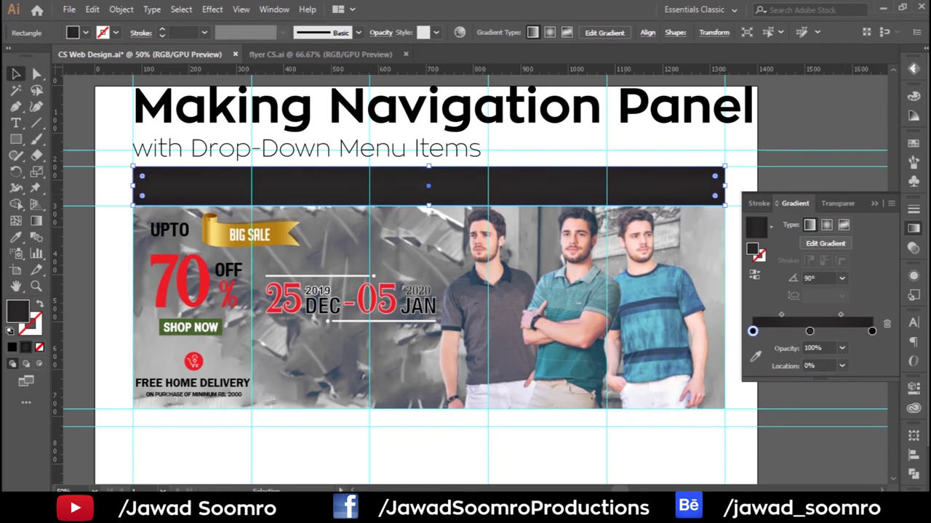
pyautogui.doubleClick(752, 330)
pyautogui.press('Return')
pyautogui.click(870, 206)
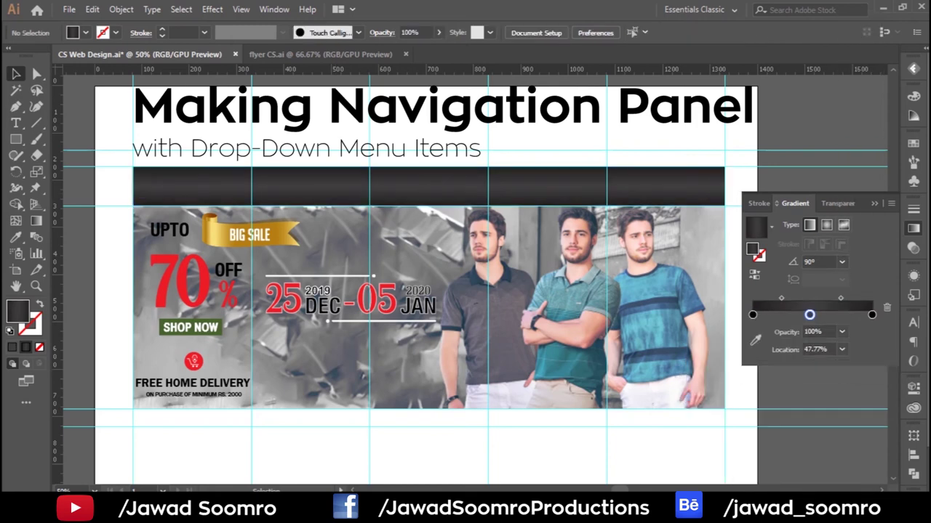
pyautogui.hotkey('ctrl', 'f')
# Step: Add a white 48 pt MEN label on the dark bar
pyautogui.click(655, 32)
pyautogui.click(674, 245)
pyautogui.press('Escape')
pyautogui.click(85, 32)
pyautogui.click(16, 51)
pyautogui.hotkey('ctrl', 'shift', 'a')
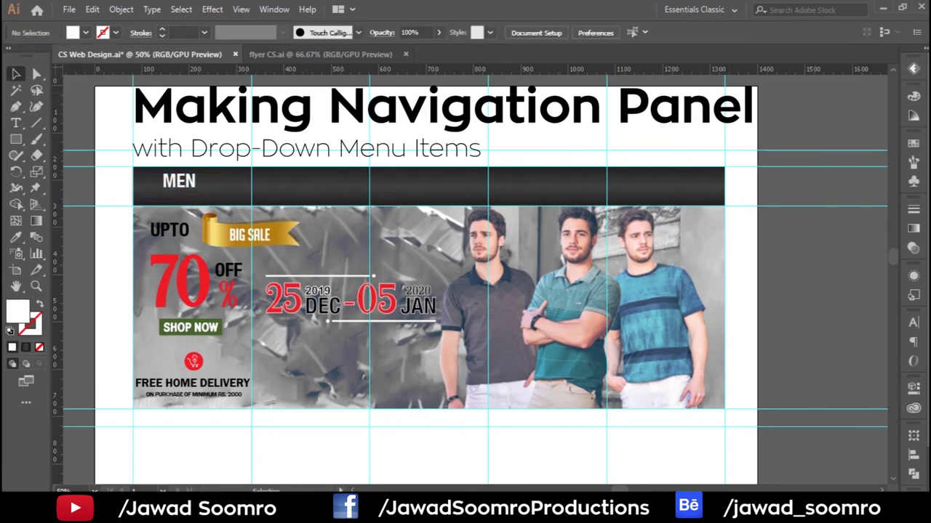
# Step: Set MEN's tracking to 100 and shift it slightly right
pyautogui.moveTo(179, 181); pyautogui.dragTo(181, 189)
pyautogui.click(913, 322)
pyautogui.click(888, 394)
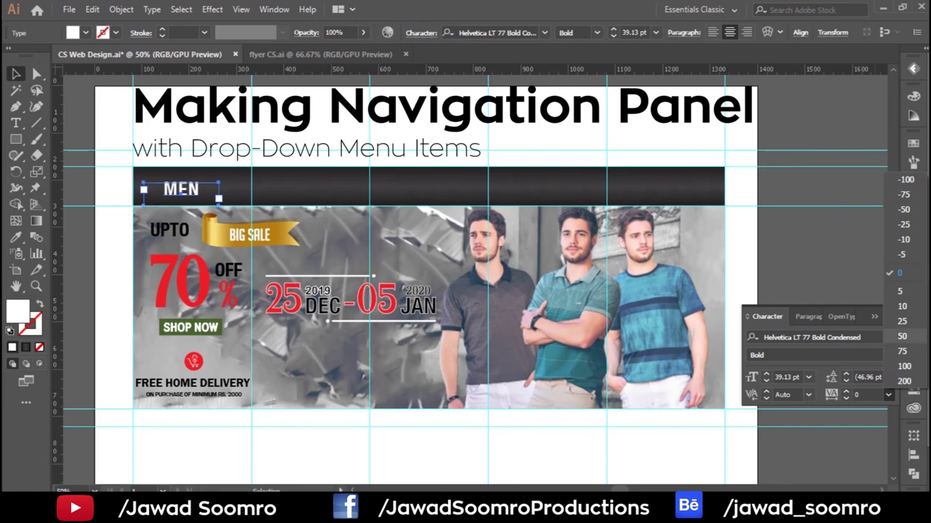
pyautogui.click(904, 366)
pyautogui.doubleClick(174, 186)
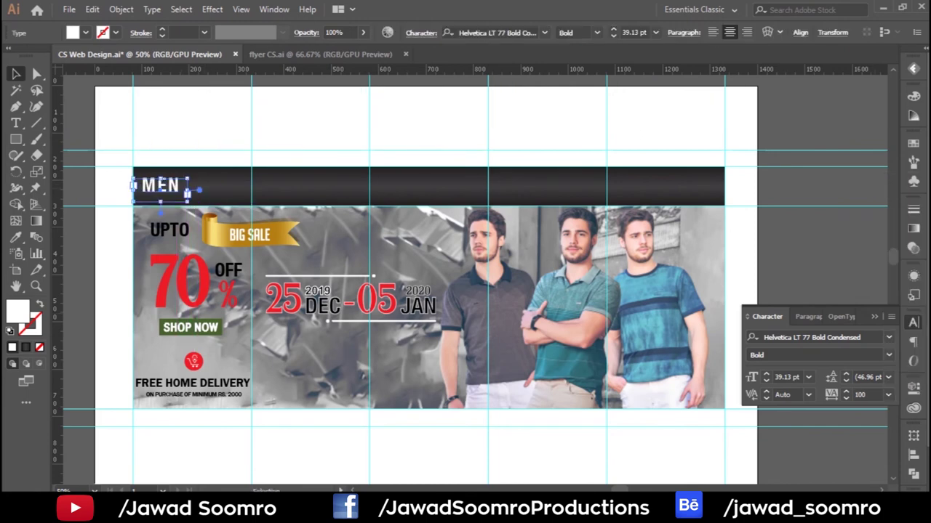
pyautogui.moveTo(159, 185); pyautogui.dragTo(174, 185)
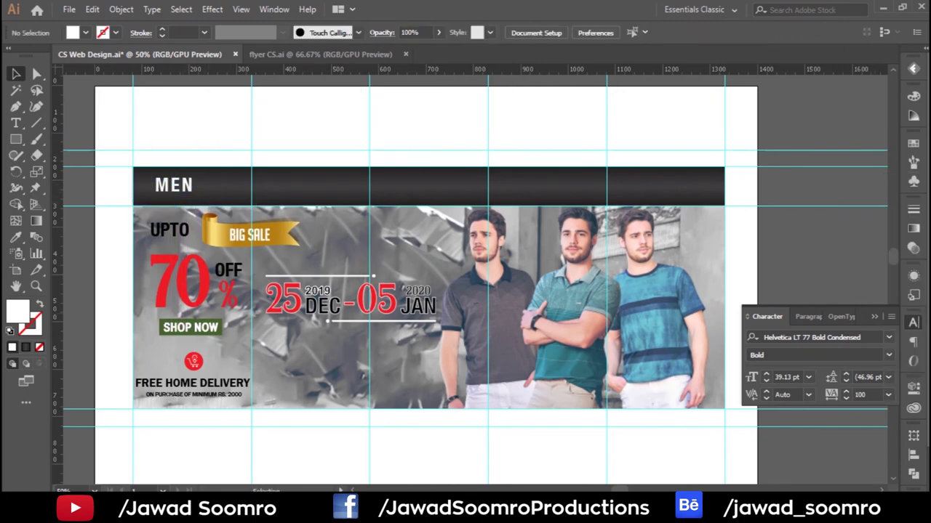
# Step: Draw a small down-pointing triangle after MEN with the Pen tool
pyautogui.press('p')
pyautogui.scroll(3, 150, 141)
pyautogui.click(322, 269)
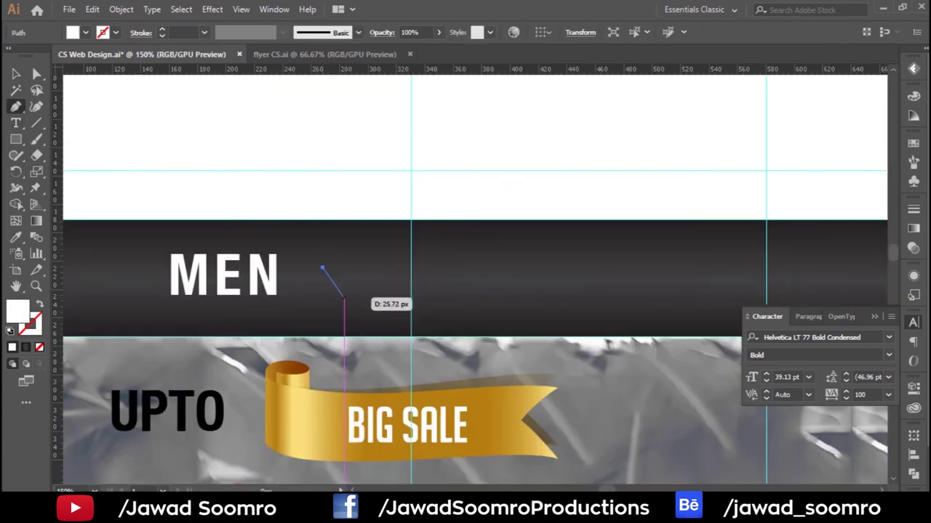
pyautogui.click(345, 297)
pyautogui.click(354, 269)
pyautogui.click(322, 269)
pyautogui.press('v')
pyautogui.hotkey('ctrl', 'shift', 'a')
pyautogui.click(338, 278)
# Step: Alt-drag a copy of MEN and its triangle to the right
pyautogui.scroll(-2, 338, 278)
pyautogui.scroll(3, 331, 240)
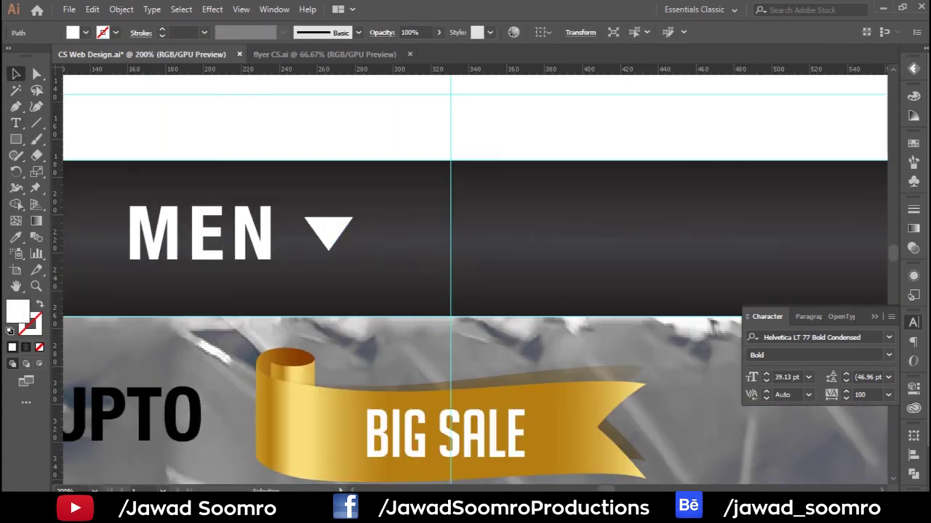
pyautogui.scroll(2, 327, 233)
pyautogui.hotkey('ctrl', 'shift', 'a')
pyautogui.click(374, 251)
pyautogui.scroll(-3, 374, 251)
pyautogui.hotkey('ctrl', 'shift', 'a')
pyautogui.moveTo(218, 254); pyautogui.dragTo(360, 296)
pyautogui.moveTo(287, 280); pyautogui.dragTo(596, 280)
# Step: Retype the copied label as BOYS
pyautogui.press('t')
pyautogui.doubleClick(508, 281)
pyautogui.write('B')
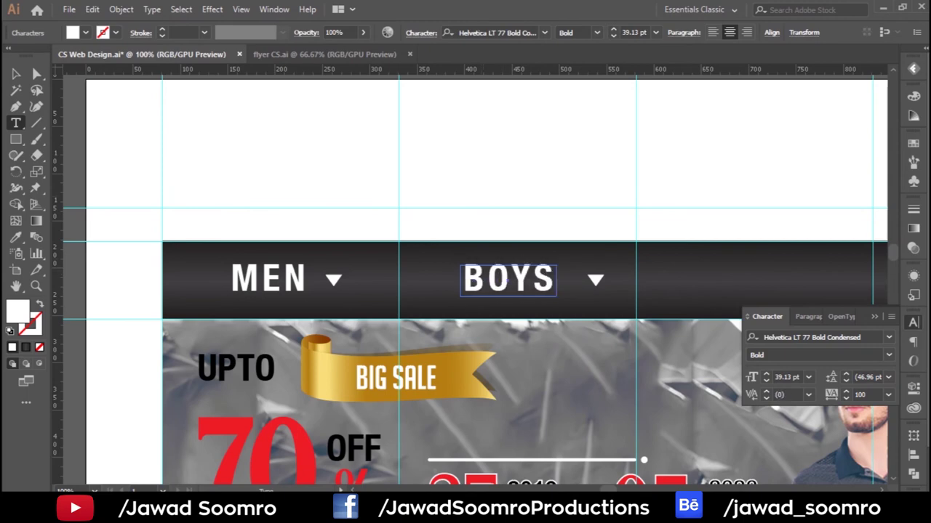
pyautogui.click(508, 145)
# Step: Copy BOYS and its triangle to the right and retype it as ACCESSORIES
pyautogui.moveTo(447, 254); pyautogui.dragTo(615, 300)
pyautogui.hotkey('ctrl', '=')
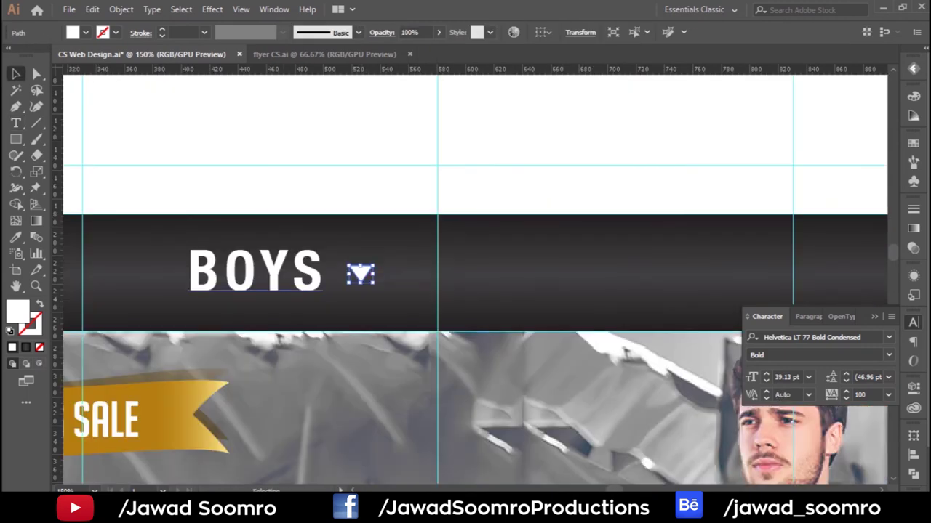
pyautogui.moveTo(276, 272); pyautogui.dragTo(627, 272)
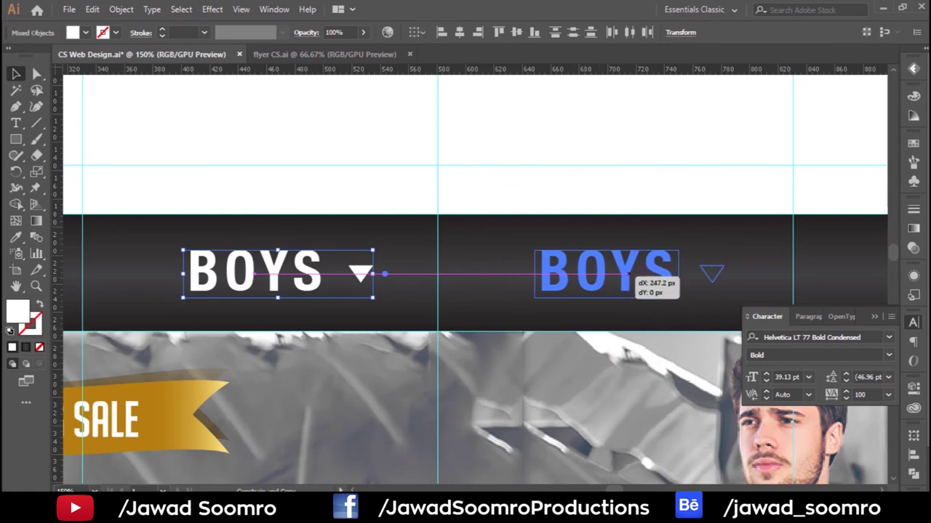
pyautogui.click(608, 270)
pyautogui.doubleClick(607, 271)
pyautogui.write('A')
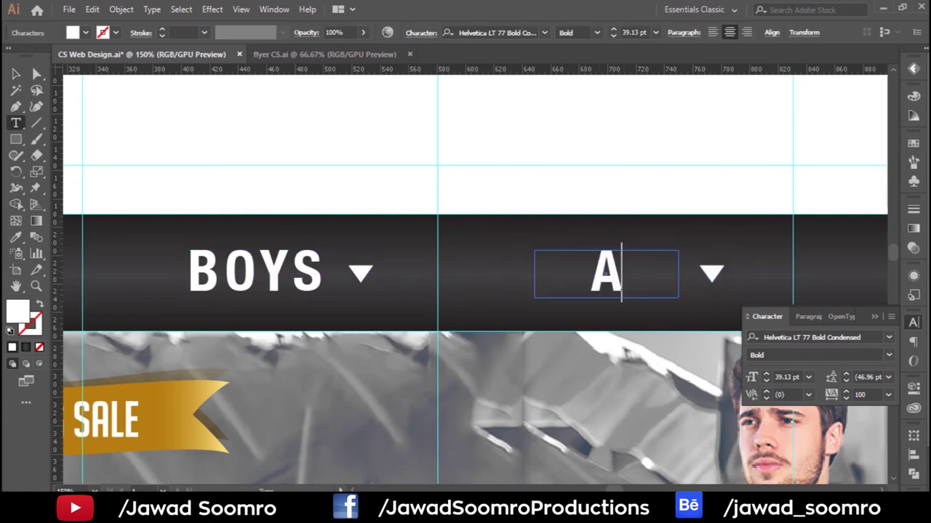
pyautogui.write('CCESSORIES')
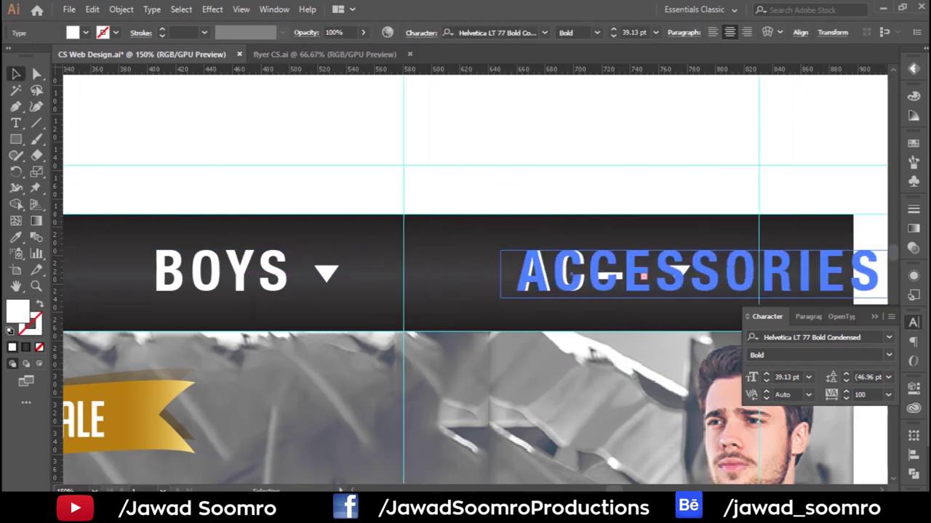
pyautogui.press('Escape')
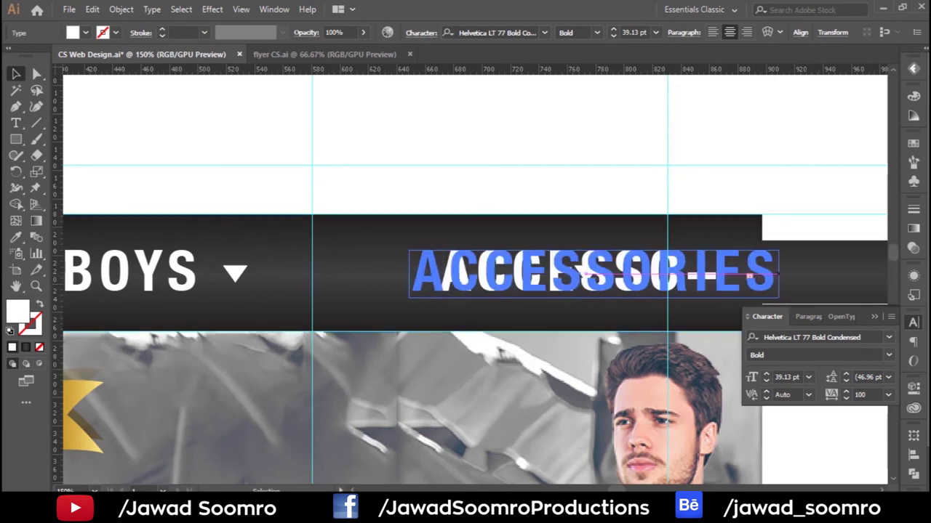
# Step: Reposition ACCESSORIES and move BOYS closer to MEN
pyautogui.moveTo(749, 276); pyautogui.dragTo(658, 280)
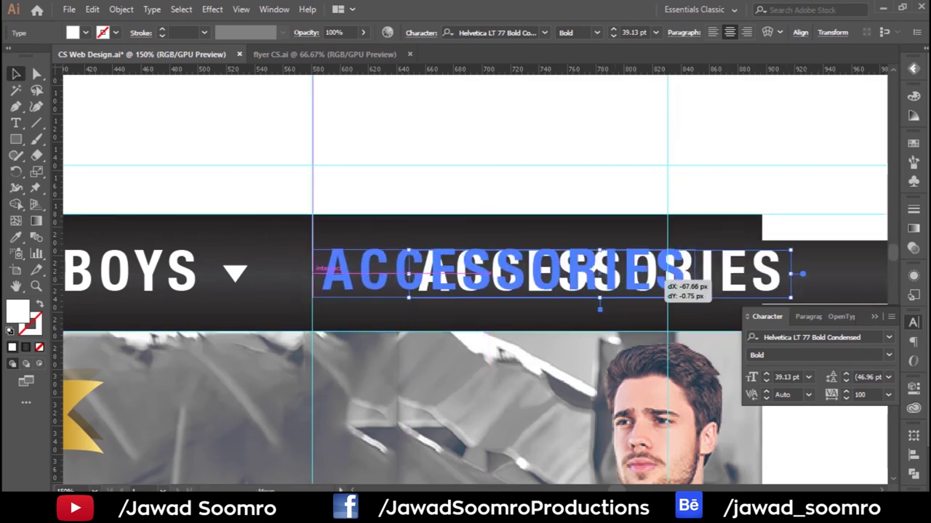
pyautogui.moveTo(600, 273); pyautogui.dragTo(591, 270)
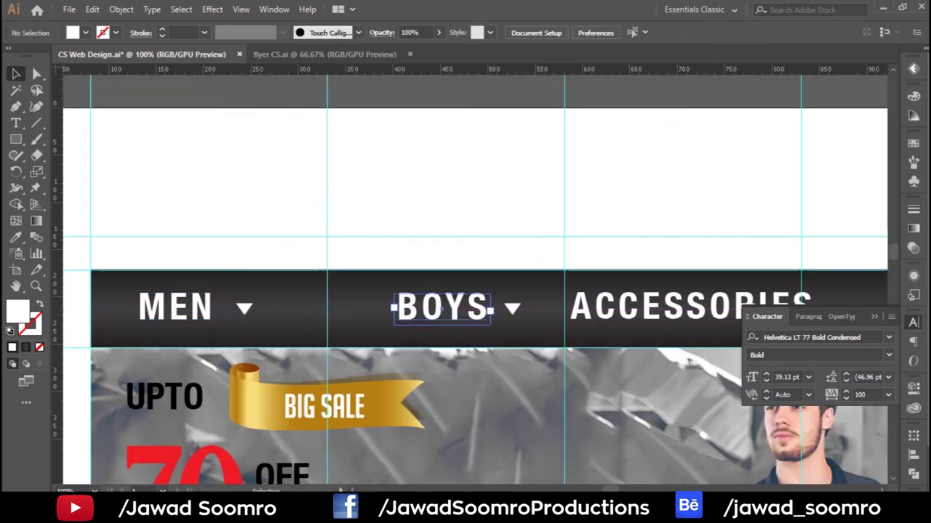
pyautogui.moveTo(395, 308); pyautogui.dragTo(356, 308)
pyautogui.hotkey('ctrl', '-')
pyautogui.moveTo(567, 257); pyautogui.dragTo(505, 257)
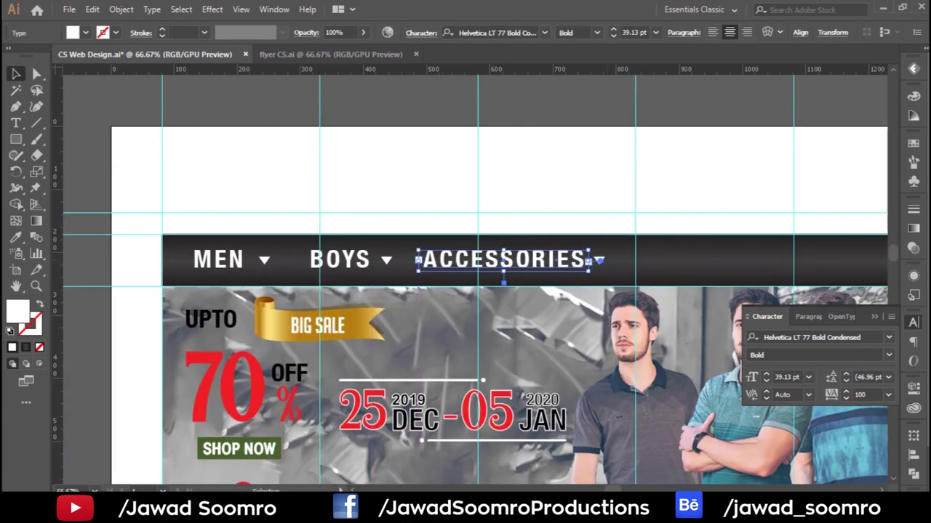
pyautogui.hotkey('ctrl', '+')
pyautogui.moveTo(606, 260); pyautogui.dragTo(613, 261)
pyautogui.hotkey('ctrl', 'shift', 'a')
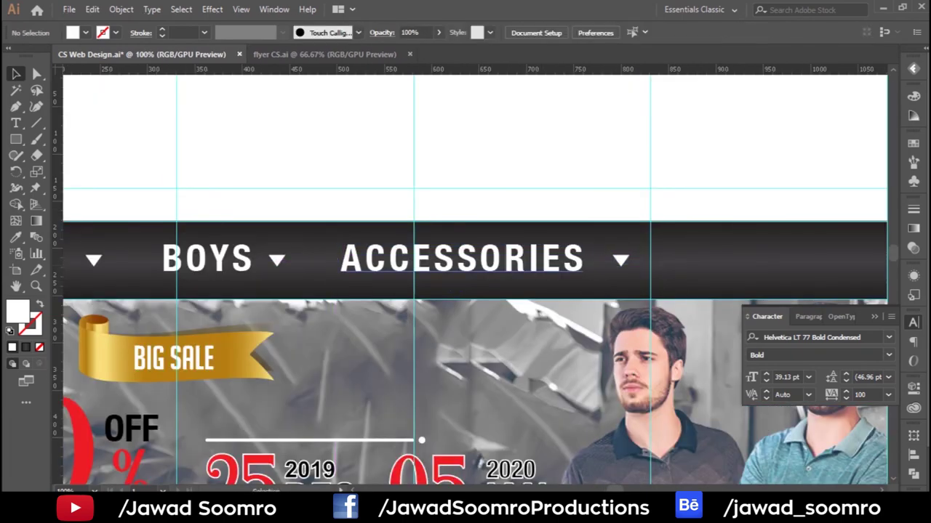
pyautogui.hotkey('ctrl', '-')
pyautogui.hotkey('ctrl', '-')
# Step: Copy ACCESSORIES rightward as the FOOTWEAR label and position it
pyautogui.moveTo(418, 242)
pyautogui.mouseDown()
pyautogui.moveTo(607, 242)
pyautogui.moveTo(584, 242)
pyautogui.mouseUp()
pyautogui.press('t')
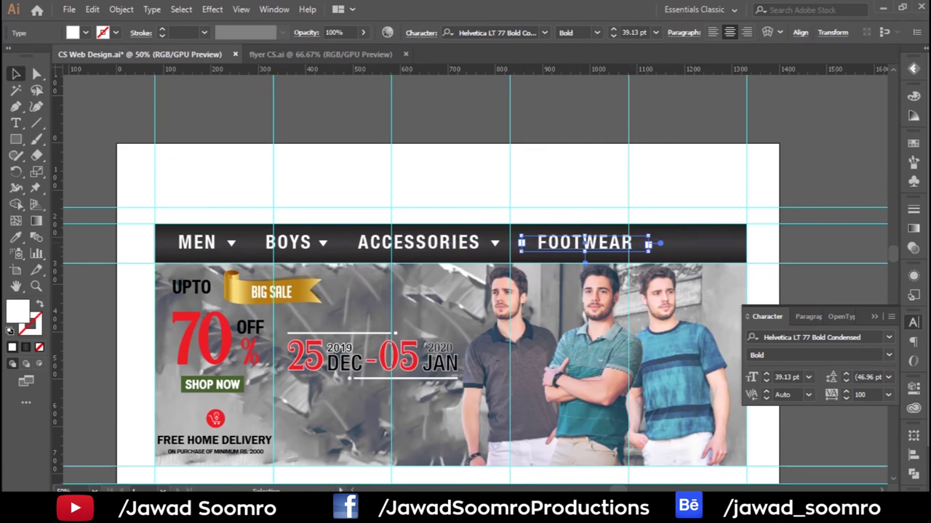
pyautogui.scroll(3, 647, 243)
pyautogui.moveTo(459, 243); pyautogui.dragTo(417, 243)
pyautogui.scroll(-2, 660, 227)
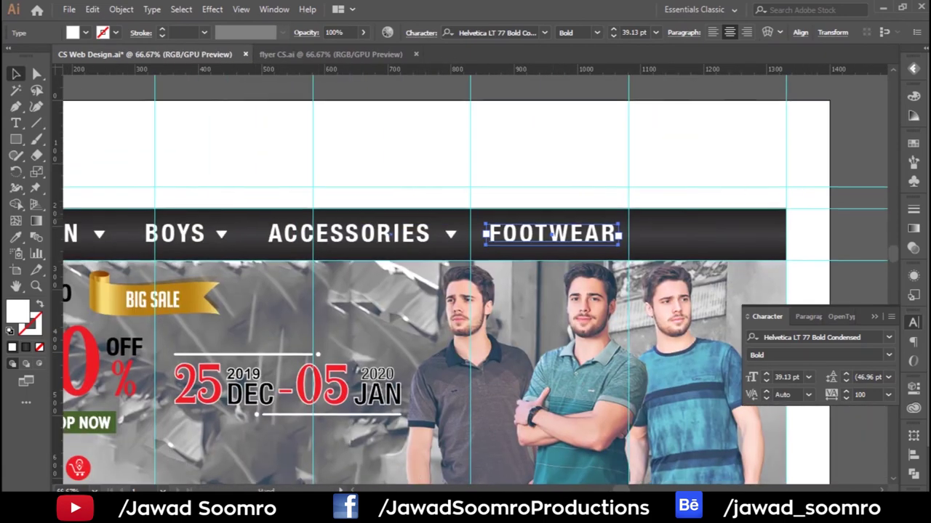
pyautogui.hscroll(-5, 472, 277)
pyautogui.hotkey('ctrl', 'shift', 'a')
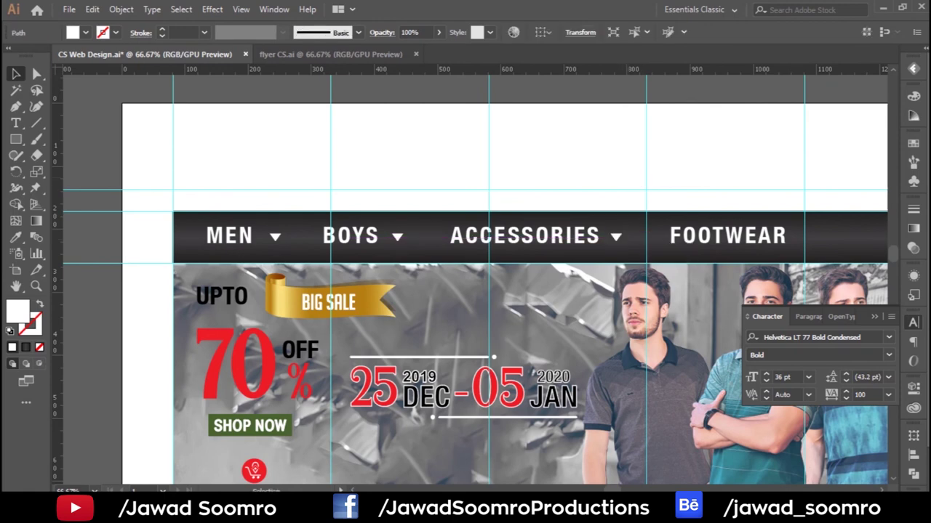
pyautogui.hscroll(3, 472, 290)
pyautogui.click(614, 239)
pyautogui.hotkey('shift', 'Right')
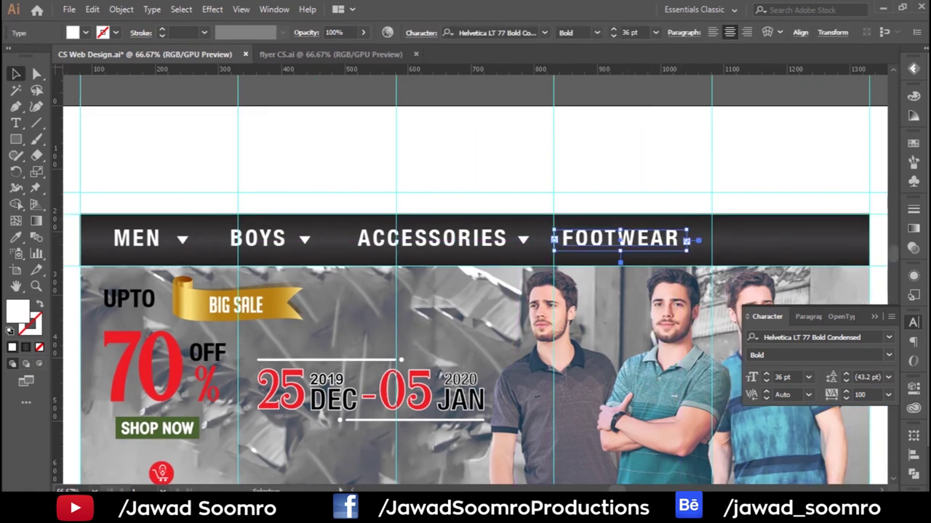
pyautogui.click(509, 240)
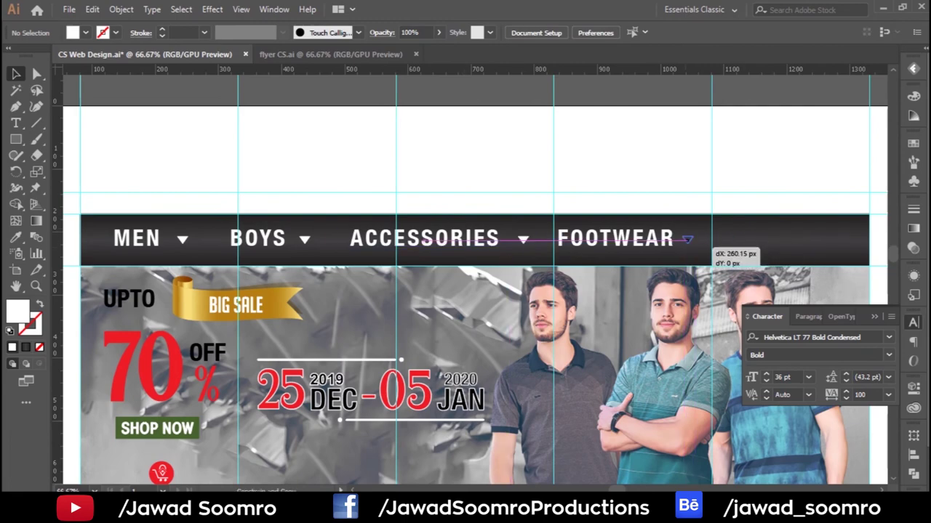
# Step: Shrink all four nav labels and triangles to 27.25 pt and even out their spacing
pyautogui.hotkey('ctrl', '-')
pyautogui.click(146, 111)
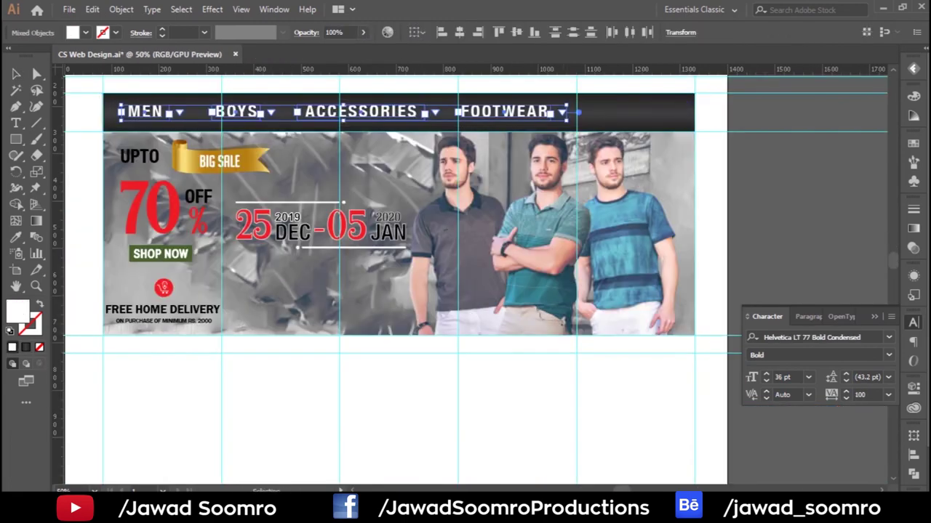
pyautogui.moveTo(568, 111); pyautogui.dragTo(458, 112)
pyautogui.click(145, 111)
pyautogui.hotkey('ctrl', '+')
pyautogui.click(363, 187)
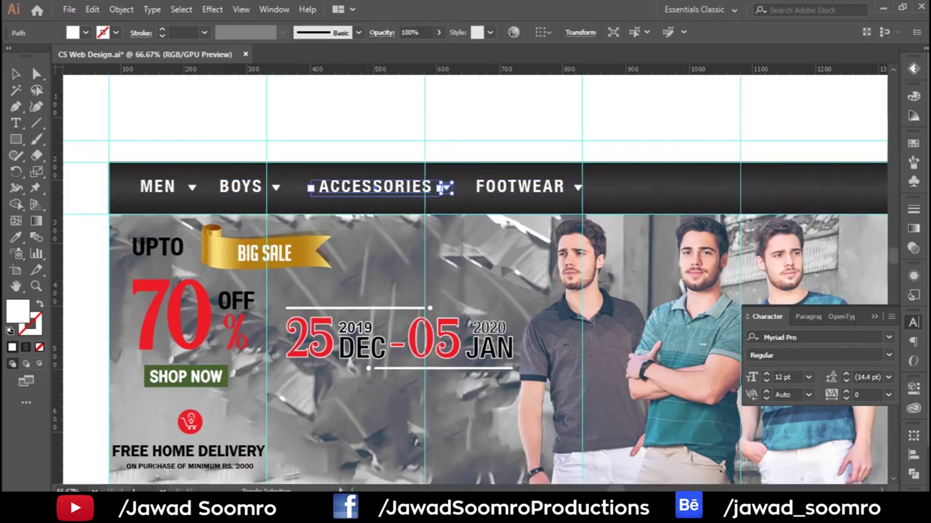
pyautogui.moveTo(364, 187); pyautogui.dragTo(371, 186)
pyautogui.moveTo(536, 187); pyautogui.dragTo(519, 187)
pyautogui.click(384, 187)
pyautogui.click(307, 230)
pyautogui.press('m')
pyautogui.hscroll(5, 466, 291)
# Step: Draw a taller white rectangle right of FOOTWEAR with a blue outline
pyautogui.moveTo(432, 220); pyautogui.dragTo(597, 242)
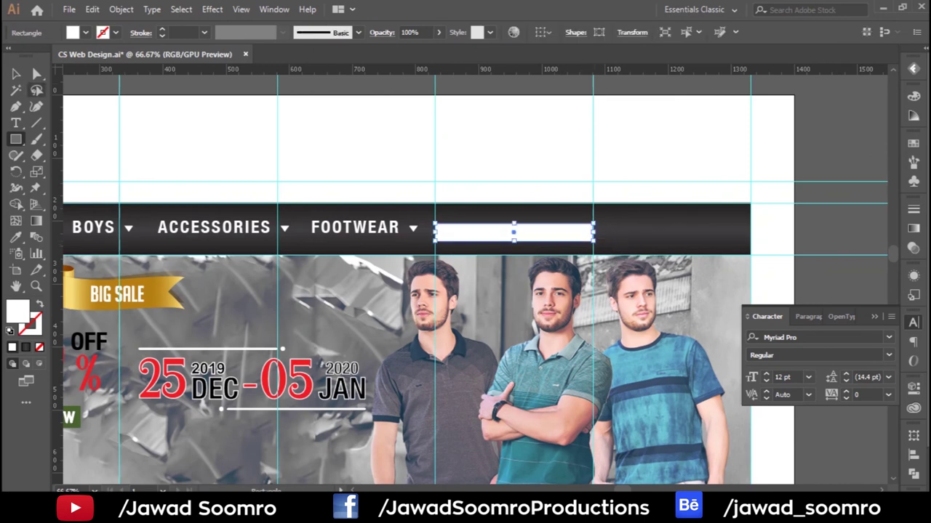
pyautogui.hotkey('ctrl', '+')
pyautogui.hotkey('ctrl', '+')
pyautogui.moveTo(429, 213); pyautogui.dragTo(429, 203)
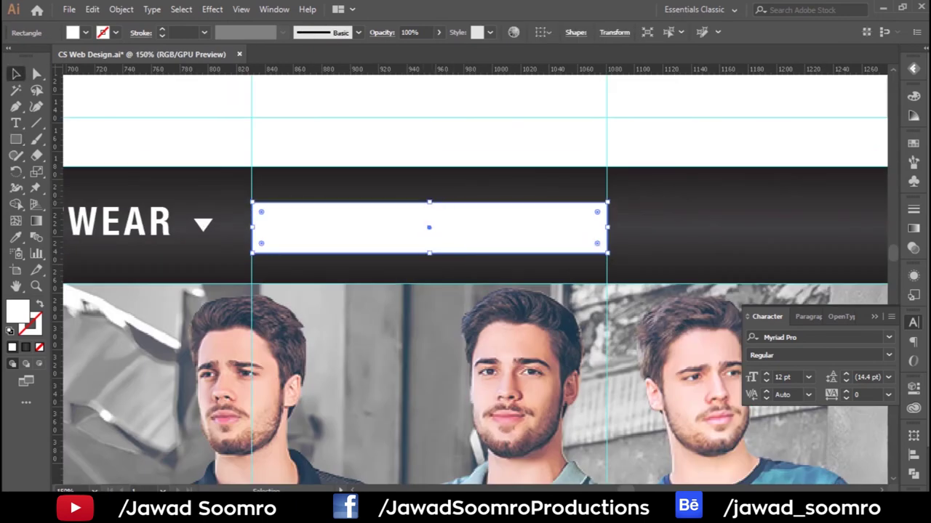
pyautogui.click(86, 32)
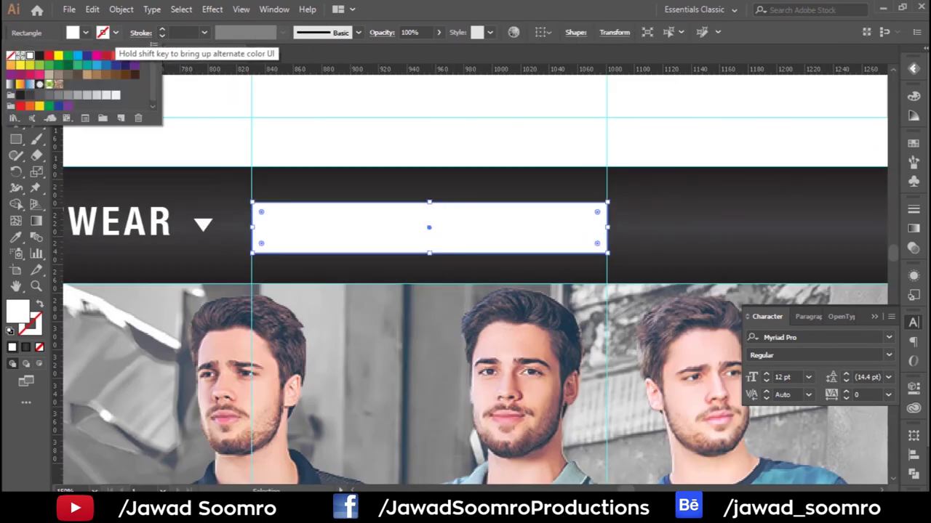
pyautogui.click(77, 56)
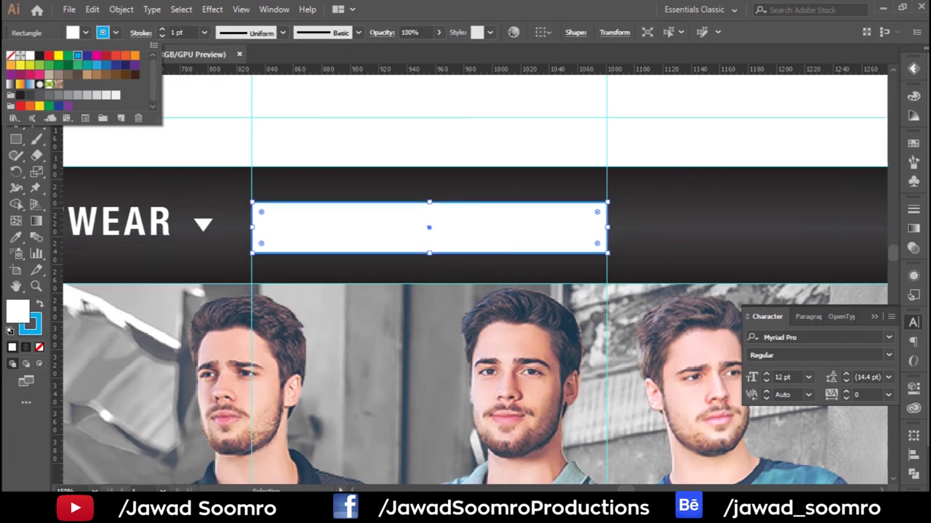
pyautogui.press('Escape')
# Step: Adjust the box's corner points and place placeholder text above the search box
pyautogui.press('a')
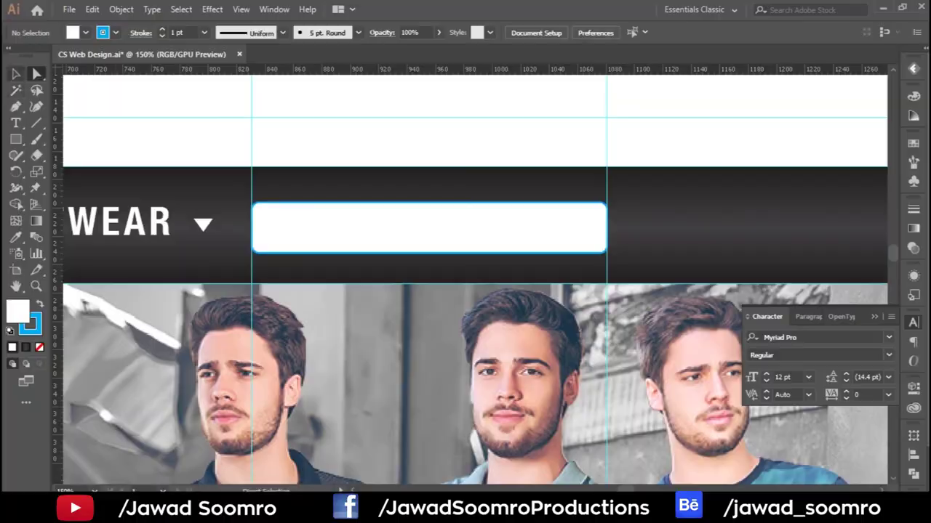
pyautogui.press('v')
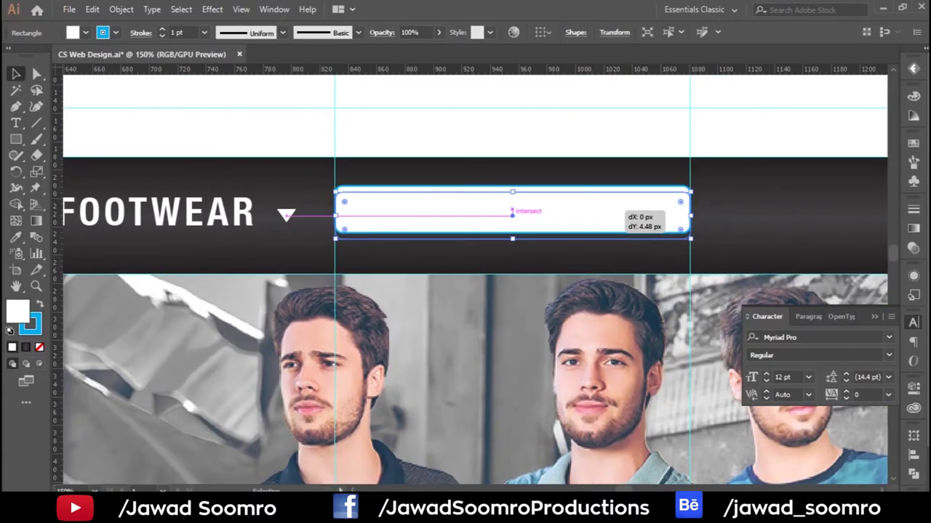
pyautogui.press('t')
pyautogui.click(357, 131)
pyautogui.write('Search Item')
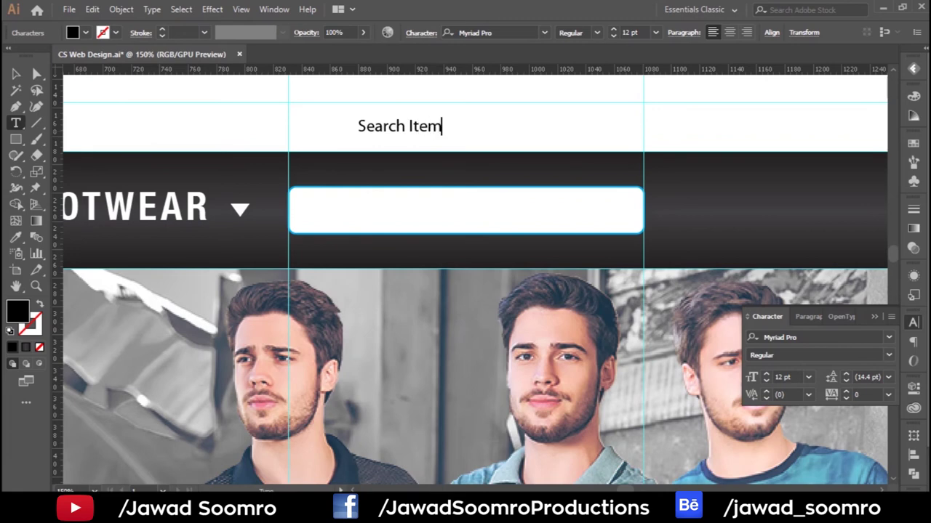
# Step: Move the Search Item text into the search box and make it 18 pt grey
pyautogui.moveTo(329, 209); pyautogui.dragTo(309, 209)
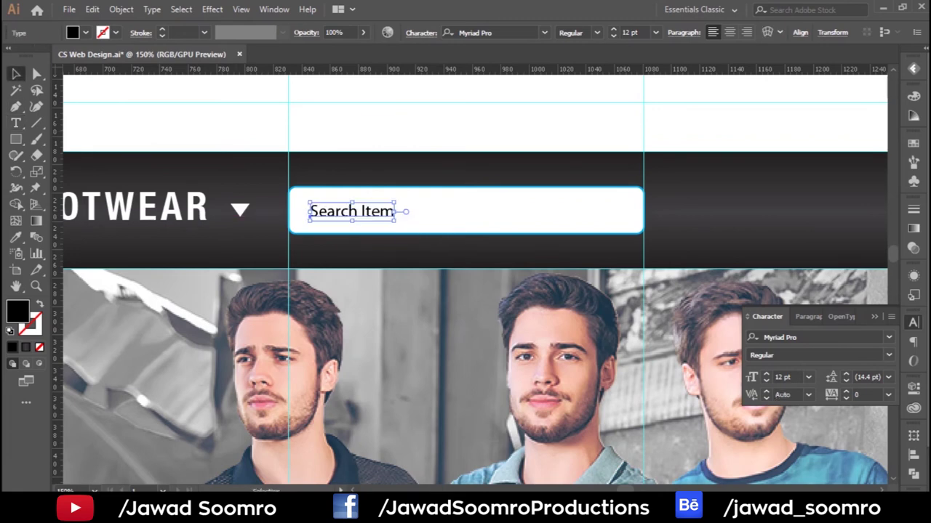
pyautogui.click(655, 32)
pyautogui.click(674, 200)
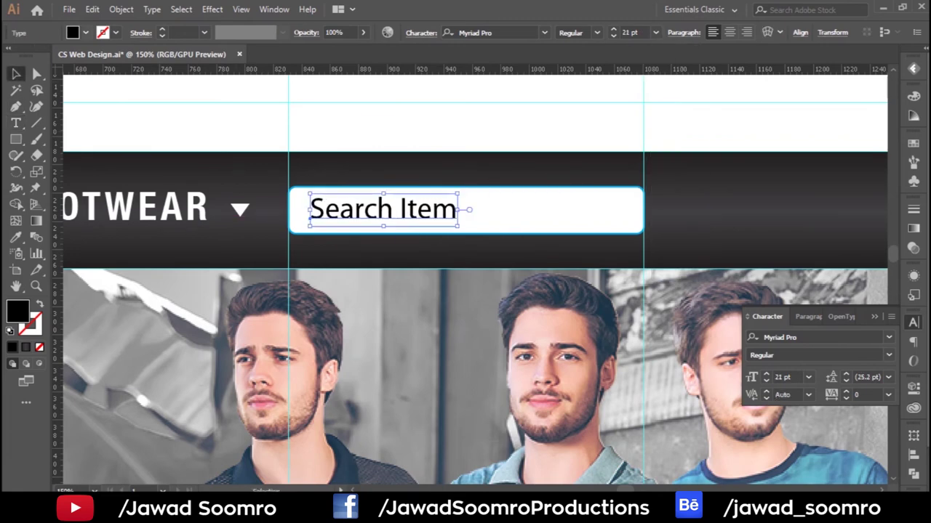
pyautogui.click(85, 33)
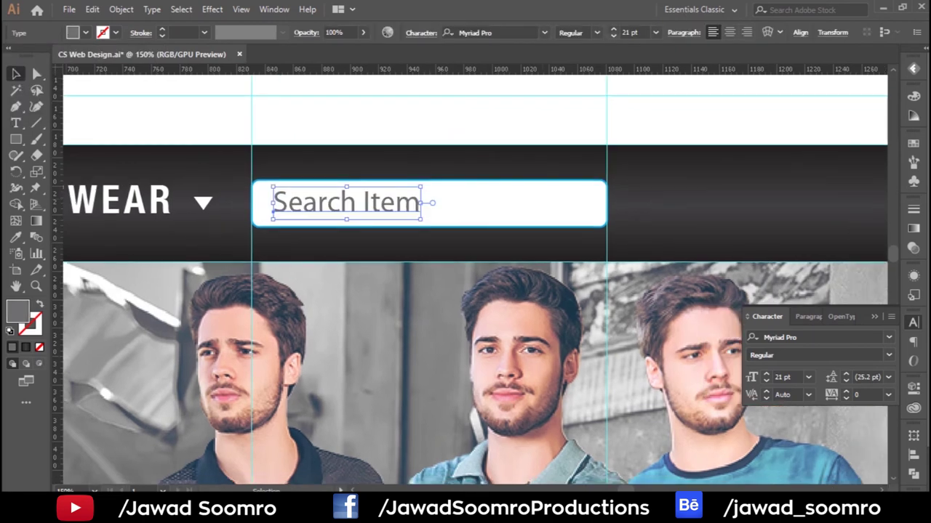
pyautogui.click(655, 32)
pyautogui.click(669, 185)
pyautogui.click(429, 204)
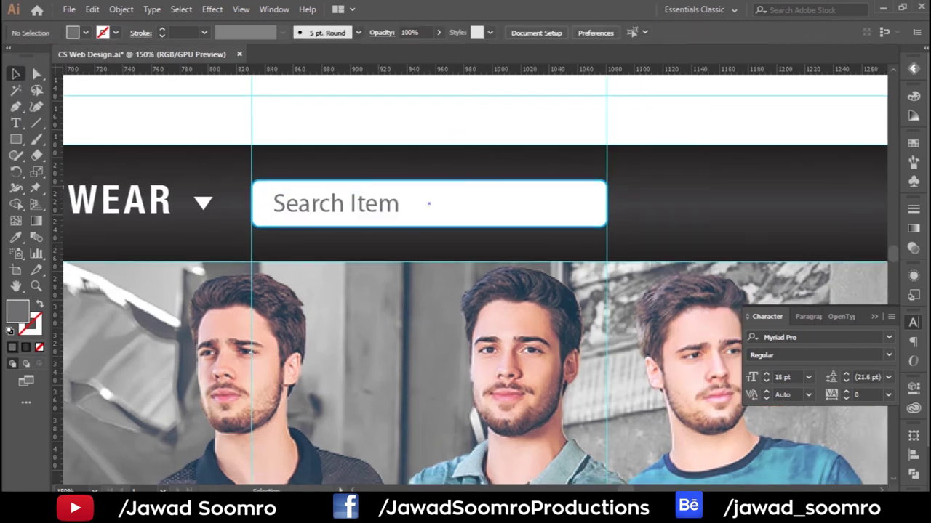
# Step: Draw a small circle near the search box's right end
pyautogui.press('l')
pyautogui.hotkey('ctrl', '=')
pyautogui.hotkey('ctrl', '=')
pyautogui.moveTo(601, 137); pyautogui.dragTo(641, 178)
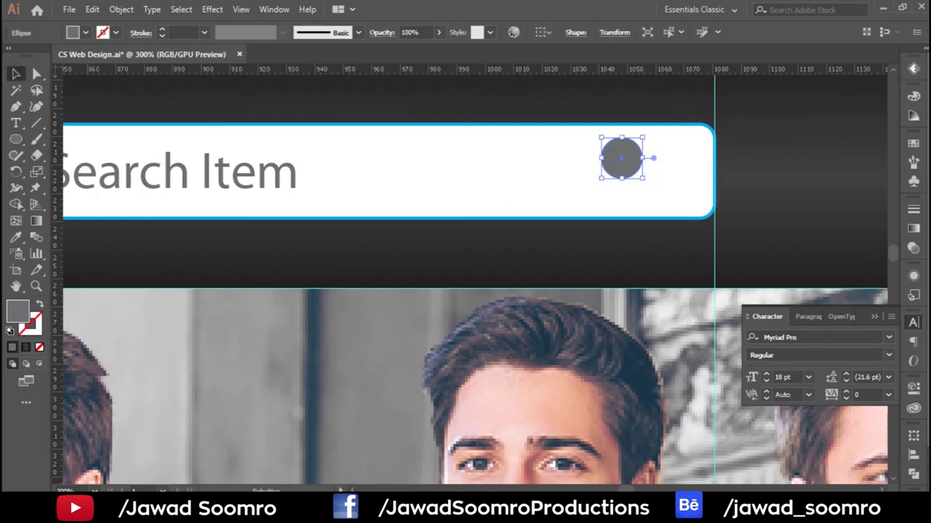
# Step: Swap the circle to an outline and draw a short diagonal magnifier handle
pyautogui.hotkey('shift', 'x')
pyautogui.press('p')
pyautogui.click(634, 173)
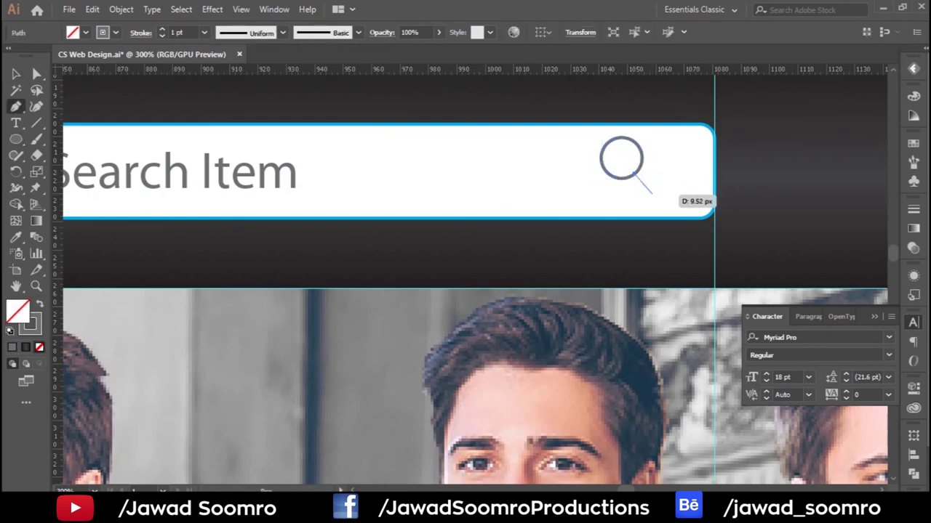
pyautogui.click(654, 193)
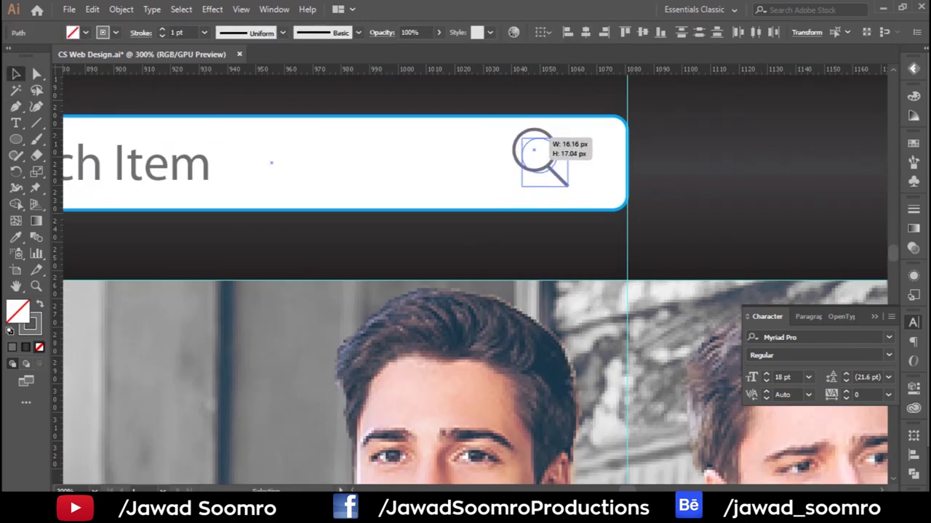
# Step: Group the circle and handle, then expand the icon's strokes into fills
pyautogui.rightClick(549, 169)
pyautogui.click(585, 254)
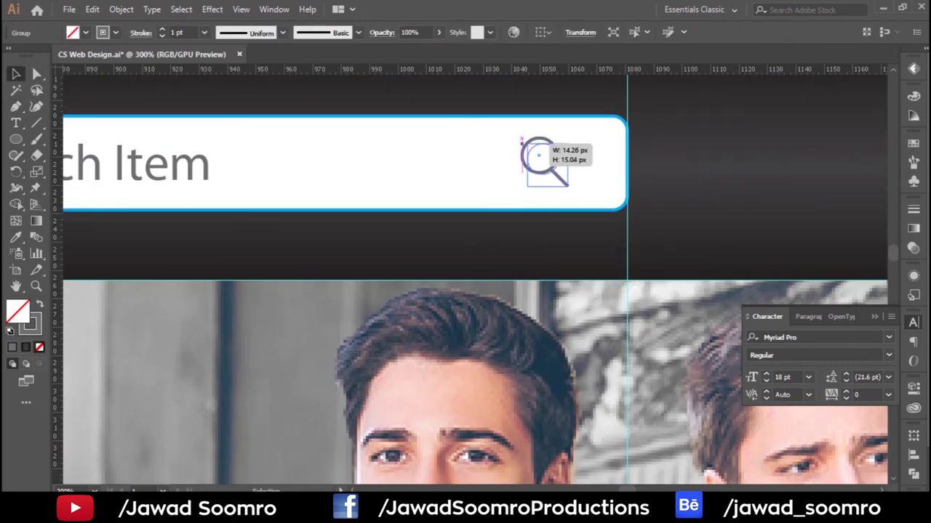
pyautogui.click(121, 9)
pyautogui.click(189, 148)
pyautogui.click(432, 330)
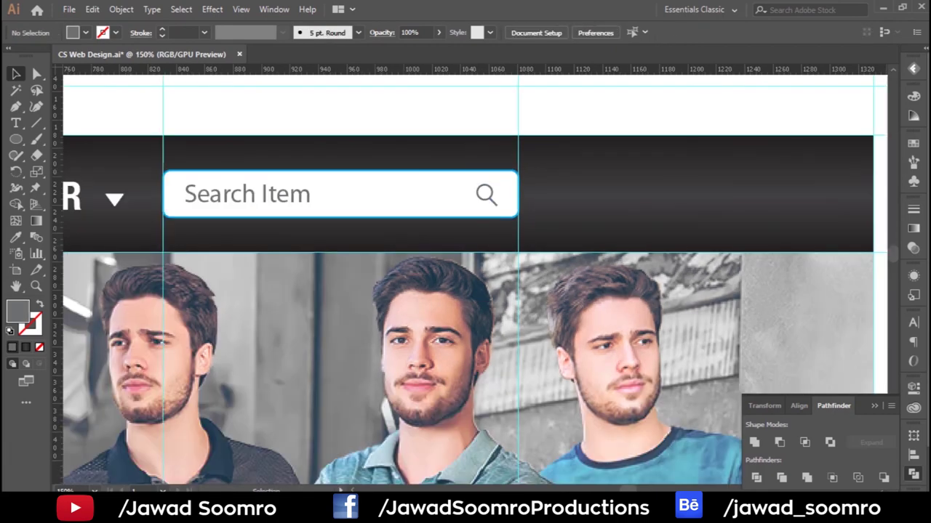
# Step: Save the file and draw a small red rounded rectangle right of the search box
pyautogui.click(69, 9)
pyautogui.click(91, 119)
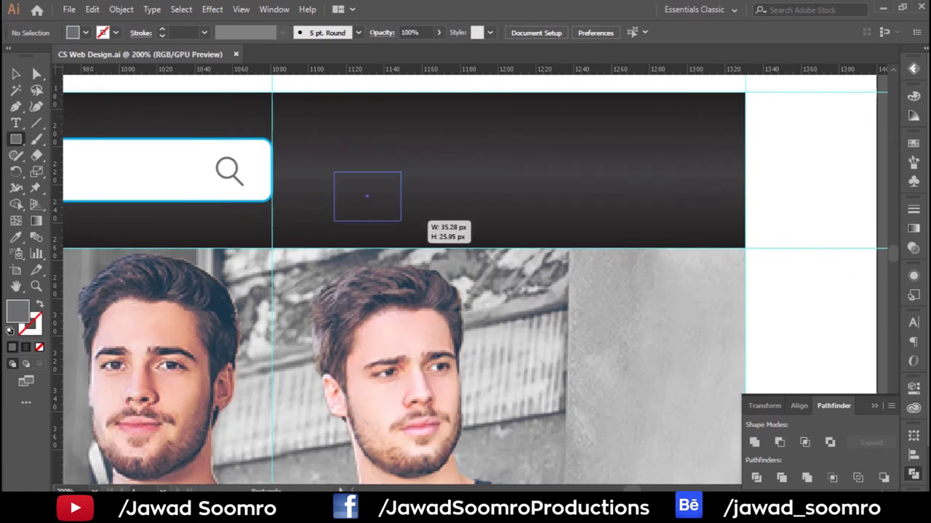
pyautogui.moveTo(385, 204); pyautogui.dragTo(392, 204)
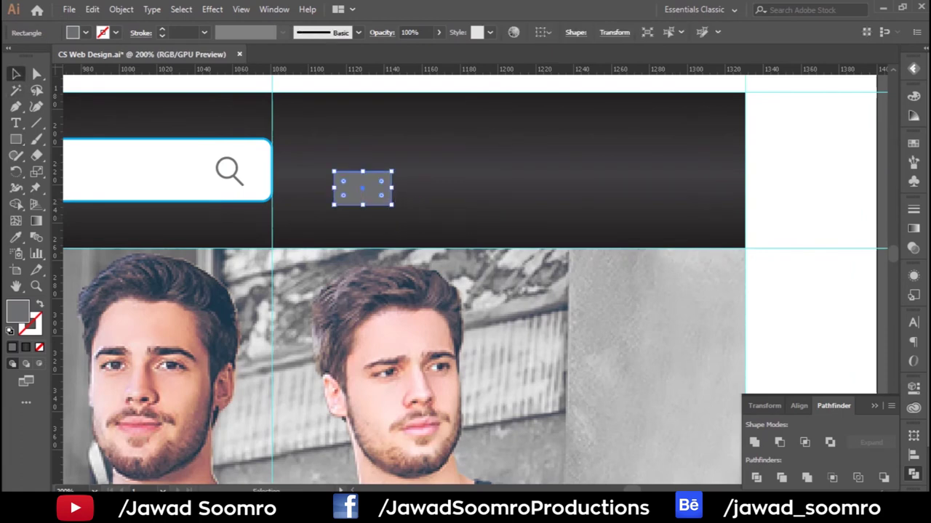
pyautogui.click(85, 32)
pyautogui.click(116, 55)
pyautogui.hotkey('ctrl', '+')
pyautogui.moveTo(16, 139); pyautogui.dragTo(93, 170)
# Step: Add a red circle head centred above the body to form the person icon
pyautogui.moveTo(240, 211); pyautogui.dragTo(274, 240)
pyautogui.hotkey('ctrl', 'shift', 'a')
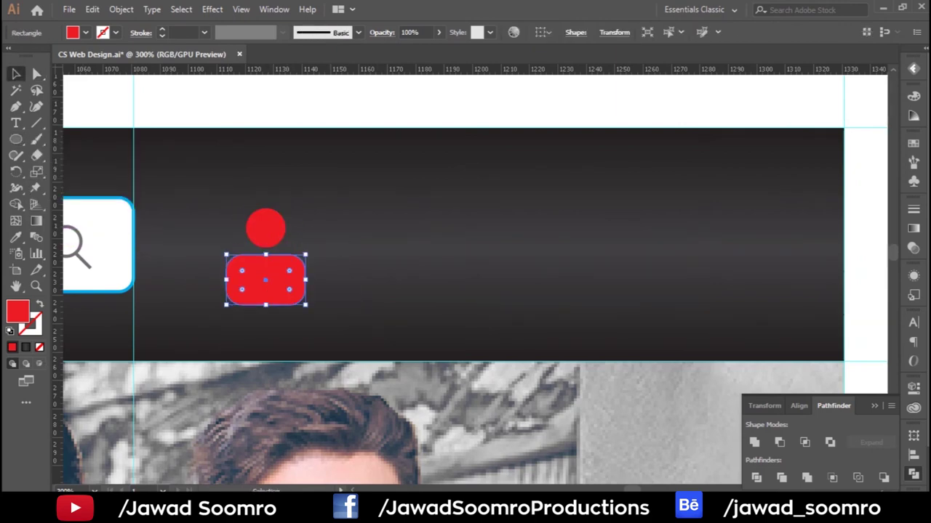
pyautogui.moveTo(285, 208); pyautogui.dragTo(289, 205)
pyautogui.click(266, 283)
pyautogui.moveTo(265, 285); pyautogui.dragTo(265, 285)
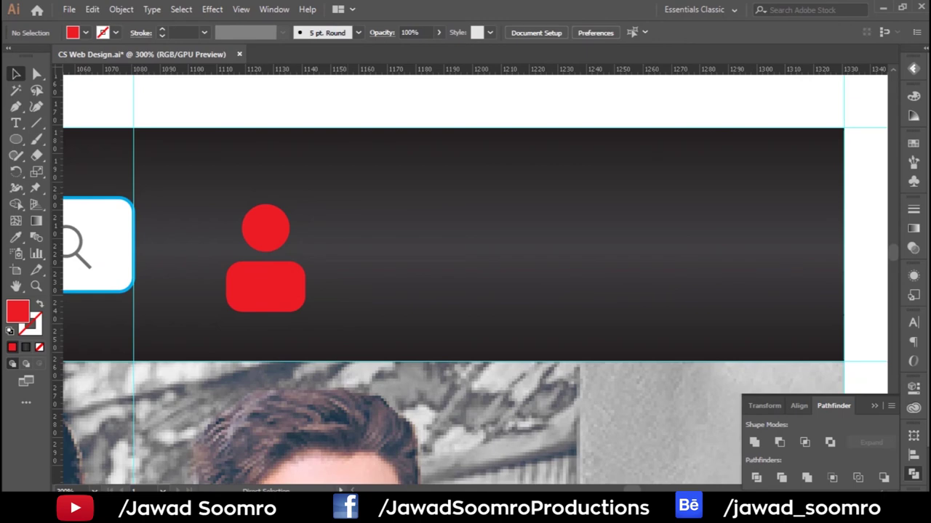
pyautogui.hotkey('ctrl', '+')
pyautogui.moveTo(327, 250); pyautogui.dragTo(331, 254)
pyautogui.hotkey('ctrl', '-')
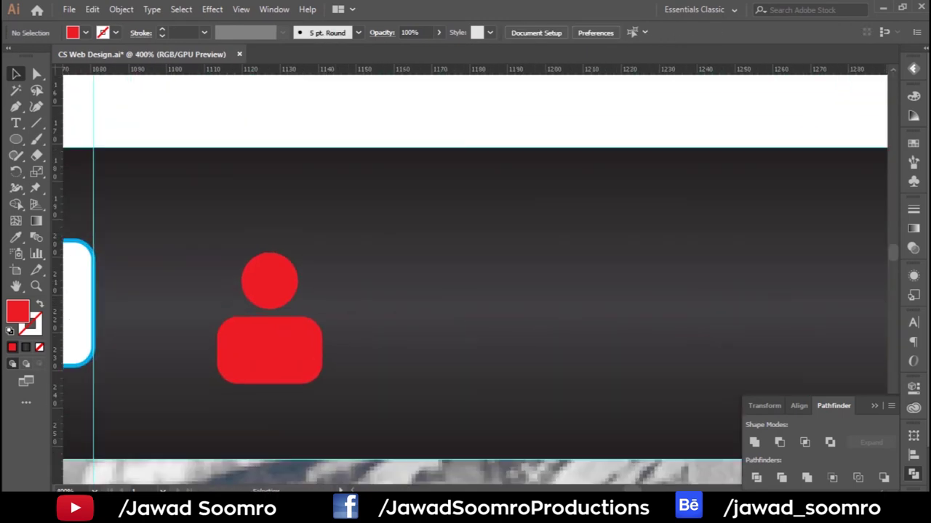
pyautogui.hotkey('ctrl', '+')
pyautogui.moveTo(315, 333); pyautogui.dragTo(322, 258)
# Step: Build a red plus sign from two thin bars centre-aligned beside the person
pyautogui.moveTo(16, 138); pyautogui.dragTo(80, 139)
pyautogui.moveTo(334, 250); pyautogui.dragTo(339, 291)
pyautogui.hotkey('ctrl', '+')
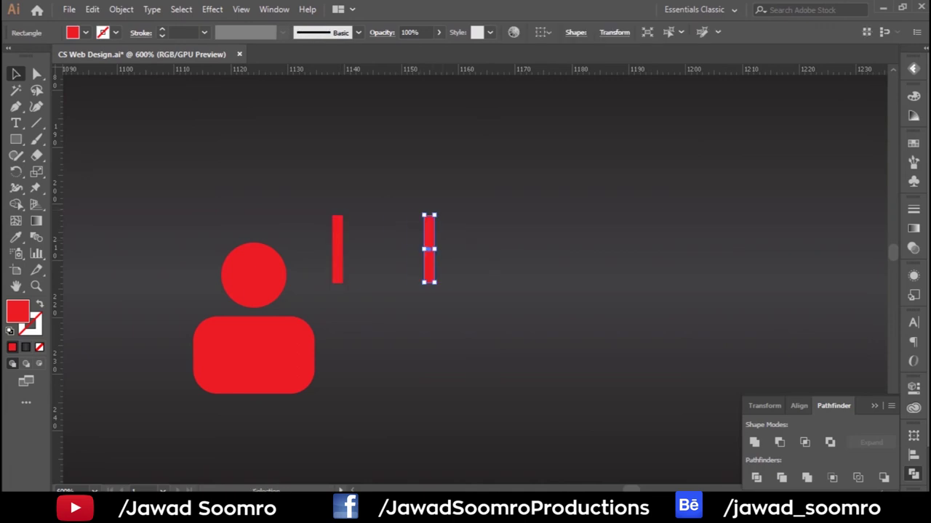
pyautogui.moveTo(381, 248); pyautogui.dragTo(372, 250)
pyautogui.click(539, 32)
pyautogui.click(530, 147)
pyautogui.click(561, 167)
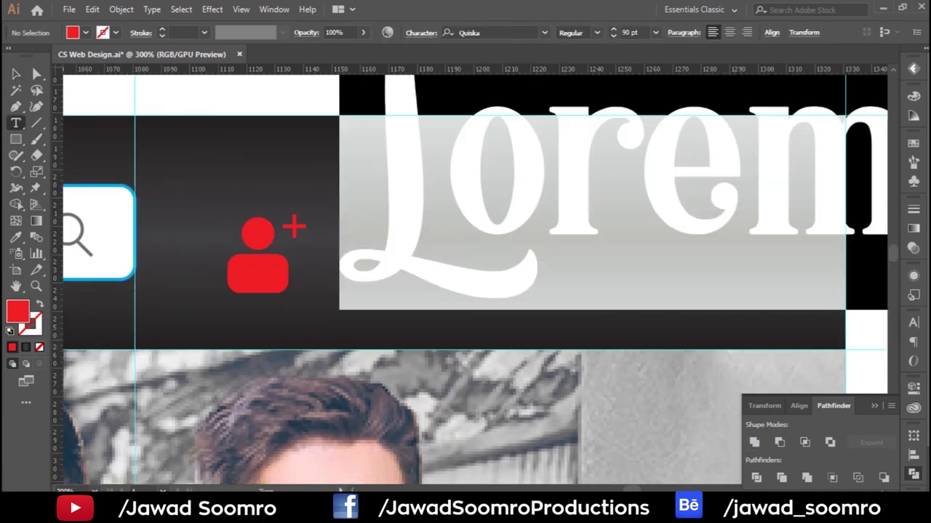
# Step: Type 'My Account' in the Search Item text style beside the person icon
pyautogui.write('My Account')
pyautogui.press('Escape')
pyautogui.hotkey('ctrl', '-')
pyautogui.hotkey('ctrl', '-')
pyautogui.hotkey('ctrl', '-')
pyautogui.hotkey('ctrl', '-')
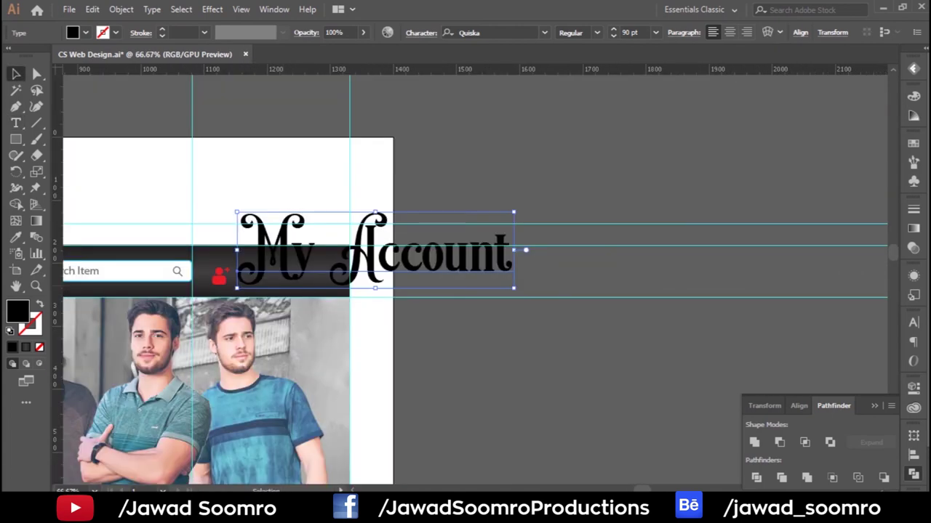
pyautogui.click(203, 273)
pyautogui.press('v')
pyautogui.hotkey('ctrl', '+')
pyautogui.hotkey('ctrl', '+')
pyautogui.hotkey('ctrl', '+')
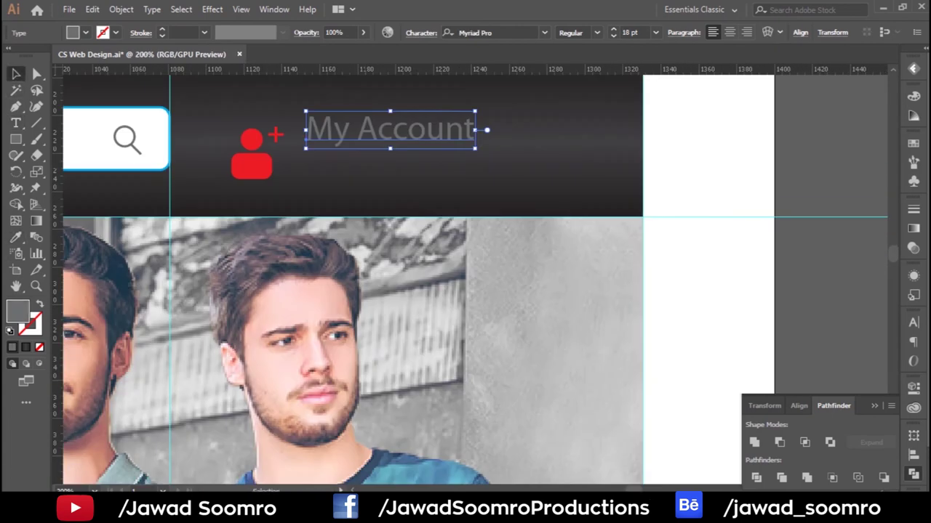
pyautogui.hotkey('ctrl', '+')
pyautogui.moveTo(362, 118); pyautogui.dragTo(361, 176)
# Step: Make My Account white and move it closer to the icon
pyautogui.click(86, 32)
pyautogui.click(26, 58)
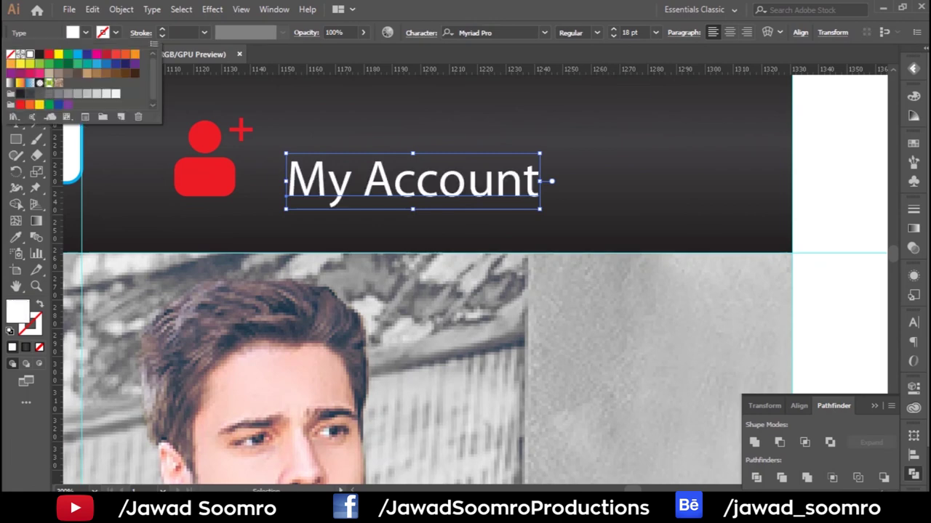
pyautogui.click(914, 322)
pyautogui.moveTo(364, 182); pyautogui.dragTo(343, 182)
pyautogui.hotkey('ctrl', '-')
pyautogui.hotkey('ctrl', '-')
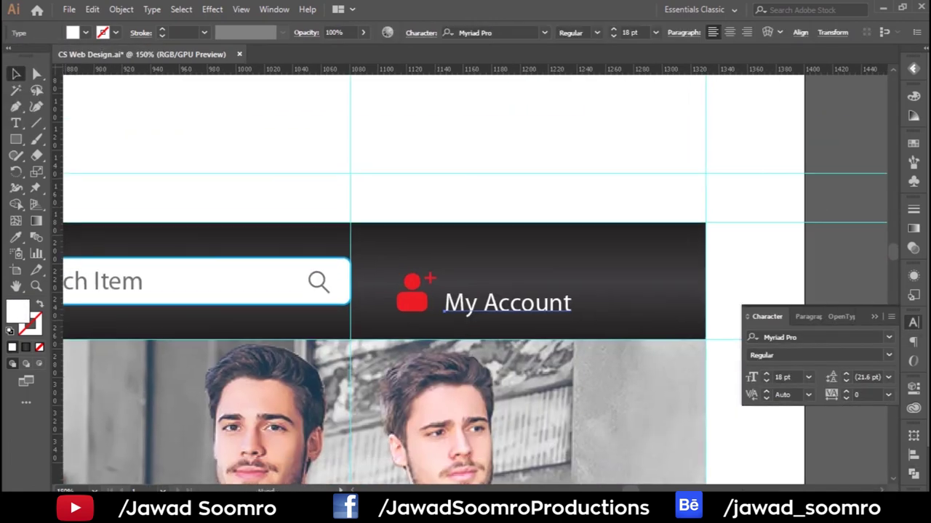
# Step: Place a copy of My Account above it and retype it as 'Login/Register'
pyautogui.click(407, 287)
pyautogui.click(502, 297)
pyautogui.scroll(2, 638, 294)
pyautogui.moveTo(363, 301); pyautogui.dragTo(364, 243)
pyautogui.doubleClick(363, 243)
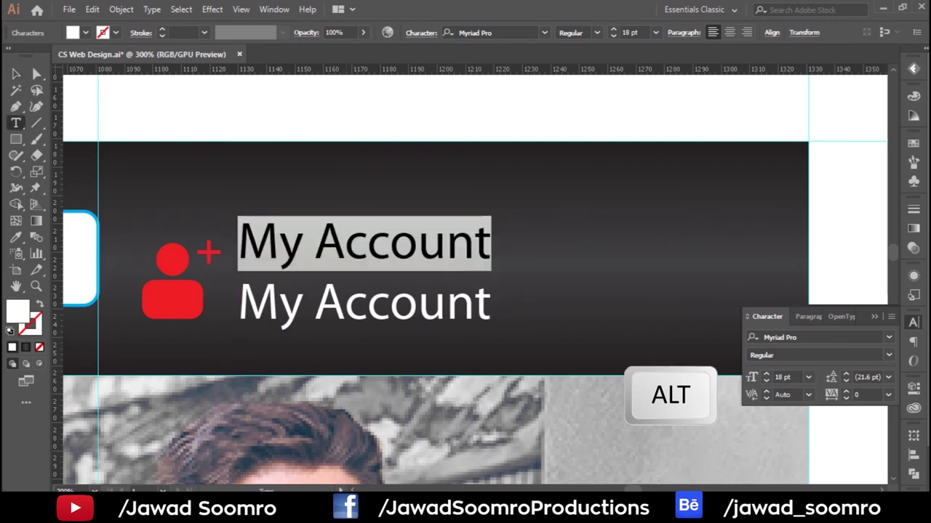
pyautogui.write('Login/Register')
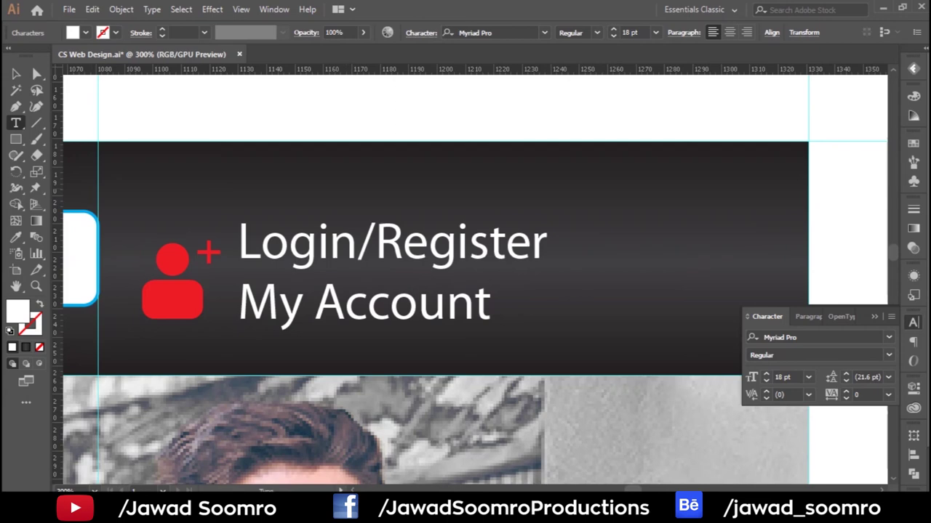
pyautogui.press('Escape')
# Step: Set Login/Register to 12 pt, nudge it down and make it red
pyautogui.click(655, 32)
pyautogui.click(665, 174)
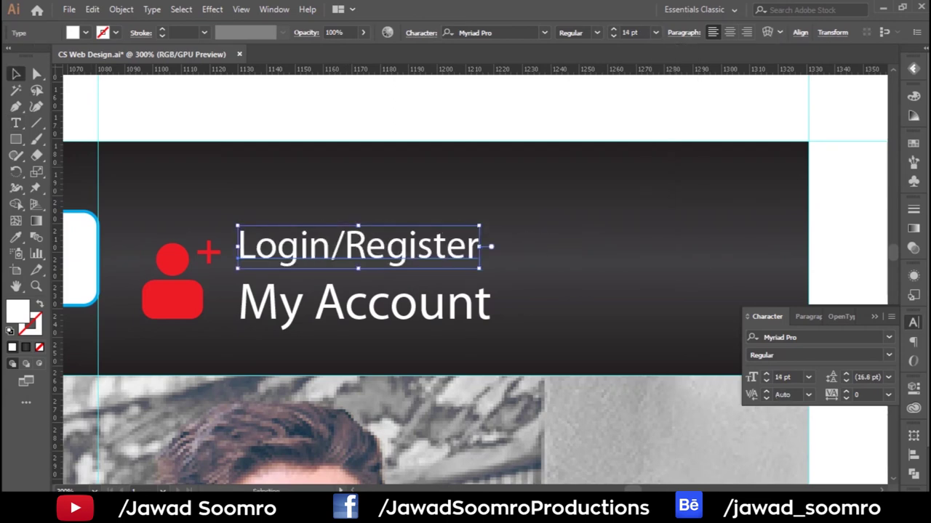
pyautogui.press('Down')
pyautogui.press('Down')
pyautogui.click(655, 32)
pyautogui.click(664, 154)
pyautogui.hotkey('ctrl', 'shift', 'a')
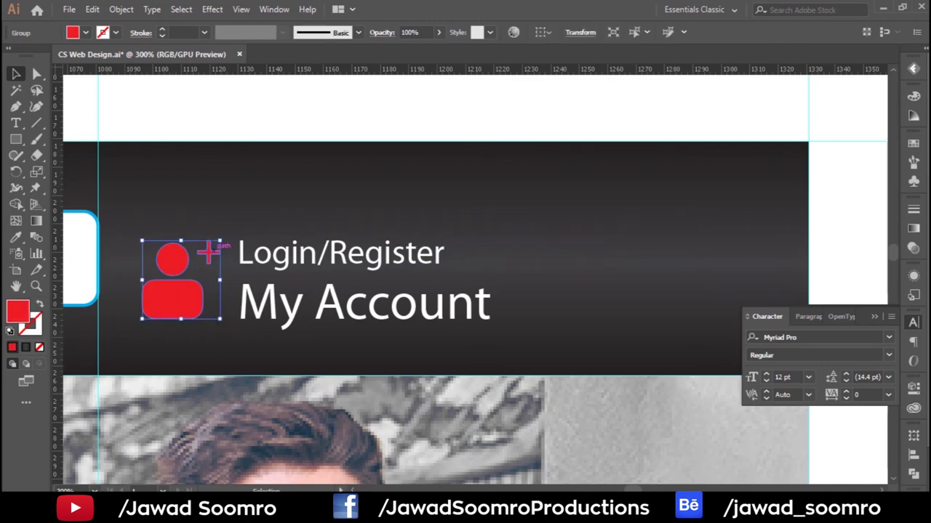
pyautogui.click(371, 255)
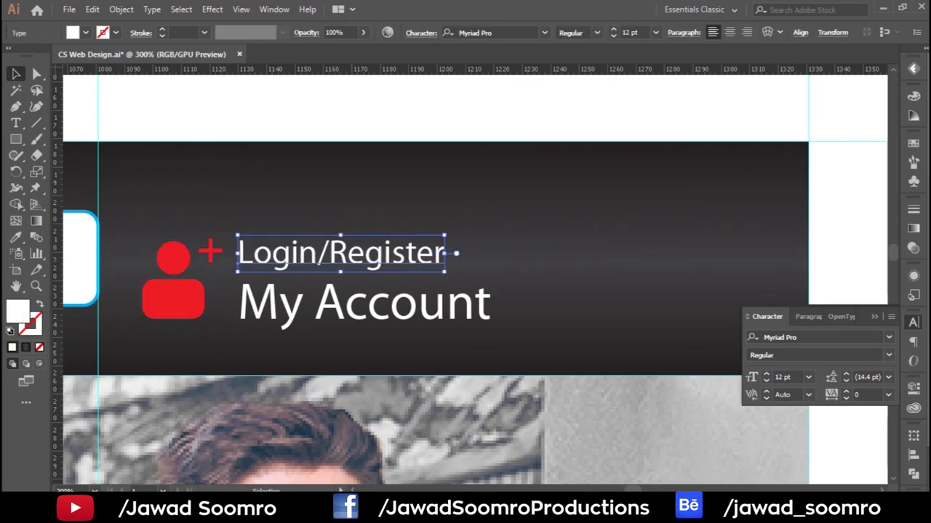
pyautogui.hotkey('ctrl', 'shift', 'a')
pyautogui.hotkey('ctrl', '-')
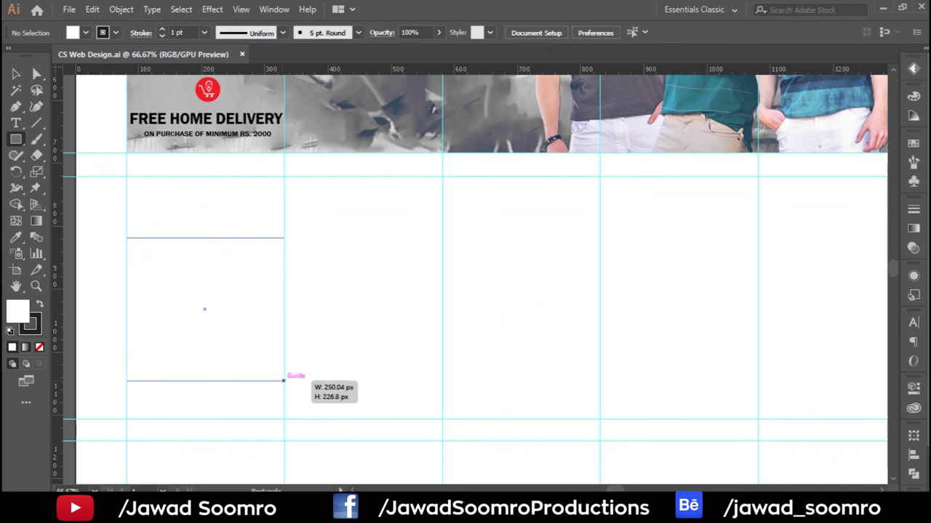
# Step: Draw the first dark square box below the FREE HOME DELIVERY banner
pyautogui.moveTo(127, 238); pyautogui.dragTo(284, 380)
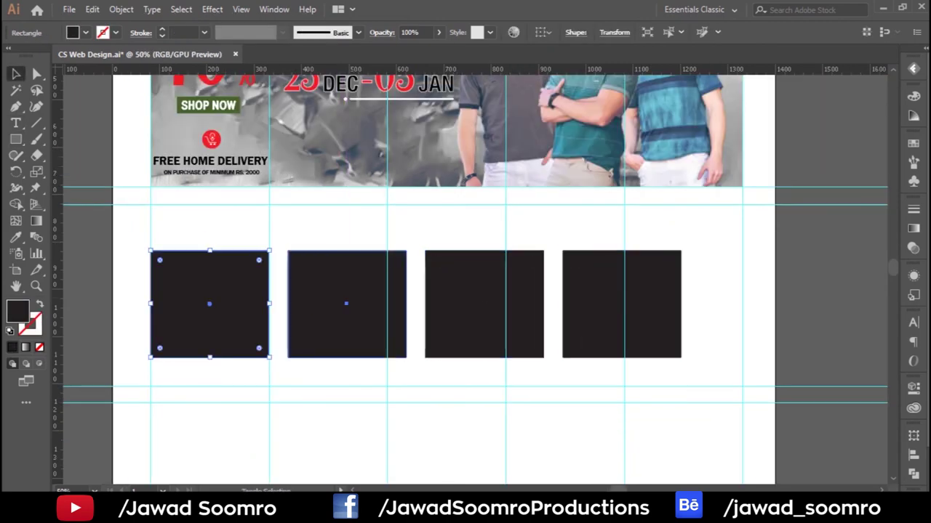
# Step: Place the shoe photo from the folder and resize it to fit the first card
pyautogui.click(426, 381)
pyautogui.hotkey('alt', 'Tab')
pyautogui.moveTo(332, 415)
pyautogui.mouseDown()
pyautogui.moveTo(429, 472)
pyautogui.moveTo(249, 364)
pyautogui.mouseUp()
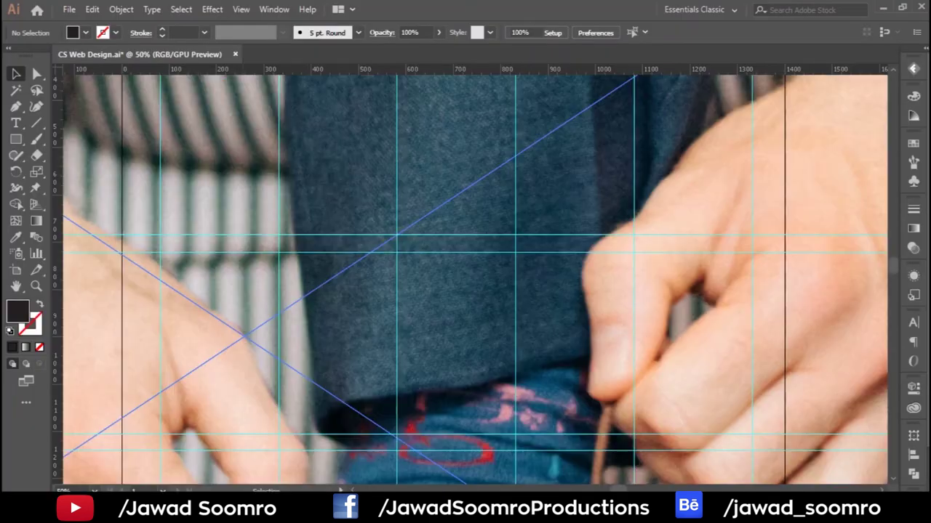
pyautogui.hotkey('ctrl', '-')
pyautogui.hotkey('ctrl', '-')
pyautogui.hotkey('ctrl', '-')
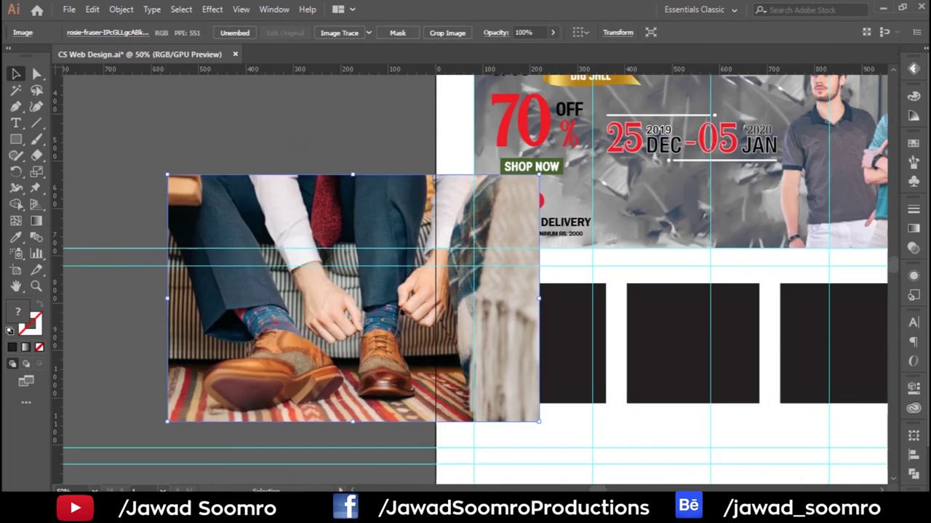
pyautogui.moveTo(451, 306); pyautogui.dragTo(226, 268)
pyautogui.moveTo(301, 301); pyautogui.dragTo(367, 277)
pyautogui.moveTo(381, 245); pyautogui.dragTo(429, 216)
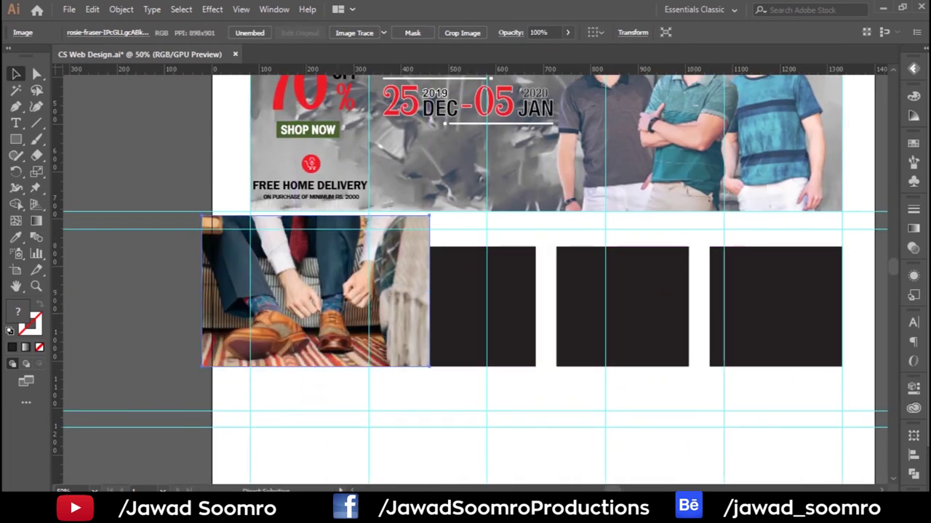
# Step: Clip the shoe photo into the first black box, undoing extra resize changes
pyautogui.hotkey('ctrl', '[')
pyautogui.hotkey('ctrl', '[')
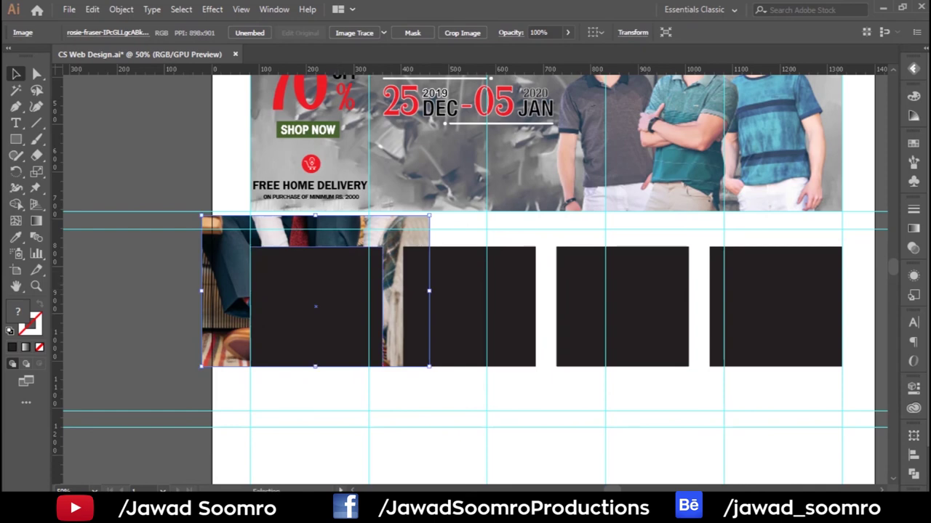
pyautogui.rightClick(278, 289)
pyautogui.click(327, 389)
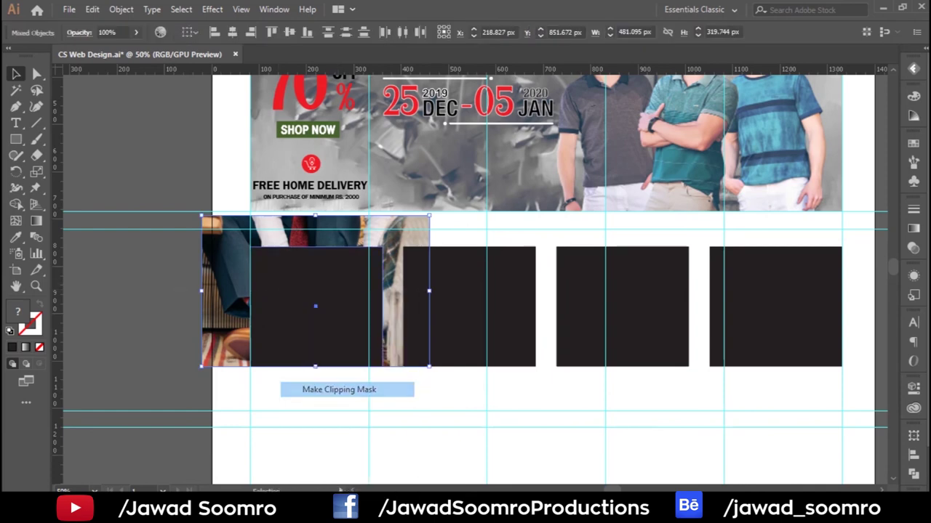
pyautogui.scroll(2, 366, 345)
pyautogui.doubleClick(291, 305)
pyautogui.moveTo(499, 94); pyautogui.dragTo(488, 183)
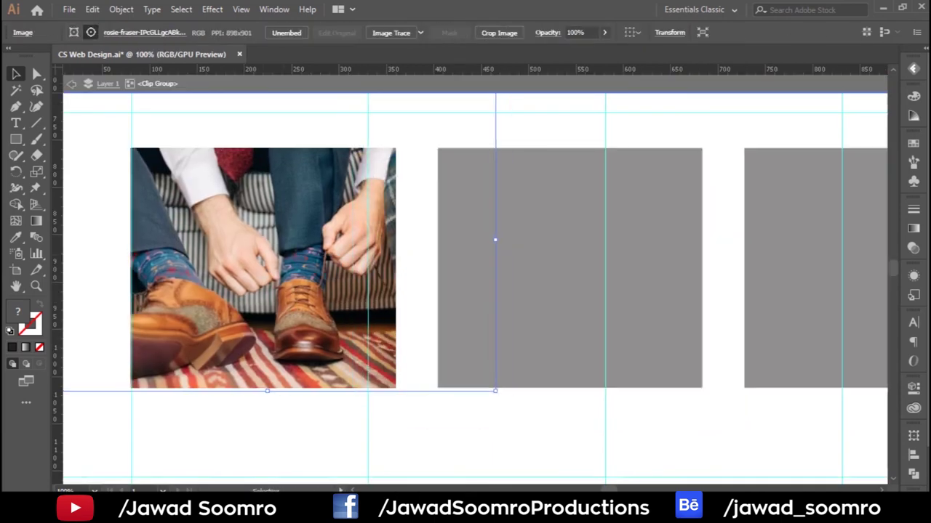
pyautogui.hotkey('ctrl', '-')
pyautogui.hotkey('ctrl', 'z')
pyautogui.hotkey('ctrl', 'z')
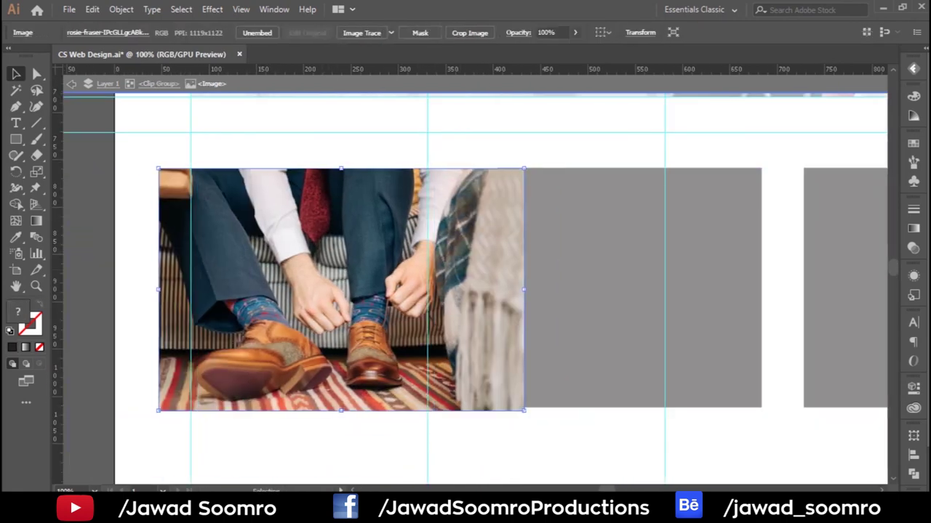
pyautogui.hotkey('ctrl', 'z')
pyautogui.hotkey('ctrl', 'z')
pyautogui.hotkey('ctrl', 'z')
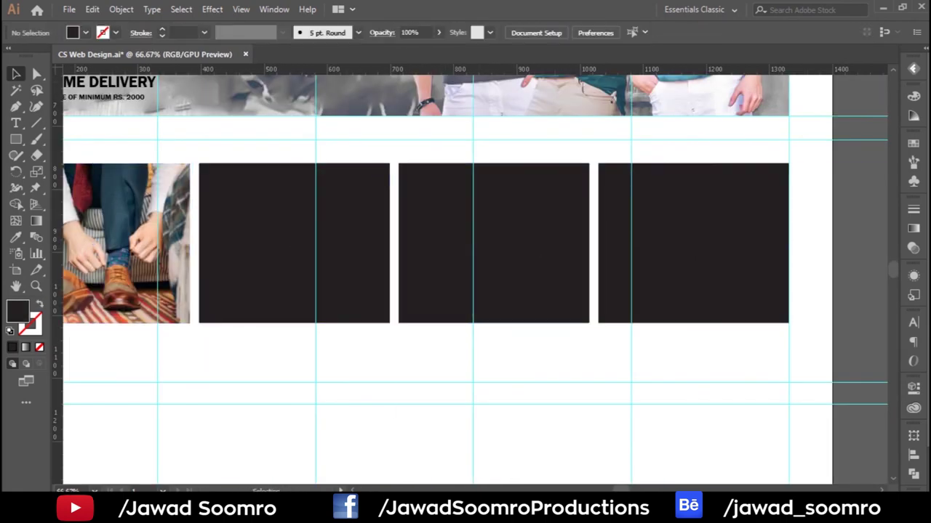
# Step: Draw a circle filled with the banner's red and move it to the card corner
pyautogui.hscroll(-3, 472, 276)
pyautogui.press('l')
pyautogui.scroll(-3, 472, 276)
pyautogui.moveTo(283, 196); pyautogui.dragTo(396, 310)
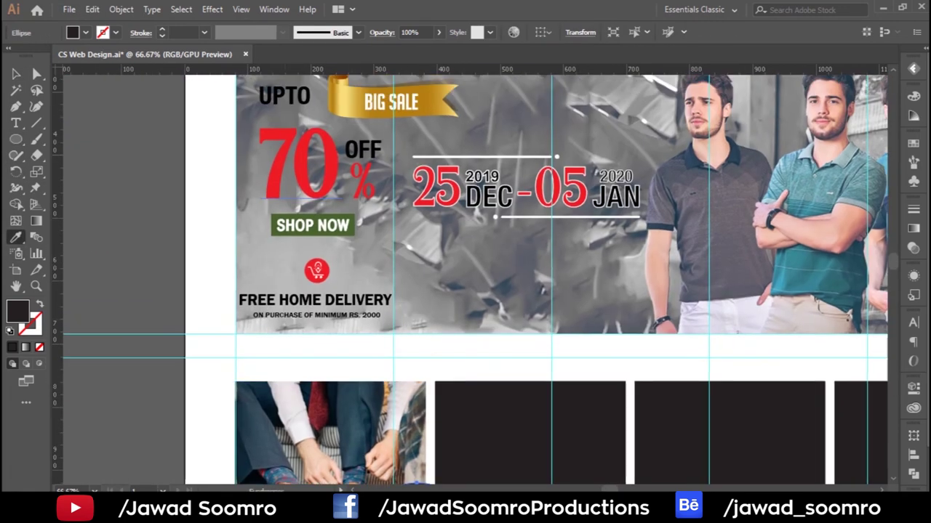
pyautogui.click(317, 271)
pyautogui.press('v')
pyautogui.moveTo(307, 300); pyautogui.dragTo(605, 306)
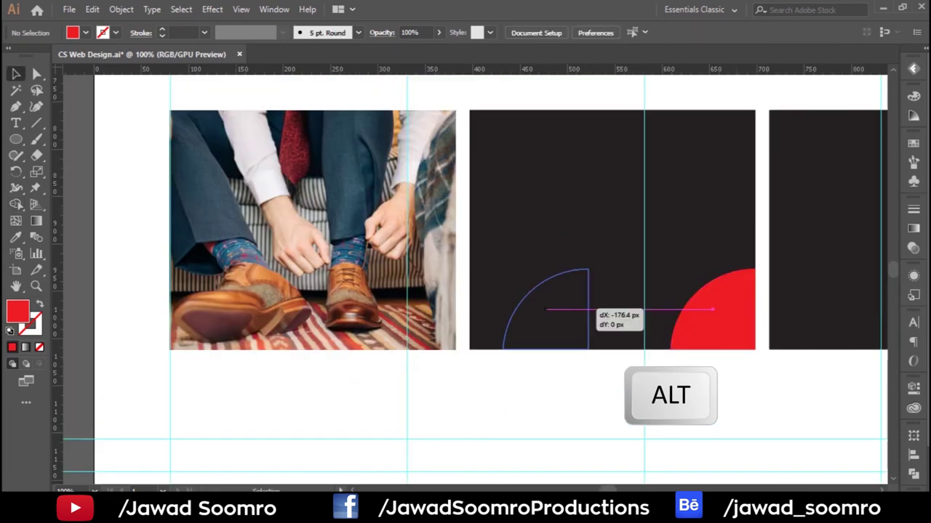
# Step: Fit the red quarter circle into the shoe photo's bottom-right corner
pyautogui.moveTo(712, 309); pyautogui.dragTo(455, 309)
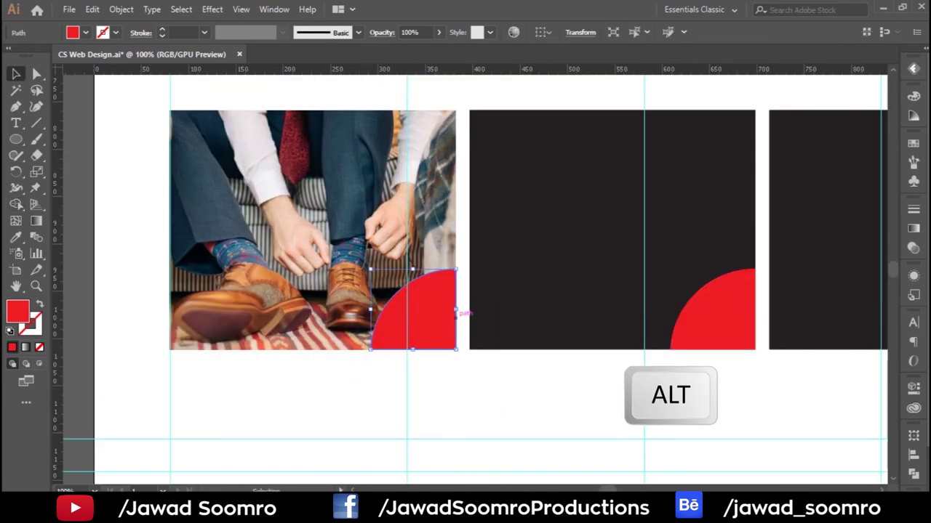
pyautogui.hotkey('ctrl', 'z')
pyautogui.moveTo(334, 236); pyautogui.dragTo(335, 236)
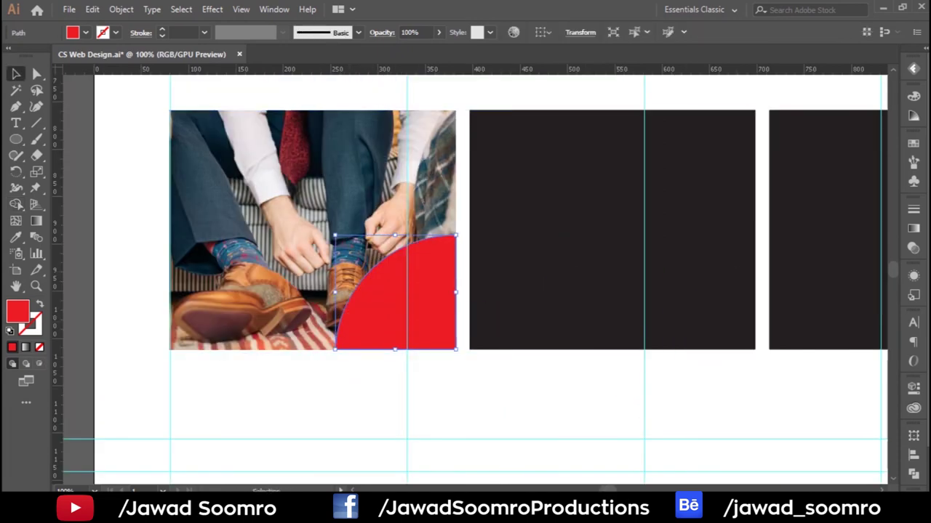
pyautogui.moveTo(389, 291); pyautogui.dragTo(400, 301)
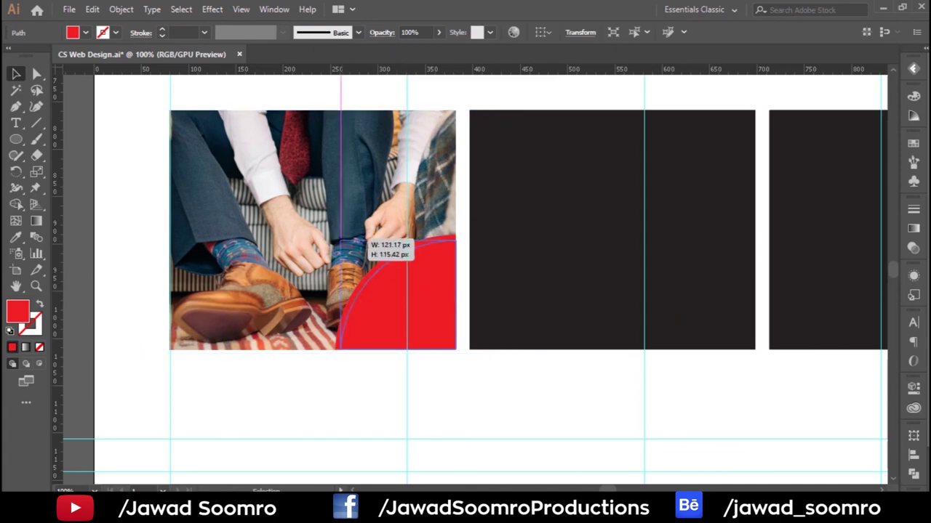
pyautogui.press('t')
pyautogui.click(382, 316)
# Step: Type 10% in white and shrink it to fit inside the red badge
pyautogui.write('10%')
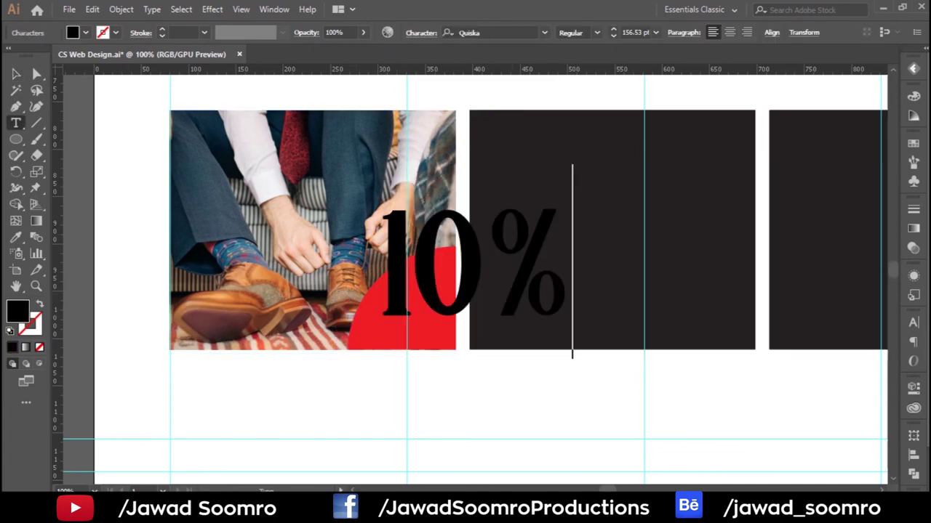
pyautogui.press('Escape')
pyautogui.hotkey('ctrl', '-')
pyautogui.click(86, 32)
pyautogui.click(25, 52)
pyautogui.hotkey('ctrl', '=')
pyautogui.hotkey('ctrl', '=')
pyautogui.click(656, 32)
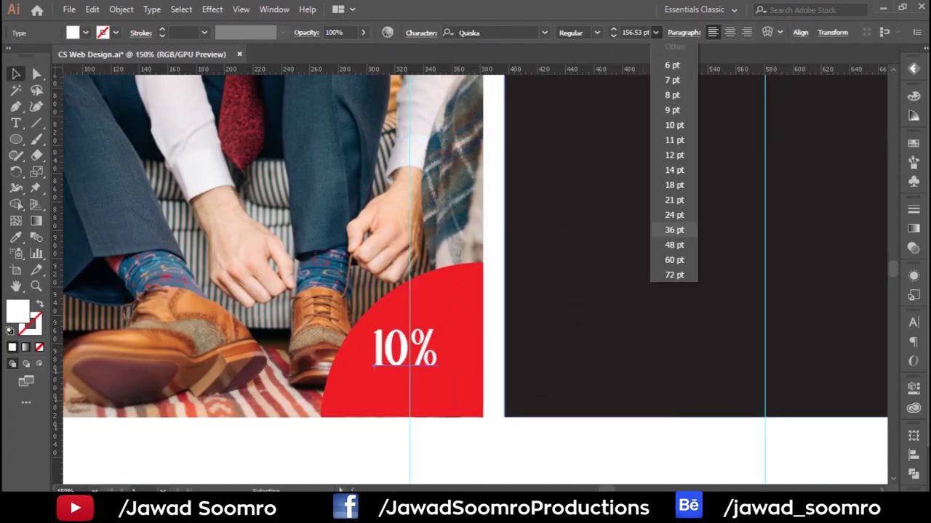
pyautogui.click(670, 257)
pyautogui.moveTo(451, 375); pyautogui.dragTo(456, 367)
# Step: Draw a rectangle over the photo's left part and give it a gradient fill
pyautogui.hotkey('ctrl', '-')
pyautogui.hotkey('ctrl', '-')
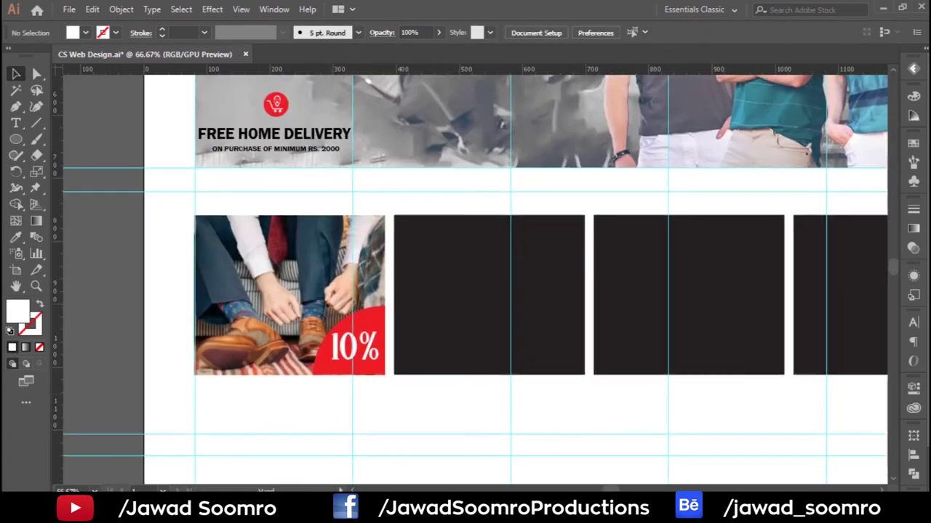
pyautogui.hotkey('ctrl', '1')
pyautogui.press('m')
pyautogui.moveTo(224, 380); pyautogui.dragTo(225, 381)
pyautogui.press('v')
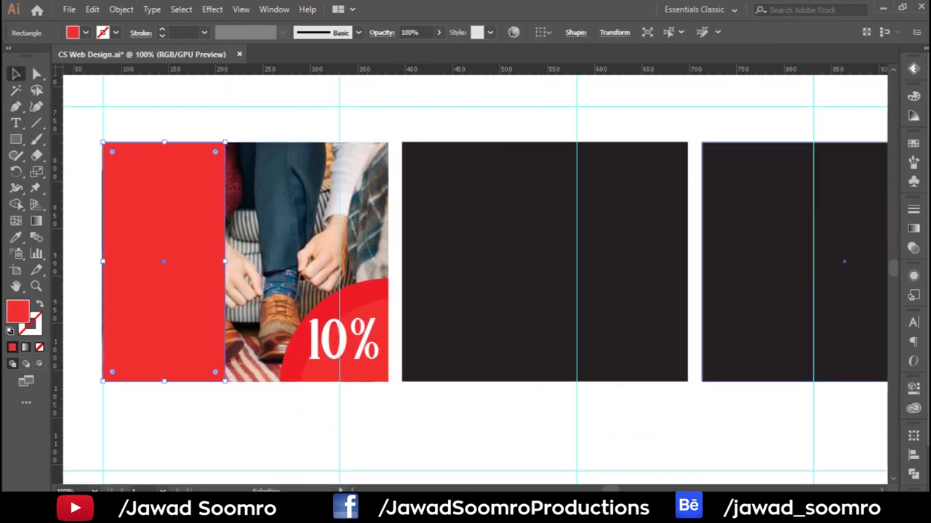
pyautogui.hotkey('ctrl', 'F9')
pyautogui.press('.')
# Step: Set the gradient to run from black to fully transparent
pyautogui.doubleClick(753, 330)
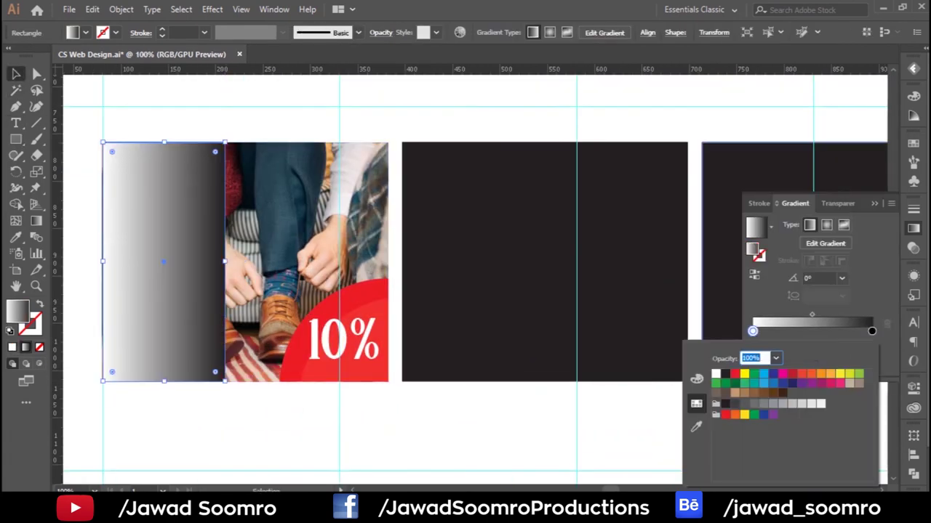
pyautogui.click(725, 374)
pyautogui.click(872, 331)
pyautogui.doubleClick(872, 331)
pyautogui.click(775, 358)
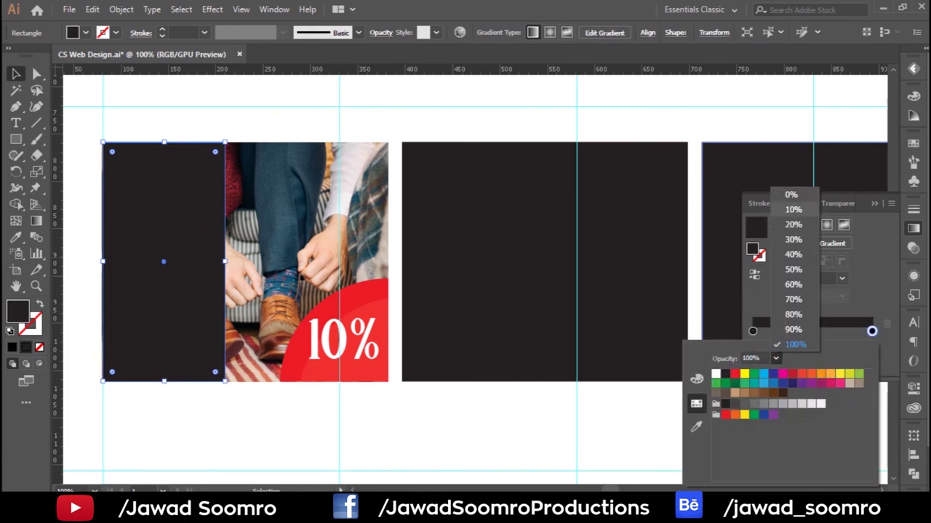
pyautogui.click(795, 191)
pyautogui.press('Escape')
pyautogui.hotkey('ctrl', 'shift', 'a')
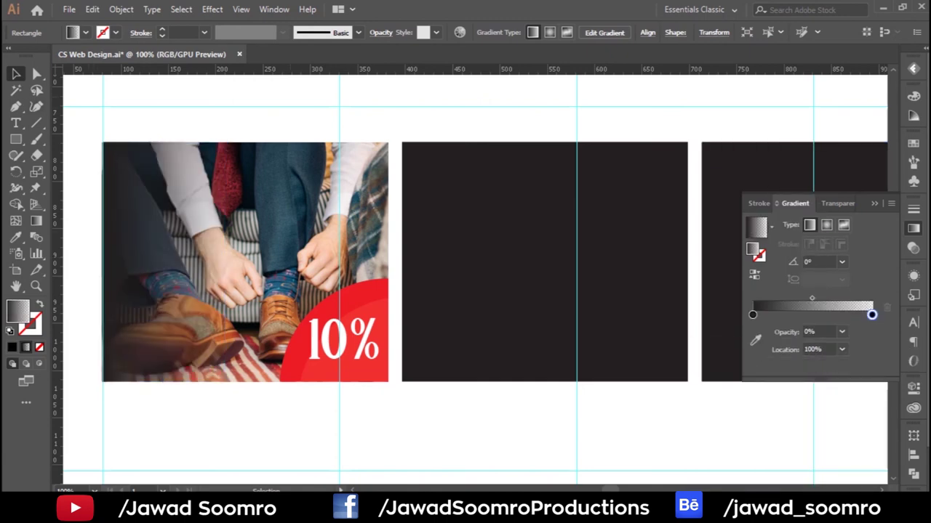
pyautogui.hotkey('ctrl', '=')
pyautogui.hotkey('ctrl', 'v')
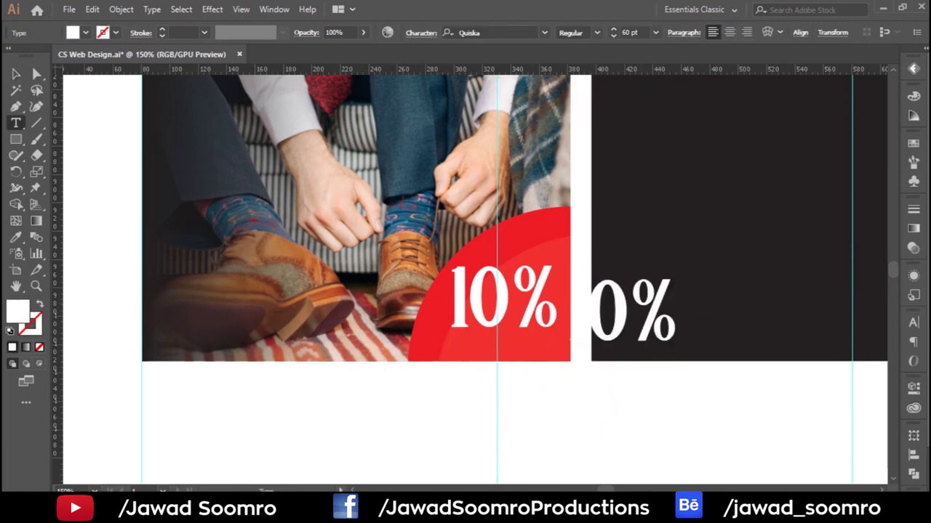
# Step: Set the 'off' text to 24 pt and move it under the 10
pyautogui.click(655, 32)
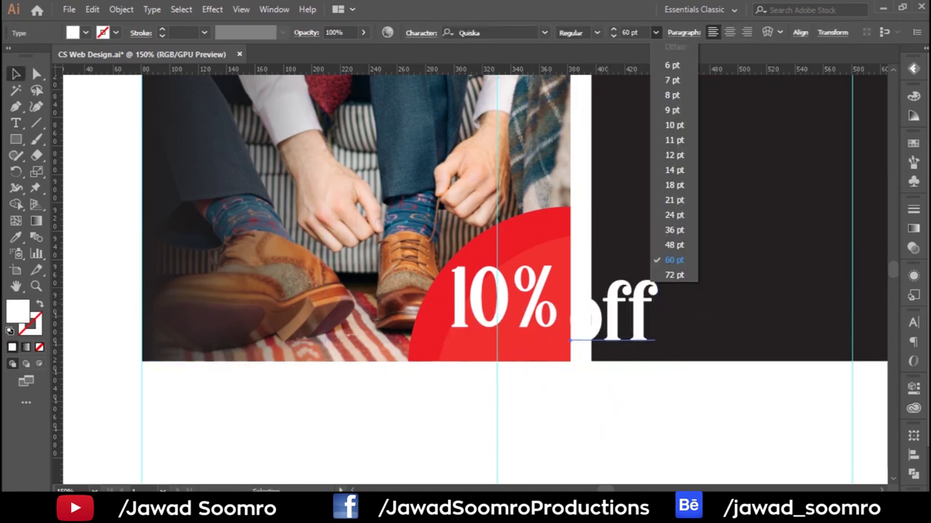
pyautogui.click(672, 191)
pyautogui.press('Escape')
pyautogui.hotkey('ctrl', '=')
pyautogui.hotkey('ctrl', '=')
pyautogui.moveTo(566, 340)
pyautogui.mouseDown()
pyautogui.moveTo(509, 360)
pyautogui.moveTo(595, 356)
pyautogui.moveTo(624, 238)
pyautogui.mouseUp()
pyautogui.hotkey('ctrl', '1')
pyautogui.hotkey('ctrl', '=')
pyautogui.hotkey('ctrl', '=')
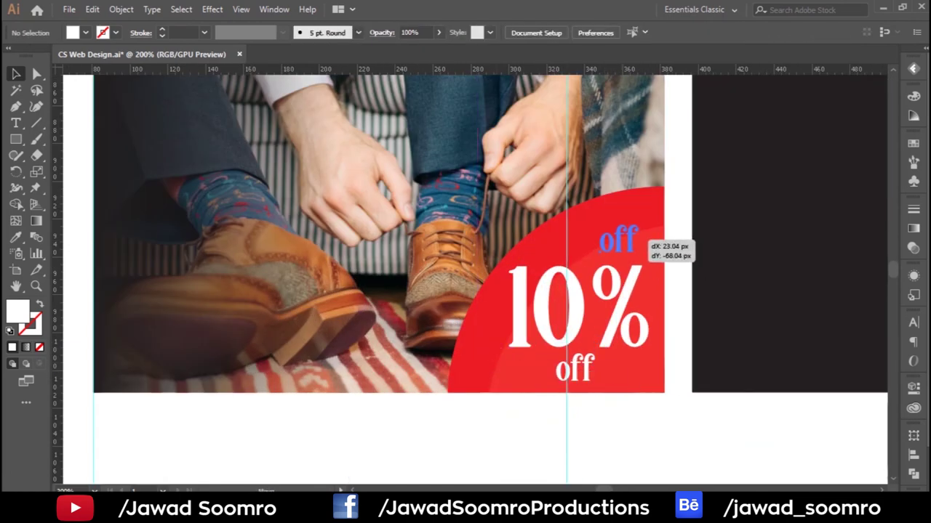
# Step: Duplicate 'off', change the copy to a 38 pt '%' and position it above 'off' beside 10
pyautogui.press('t')
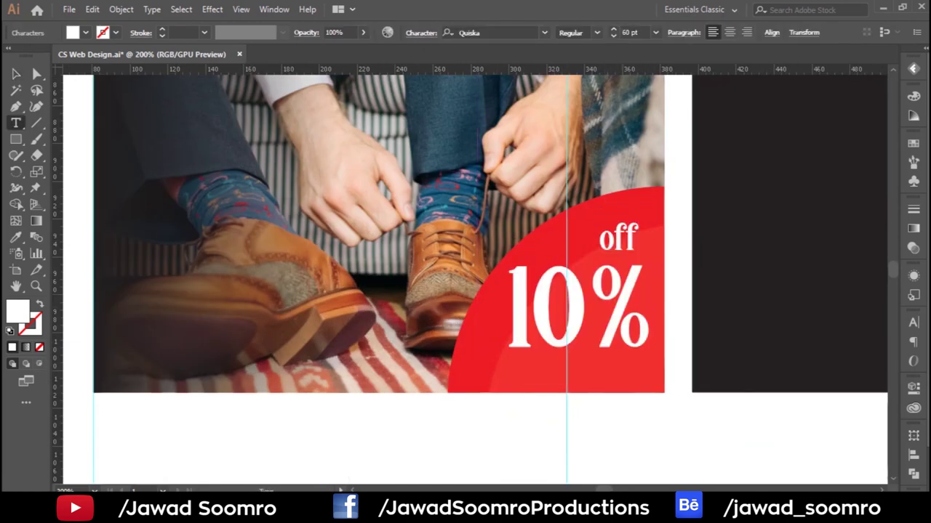
pyautogui.moveTo(618, 238)
pyautogui.mouseDown()
pyautogui.moveTo(615, 288)
pyautogui.moveTo(644, 327)
pyautogui.mouseUp()
pyautogui.doubleClick(614, 281)
pyautogui.write('%')
pyautogui.hotkey('ctrl', '=')
pyautogui.hotkey('ctrl', '=')
pyautogui.hotkey('ctrl', '=')
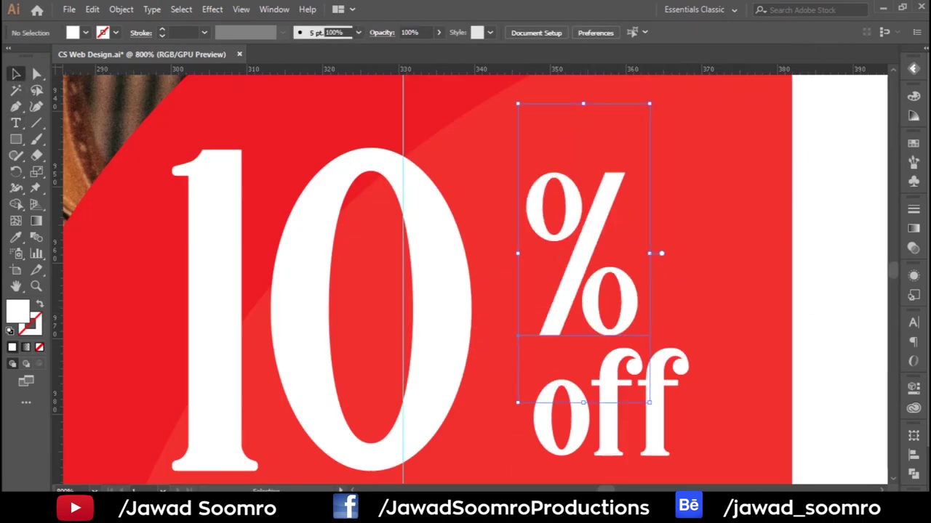
pyautogui.hotkey('ctrl', '-')
pyautogui.hotkey('ctrl', '-')
pyautogui.hotkey('ctrl', '-')
pyautogui.hotkey('ctrl', 'shift', 'a')
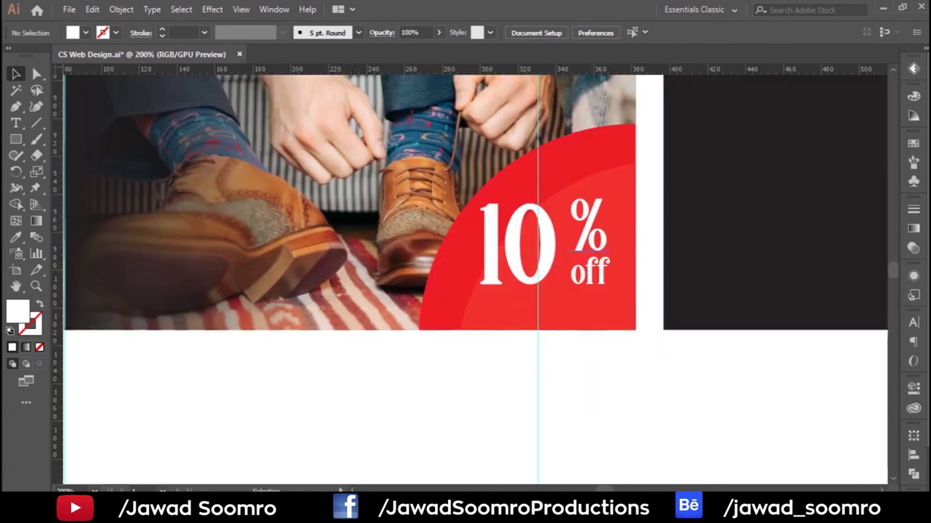
pyautogui.moveTo(557, 250); pyautogui.dragTo(555, 250)
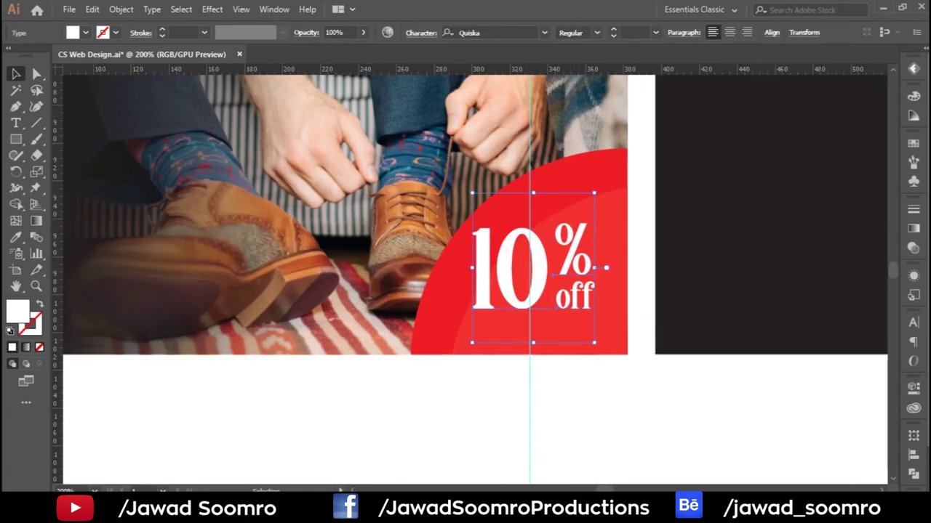
# Step: Start a new title on the shoe photo, typing 'ME'
pyautogui.hotkey('ctrl', '-')
pyautogui.press('t')
pyautogui.click(329, 215)
pyautogui.write('MEN')
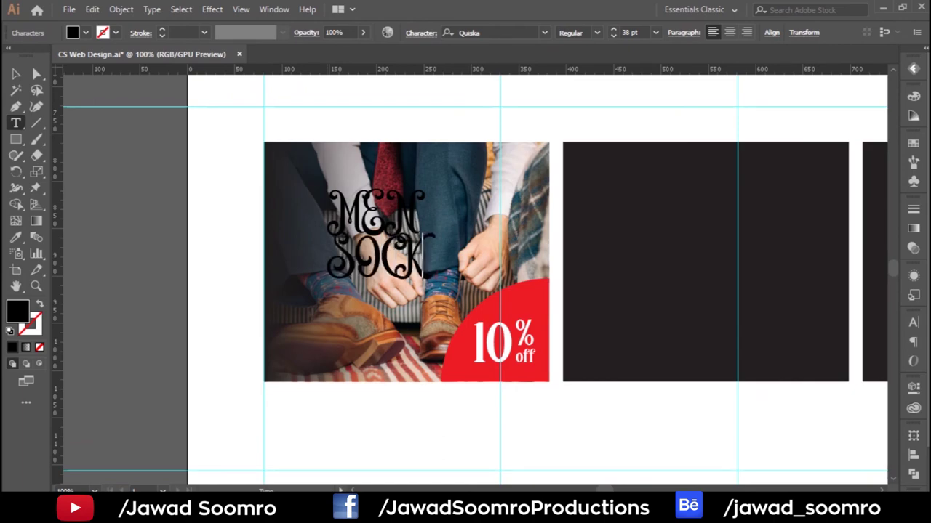
# Step: Left-align the MEN SOCKS title, set it to 48 pt, and move it down-left on the photo
pyautogui.hotkey('ctrl', '-')
pyautogui.scroll(1, 472, 280)
pyautogui.scroll(3, 473, 280)
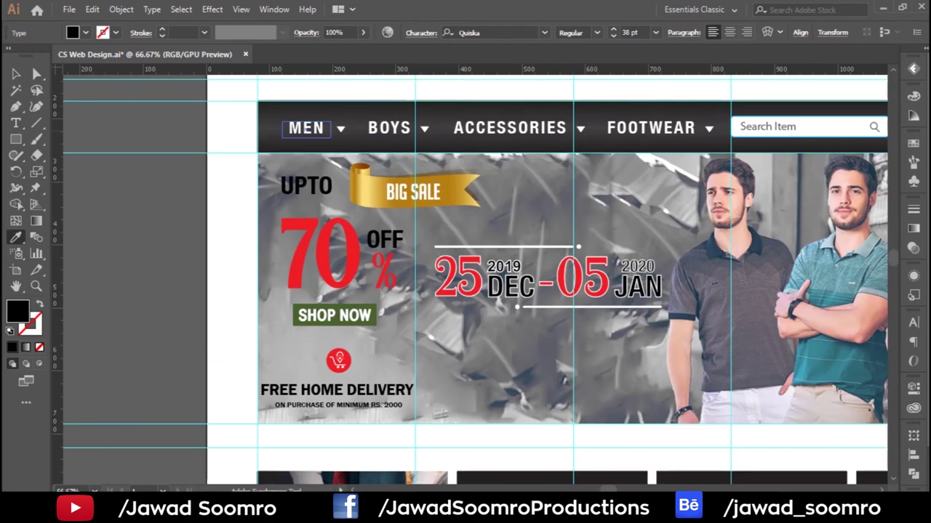
pyautogui.scroll(-5, 472, 279)
pyautogui.hotkey('ctrl', '+')
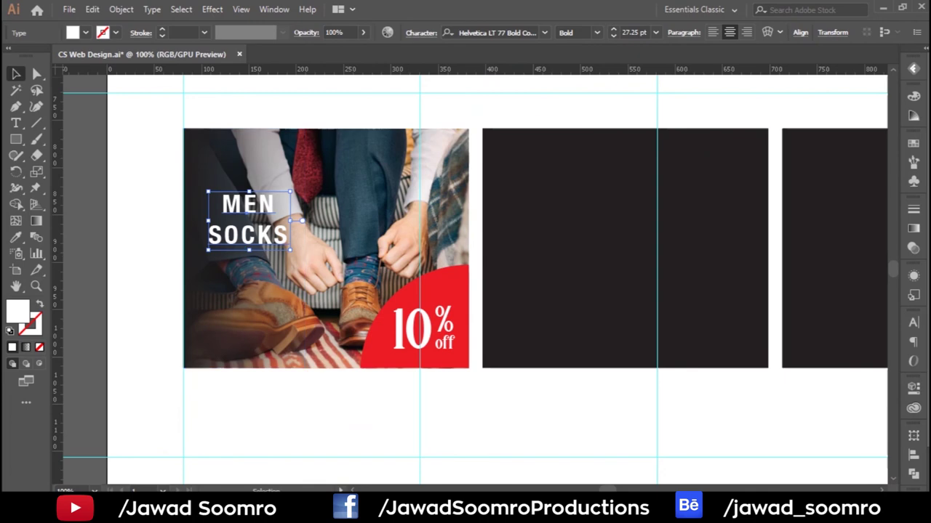
pyautogui.click(712, 32)
pyautogui.click(655, 32)
pyautogui.click(674, 242)
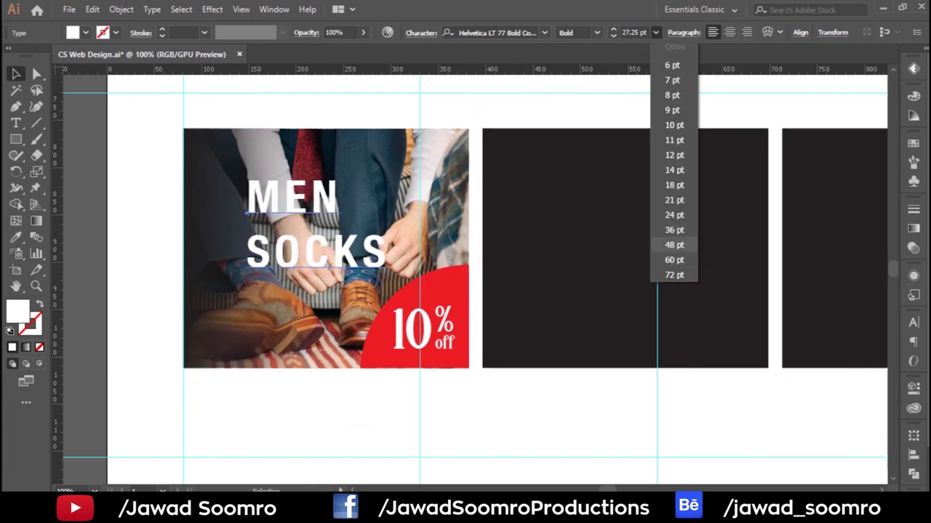
pyautogui.moveTo(316, 203); pyautogui.dragTo(299, 214)
# Step: Open the character settings and reselect the MEN SOCKS title in the card row
pyautogui.hotkey('ctrl', '-')
pyautogui.hotkey('ctrl', '-')
pyautogui.hotkey('ctrl', 't')
pyautogui.hotkey('ctrl', 'shift', 'a')
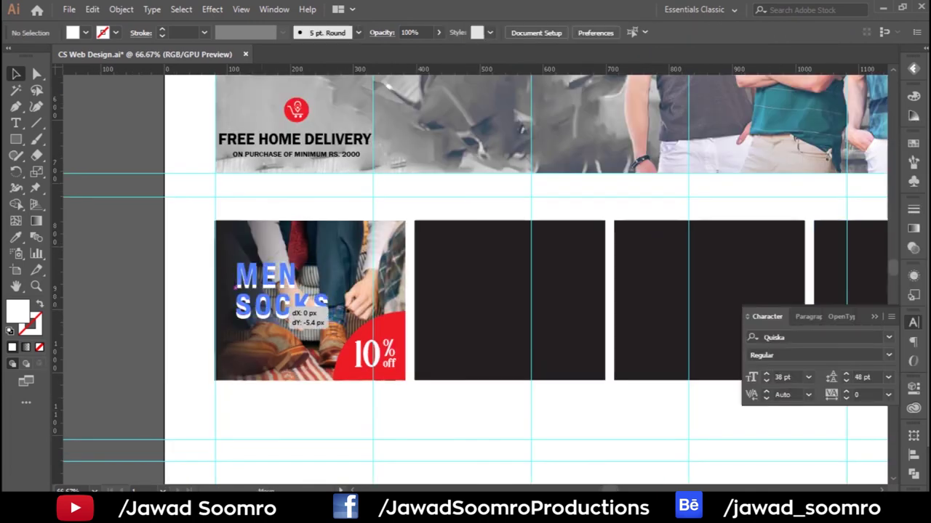
pyautogui.hotkey('ctrl', '+')
pyautogui.hotkey('ctrl', '+')
pyautogui.scroll(-1, 465, 276)
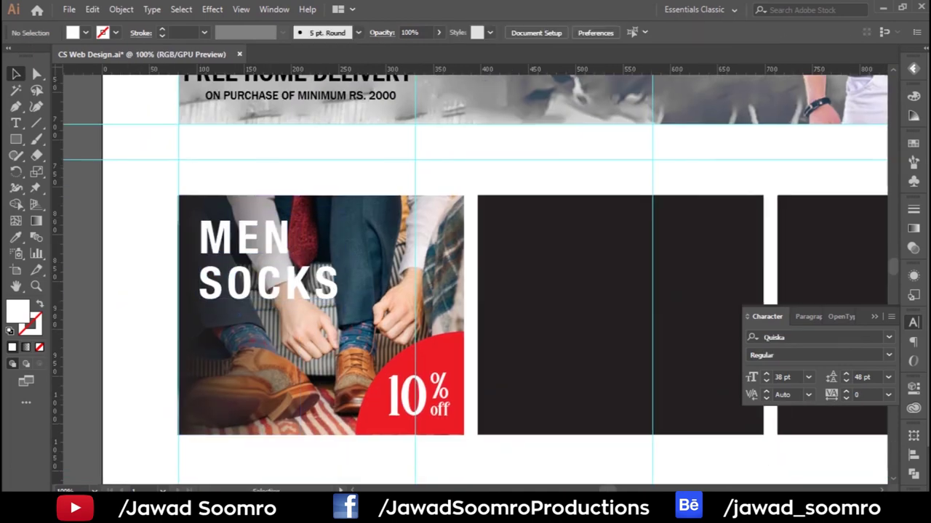
pyautogui.hotkey('ctrl', '-')
pyautogui.hotkey('ctrl', '-')
pyautogui.click(197, 295)
pyautogui.hotkey('ctrl', '+')
pyautogui.hotkey('ctrl', '+')
pyautogui.click(213, 9)
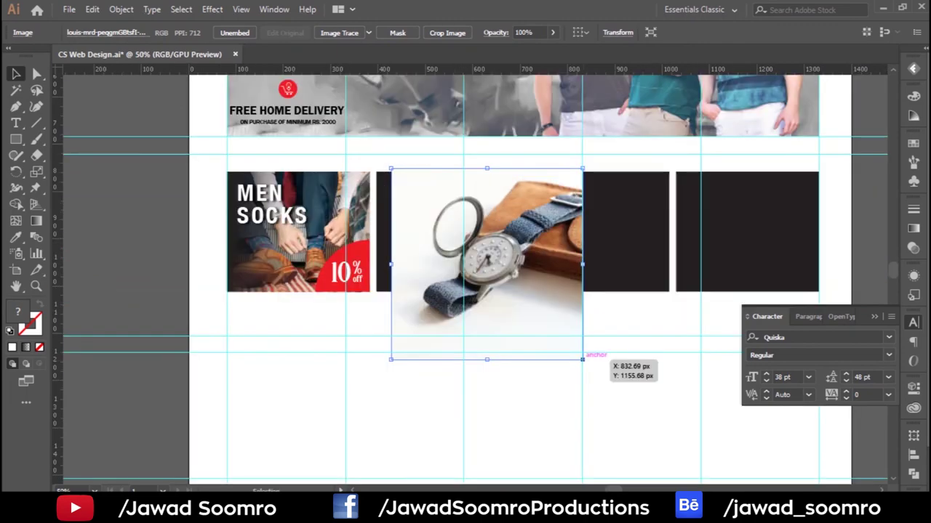
# Step: Fit the watch photo over the second dark card and clip it to the card shape
pyautogui.scroll(2, 583, 360)
pyautogui.moveTo(455, 207); pyautogui.dragTo(426, 210)
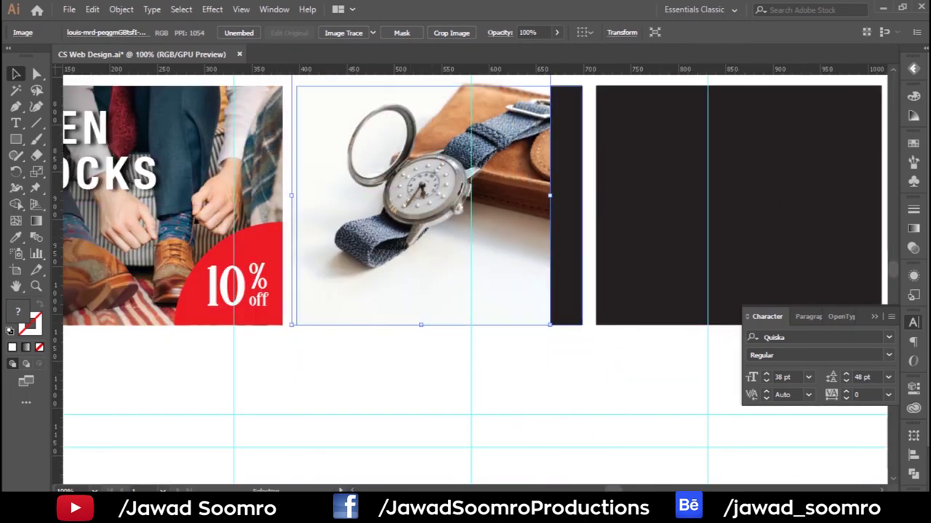
pyautogui.moveTo(550, 326); pyautogui.dragTo(582, 357)
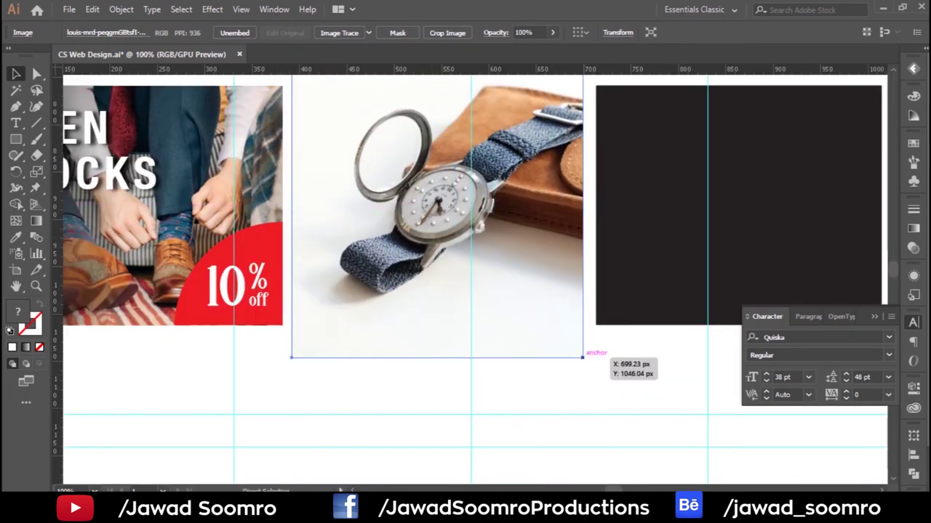
pyautogui.hotkey('ctrl', '[')
pyautogui.moveTo(391, 386); pyautogui.dragTo(422, 246)
pyautogui.rightClick(423, 245)
pyautogui.click(482, 346)
pyautogui.scroll(-2, 354, 339)
pyautogui.click(465, 407)
# Step: Copy the title and badge onto the watch card, retype it WATCHES, and set both titles' tracking to 25
pyautogui.scroll(2, 393, 273)
pyautogui.scroll(-2, 393, 272)
pyautogui.moveTo(268, 227)
pyautogui.mouseDown()
pyautogui.moveTo(429, 227)
pyautogui.moveTo(421, 225)
pyautogui.mouseUp()
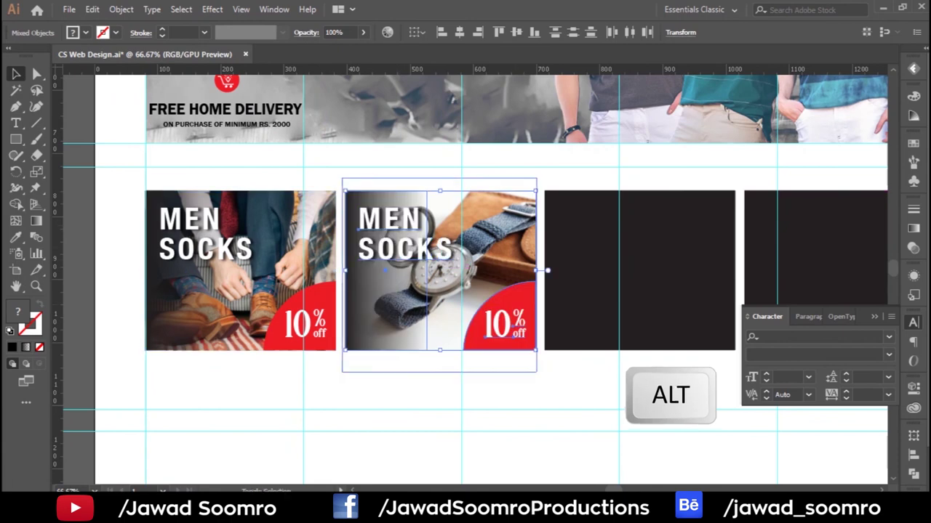
pyautogui.doubleClick(392, 232)
pyautogui.hotkey('ctrl', 'a')
pyautogui.write('WAT')
pyautogui.press('Escape')
pyautogui.keyDown('shift'); pyautogui.click(189, 233); pyautogui.keyUp('shift')
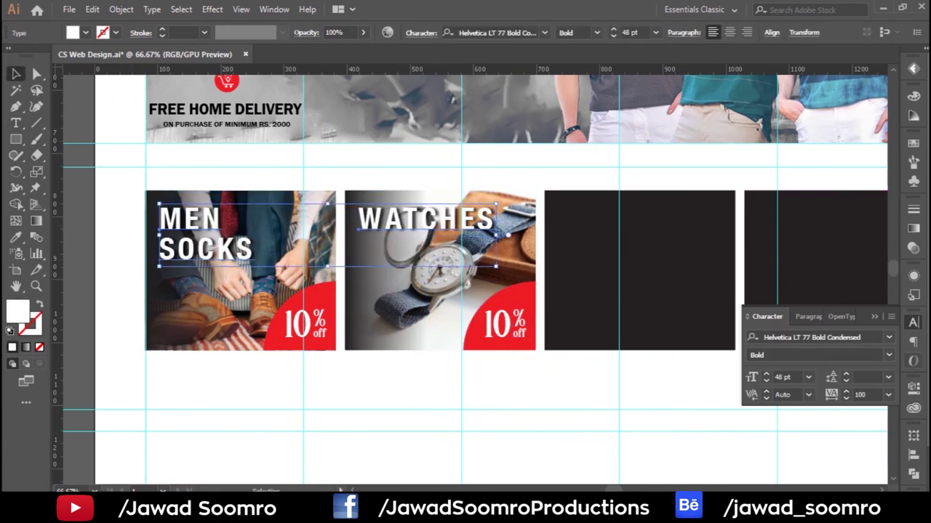
pyautogui.click(888, 394)
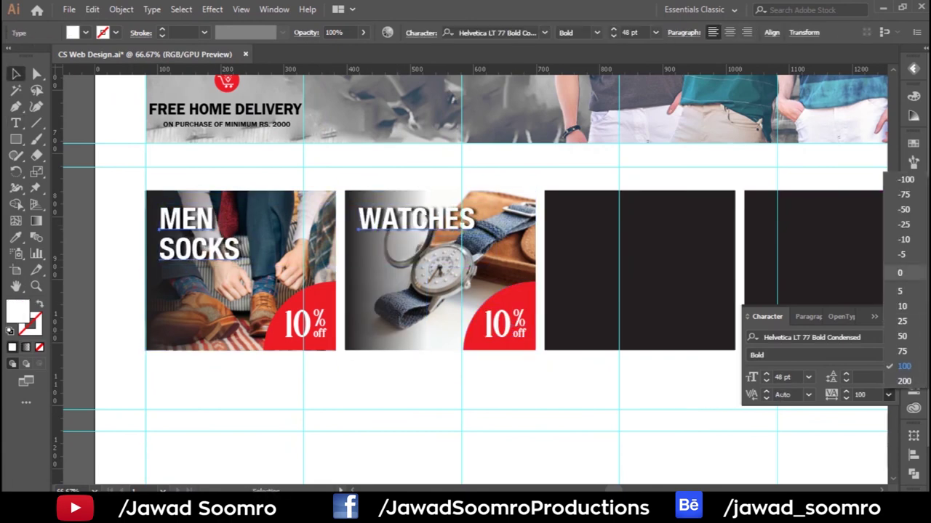
pyautogui.click(901, 321)
# Step: Change the watch badge number to 20 and bring the belt photo onto the pasteboard
pyautogui.hscroll(3, 465, 291)
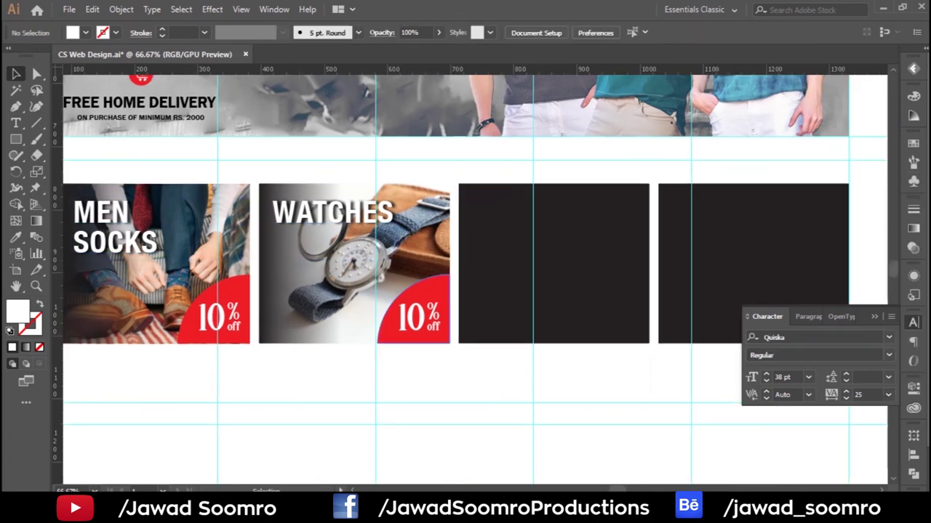
pyautogui.doubleClick(411, 317)
pyautogui.write('2')
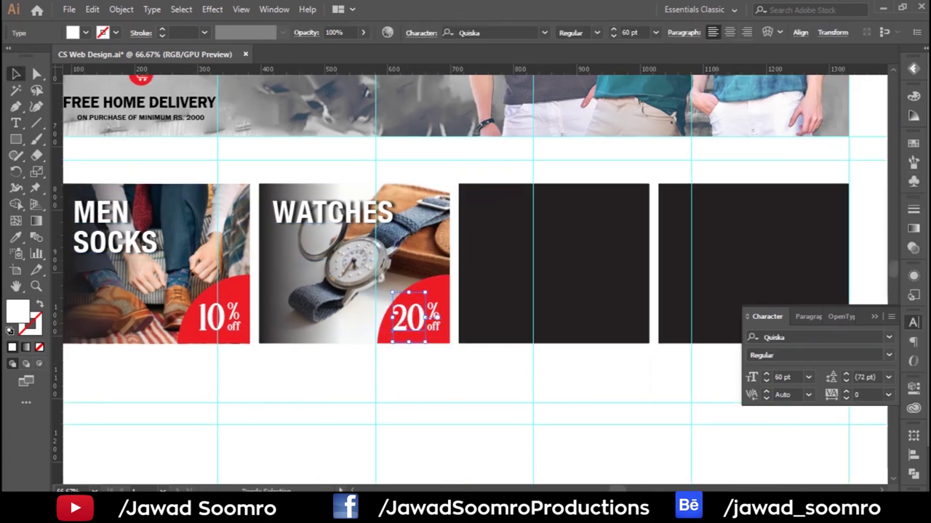
pyautogui.hotkey('ctrl', '+')
pyautogui.hotkey('ctrl', '+')
pyautogui.hscroll(-5, 473, 276)
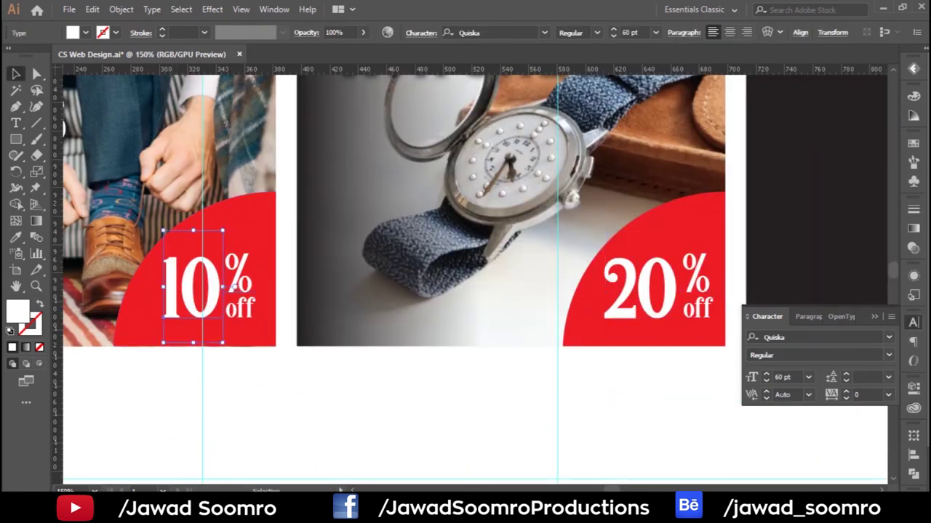
pyautogui.hotkey('ctrl', 'shift', 'a')
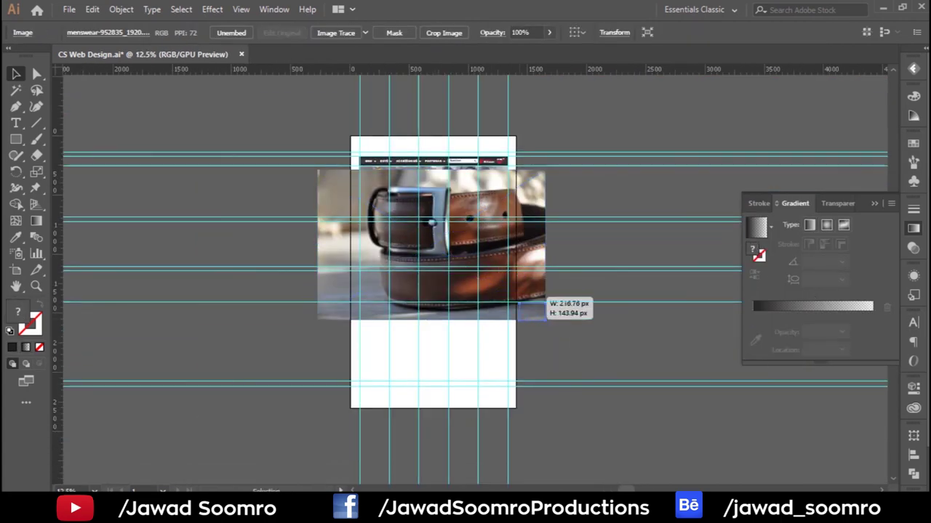
pyautogui.moveTo(517, 304); pyautogui.dragTo(545, 320)
pyautogui.hotkey('ctrl', '+')
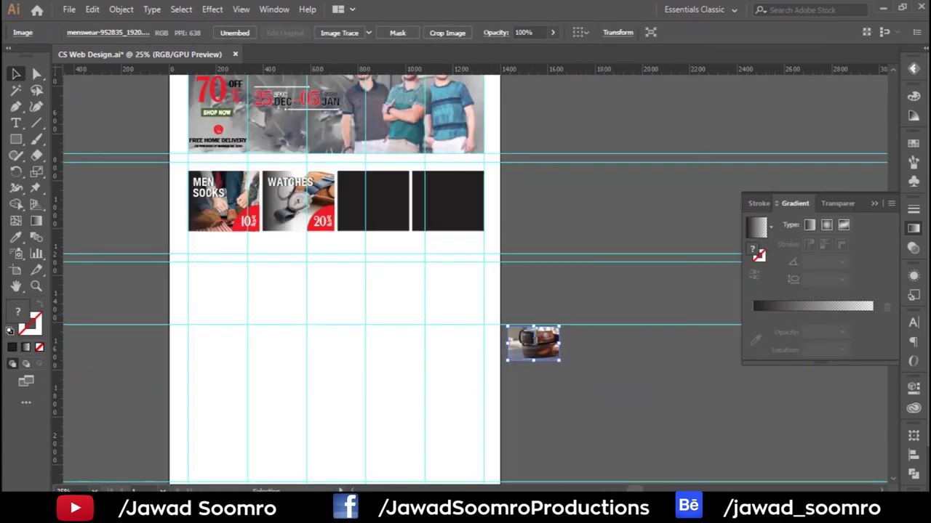
# Step: Enlarge the belt photo over the third card, send it backward, and clip it to the card
pyautogui.moveTo(376, 188); pyautogui.dragTo(376, 188)
pyautogui.hotkey('ctrl', '+')
pyautogui.hotkey('ctrl', '+')
pyautogui.hotkey('ctrl', '+')
pyautogui.moveTo(430, 247); pyautogui.dragTo(535, 316)
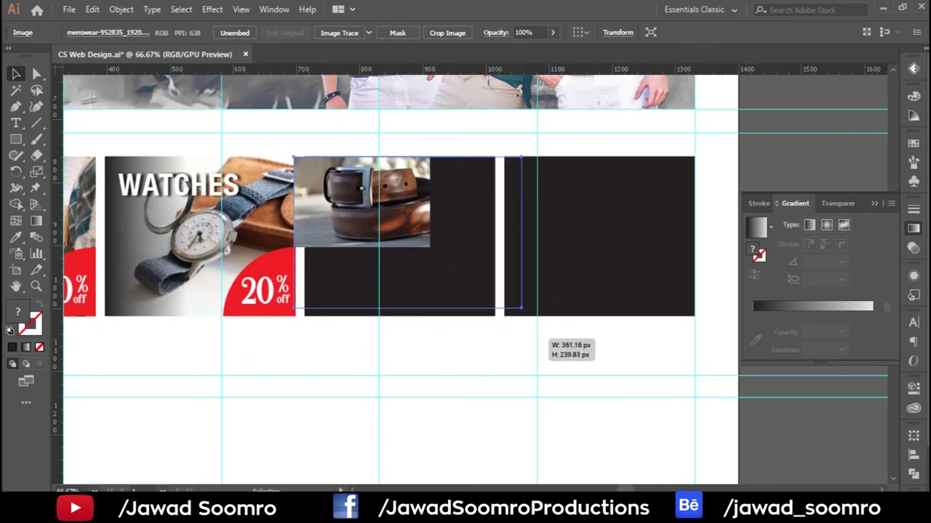
pyautogui.moveTo(437, 207); pyautogui.dragTo(398, 207)
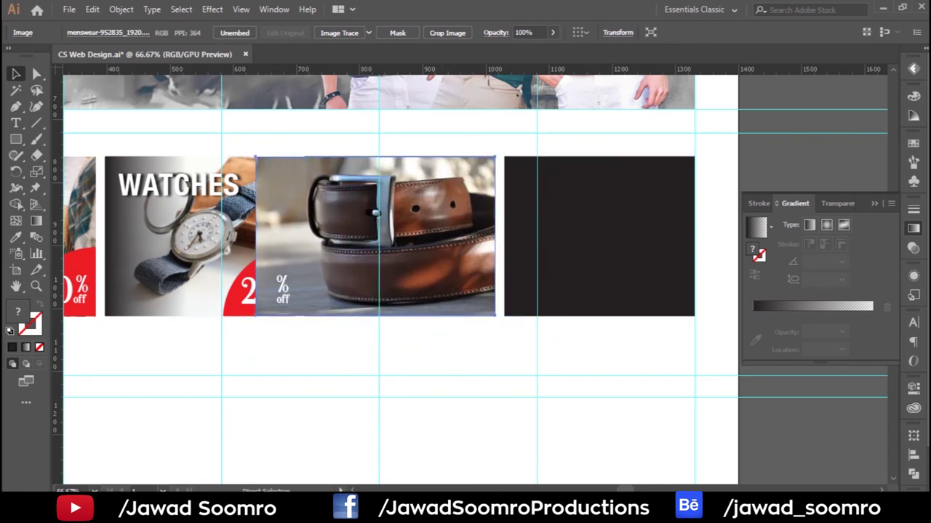
pyautogui.hotkey('ctrl', '[')
pyautogui.hotkey('ctrl', '[')
pyautogui.rightClick(471, 231)
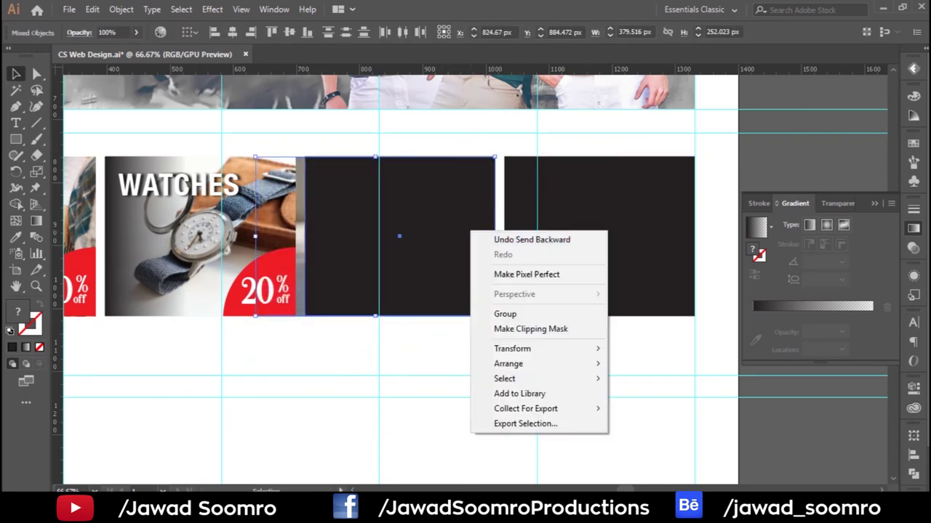
pyautogui.click(509, 328)
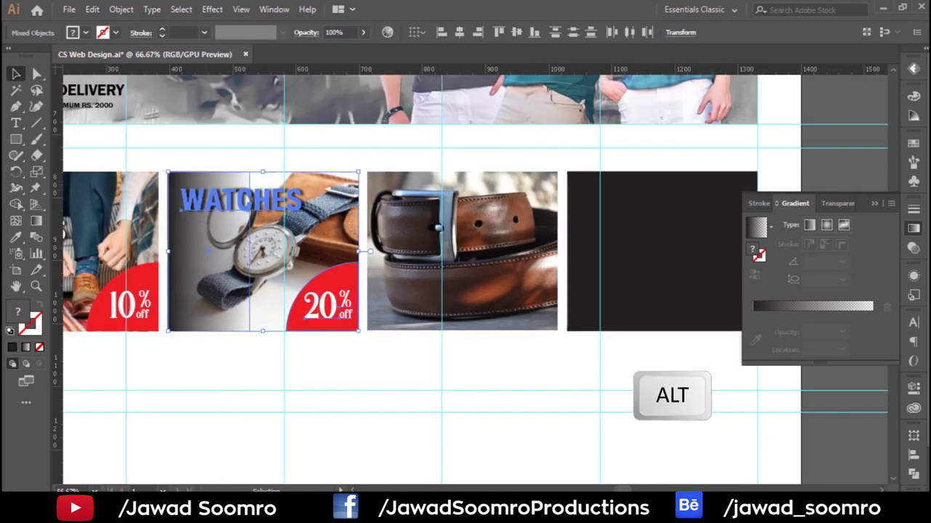
# Step: Copy the WATCHES title and badge onto the belt card, retype it BELTS, and select the badge's 20
pyautogui.moveTo(240, 200); pyautogui.dragTo(440, 200)
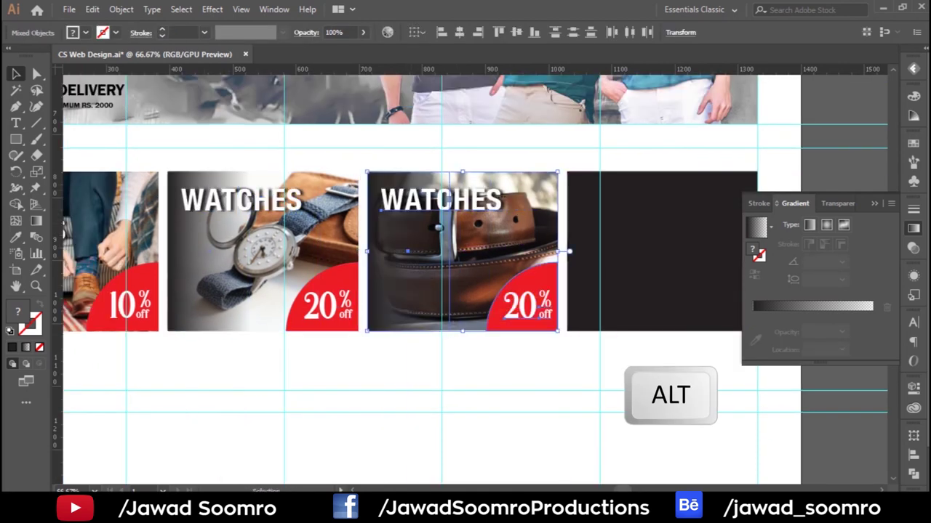
pyautogui.doubleClick(528, 180)
pyautogui.write('BELT')
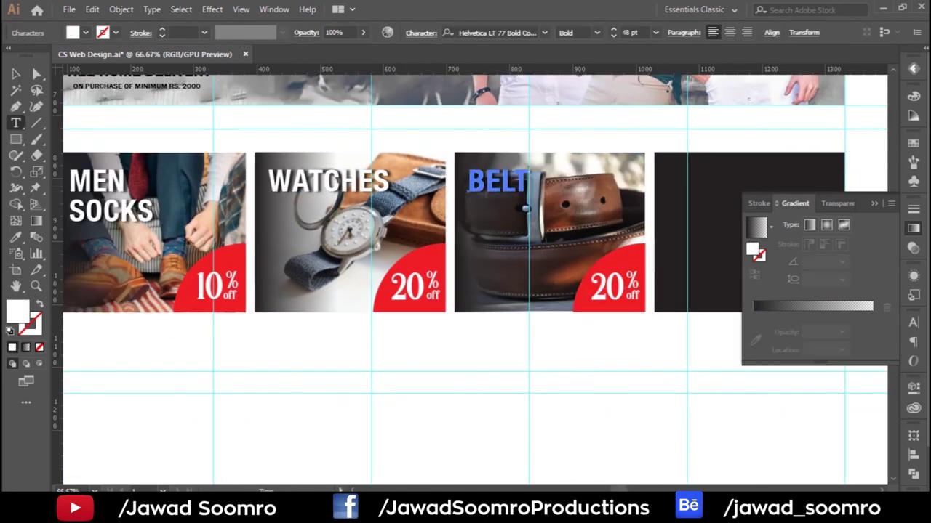
pyautogui.hscroll(3, 371, 340)
pyautogui.hscroll(3, 370, 340)
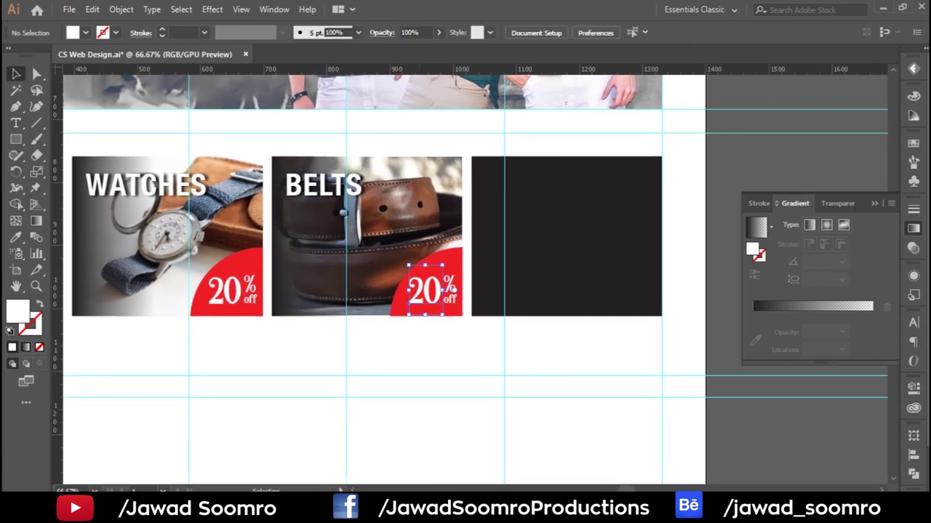
pyautogui.doubleClick(425, 289)
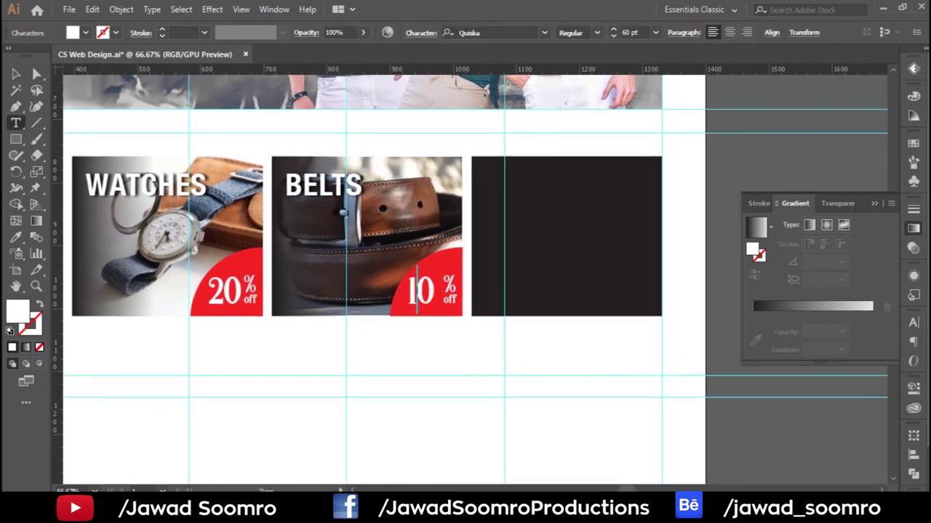
# Step: Bring in the briefcase photo, shrink it into the fourth card, and clip it to the card
pyautogui.hotkey('alt', 'Tab')
pyautogui.moveTo(553, 255); pyautogui.dragTo(428, 476)
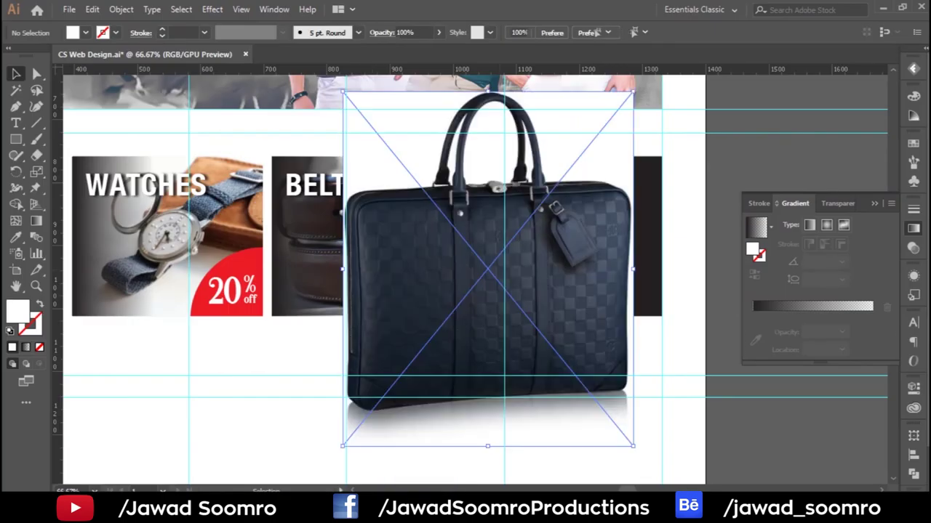
pyautogui.moveTo(554, 279); pyautogui.dragTo(554, 256)
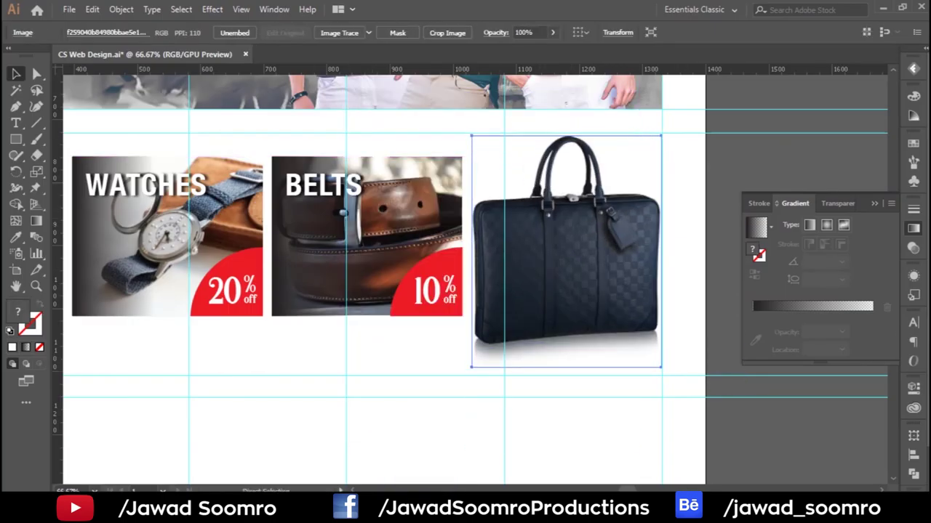
pyautogui.hotkey('ctrl', 'shift', '[')
pyautogui.hotkey('ctrl', '7')
pyautogui.doubleClick(553, 254)
pyautogui.press('Escape')
# Step: Copy the BELTS title and badge onto the briefcase card and retype it BRIEFCASES
pyautogui.click(324, 186)
pyautogui.moveTo(323, 185); pyautogui.dragTo(523, 185)
pyautogui.doubleClick(524, 185)
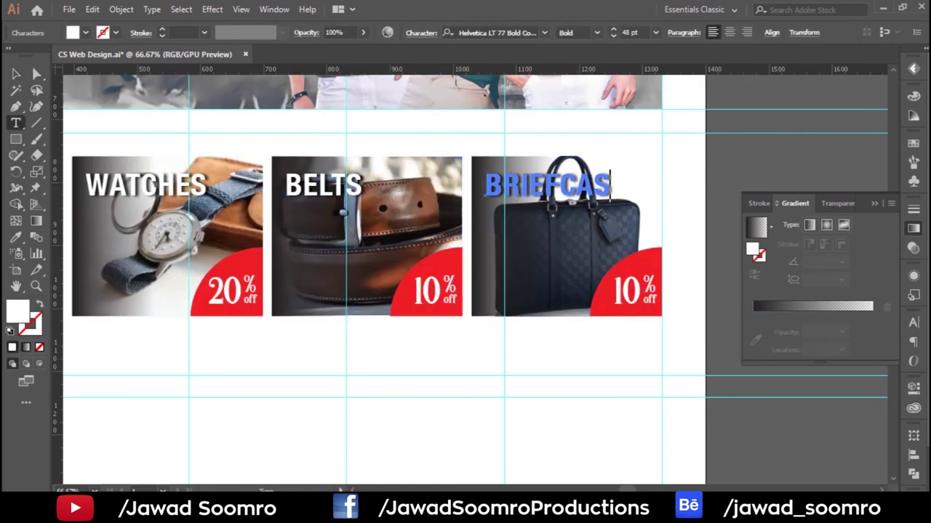
pyautogui.write('ES')
pyautogui.press('Escape')
# Step: Select the card overlays and fill them with a gradient
pyautogui.hotkey('ctrl', '-')
pyautogui.click(509, 218)
pyautogui.keyDown('shift'); pyautogui.click(616, 216); pyautogui.keyUp('shift')
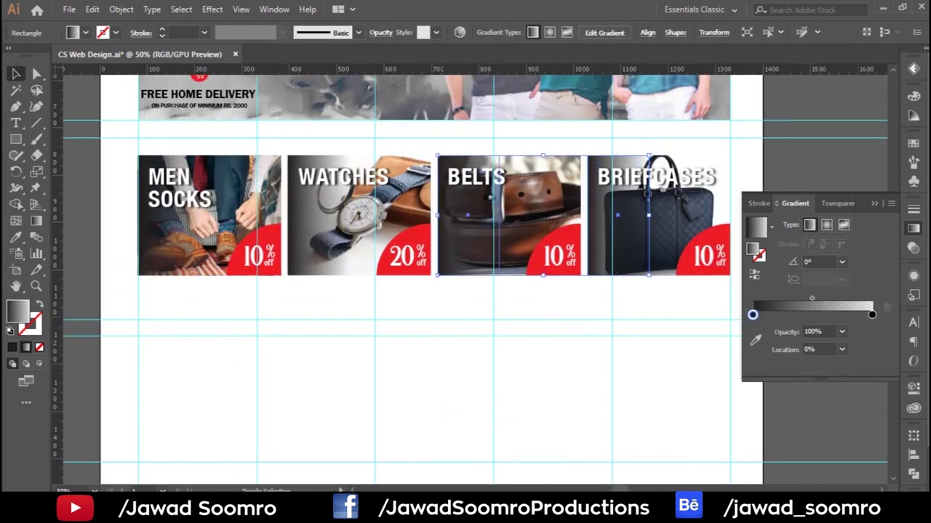
pyautogui.keyDown('shift'); pyautogui.click(204, 218); pyautogui.keyUp('shift')
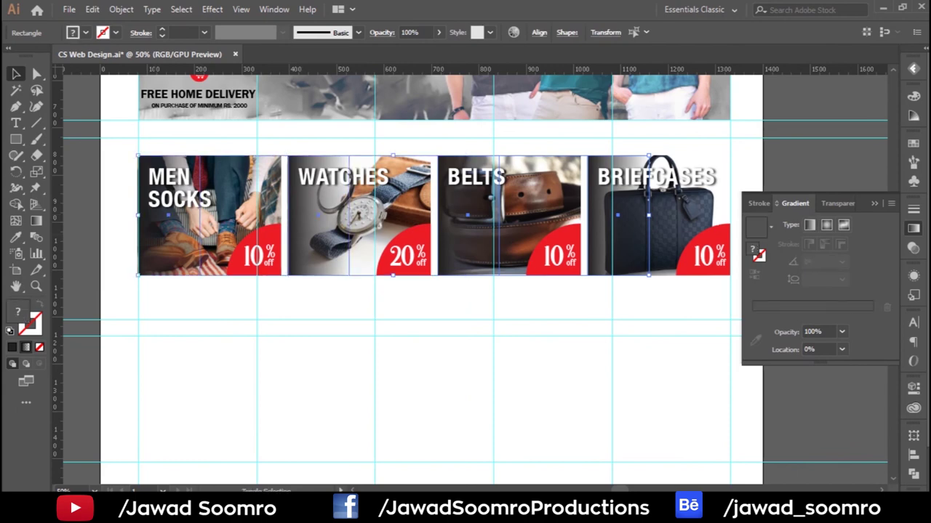
pyautogui.press('.')
pyautogui.moveTo(715, 154); pyautogui.dragTo(602, 288)
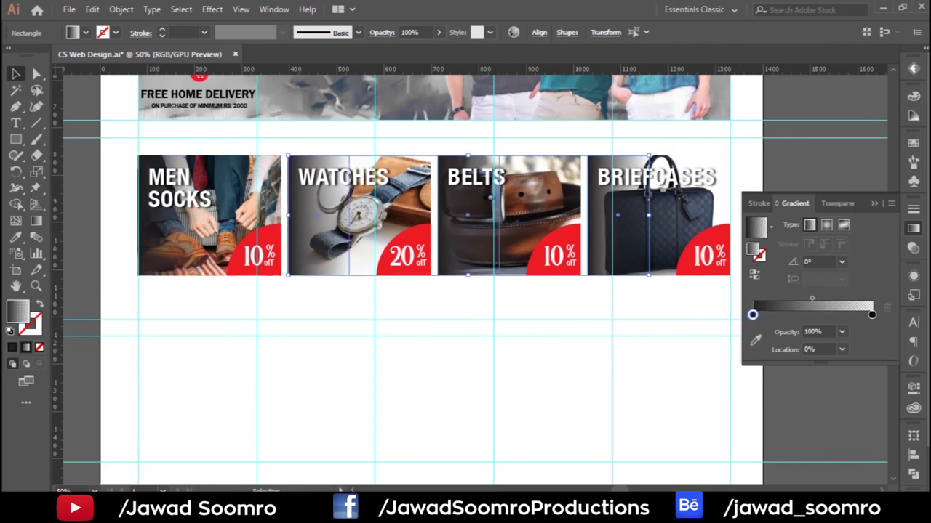
# Step: Set the gradient stop opacity to 70%, then 90% on the MEN SOCKS overlay
pyautogui.click(841, 331)
pyautogui.click(861, 288)
pyautogui.hotkey('ctrl', 'shift', 'a')
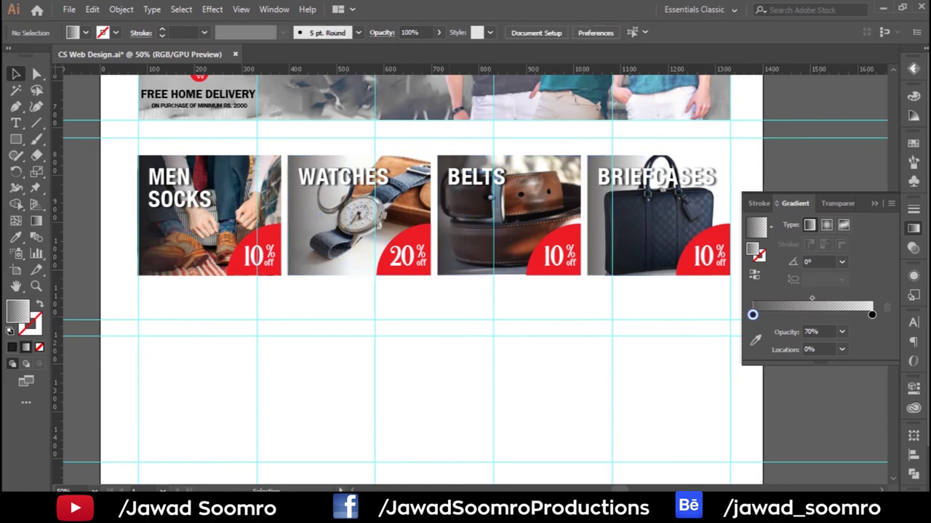
pyautogui.click(169, 218)
pyautogui.click(841, 348)
pyautogui.click(858, 320)
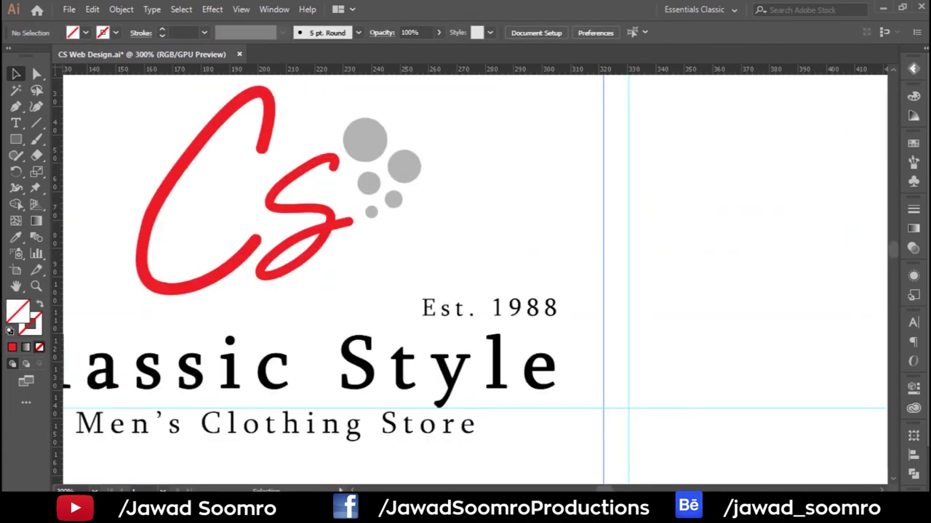
# Step: Move the green logo circle cluster onto the red 10% badge
pyautogui.moveTo(424, 307); pyautogui.dragTo(424, 307)
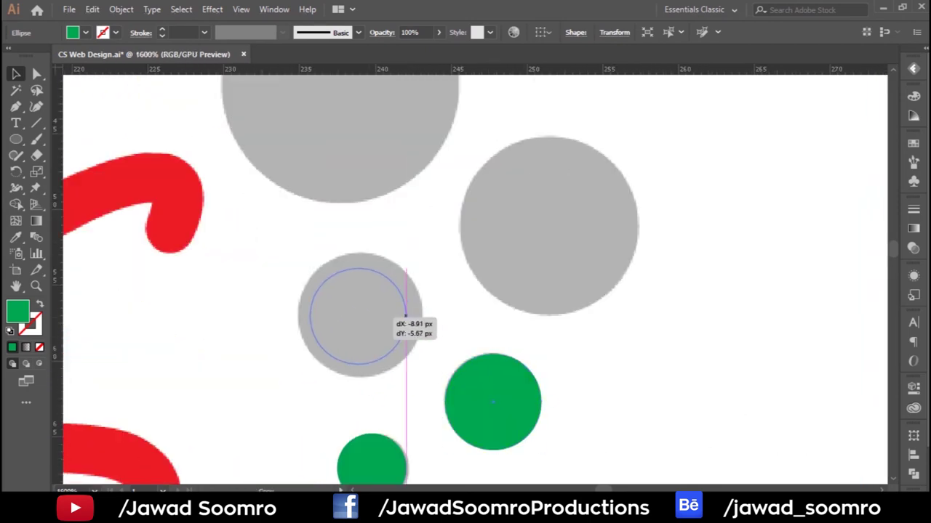
pyautogui.moveTo(406, 314); pyautogui.dragTo(465, 378)
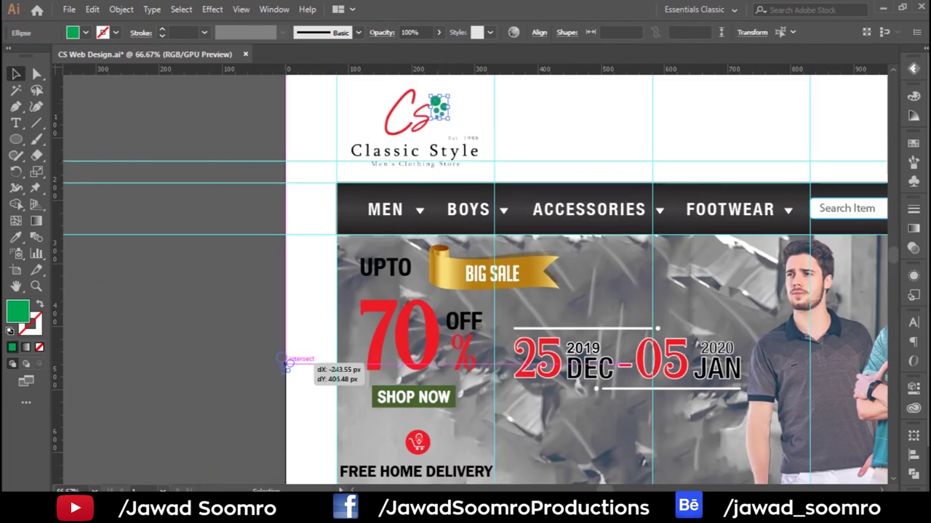
pyautogui.scroll(-5, 285, 364)
pyautogui.moveTo(285, 363); pyautogui.dragTo(231, 159)
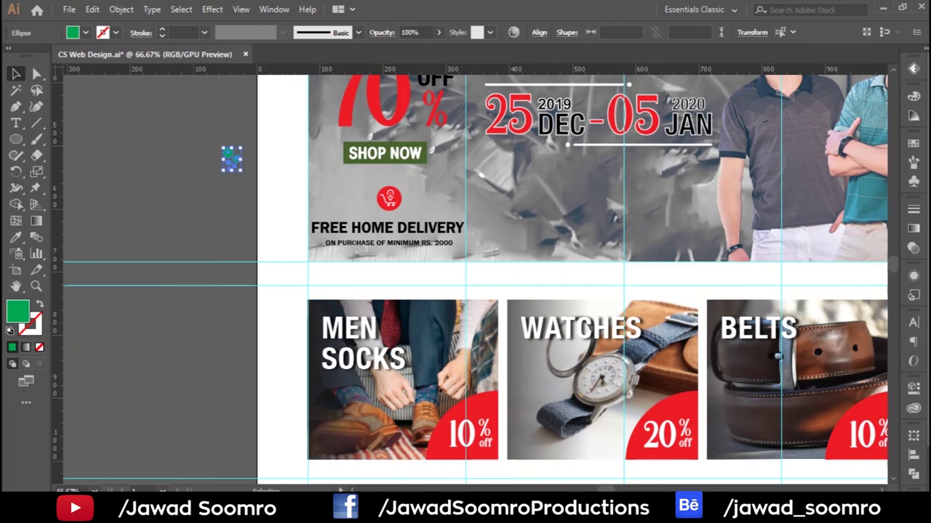
pyautogui.moveTo(465, 409); pyautogui.dragTo(463, 407)
pyautogui.scroll(4, 462, 407)
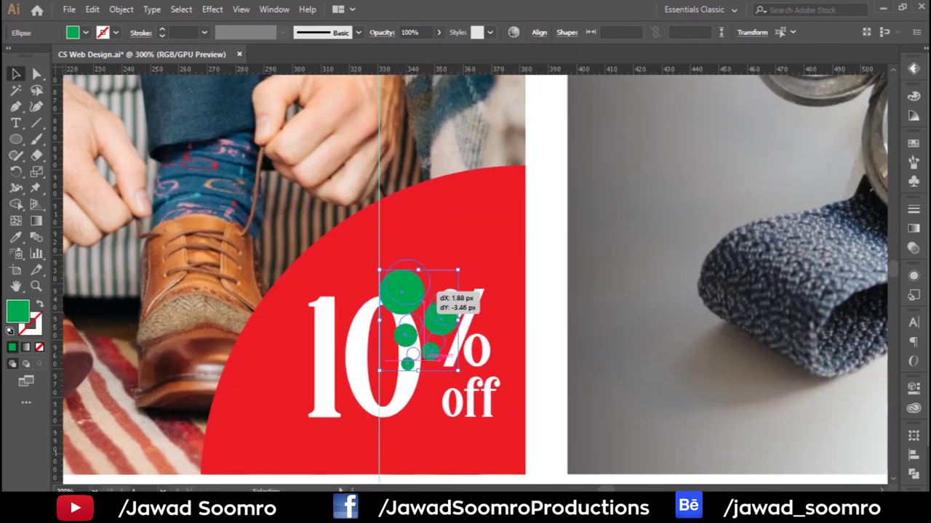
# Step: Make the circles white, shrink them into place above the percent sign, and group them
pyautogui.click(85, 32)
pyautogui.click(22, 60)
pyautogui.press('Escape')
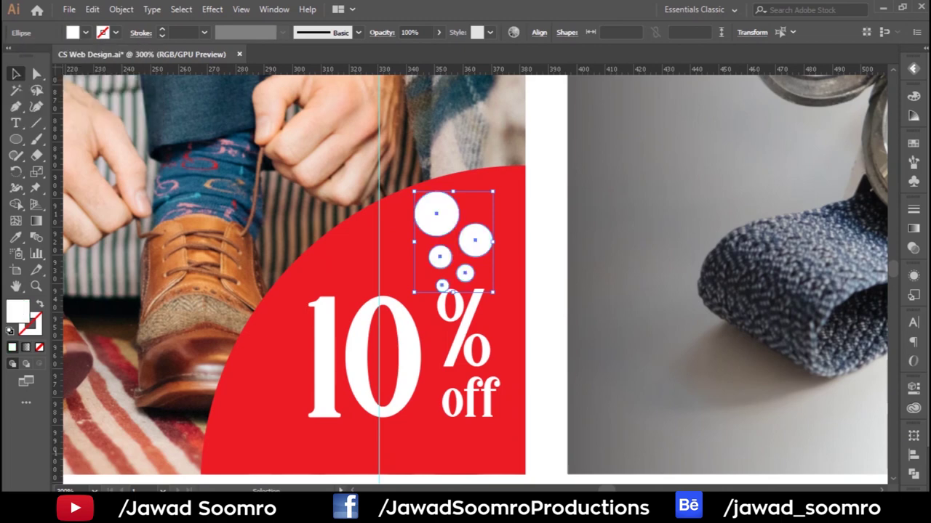
pyautogui.moveTo(435, 208); pyautogui.dragTo(434, 207)
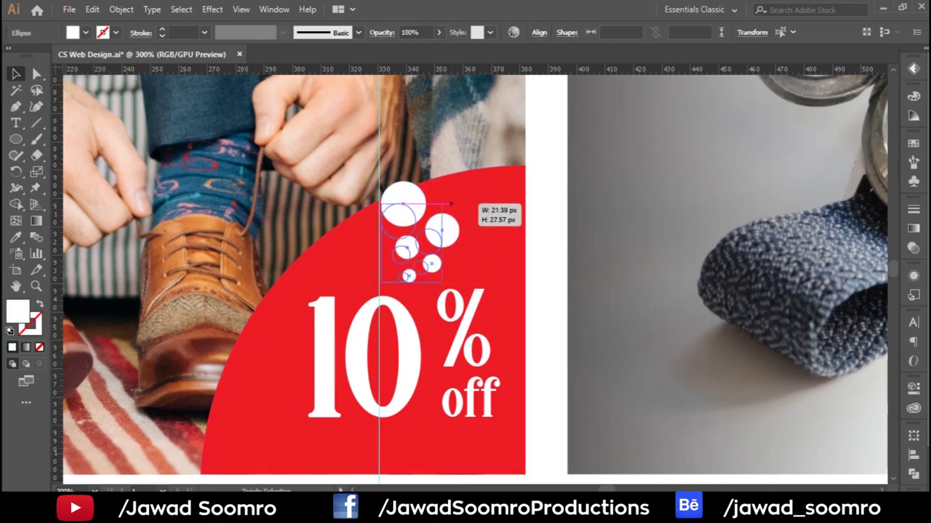
pyautogui.moveTo(460, 282); pyautogui.dragTo(429, 263)
pyautogui.click(810, 158)
pyautogui.moveTo(378, 199); pyautogui.dragTo(434, 259)
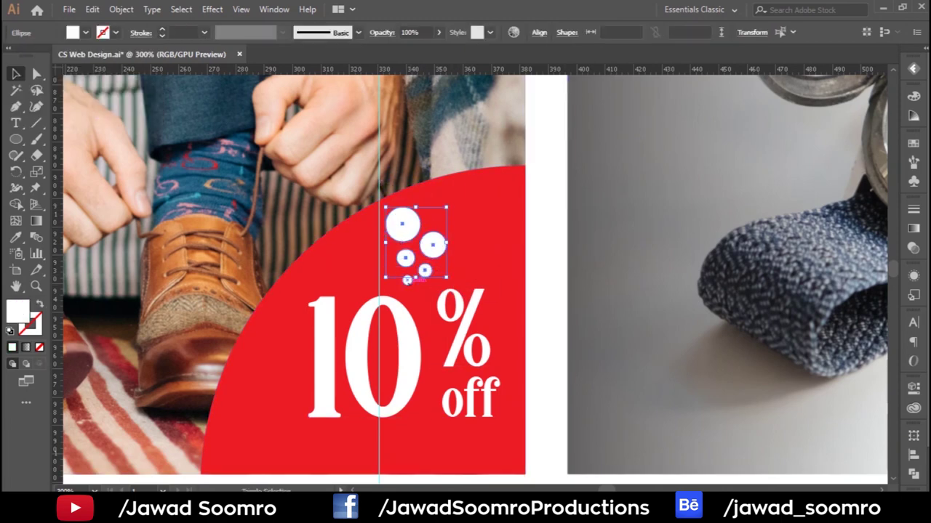
pyautogui.scroll(3, 426, 314)
pyautogui.hotkey('ctrl', 'shift', 'F9')
# Step: Copy the bubble cluster onto the 20% and briefcases 10% badges, and nudge the 20 right
pyautogui.scroll(-3, 581, 327)
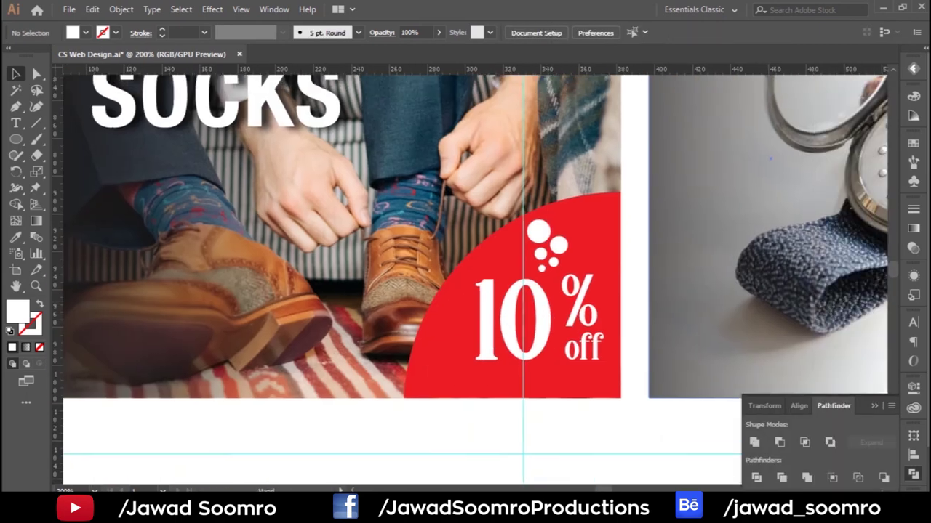
pyautogui.scroll(-2, 582, 327)
pyautogui.moveTo(271, 289)
pyautogui.mouseDown()
pyautogui.moveTo(566, 289)
pyautogui.moveTo(363, 290)
pyautogui.mouseUp()
pyautogui.scroll(2, 575, 289)
pyautogui.moveTo(610, 300)
pyautogui.mouseDown()
pyautogui.moveTo(841, 288)
pyautogui.moveTo(810, 289)
pyautogui.mouseUp()
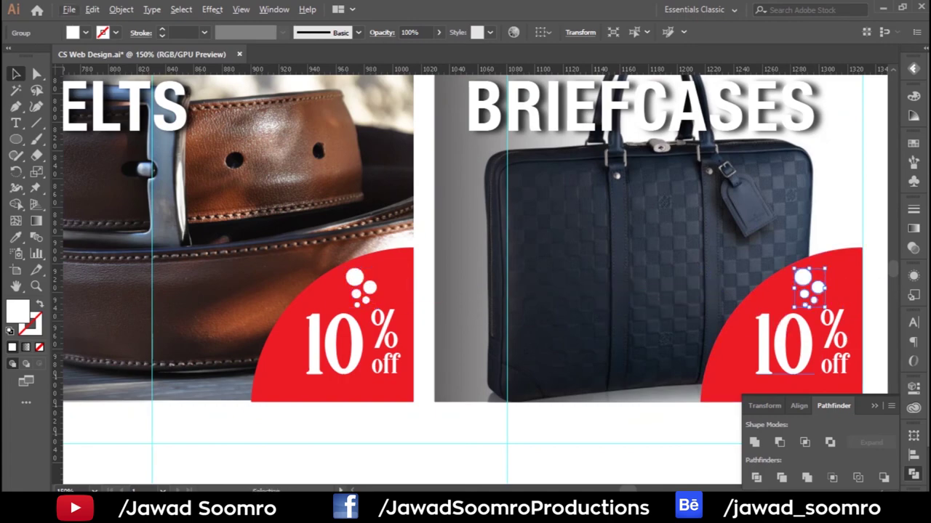
pyautogui.click(774, 341)
pyautogui.scroll(2, 774, 342)
pyautogui.scroll(-2, 394, 291)
pyautogui.click(394, 291)
pyautogui.hscroll(-5, 394, 291)
pyautogui.moveTo(438, 294); pyautogui.dragTo(457, 300)
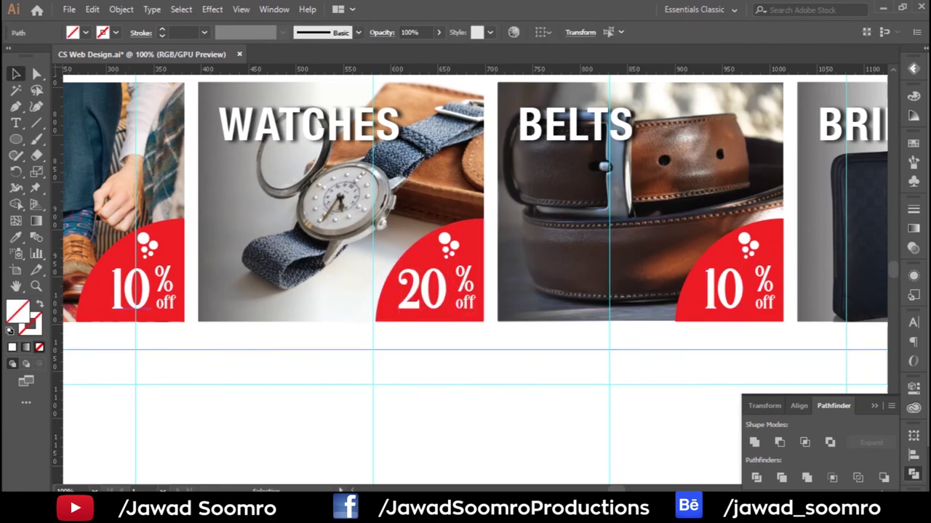
# Step: Copy the bubbles onto the belts badge and shorten the first card title to SOCKS
pyautogui.click(148, 248)
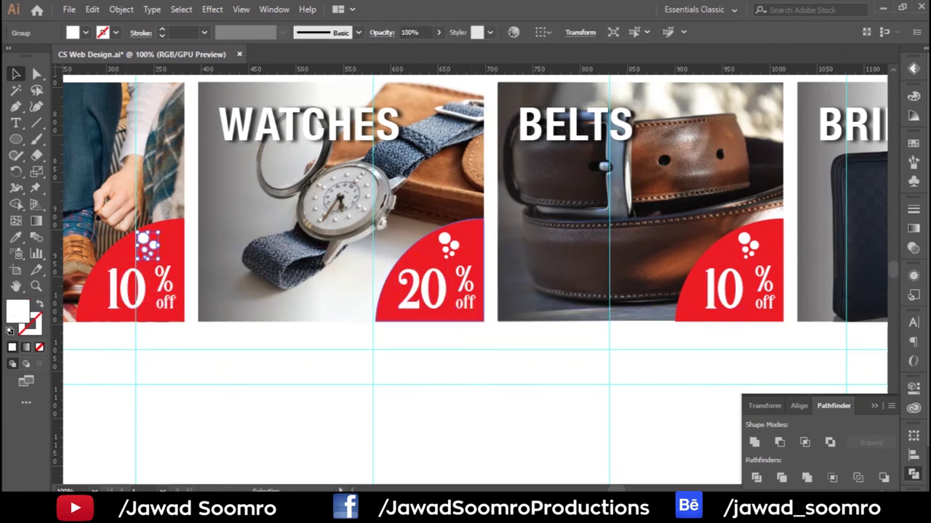
pyautogui.moveTo(148, 249); pyautogui.dragTo(623, 281)
pyautogui.scroll(5, 589, 240)
pyautogui.scroll(-5, 465, 276)
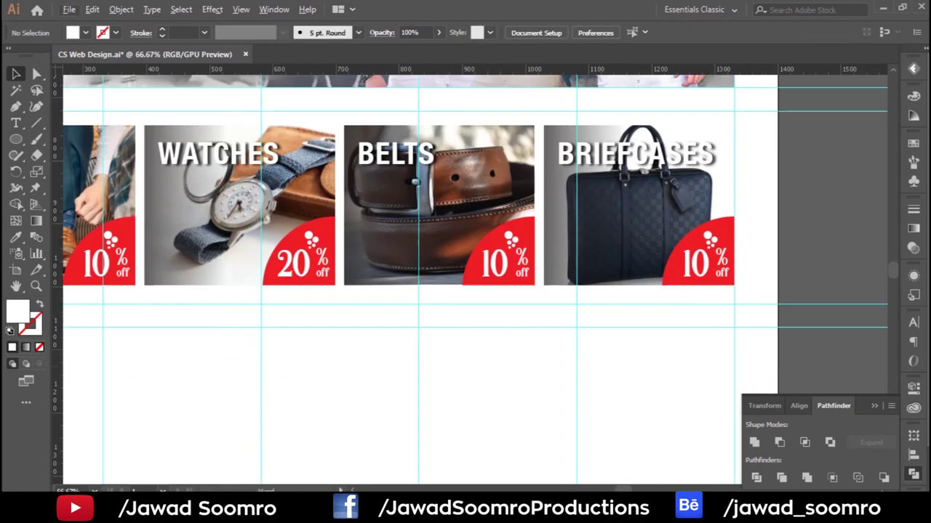
pyautogui.doubleClick(160, 207)
pyautogui.press('Escape')
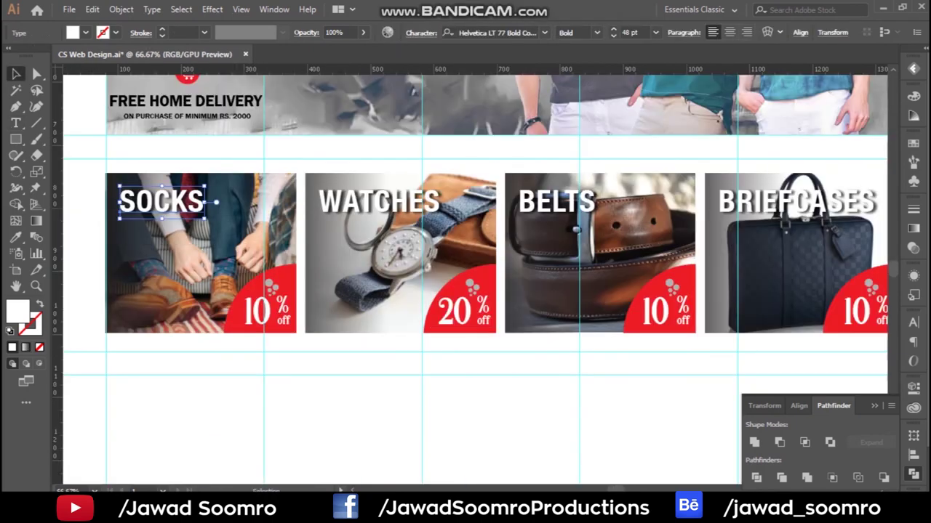
# Step: Draw a rectangle below the socks card and fill it red
pyautogui.press('m')
pyautogui.keyDown('alt'); pyautogui.scroll(-2, 140, 256); pyautogui.keyUp('alt')
pyautogui.keyDown('alt'); pyautogui.scroll(1, 140, 256); pyautogui.keyUp('alt')
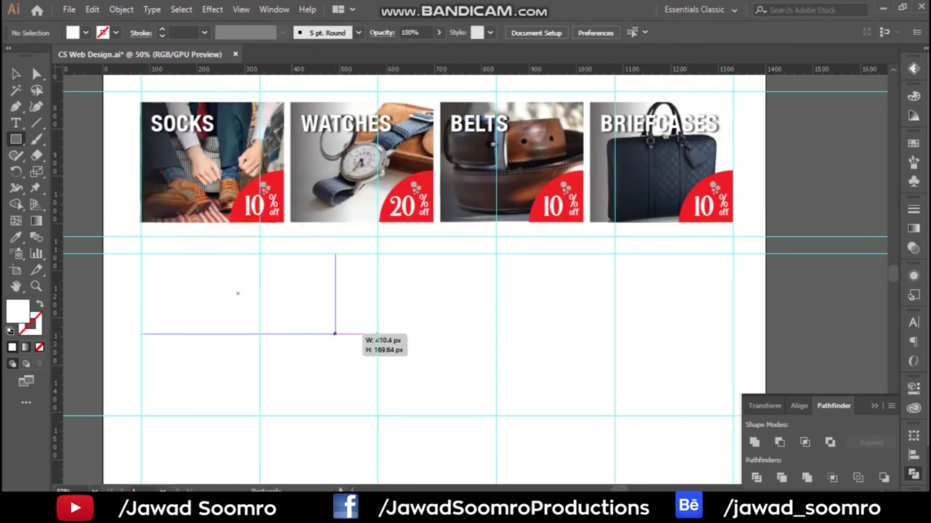
pyautogui.moveTo(320, 336); pyautogui.dragTo(331, 343)
pyautogui.click(73, 32)
pyautogui.click(93, 72)
# Step: Duplicate the red box into a row of four and narrow them
pyautogui.press('v')
pyautogui.moveTo(233, 299); pyautogui.dragTo(429, 298)
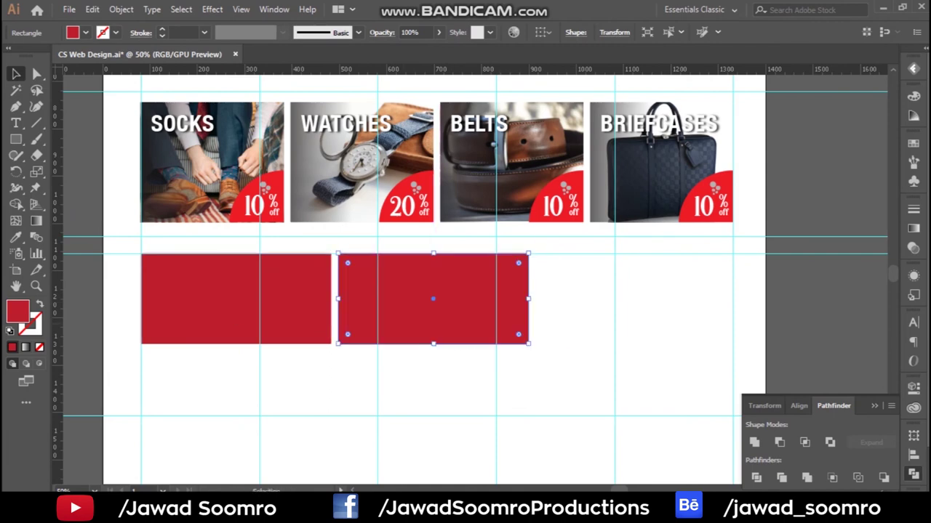
pyautogui.hotkey('ctrl', 'd')
pyautogui.moveTo(725, 344); pyautogui.dragTo(664, 343)
pyautogui.keyDown('alt'); pyautogui.scroll(-2, 664, 343); pyautogui.keyUp('alt')
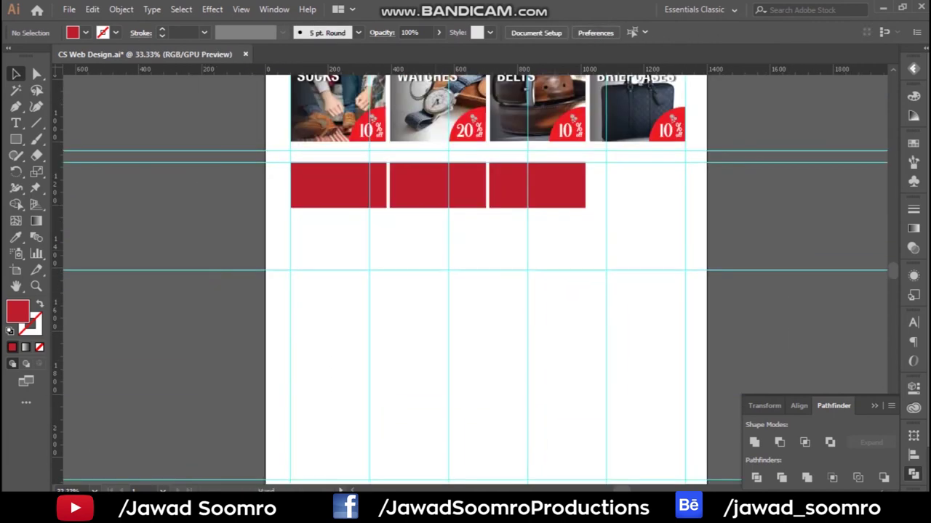
pyautogui.keyDown('alt'); pyautogui.scroll(2, 509, 218); pyautogui.keyUp('alt')
pyautogui.moveTo(531, 203); pyautogui.dragTo(680, 204)
# Step: Make all four red boxes taller and move the row down below the cards
pyautogui.hotkey('ctrl', 'a')
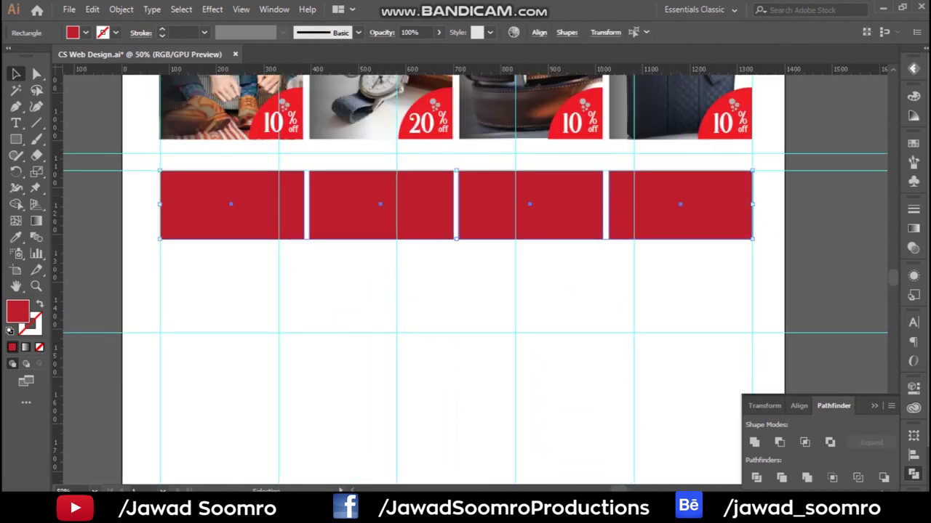
pyautogui.moveTo(455, 238); pyautogui.dragTo(455, 270)
pyautogui.moveTo(624, 301); pyautogui.dragTo(224, 270)
pyautogui.hotkey('ctrl', '-')
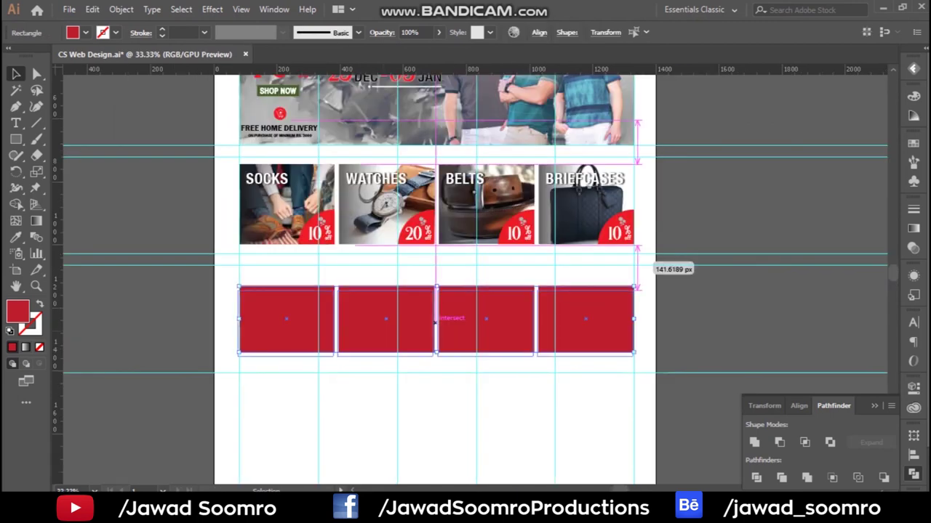
pyautogui.moveTo(435, 323); pyautogui.dragTo(434, 329)
pyautogui.hotkey('ctrl', 'shift', 'a')
# Step: Type the 'Top Picks' heading above the red boxes and set its fill colour
pyautogui.press('t')
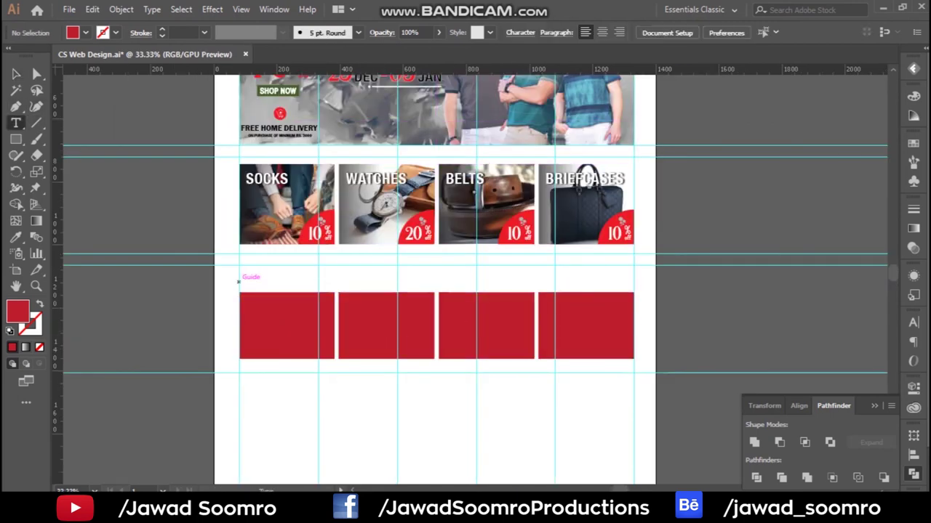
pyautogui.write('Text')
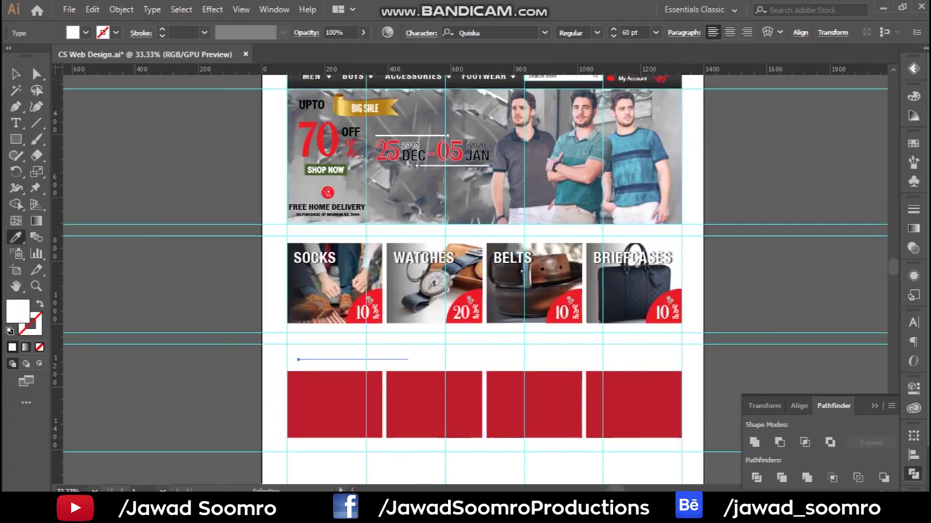
pyautogui.click(85, 33)
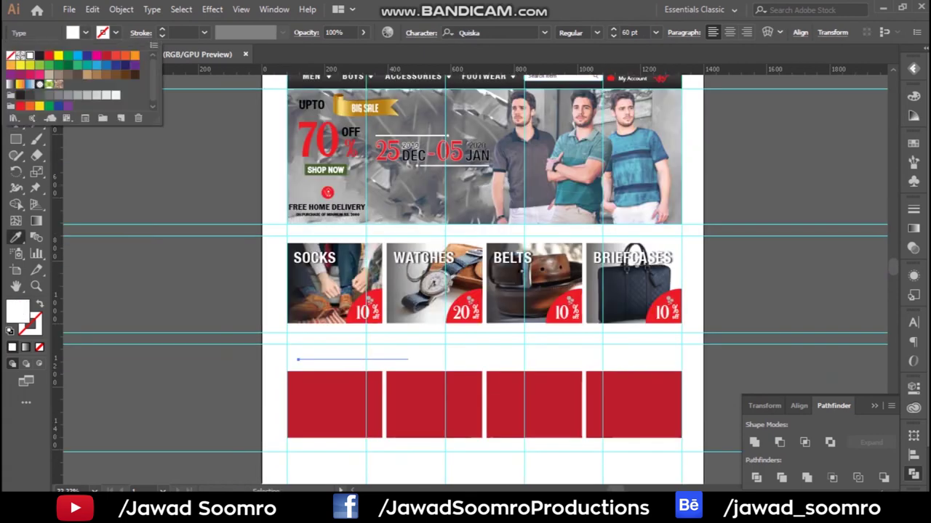
pyautogui.press('Escape')
pyautogui.hotkey('ctrl', '+')
pyautogui.hotkey('ctrl', '+')
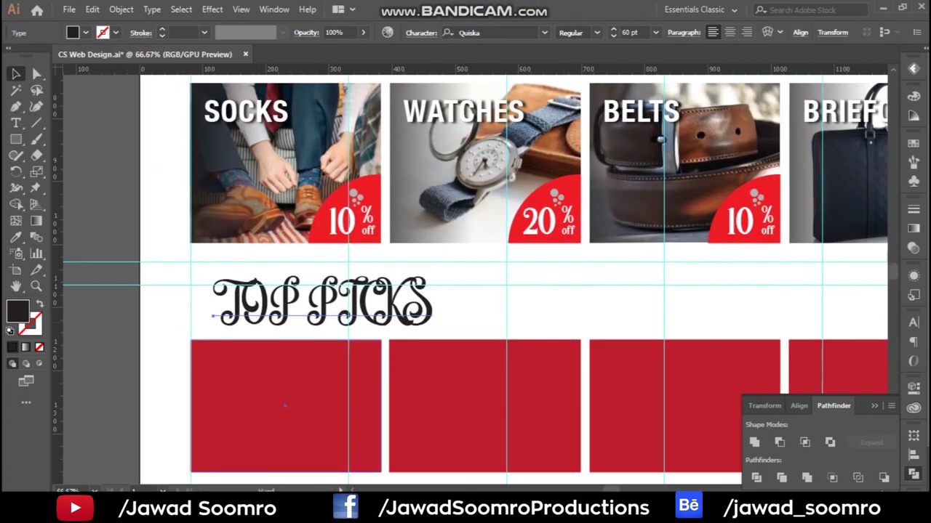
pyautogui.write('op Picks')
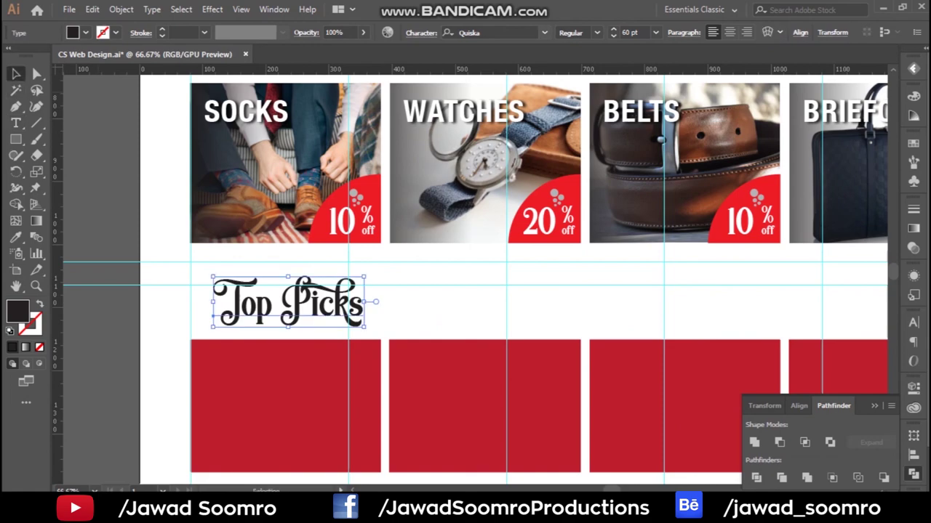
pyautogui.scroll(5, 466, 290)
pyautogui.scroll(-2, 465, 291)
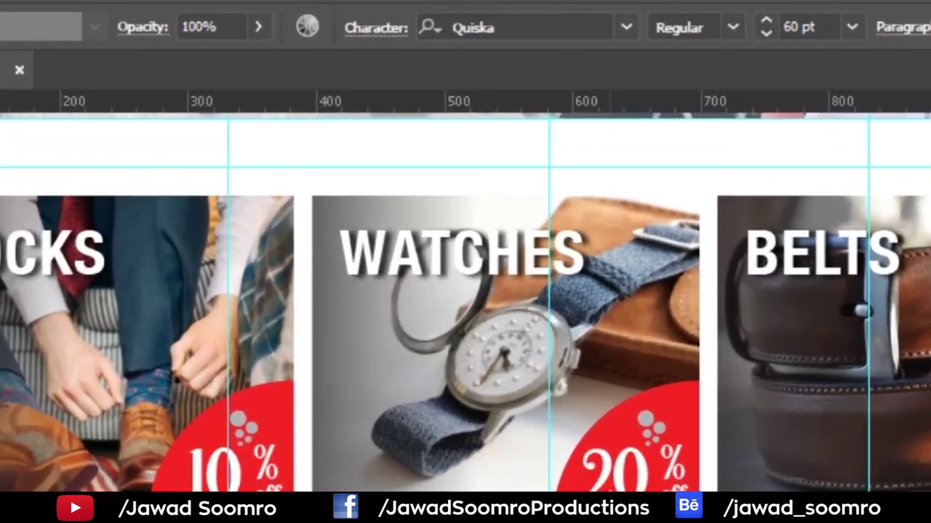
# Step: Set the heading font to Helvetica LT 77 Bold Condensed
pyautogui.click(509, 27)
pyautogui.write('elve')
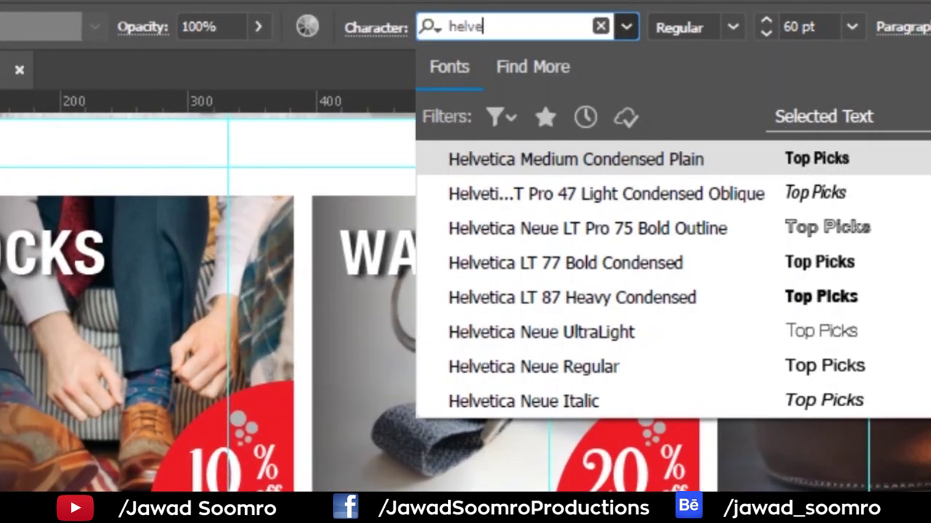
pyautogui.press('Return')
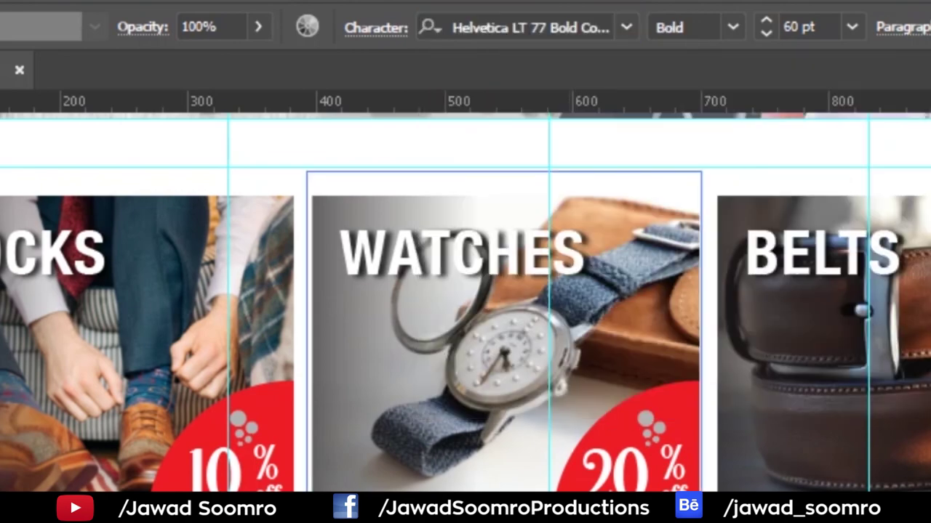
pyautogui.click(758, 29)
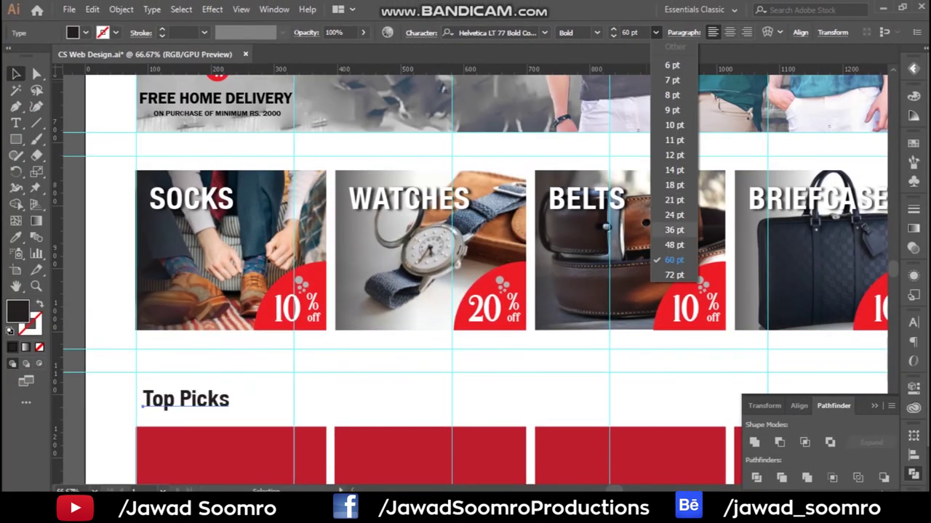
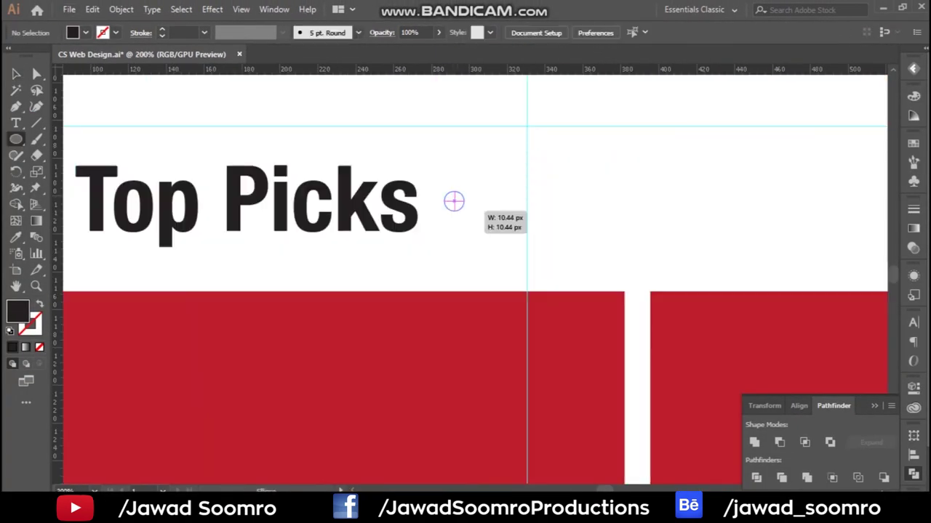
# Step: Draw the slider dots after the Top Picks heading and colour the first one red
pyautogui.moveTo(453, 202); pyautogui.dragTo(415, 410)
pyautogui.press('i')
pyautogui.scroll(-4, 472, 276)
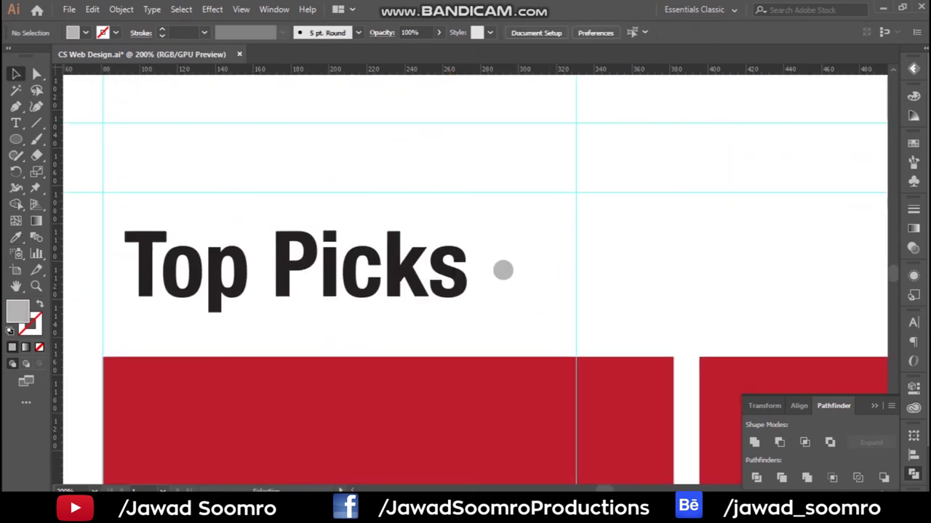
pyautogui.scroll(-2, 519, 201)
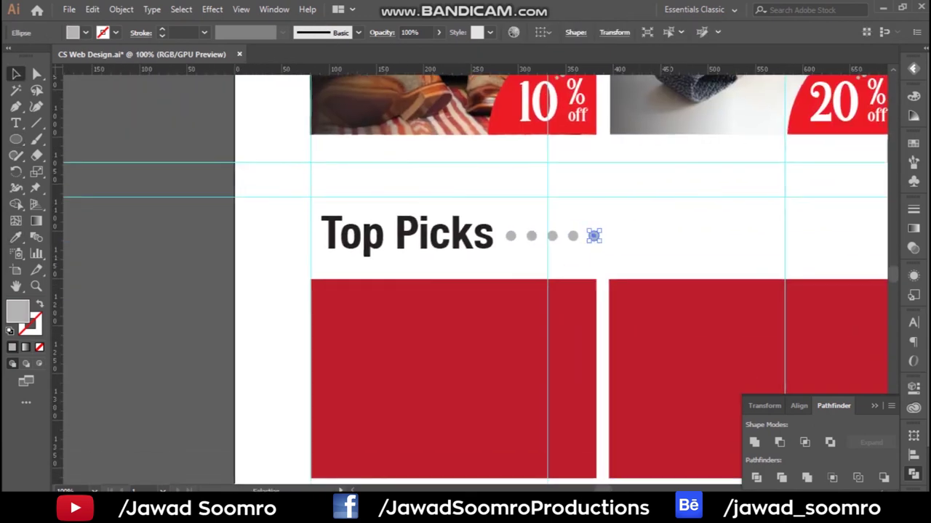
pyautogui.click(510, 236)
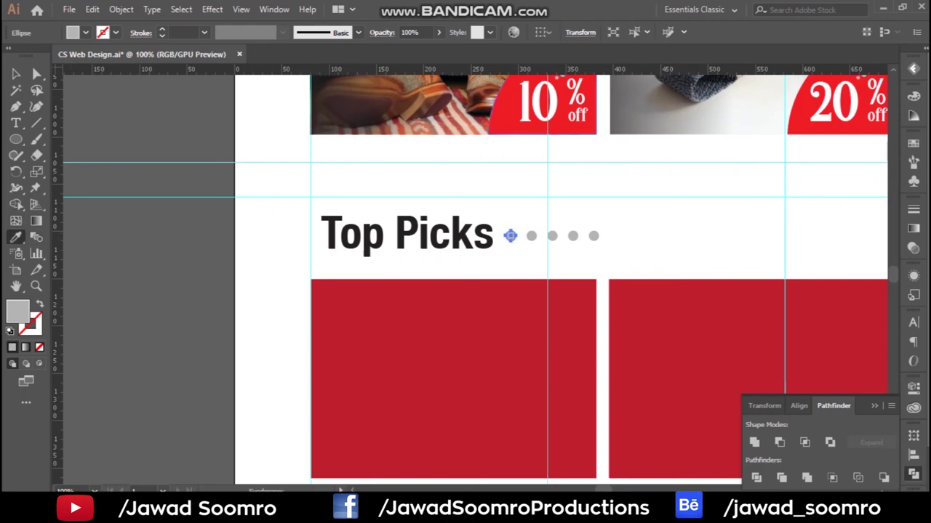
pyautogui.hotkey('ctrl', '-')
# Step: Draw a circle of about 31 px for the arrow button
pyautogui.press('l')
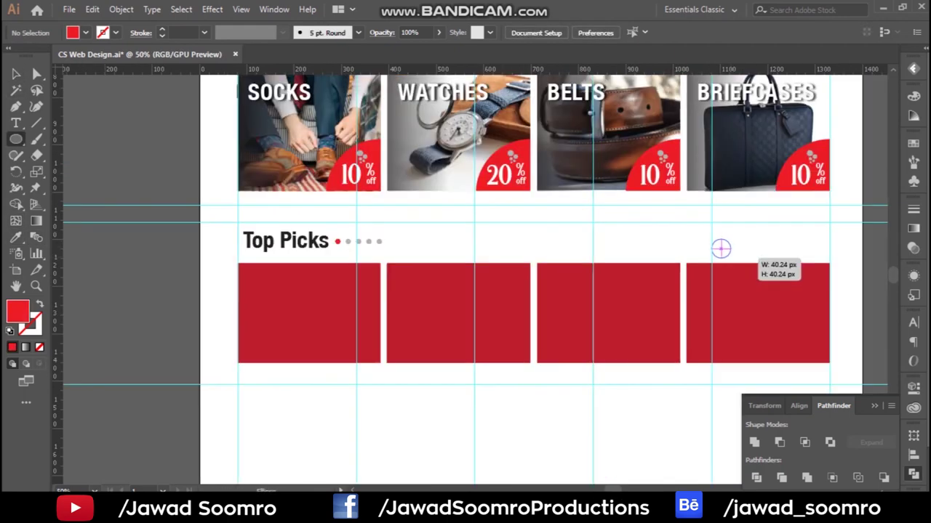
pyautogui.moveTo(721, 248); pyautogui.dragTo(721, 248)
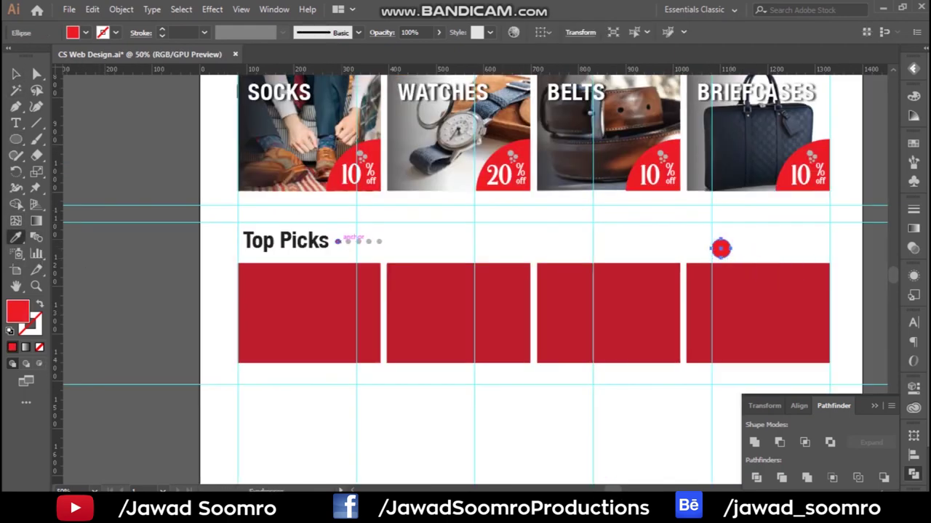
pyautogui.hotkey('ctrl', '+')
pyautogui.hotkey('ctrl', '+')
pyautogui.hotkey('ctrl', '+')
pyautogui.press('v')
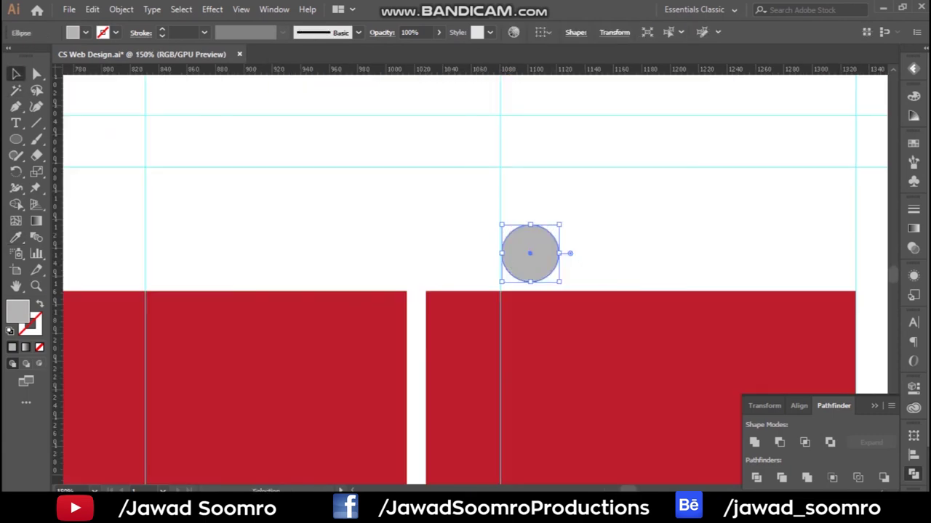
pyautogui.moveTo(553, 237); pyautogui.dragTo(547, 238)
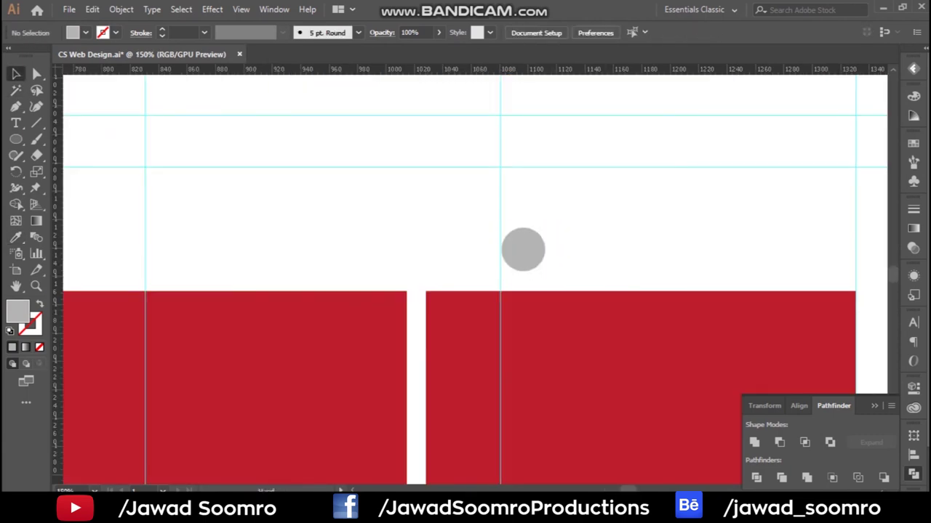
# Step: Draw a black triangle arrow inside the circle with the Pen tool
pyautogui.hotkey('ctrl', '+')
pyautogui.press('p')
pyautogui.hotkey('ctrl', '+')
pyautogui.click(455, 199)
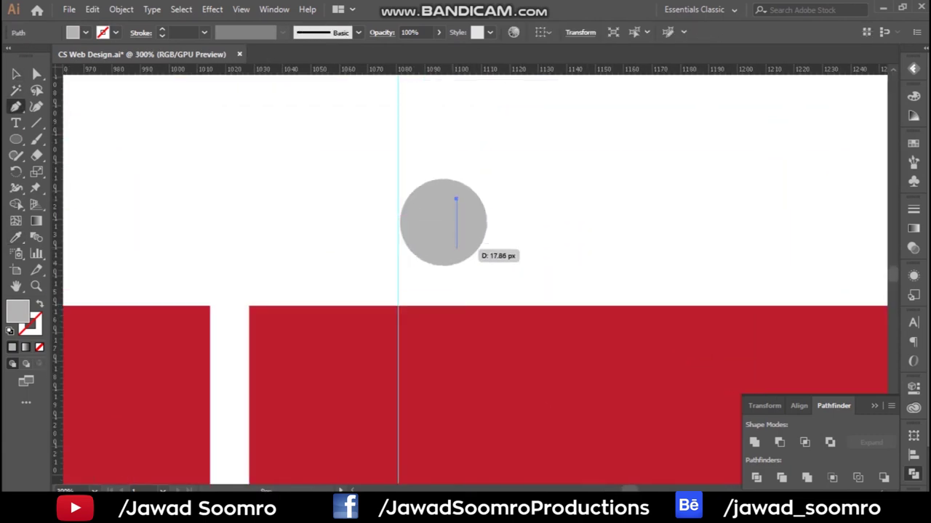
pyautogui.click(456, 247)
pyautogui.click(456, 198)
pyautogui.click(72, 32)
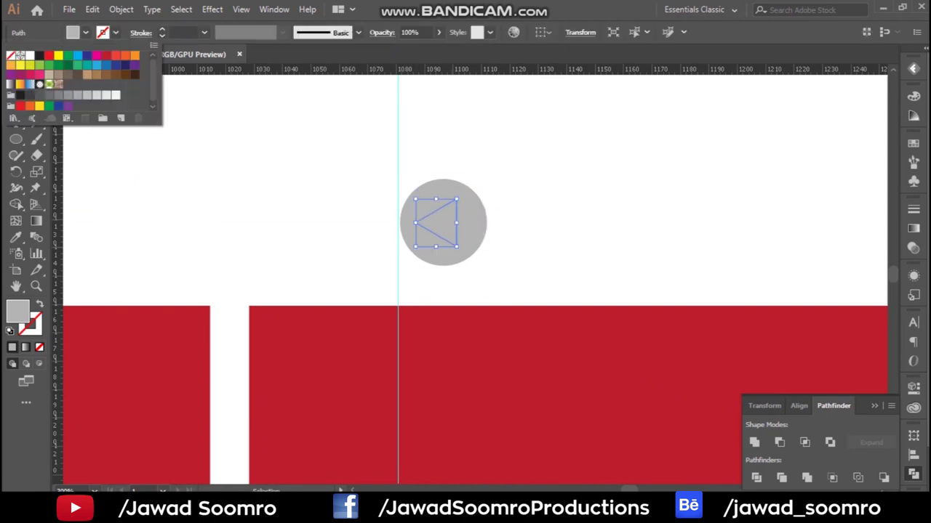
pyautogui.click(29, 53)
# Step: Duplicate the arrow button and move the copy to the right end of the row
pyautogui.hotkey('ctrl', '-')
pyautogui.hotkey('ctrl', '-')
pyautogui.hotkey('ctrl', '-')
pyautogui.press('v')
pyautogui.moveTo(454, 237); pyautogui.dragTo(523, 236)
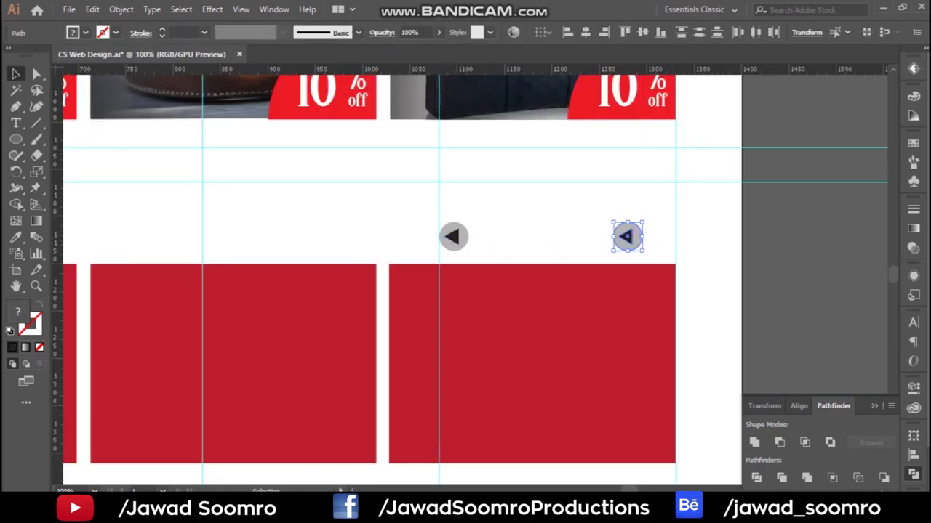
pyautogui.hotkey('ctrl', '+')
pyautogui.moveTo(602, 228); pyautogui.dragTo(805, 248)
pyautogui.hotkey('ctrl', '-')
pyautogui.hotkey('ctrl', '-')
pyautogui.hotkey('ctrl', '-')
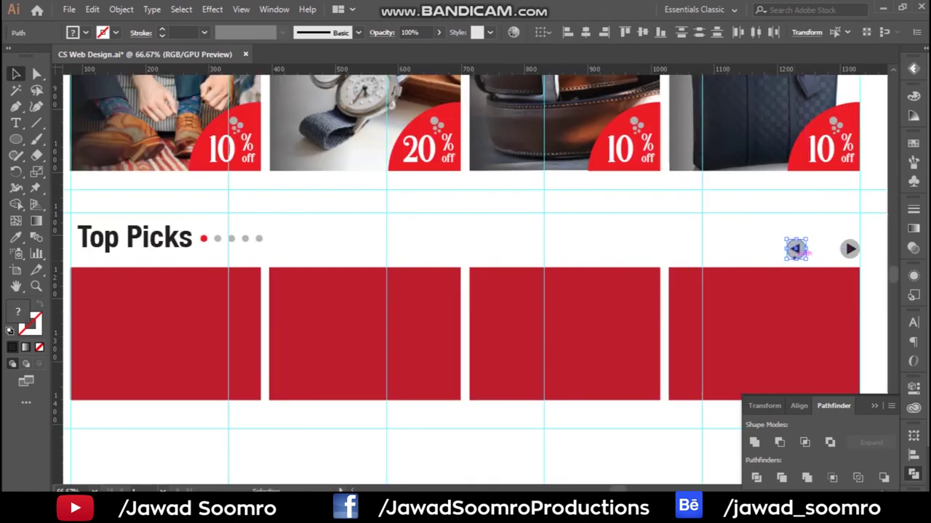
pyautogui.hotkey('ctrl', 'shift', 'a')
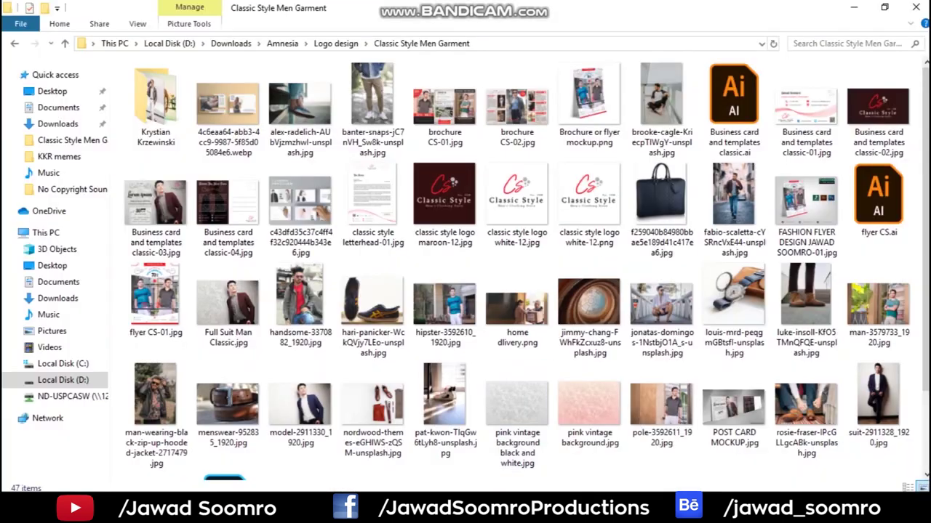
# Step: Drag the home delivery photo from the folder into the mockup
pyautogui.click(517, 298)
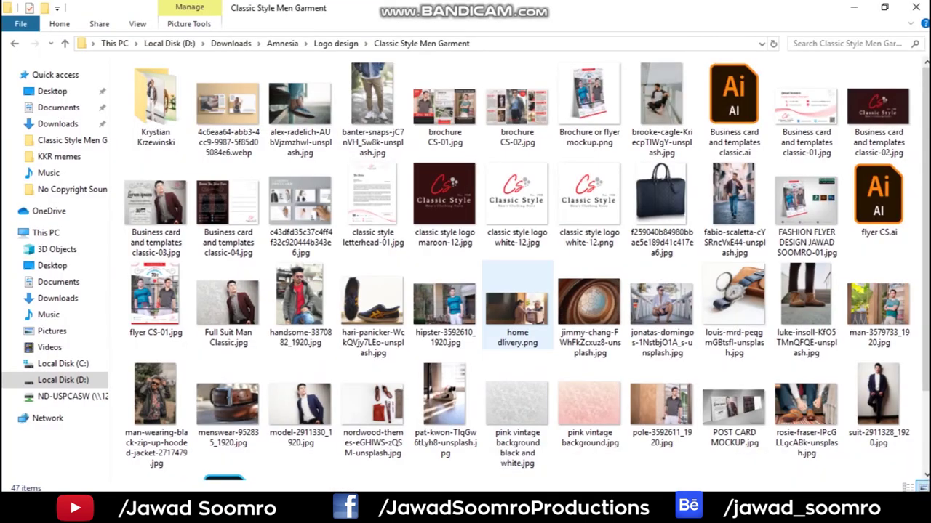
pyautogui.scroll(-1, 517, 298)
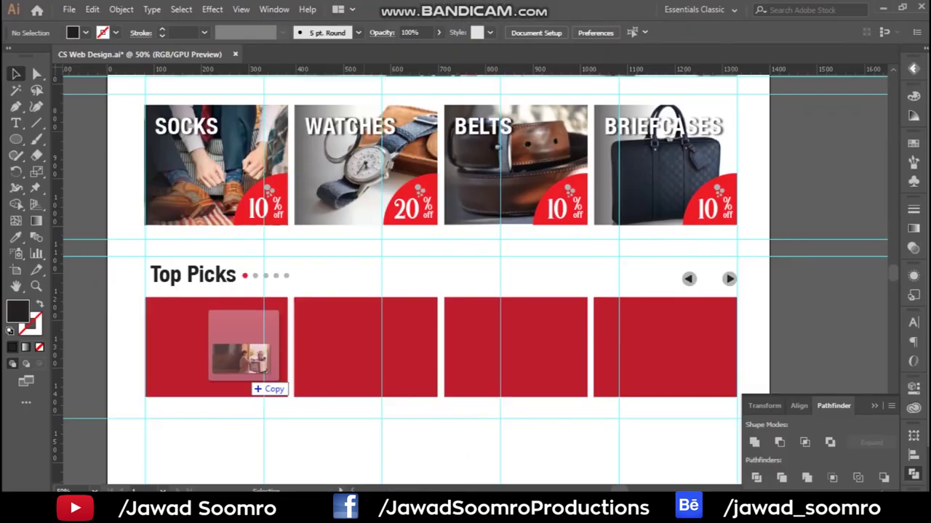
pyautogui.moveTo(517, 251)
pyautogui.mouseDown()
pyautogui.moveTo(239, 353)
pyautogui.moveTo(193, 349)
pyautogui.mouseUp()
# Step: Fit the home delivery photo to the first box, send it backward, embed it, and type '1 of 10'
pyautogui.hotkey('ctrl', '+')
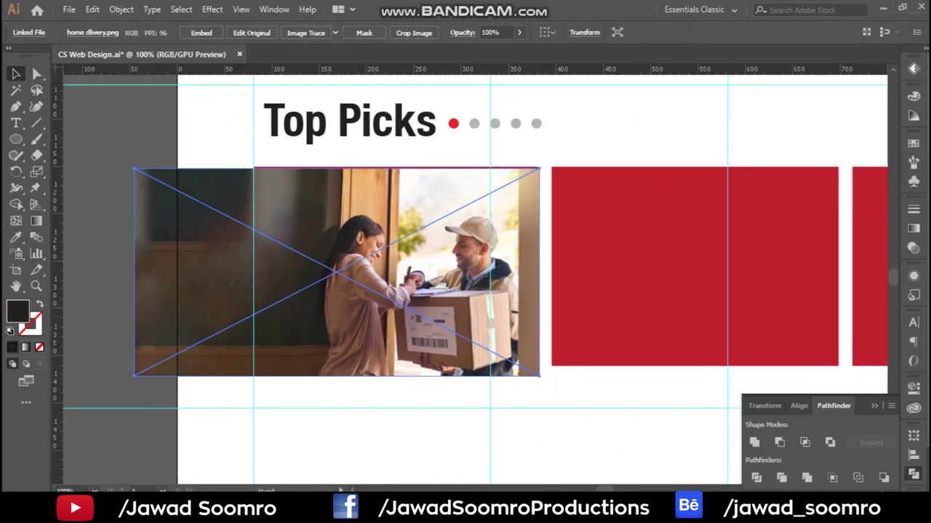
pyautogui.moveTo(135, 370); pyautogui.dragTo(153, 366)
pyautogui.scroll(5, 226, 179)
pyautogui.moveTo(226, 179); pyautogui.dragTo(220, 172)
pyautogui.scroll(-4, 220, 172)
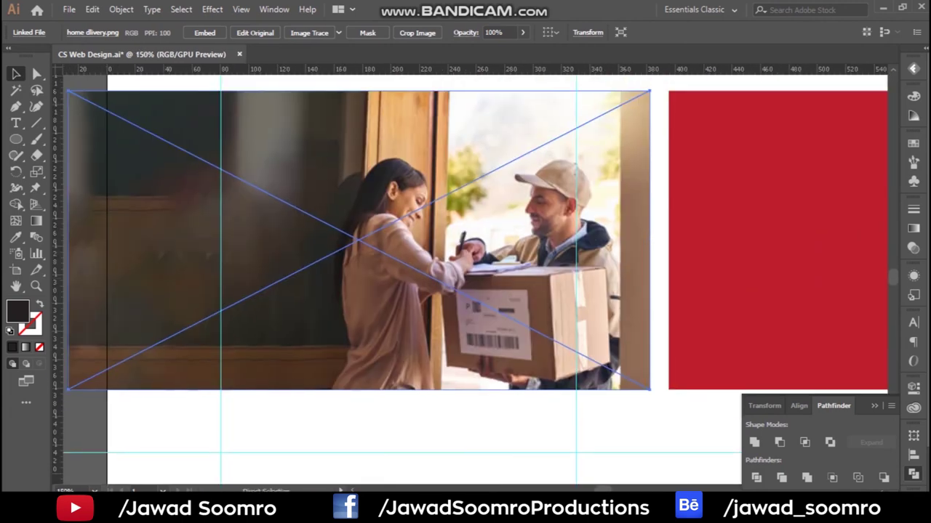
pyautogui.hotkey('ctrl', 'shift', '[')
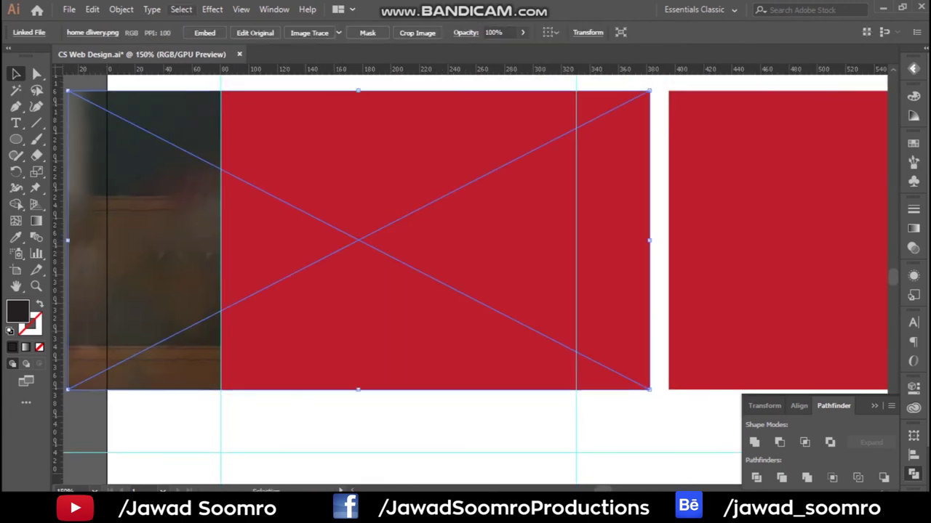
pyautogui.click(204, 32)
pyautogui.write('1 of 10')
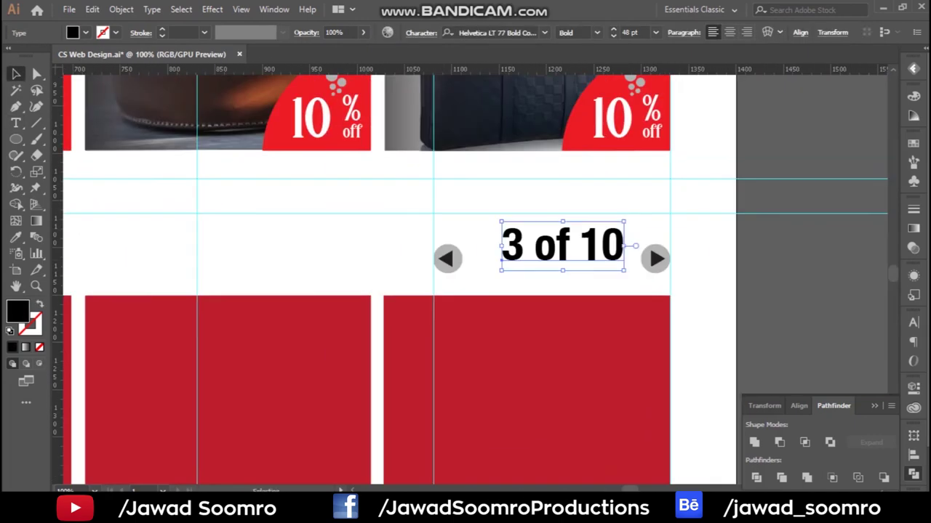
# Step: Edit the slider counter text to read '4 of 20'
pyautogui.press('Home')
pyautogui.hotkey('shift', 'Right')
pyautogui.write('4')
pyautogui.press('Right')
pyautogui.press('Right')
pyautogui.press('Right')
pyautogui.hotkey('shift', 'Right')
pyautogui.write('2')
pyautogui.press('Escape')
pyautogui.click(491, 31)
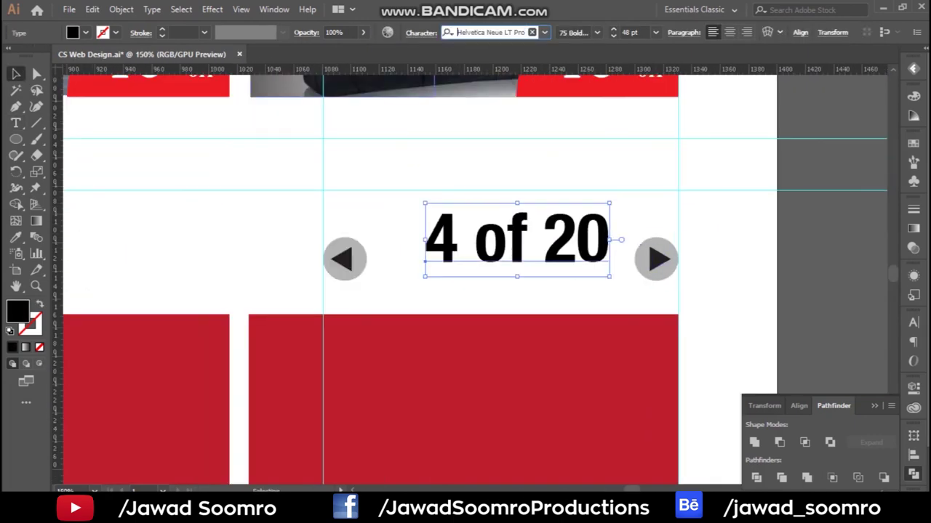
pyautogui.press('Down')
pyautogui.press('Down')
# Step: Style the counter as 21 pt grey Arial with 200 tracking
pyautogui.click(655, 32)
pyautogui.click(670, 184)
pyautogui.hotkey('ctrl', 't')
pyautogui.press('i')
pyautogui.hotkey('ctrl', '-')
pyautogui.hotkey('ctrl', '-')
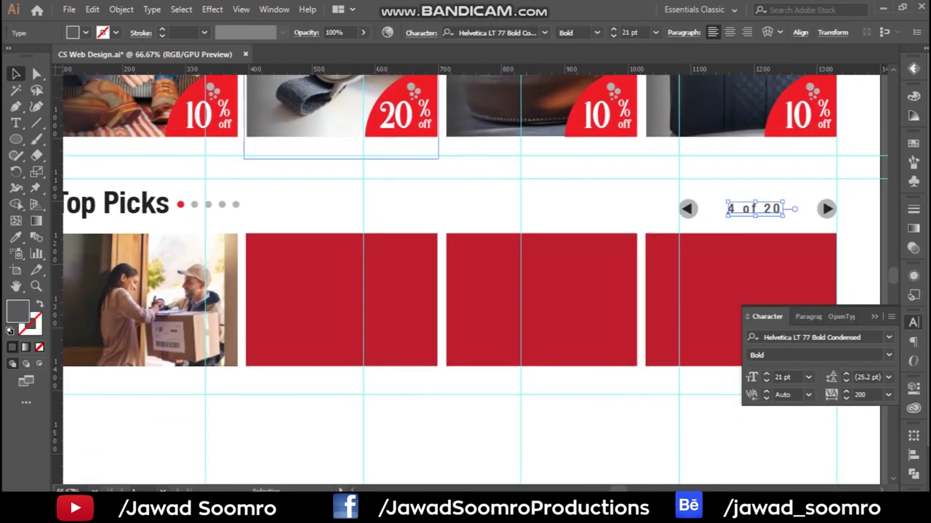
pyautogui.click(785, 187)
pyautogui.click(487, 32)
pyautogui.write('arial')
pyautogui.press('Return')
# Step: Place the leather-jacket portrait photo from the folder into the mockup
pyautogui.hotkey('alt', 'Tab')
pyautogui.moveTo(157, 407); pyautogui.dragTo(498, 298)
pyautogui.hotkey('ctrl', '-')
pyautogui.hotkey('ctrl', '-')
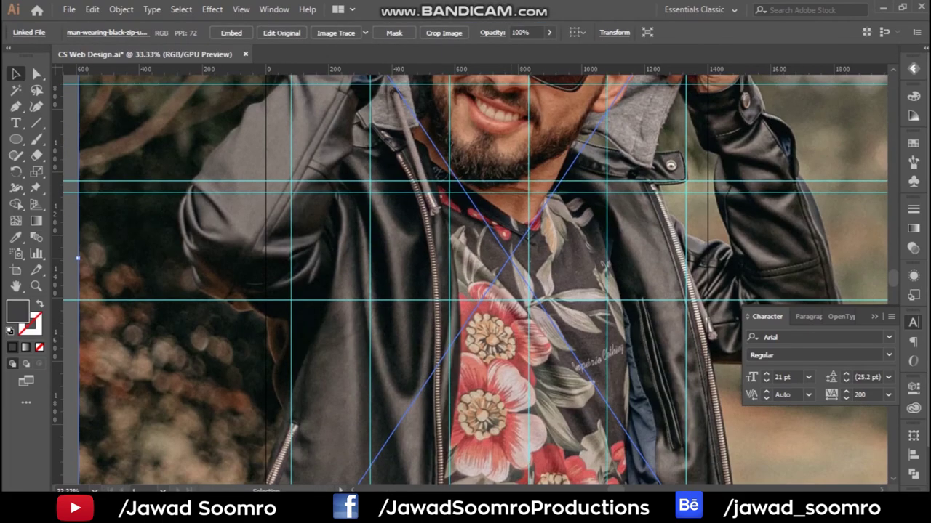
# Step: Scale the man photo down and position it behind a red Top Picks box
pyautogui.hotkey('ctrl', '-')
pyautogui.hotkey('ctrl', '-')
pyautogui.hotkey('ctrl', '-')
pyautogui.moveTo(402, 79); pyautogui.dragTo(509, 208)
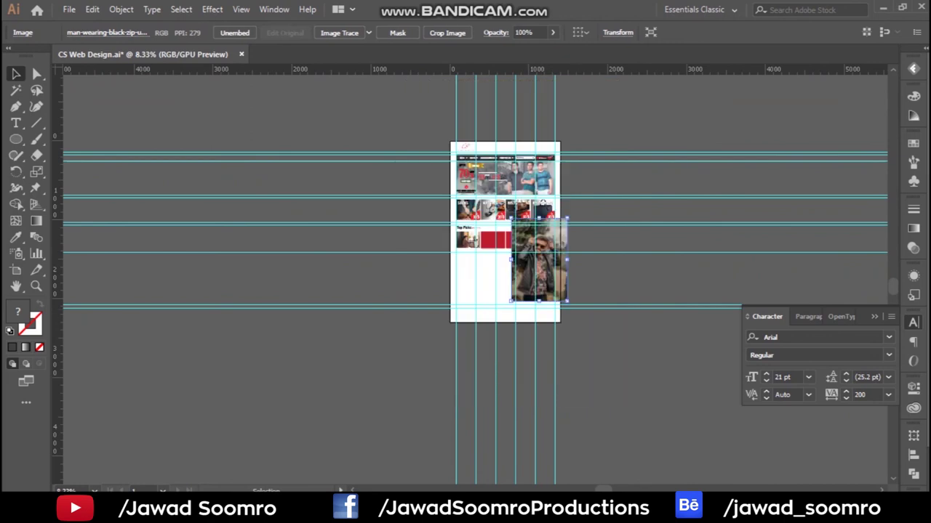
pyautogui.hotkey('ctrl', '+')
pyautogui.hotkey('ctrl', '+')
pyautogui.hotkey('ctrl', '+')
pyautogui.moveTo(536, 156); pyautogui.dragTo(672, 358)
pyautogui.moveTo(674, 422); pyautogui.dragTo(525, 277)
pyautogui.hotkey('ctrl', '+')
pyautogui.hotkey('ctrl', '+')
pyautogui.hotkey('ctrl', '+')
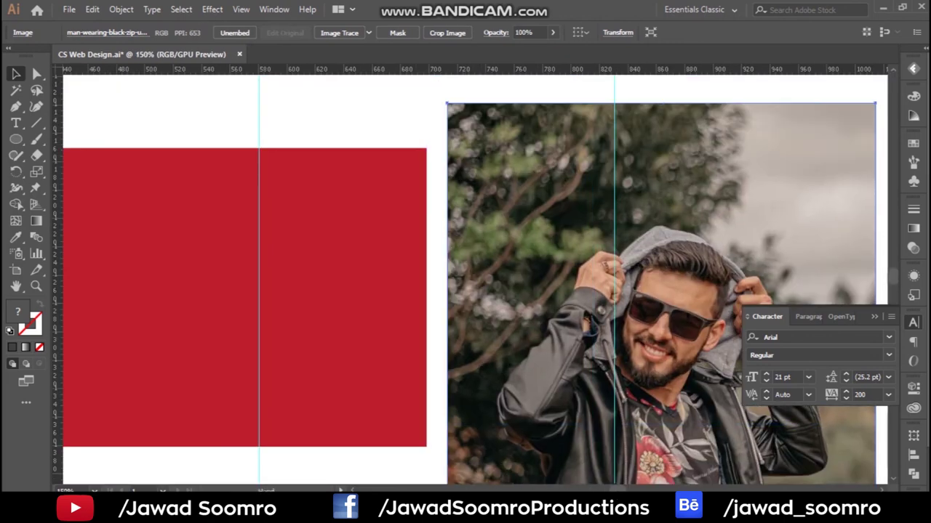
pyautogui.hotkey('ctrl', '+')
pyautogui.hotkey('ctrl', 'shift', '[')
pyautogui.click(789, 114)
# Step: Crop the man photo to its red box with a clipping mask
pyautogui.scroll(5, 789, 114)
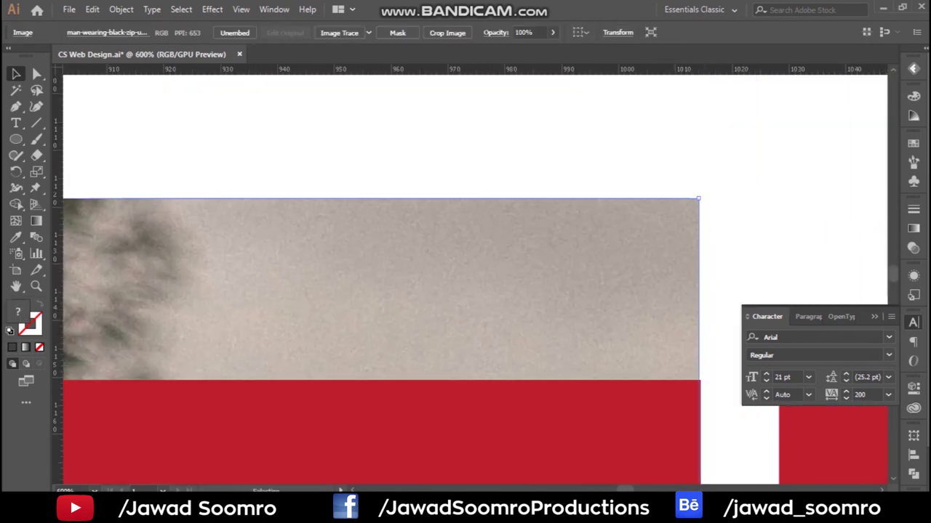
pyautogui.scroll(-5, 466, 175)
pyautogui.moveTo(466, 175); pyautogui.dragTo(504, 280)
pyautogui.rightClick(504, 280)
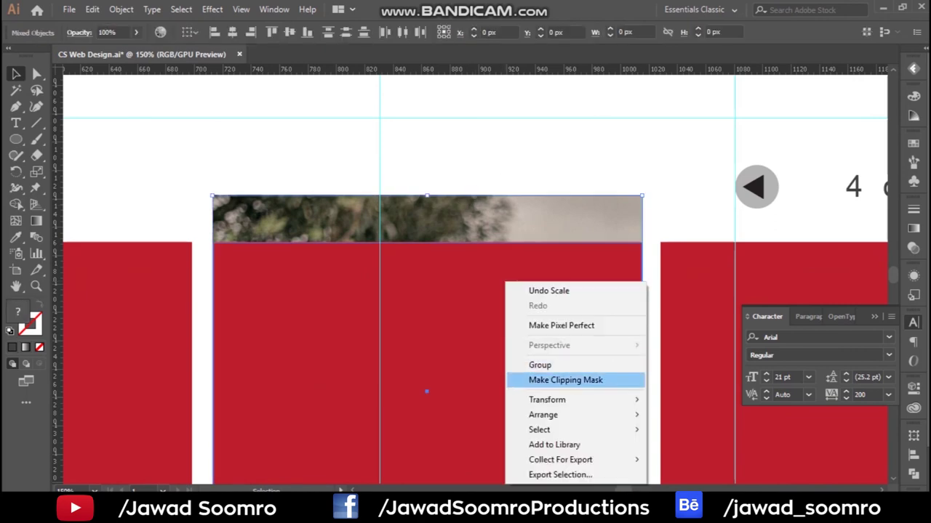
pyautogui.click(561, 378)
pyautogui.hotkey('ctrl', '-')
pyautogui.hotkey('ctrl', '-')
pyautogui.hotkey('ctrl', '1')
pyautogui.doubleClick(495, 312)
pyautogui.click(480, 306)
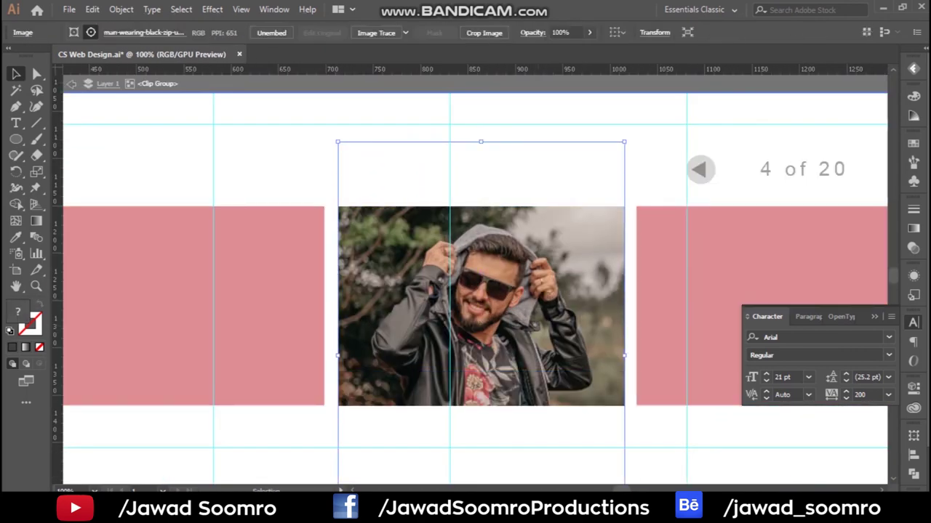
pyautogui.hotkey('ctrl', '-')
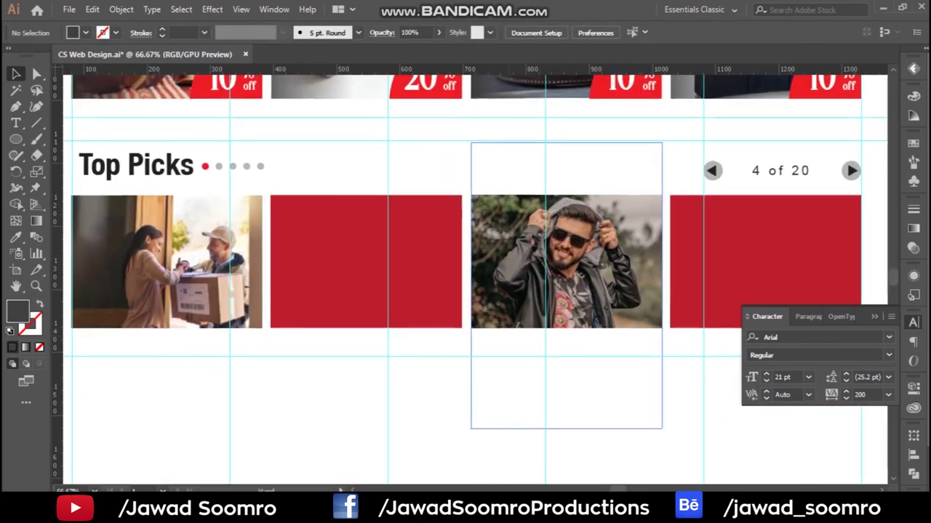
# Step: Place the sneaker photo in the mockup, embed it, and scale it down
pyautogui.hotkey('alt', 'Tab')
pyautogui.moveTo(447, 338)
pyautogui.mouseDown()
pyautogui.moveTo(428, 469)
pyautogui.moveTo(727, 251)
pyautogui.mouseUp()
pyautogui.hotkey('ctrl', '-')
pyautogui.hotkey('ctrl', '-')
pyautogui.hotkey('ctrl', '-')
pyautogui.hotkey('ctrl', '-')
pyautogui.click(231, 32)
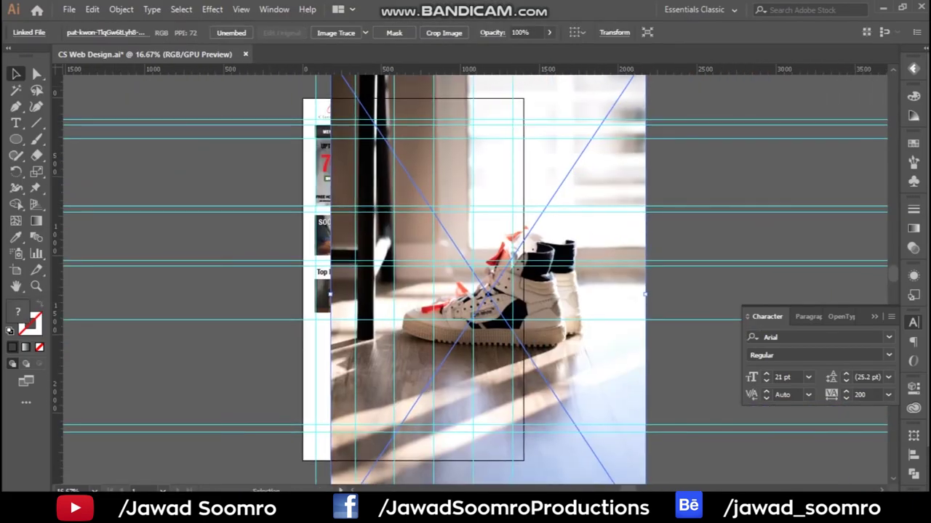
pyautogui.moveTo(665, 76); pyautogui.dragTo(538, 375)
# Step: Position the sneaker photo behind the last red box and clip it to that box
pyautogui.hotkey('ctrl', '+')
pyautogui.hotkey('ctrl', '+')
pyautogui.hotkey('ctrl', '+')
pyautogui.scroll(-5, 465, 291)
pyautogui.moveTo(592, 298); pyautogui.dragTo(546, 156)
pyautogui.moveTo(717, 410); pyautogui.dragTo(691, 374)
pyautogui.hotkey('ctrl', '[')
pyautogui.moveTo(618, 291); pyautogui.dragTo(618, 308)
pyautogui.hotkey('ctrl', '[')
pyautogui.keyDown('shift'); pyautogui.click(618, 291); pyautogui.keyUp('shift')
pyautogui.rightClick(631, 301)
pyautogui.click(691, 194)
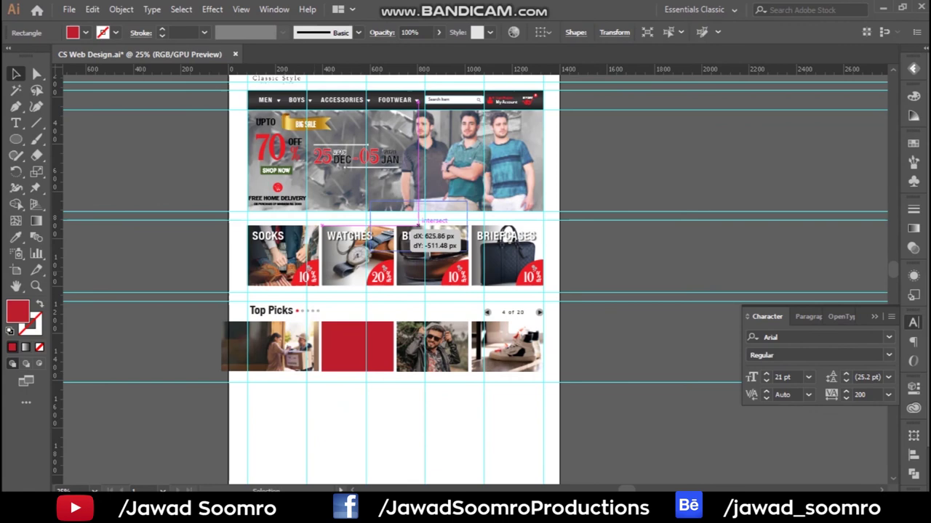
# Step: Release the man photo's crop, move both photos aside, and realign the red box edges
pyautogui.moveTo(428, 333)
pyautogui.mouseDown()
pyautogui.moveTo(283, 333)
pyautogui.moveTo(341, 333)
pyautogui.mouseUp()
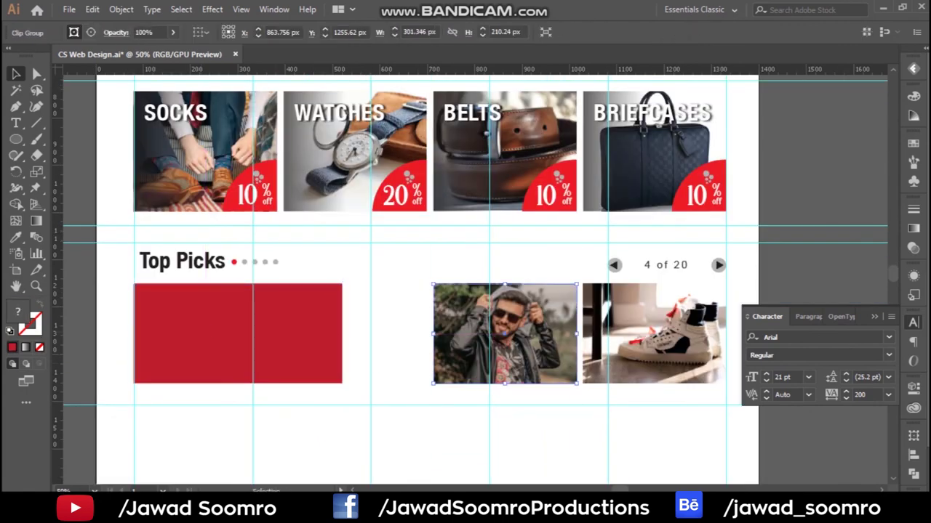
pyautogui.rightClick(525, 327)
pyautogui.click(585, 195)
pyautogui.click(727, 436)
pyautogui.hotkey('ctrl', '-')
pyautogui.moveTo(560, 349); pyautogui.dragTo(690, 342)
pyautogui.moveTo(269, 315); pyautogui.dragTo(378, 314)
pyautogui.hotkey('ctrl', '+')
pyautogui.moveTo(692, 316); pyautogui.dragTo(676, 316)
pyautogui.hotkey('ctrl', '-')
pyautogui.scroll(-1, 579, 249)
# Step: Enlarge the man photo over the middle box and clip it to that box
pyautogui.moveTo(749, 277); pyautogui.dragTo(361, 281)
pyautogui.moveTo(409, 343); pyautogui.dragTo(445, 394)
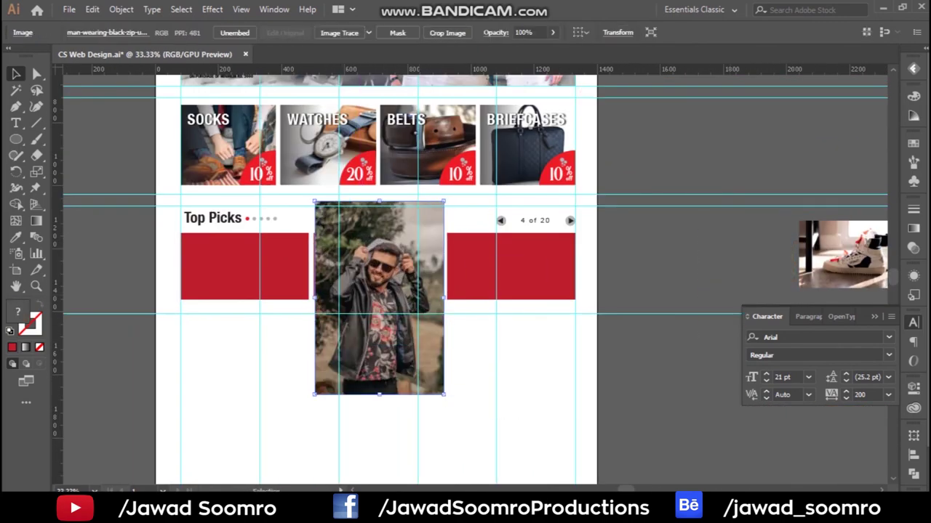
pyautogui.hotkey('ctrl', 'shift', '[')
pyautogui.hotkey('ctrl', '+')
pyautogui.hotkey('ctrl', '+')
pyautogui.click(493, 356)
pyautogui.hotkey('ctrl', '7')
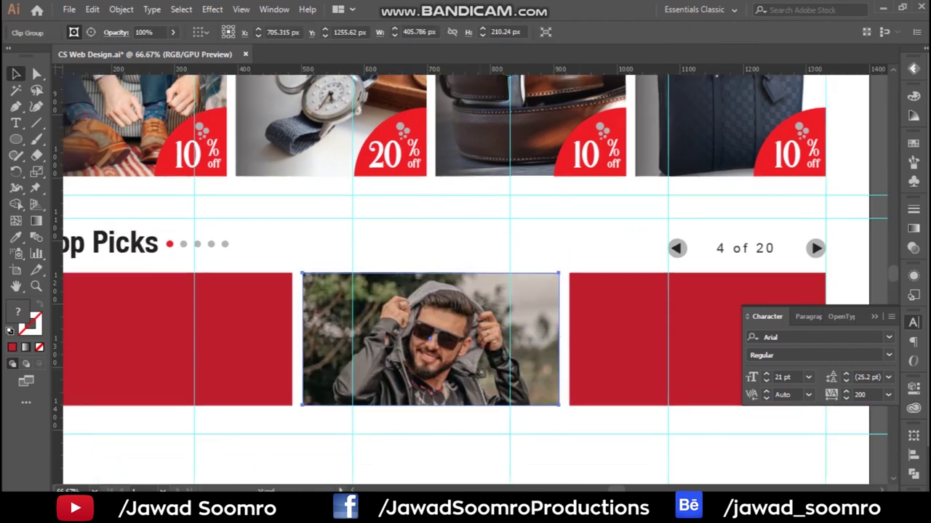
# Step: Move the shoe photo onto the right red box and enlarge it to cover it
pyautogui.hscroll(3, 465, 277)
pyautogui.hotkey('ctrl', '-')
pyautogui.click(346, 272)
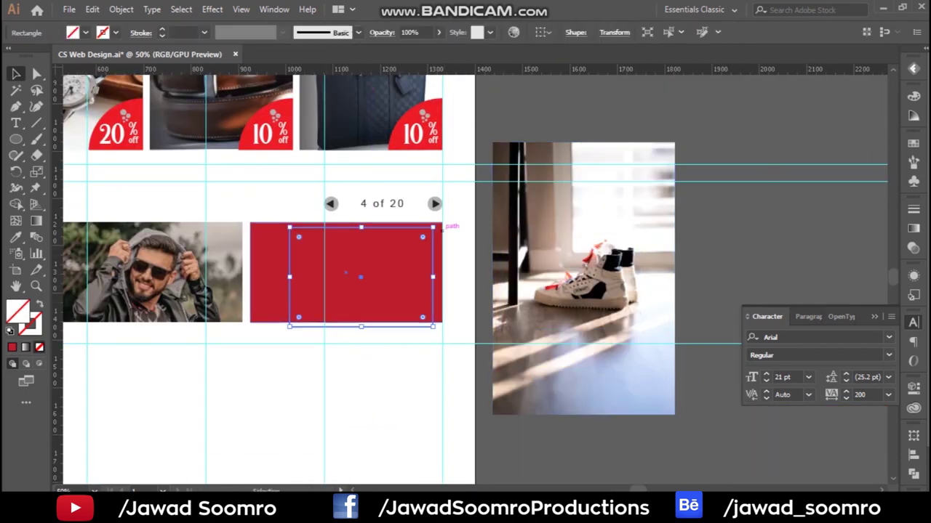
pyautogui.moveTo(540, 276); pyautogui.dragTo(297, 276)
pyautogui.moveTo(349, 141); pyautogui.dragTo(349, 121)
# Step: Reorder the right box and shoe photo and crop the shoes to the box
pyautogui.rightClick(332, 285)
pyautogui.click(393, 384)
pyautogui.click(594, 271)
pyautogui.hotkey('ctrl', 'shift', '[')
pyautogui.rightClick(358, 285)
pyautogui.click(418, 384)
pyautogui.hscroll(-5, 465, 277)
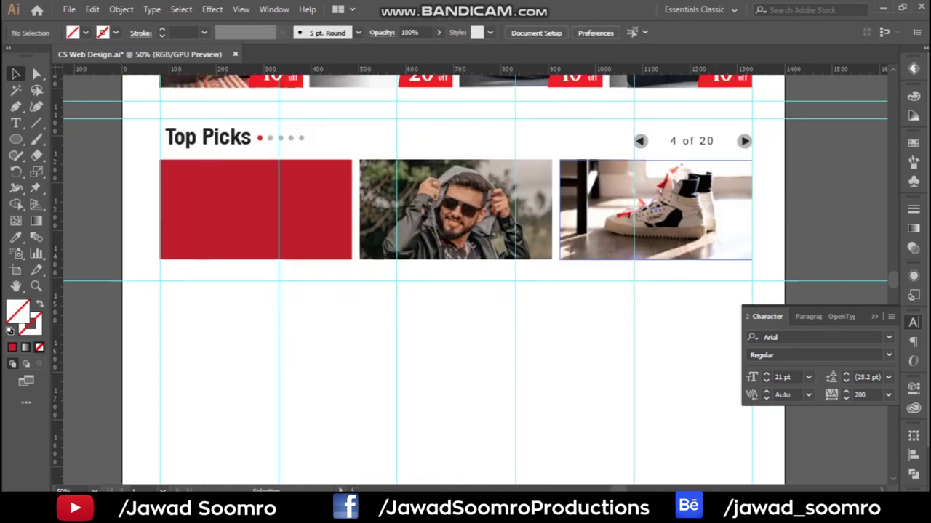
pyautogui.doubleClick(570, 191)
pyautogui.press('Escape')
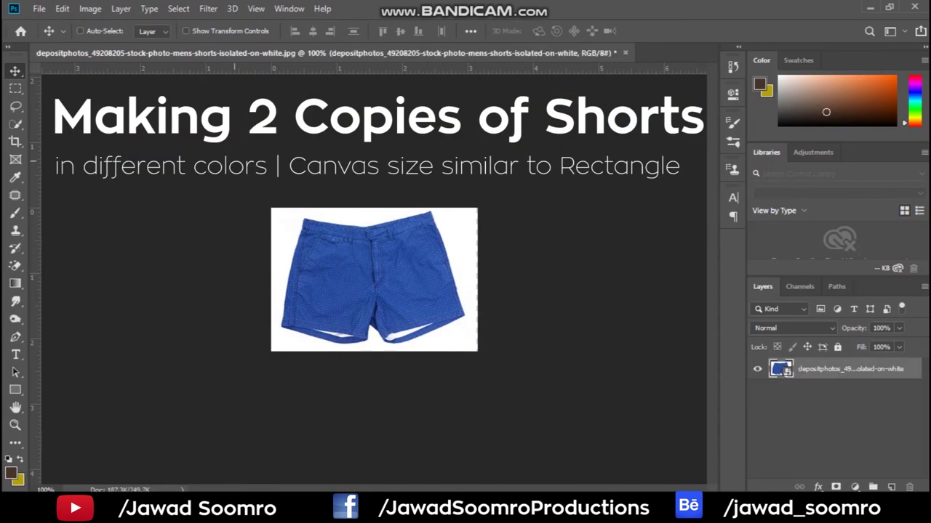
# Step: Erase the white background around the shorts with the Magic Eraser
pyautogui.scroll(3, 373, 279)
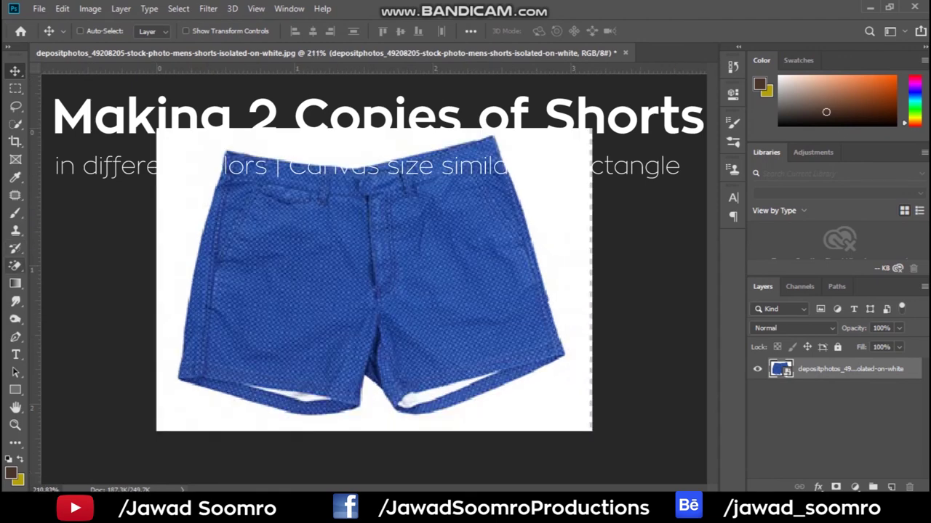
pyautogui.click(15, 265)
pyautogui.click(82, 292)
pyautogui.click(544, 407)
pyautogui.click(422, 206)
# Step: Resize the canvas to 406 x 211 px
pyautogui.press('v')
pyautogui.click(121, 8)
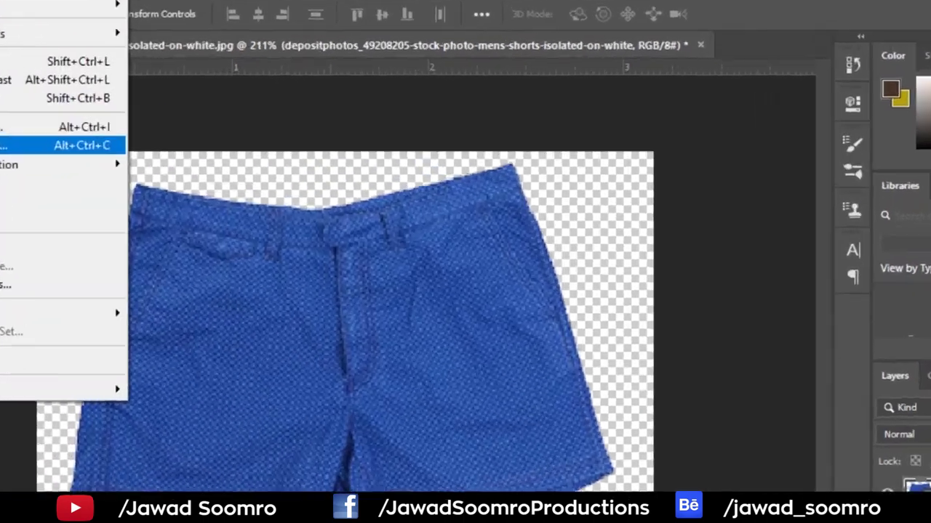
pyautogui.click(66, 145)
pyautogui.click(558, 235)
pyautogui.click(553, 259)
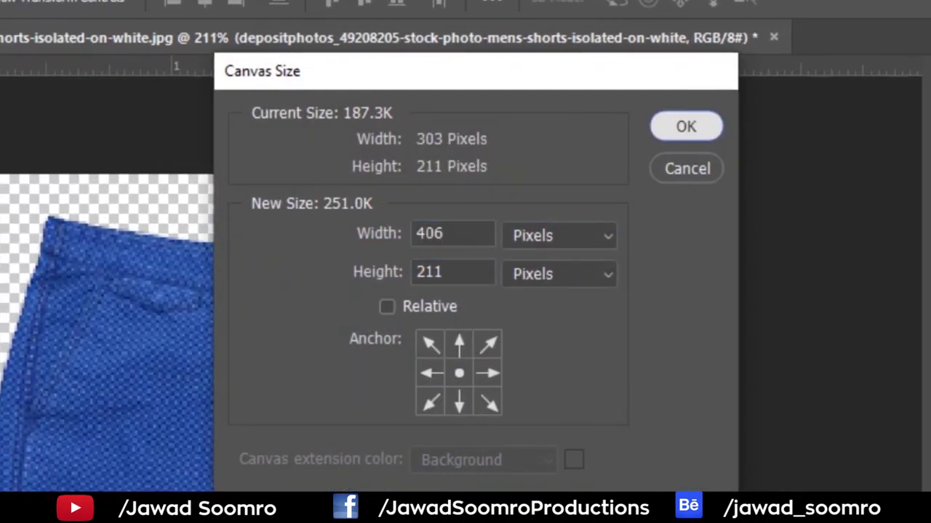
pyautogui.press('Return')
# Step: Duplicate the shorts layer and offset the two pairs of shorts
pyautogui.hotkey('ctrl', 'j')
pyautogui.moveTo(407, 291); pyautogui.dragTo(509, 269)
pyautogui.moveTo(342, 240)
pyautogui.mouseDown()
pyautogui.moveTo(334, 260)
pyautogui.moveTo(266, 207)
pyautogui.mouseUp()
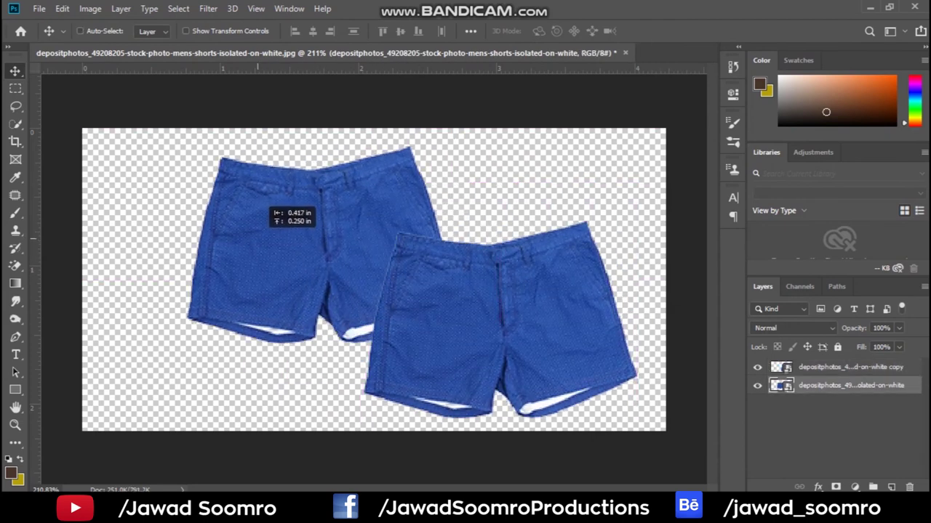
# Step: Duplicate the shorts layer and arrange three overlapping pairs of shorts
pyautogui.click(851, 366)
pyautogui.moveTo(498, 302); pyautogui.dragTo(440, 272)
pyautogui.hotkey('ctrl', 'j')
pyautogui.moveTo(402, 235); pyautogui.dragTo(509, 275)
pyautogui.click(851, 386)
pyautogui.moveTo(363, 305); pyautogui.dragTo(351, 295)
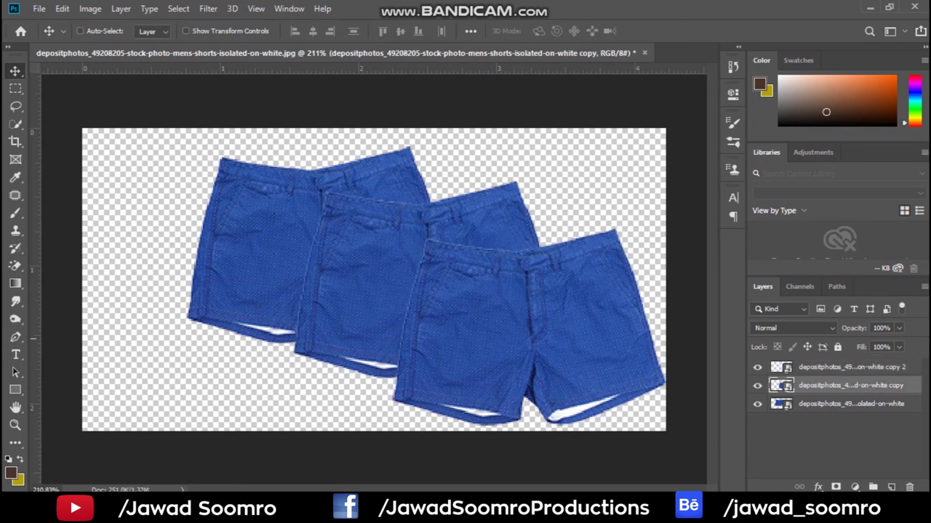
pyautogui.moveTo(240, 225); pyautogui.dragTo(240, 210)
# Step: Colorize the back shorts brown and the middle shorts green with Hue/Saturation adjustments
pyautogui.click(854, 487)
pyautogui.click(836, 356)
pyautogui.click(602, 257)
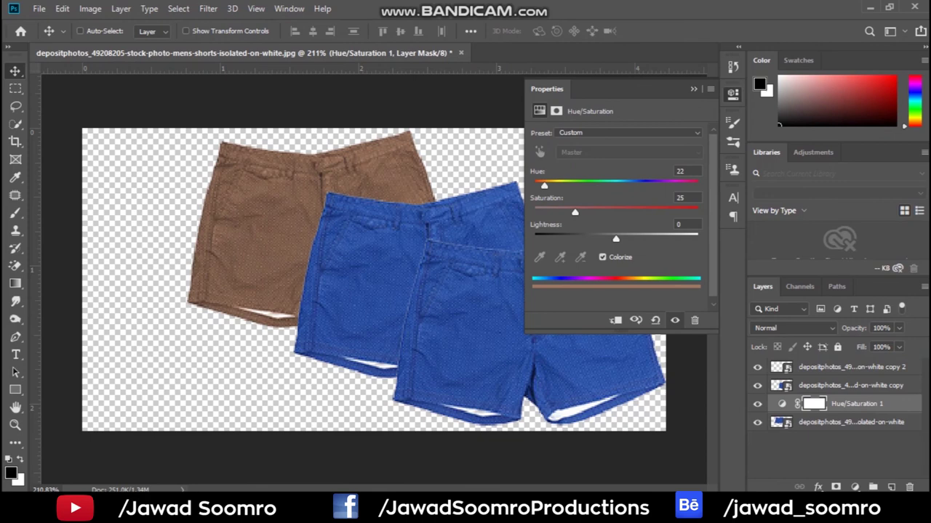
pyautogui.moveTo(856, 404); pyautogui.dragTo(857, 376)
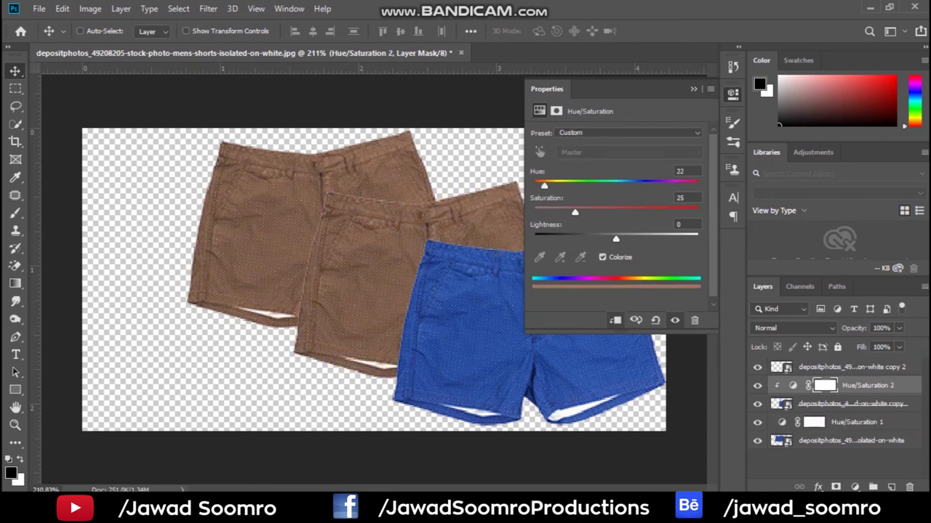
pyautogui.moveTo(623, 186); pyautogui.dragTo(660, 185)
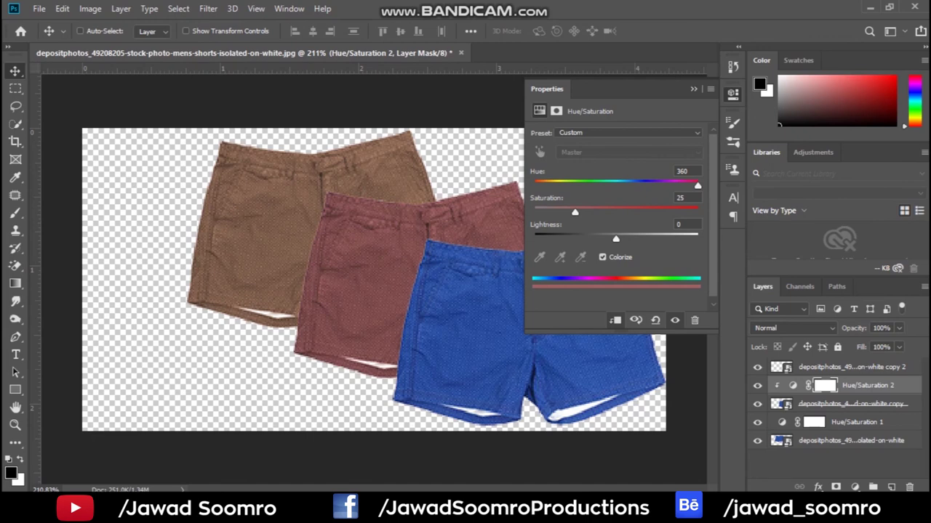
pyautogui.moveTo(658, 185); pyautogui.dragTo(609, 185)
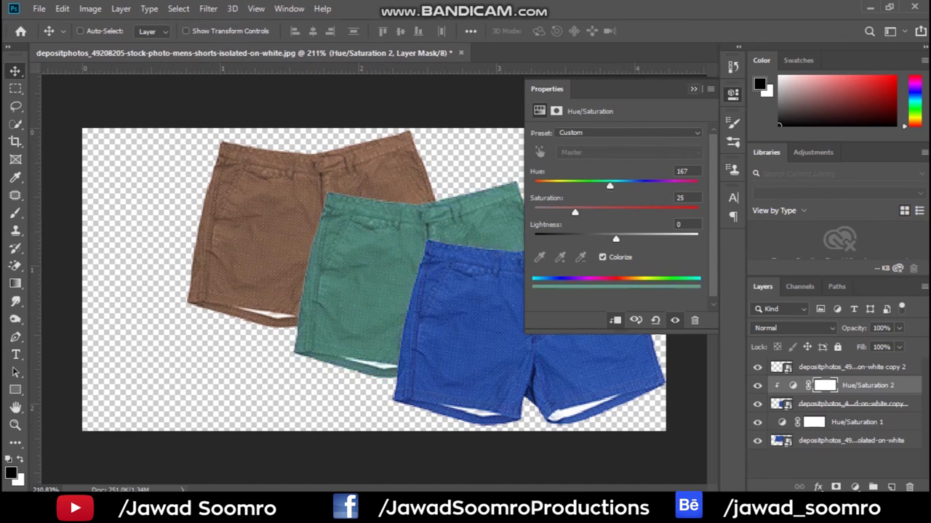
pyautogui.click(733, 93)
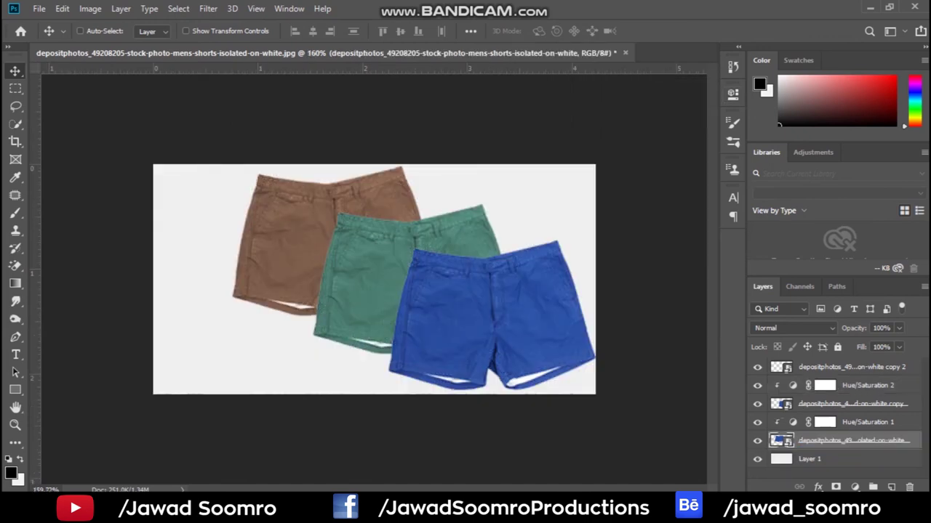
pyautogui.doubleClick(901, 440)
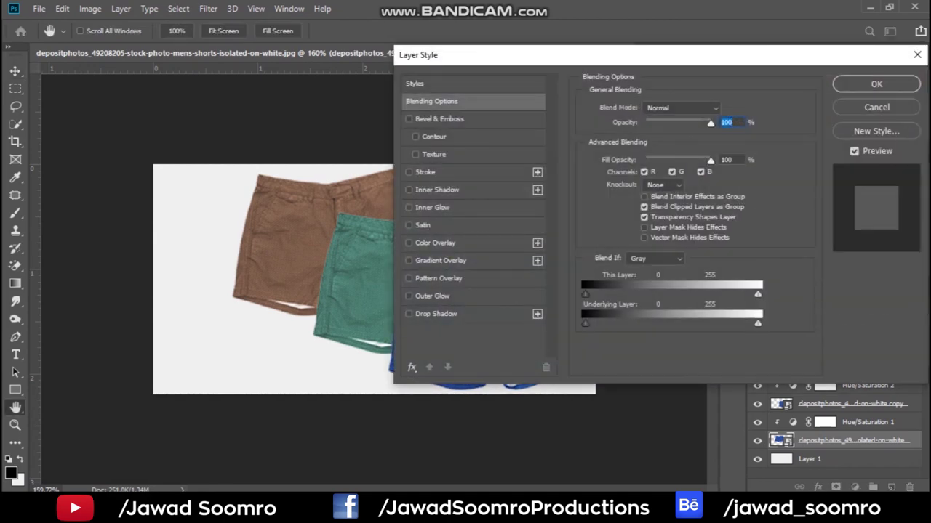
# Step: Give the shorts a soft drop shadow, size 10 at 54% opacity, with no spread
pyautogui.click(435, 314)
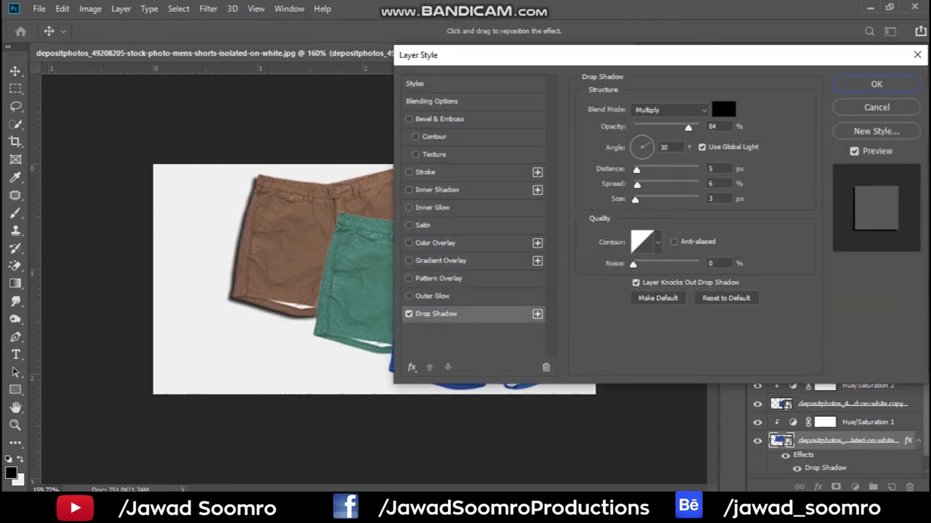
pyautogui.moveTo(509, 55); pyautogui.dragTo(621, 47)
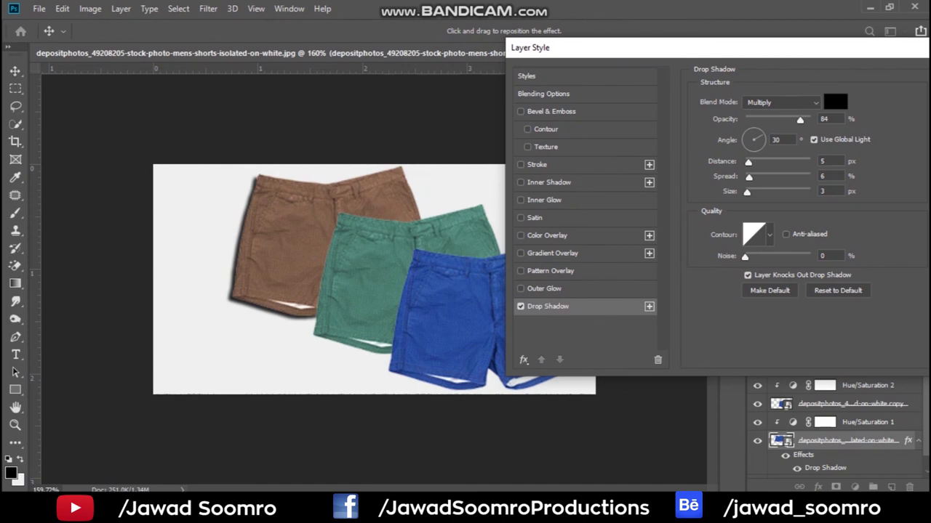
pyautogui.moveTo(748, 162); pyautogui.dragTo(745, 177)
pyautogui.moveTo(746, 192); pyautogui.dragTo(751, 192)
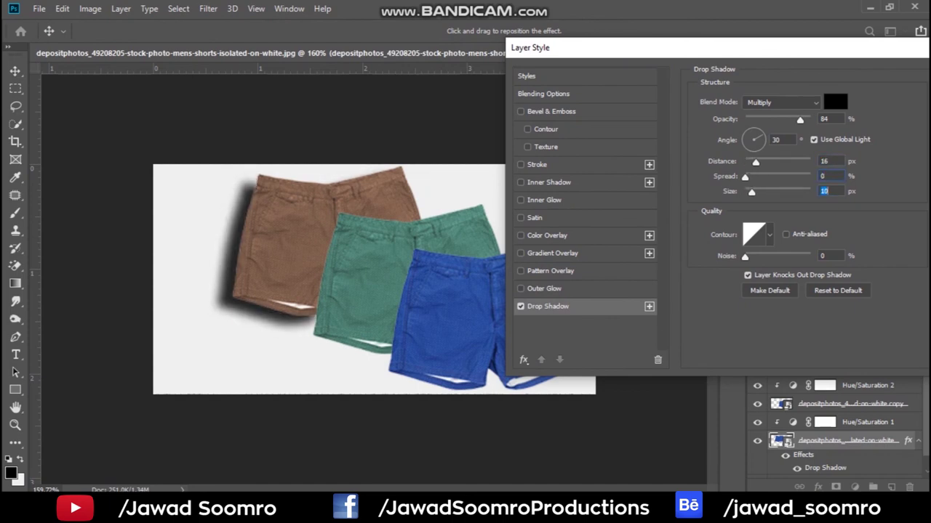
pyautogui.moveTo(291, 255); pyautogui.dragTo(306, 245)
pyautogui.moveTo(800, 119); pyautogui.dragTo(780, 119)
pyautogui.press('Return')
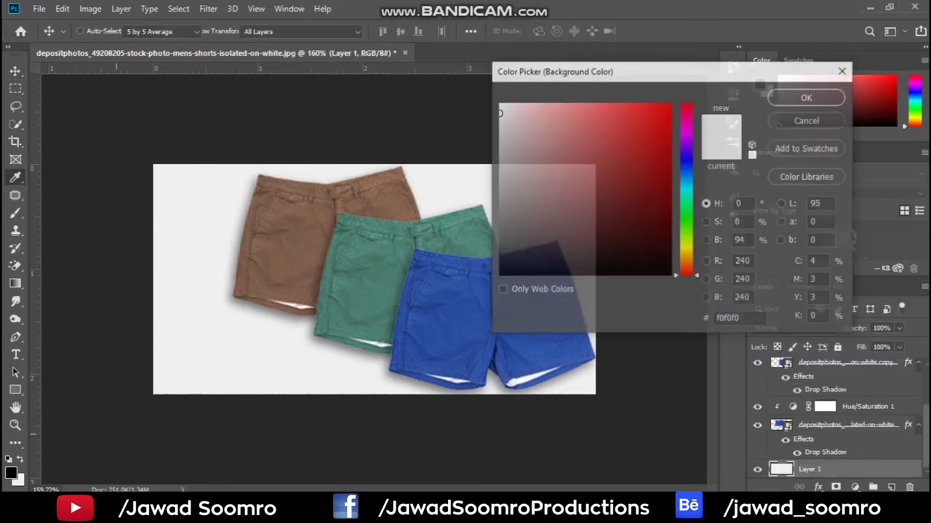
# Step: Apply Filter > Noise > Add Noise to the background
pyautogui.press('m')
pyautogui.click(208, 9)
pyautogui.moveTo(222, 240)
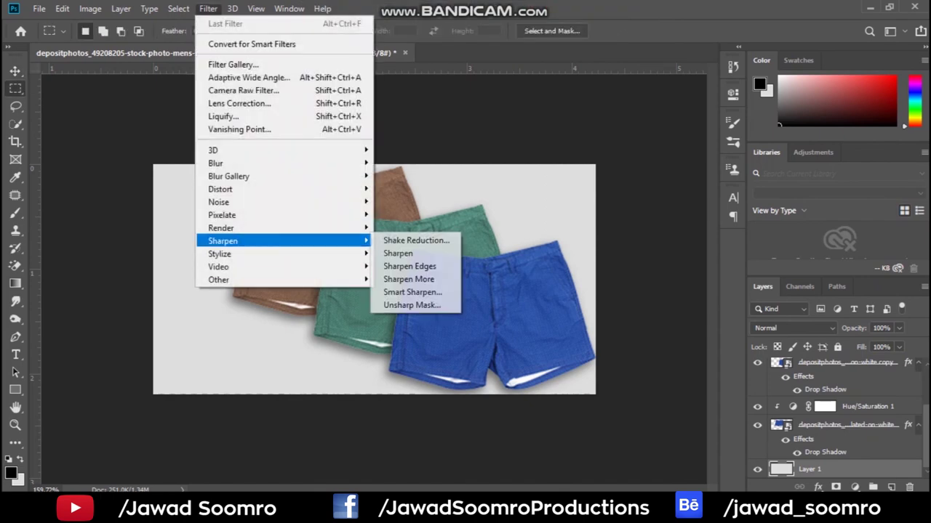
pyautogui.click(405, 202)
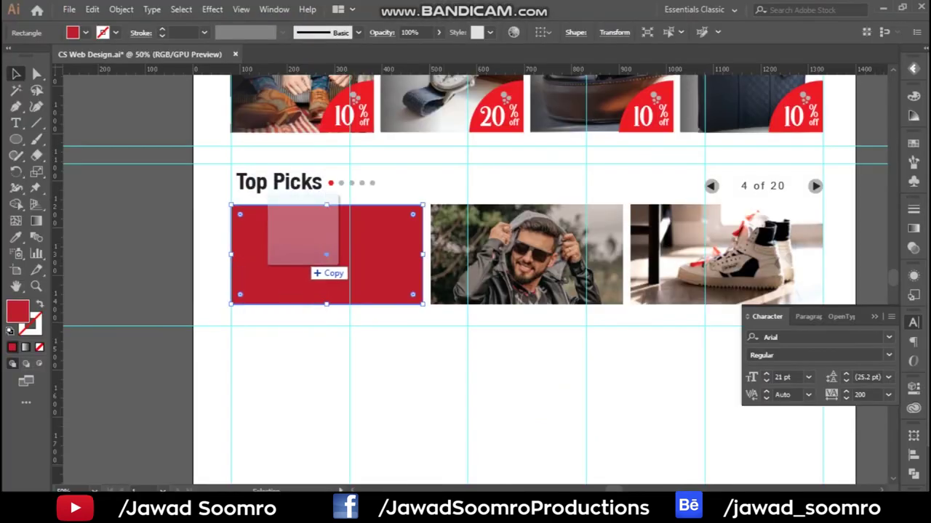
# Step: Place the three-shorts image into the left red Top Picks box and delete the red fill
pyautogui.moveTo(432, 465)
pyautogui.mouseDown()
pyautogui.moveTo(309, 266)
pyautogui.moveTo(343, 249)
pyautogui.mouseUp()
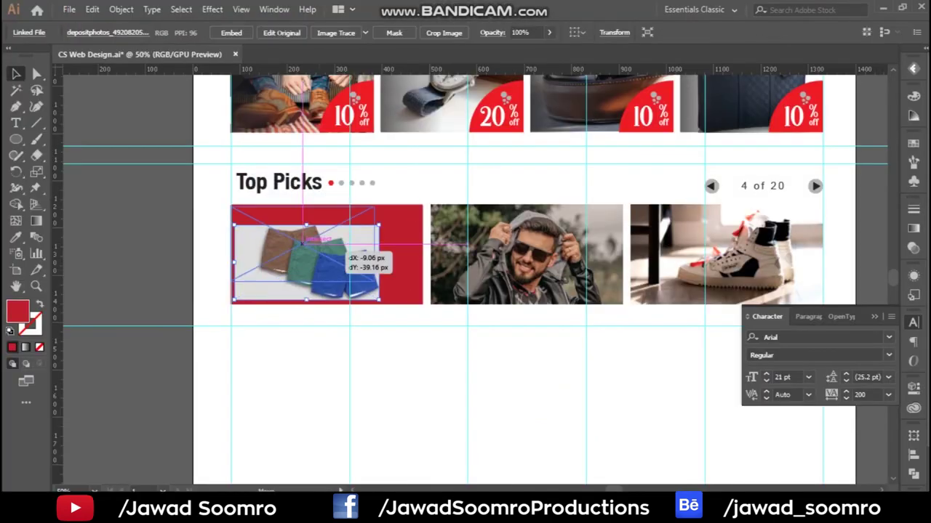
pyautogui.scroll(3, 345, 251)
pyautogui.scroll(3, 345, 251)
pyautogui.scroll(-4, 345, 251)
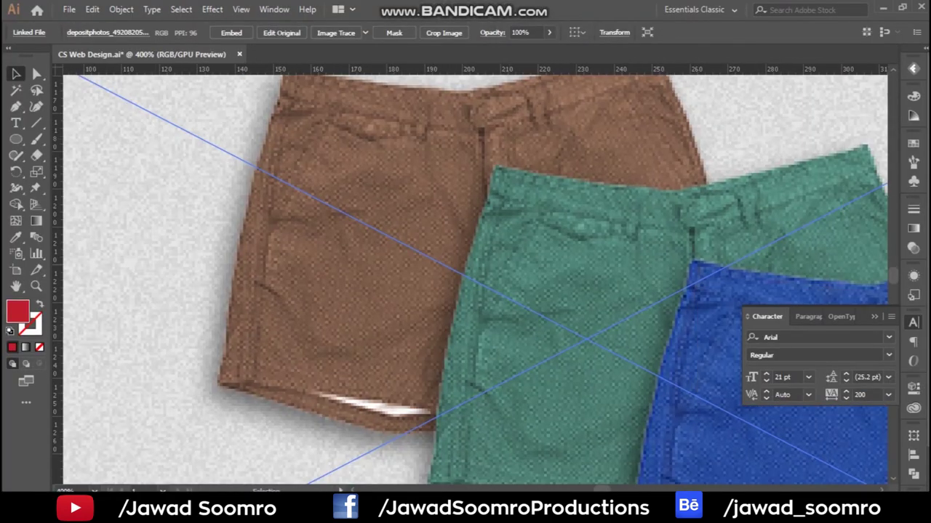
pyautogui.scroll(-5, 344, 251)
pyautogui.press('Delete')
pyautogui.scroll(-2, 345, 251)
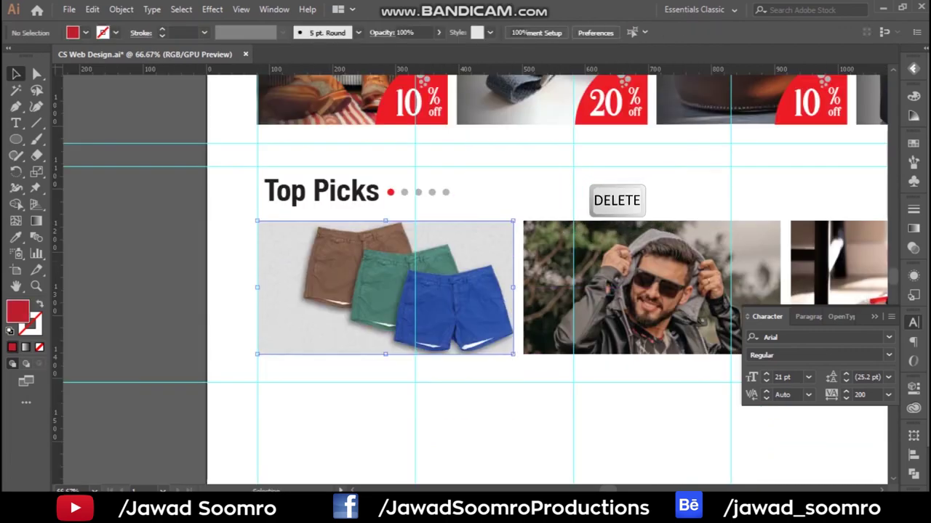
pyautogui.scroll(5, 345, 251)
pyautogui.scroll(-6, 344, 251)
# Step: Change the counter text from '4 of 20' to '3 of 15'
pyautogui.click(709, 221)
pyautogui.scroll(4, 709, 222)
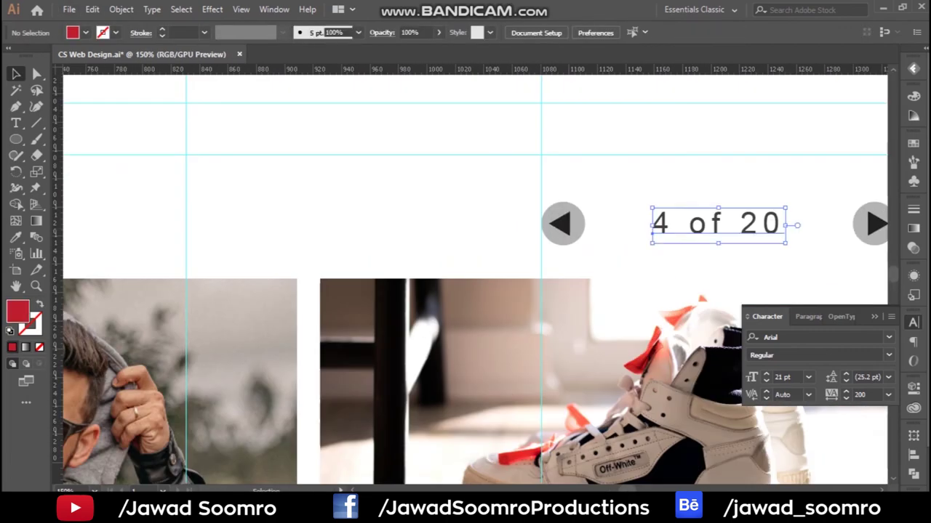
pyautogui.doubleClick(716, 224)
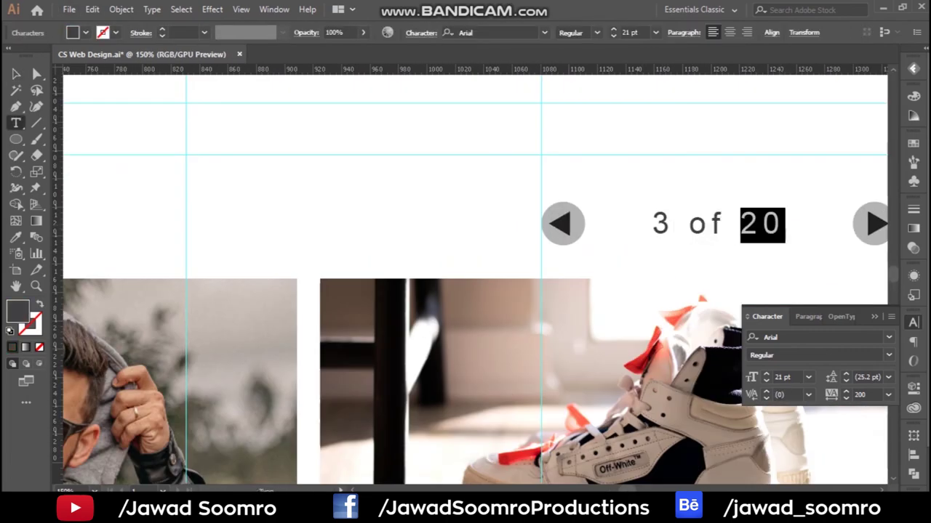
pyautogui.press('Escape')
pyautogui.scroll(-2, 679, 197)
pyautogui.scroll(-2, 679, 198)
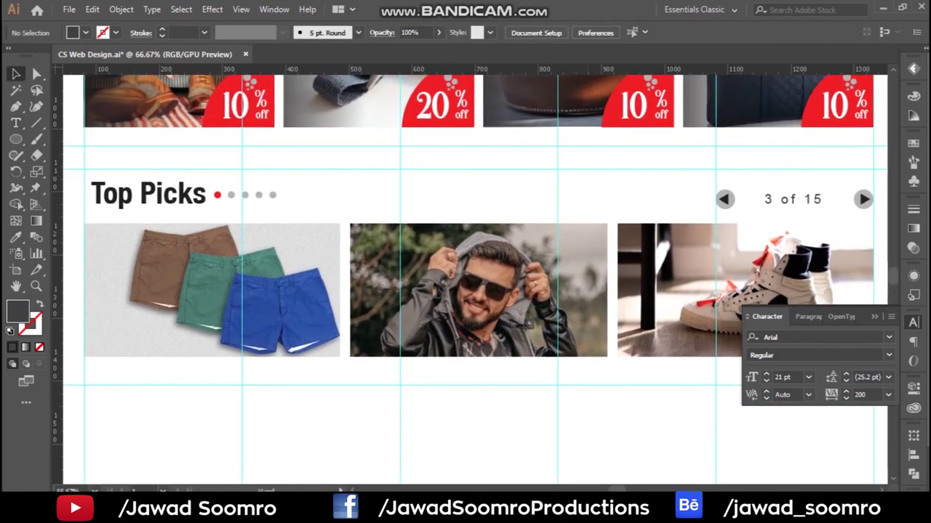
pyautogui.scroll(2, 539, 266)
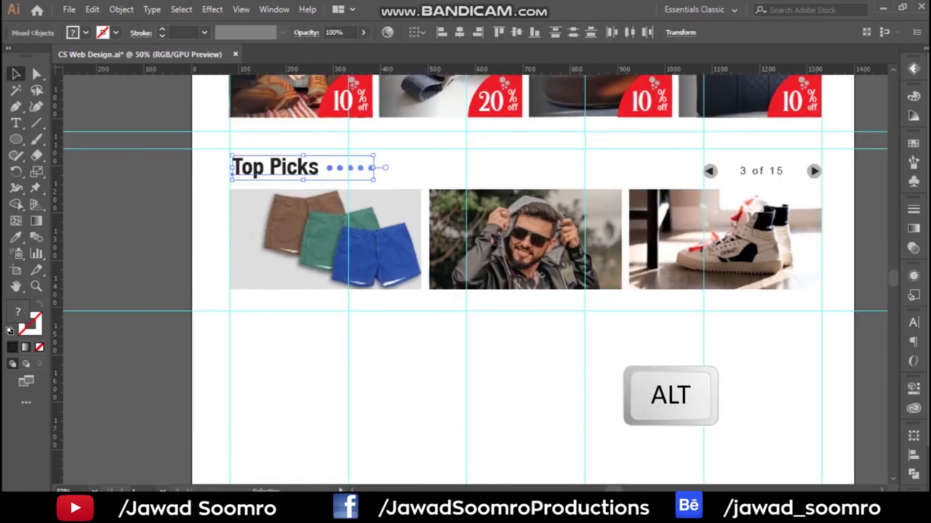
# Step: Copy the Top Picks heading below the row, remove its dots and retype it as 'Most Popular Items Bought'
pyautogui.moveTo(304, 168); pyautogui.dragTo(303, 333)
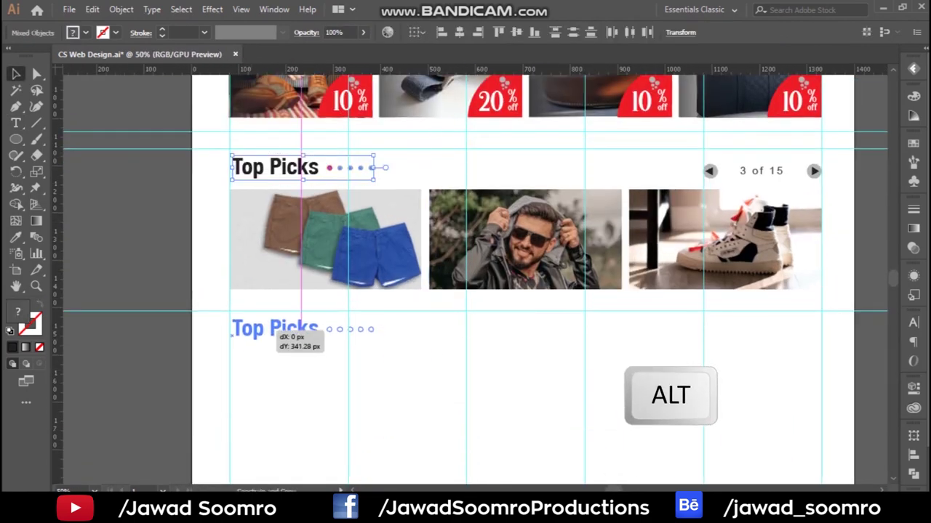
pyautogui.click(436, 408)
pyautogui.click(361, 334)
pyautogui.press('Delete')
pyautogui.tripleClick(275, 333)
pyautogui.write('Most Popular Items Bought')
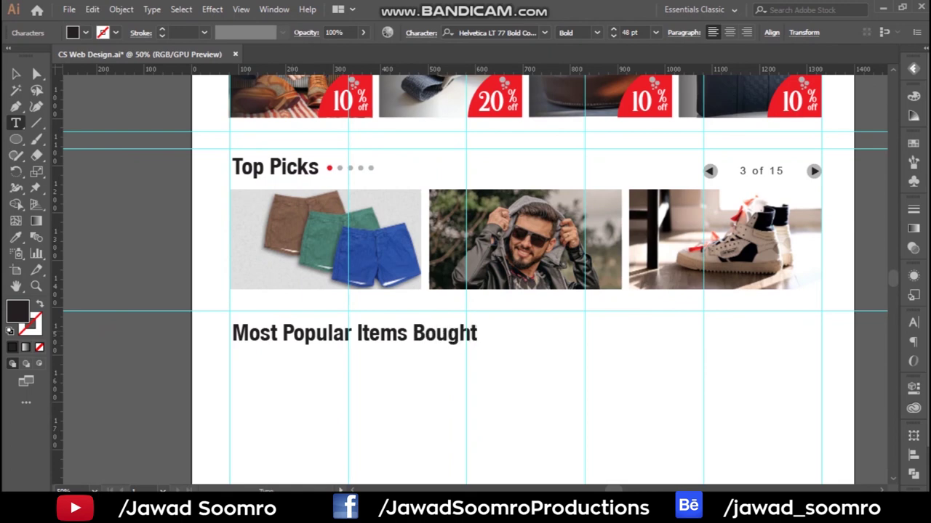
pyautogui.press('Escape')
pyautogui.moveTo(354, 332); pyautogui.dragTo(524, 332)
pyautogui.scroll(-3, 473, 276)
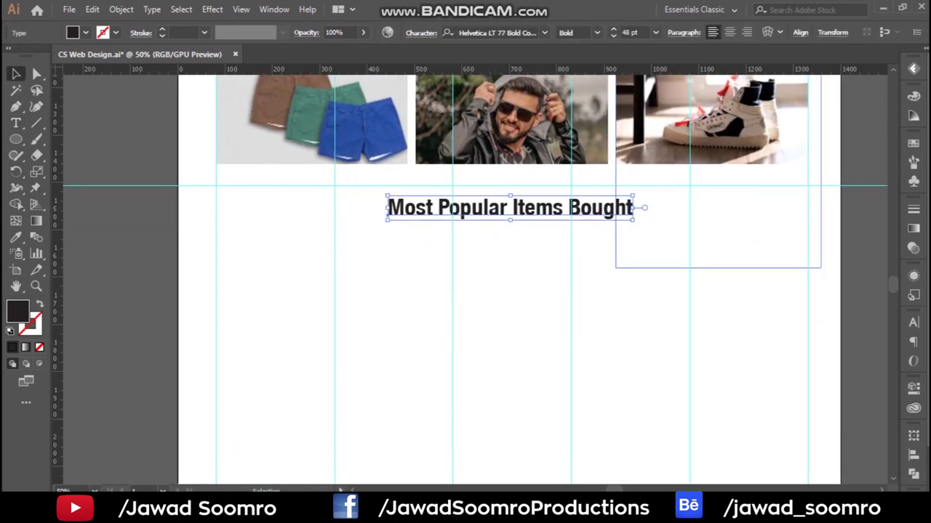
# Step: Centre the heading horizontally on the artboard and draw a tall black rectangle below it
pyautogui.click(800, 32)
pyautogui.click(791, 151)
pyautogui.click(820, 195)
pyautogui.moveTo(282, 359); pyautogui.dragTo(282, 359)
pyautogui.press('v')
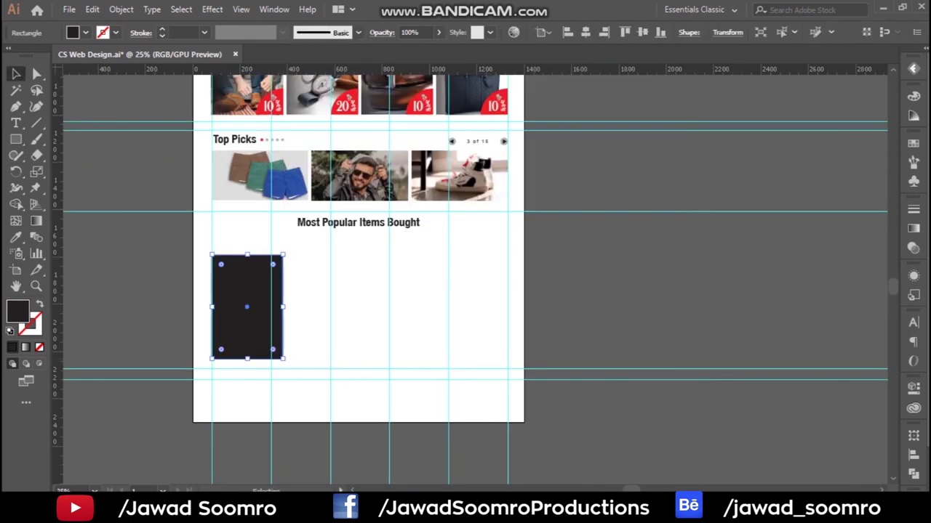
# Step: Duplicate the black rectangle into a row of four equal rectangles
pyautogui.hotkey('ctrl', '=')
pyautogui.hotkey('ctrl', '=')
pyautogui.hotkey('ctrl', '=')
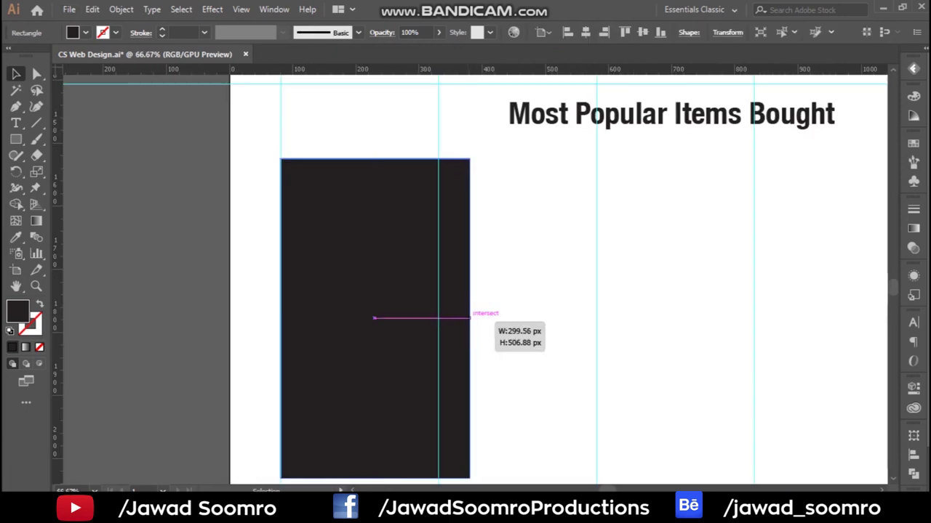
pyautogui.hotkey('ctrl', '-')
pyautogui.hotkey('ctrl', '-')
pyautogui.hotkey('ctrl', '-')
pyautogui.click(432, 317)
pyautogui.hotkey('ctrl', '=')
pyautogui.hotkey('ctrl', '-')
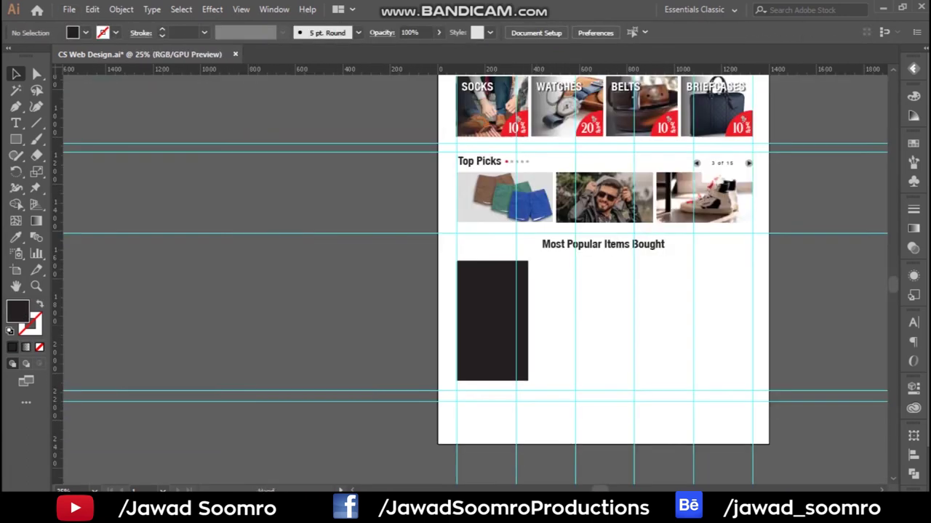
pyautogui.moveTo(448, 334); pyautogui.dragTo(524, 334)
pyautogui.hotkey('ctrl', 'd')
pyautogui.hotkey('ctrl', 'd')
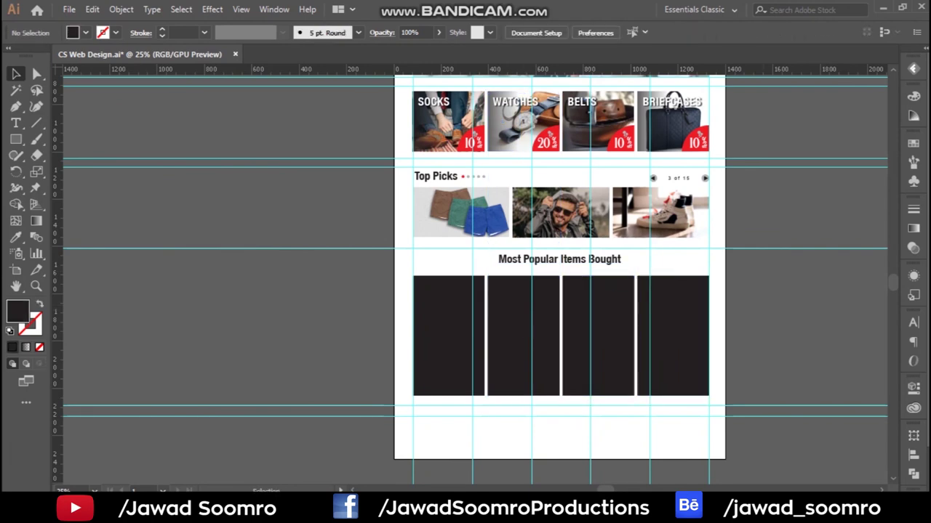
# Step: Fill the four rectangles red and add a -10 px offset path inside them
pyautogui.moveTo(364, 393); pyautogui.dragTo(677, 342)
pyautogui.click(436, 150)
pyautogui.press('v')
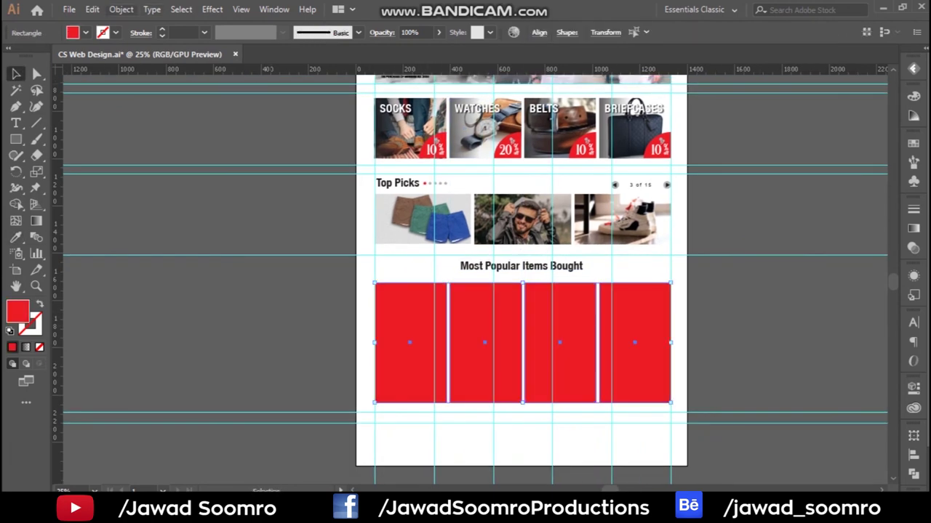
pyautogui.click(121, 9)
pyautogui.click(373, 364)
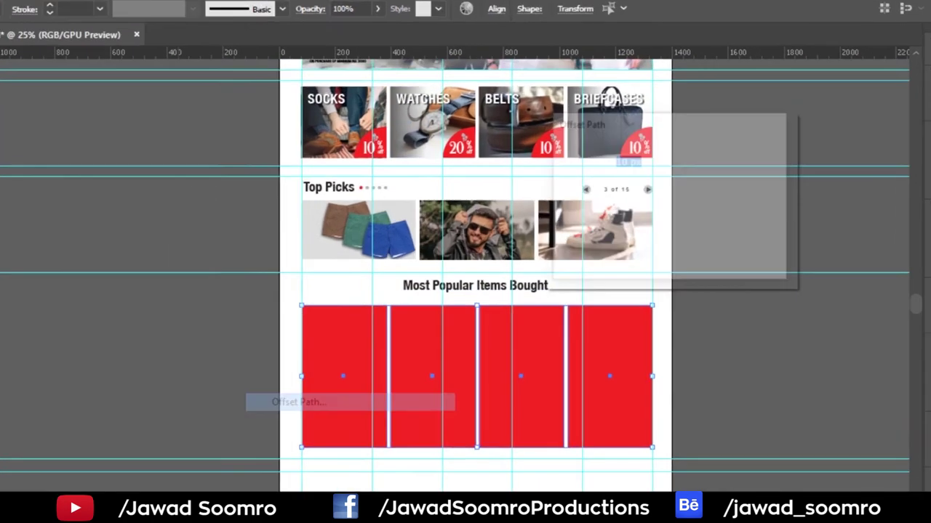
pyautogui.click(571, 248)
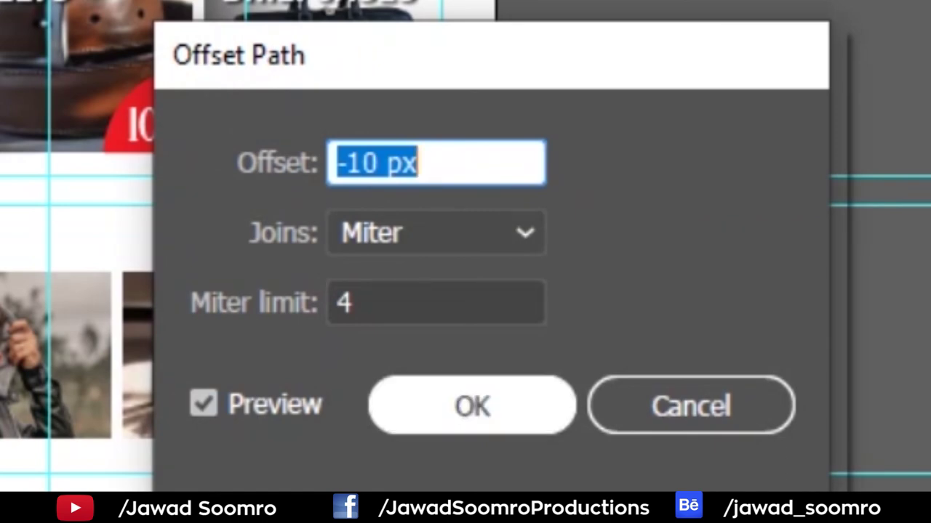
pyautogui.click(472, 406)
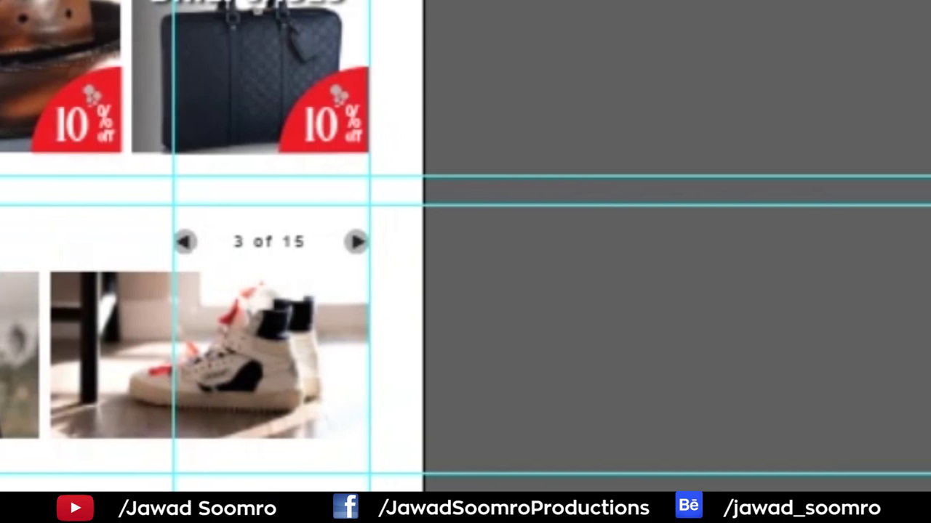
# Step: Delete the inner shapes with Shape Builder, leaving red outlined frames
pyautogui.keyDown('alt'); pyautogui.click(218, 259); pyautogui.keyUp('alt')
pyautogui.keyDown('alt'); pyautogui.click(418, 259); pyautogui.keyUp('alt')
pyautogui.keyDown('alt'); pyautogui.click(614, 260); pyautogui.keyUp('alt')
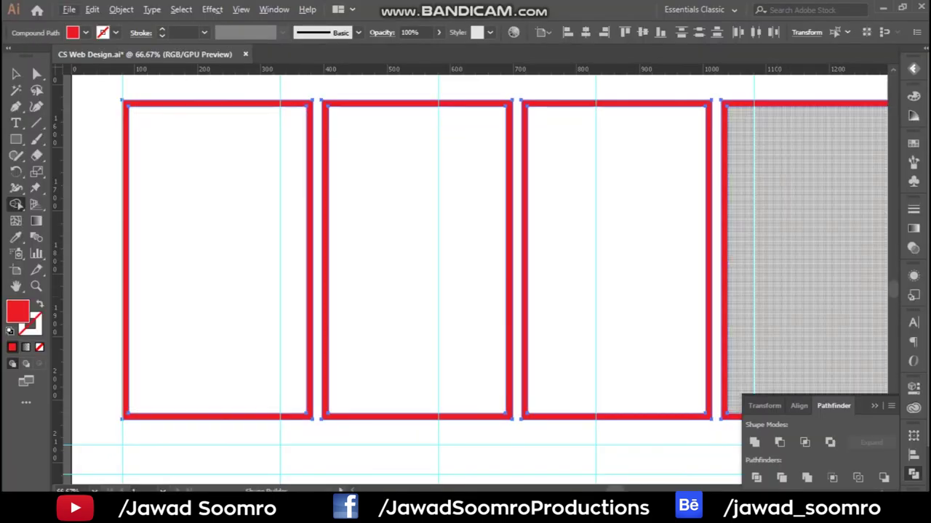
pyautogui.hotkey('ctrl', '-')
pyautogui.hotkey('ctrl', '-')
pyautogui.press('v')
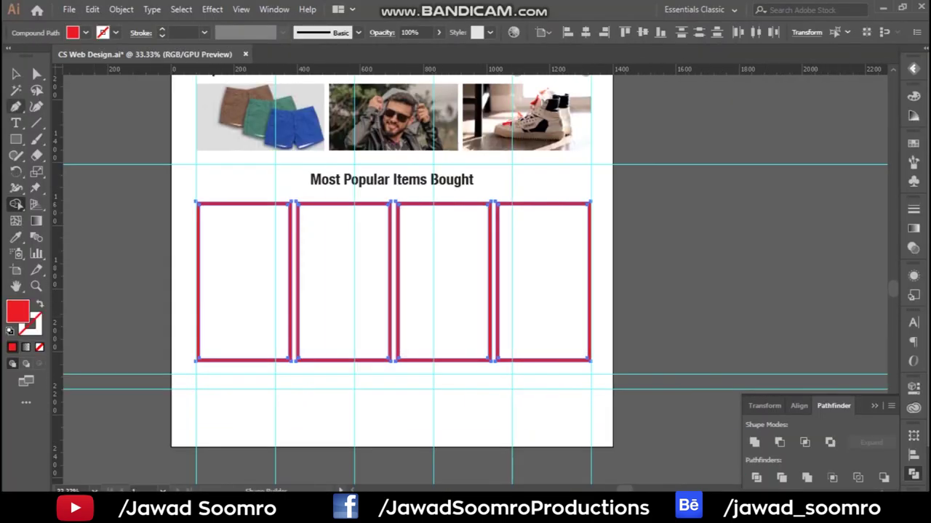
pyautogui.hotkey('ctrl', 'shift', 'a')
pyautogui.moveTo(615, 106); pyautogui.dragTo(292, 217)
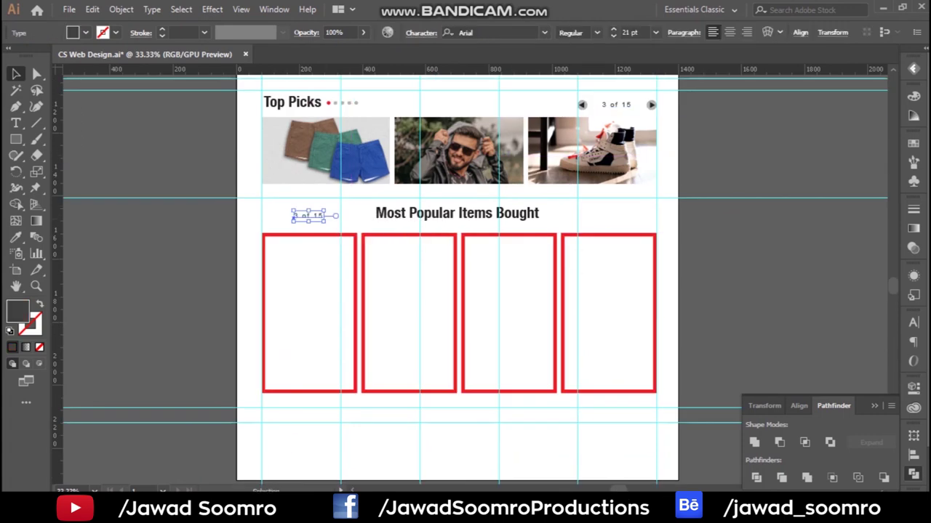
# Step: Make the 'this week' label bold, position it and draw a red box for it
pyautogui.hotkey('ctrl', '+')
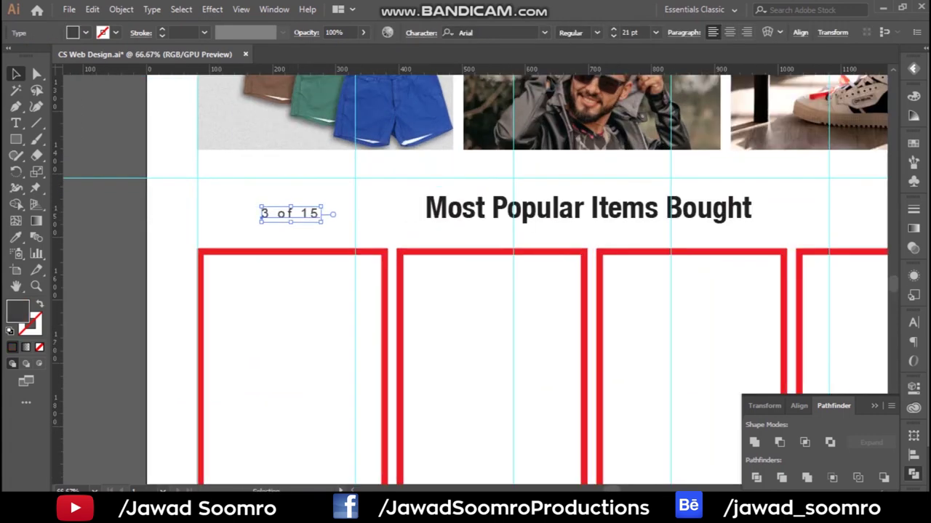
pyautogui.write('this week')
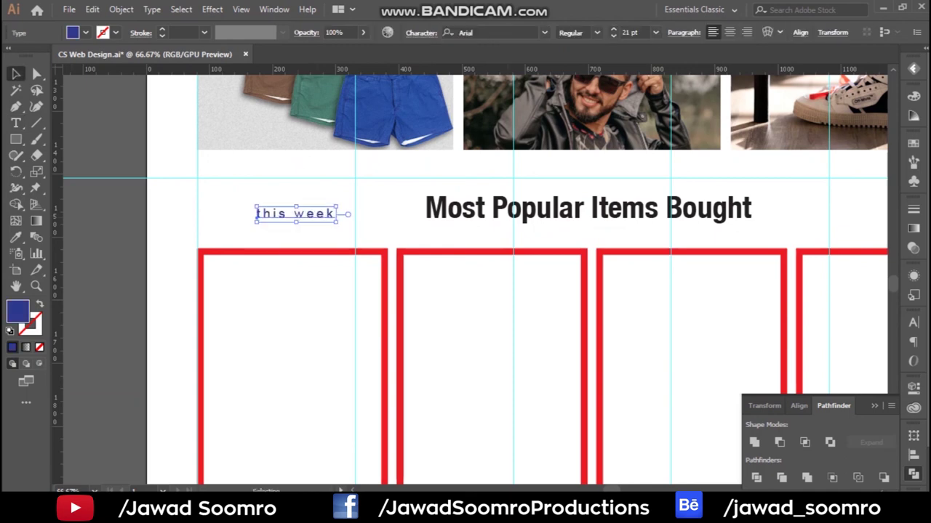
pyautogui.click(596, 32)
pyautogui.click(571, 149)
pyautogui.hotkey('ctrl', '+')
pyautogui.moveTo(380, 201); pyautogui.dragTo(380, 271)
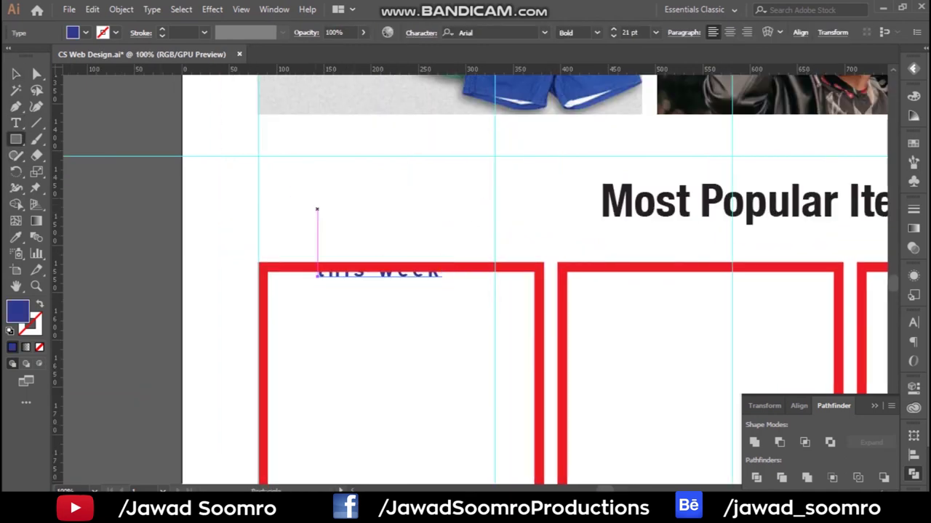
pyautogui.moveTo(441, 216); pyautogui.dragTo(441, 216)
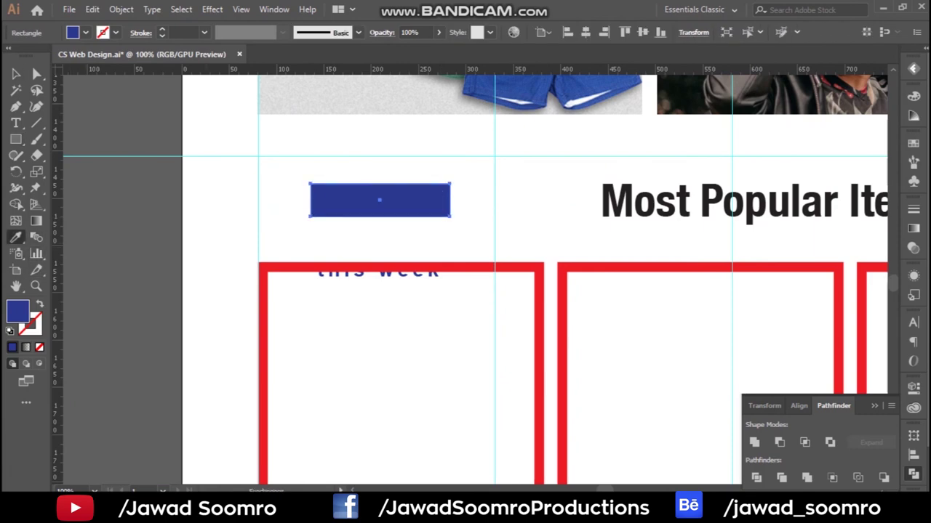
pyautogui.click(263, 306)
pyautogui.press('v')
pyautogui.hotkey('ctrl', 'shift', 'a')
# Step: Send the red box behind the 'this week' text and copy the label right of the heading
pyautogui.rightClick(384, 203)
pyautogui.click(633, 455)
pyautogui.click(85, 32)
pyautogui.press('Escape')
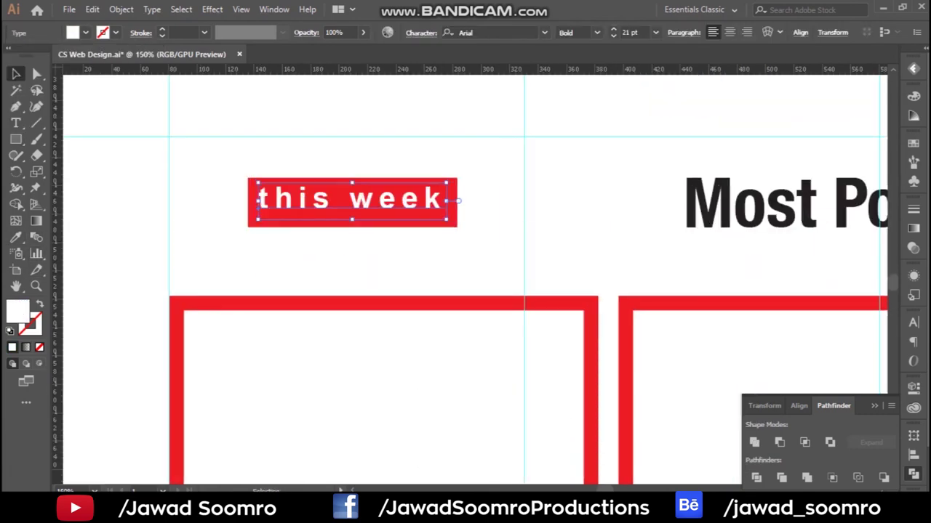
pyautogui.hotkey('ctrl', '-')
pyautogui.moveTo(175, 225); pyautogui.dragTo(794, 225)
pyautogui.moveTo(836, 258); pyautogui.dragTo(836, 258)
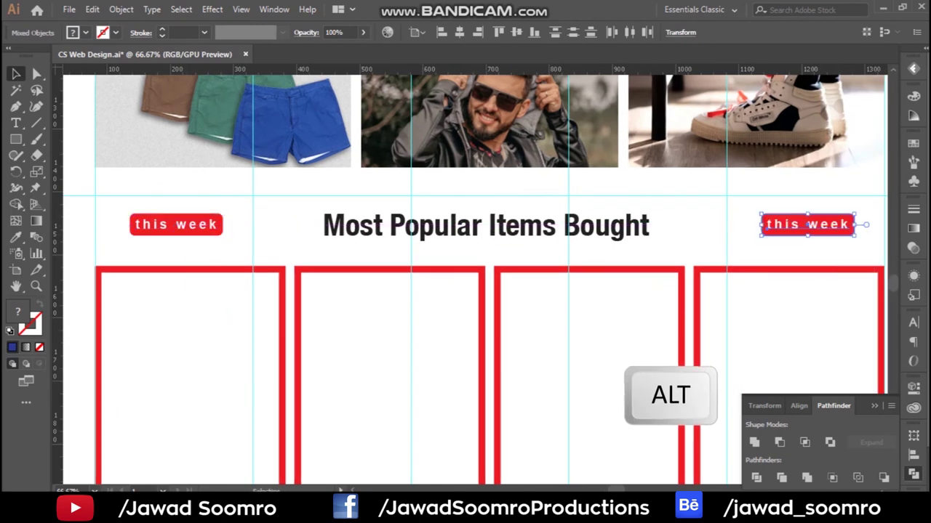
# Step: Retype the copied label to read 'this month'
pyautogui.hotkey('ctrl', '+')
pyautogui.hotkey('ctrl', '+')
pyautogui.doubleClick(574, 240)
pyautogui.doubleClick(623, 240)
pyautogui.write('month')
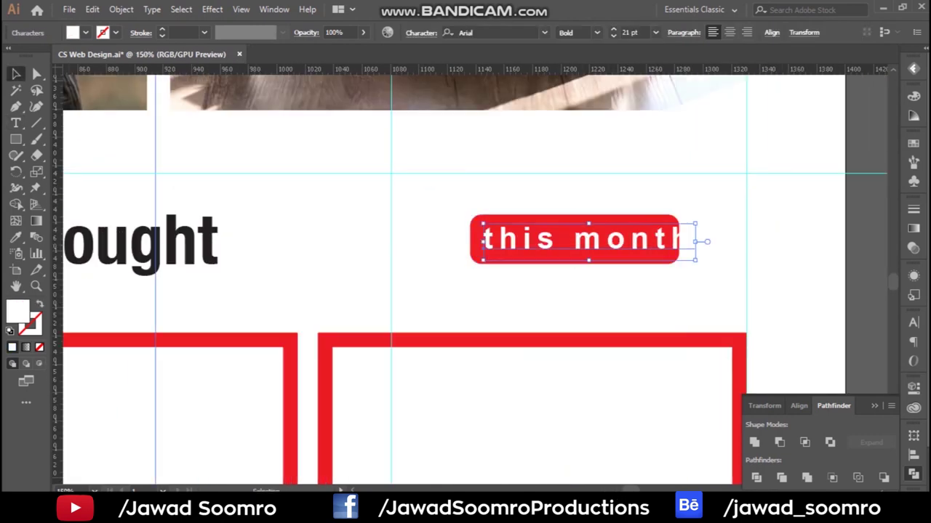
# Step: Set the label letter tracking to 100
pyautogui.click(913, 322)
pyautogui.click(888, 395)
pyautogui.click(901, 381)
pyautogui.hscroll(-10, 473, 276)
pyautogui.click(309, 240)
pyautogui.click(888, 394)
pyautogui.click(902, 367)
pyautogui.click(313, 264)
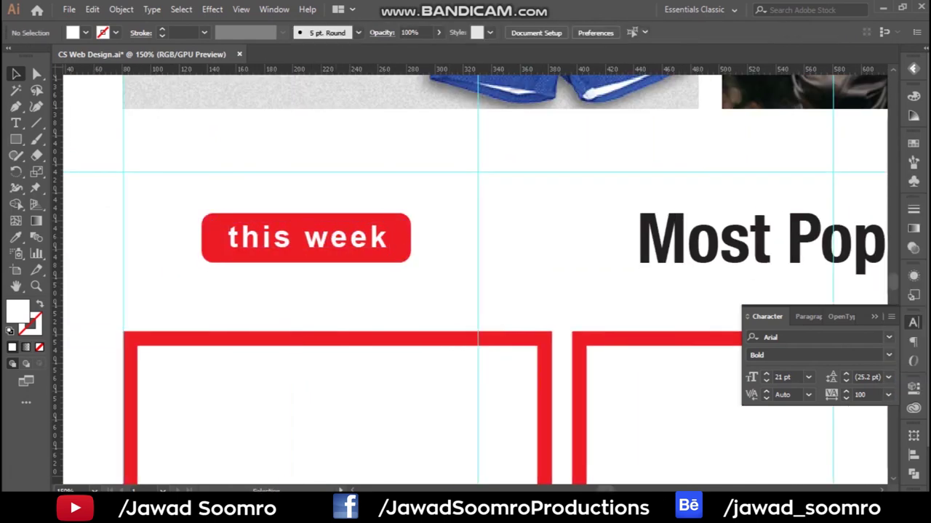
pyautogui.scroll(2, 314, 264)
pyautogui.scroll(-5, 480, 272)
pyautogui.click(480, 272)
# Step: Try shrinking and placing the jeans photo in the first frame, then undo the resize
pyautogui.scroll(-3, 480, 272)
pyautogui.moveTo(480, 272)
pyautogui.mouseDown()
pyautogui.moveTo(407, 218)
pyautogui.moveTo(367, 273)
pyautogui.moveTo(367, 292)
pyautogui.mouseUp()
pyautogui.scroll(-3, 393, 211)
pyautogui.scroll(3, 393, 211)
pyautogui.scroll(4, 278, 102)
pyautogui.scroll(1, 278, 102)
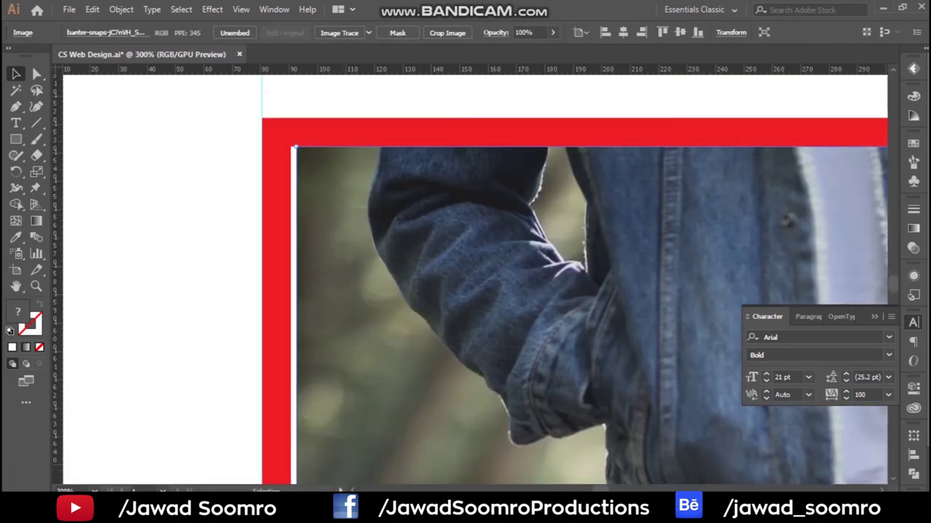
pyautogui.moveTo(295, 145); pyautogui.dragTo(294, 146)
pyautogui.scroll(-3, 295, 145)
pyautogui.scroll(-3, 294, 146)
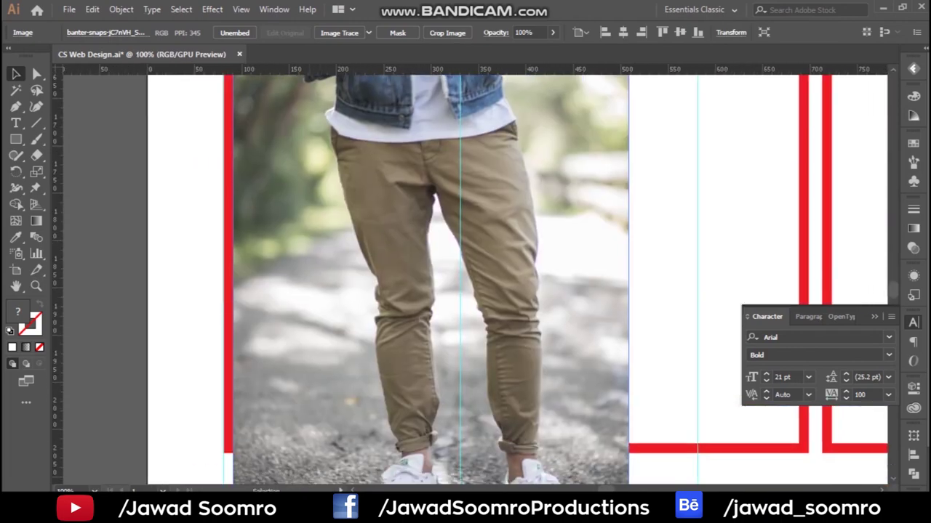
pyautogui.scroll(-2, 295, 145)
pyautogui.moveTo(539, 429); pyautogui.dragTo(332, 367)
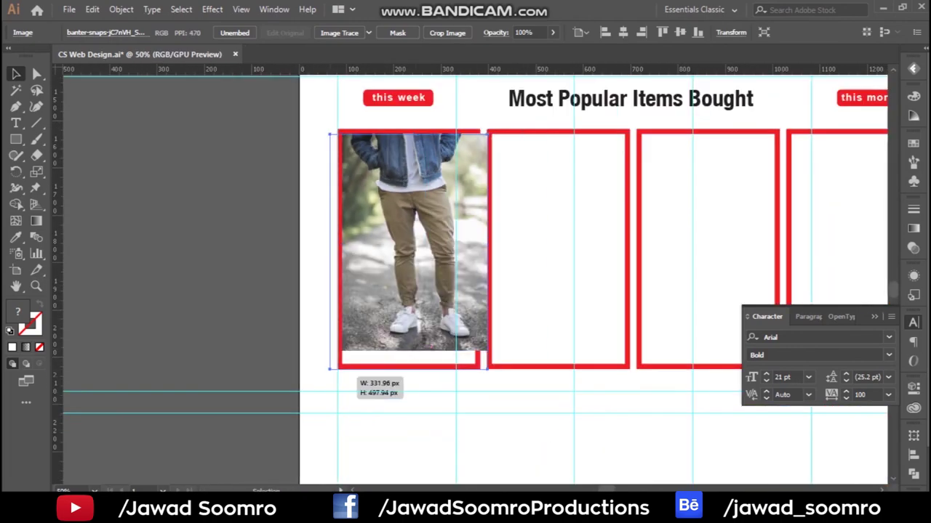
pyautogui.hotkey('ctrl', 'z')
pyautogui.hotkey('ctrl', 'z')
# Step: Draw a box filling the first frame, copy it to the second, and clip the jeans photo
pyautogui.moveTo(338, 134); pyautogui.dragTo(477, 364)
pyautogui.press('v')
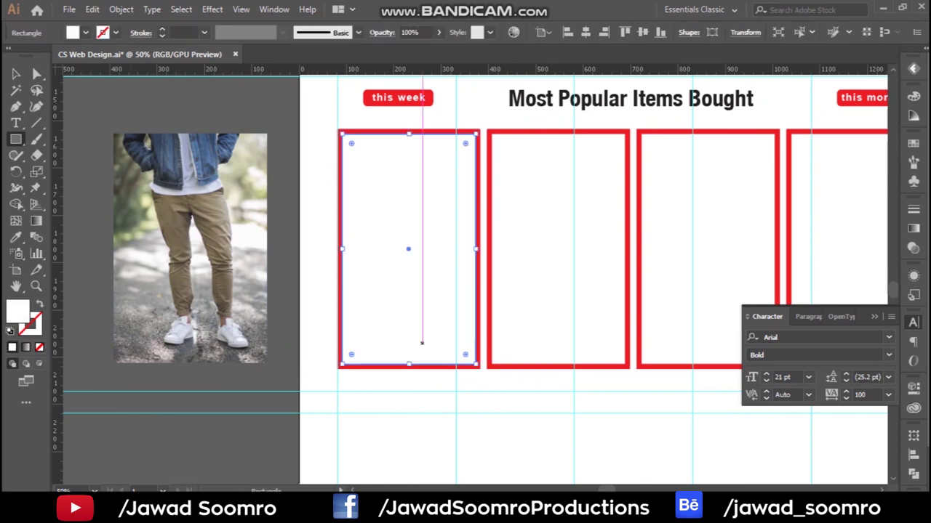
pyautogui.moveTo(407, 249)
pyautogui.mouseDown()
pyautogui.moveTo(557, 249)
pyautogui.moveTo(189, 247)
pyautogui.moveTo(407, 250)
pyautogui.mouseUp()
pyautogui.rightClick(216, 196)
pyautogui.click(262, 298)
pyautogui.rightClick(217, 197)
pyautogui.press('Escape')
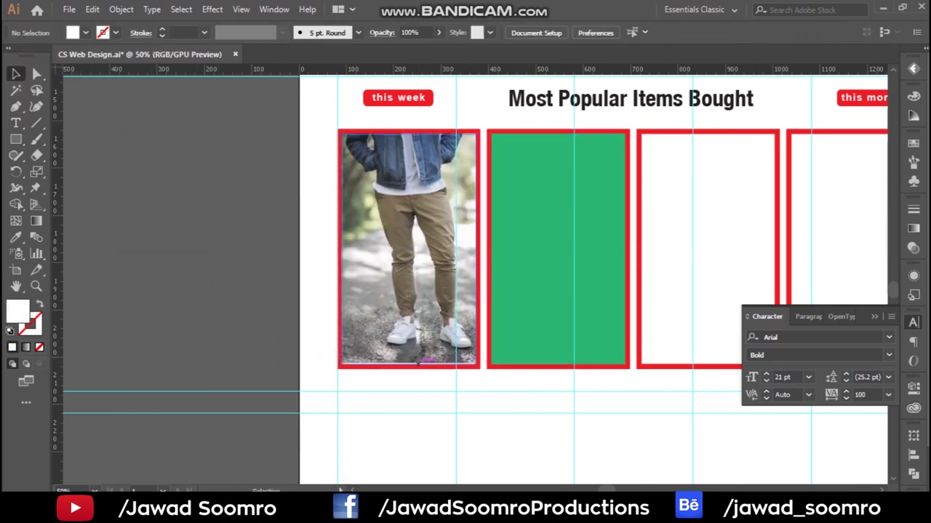
pyautogui.doubleClick(407, 249)
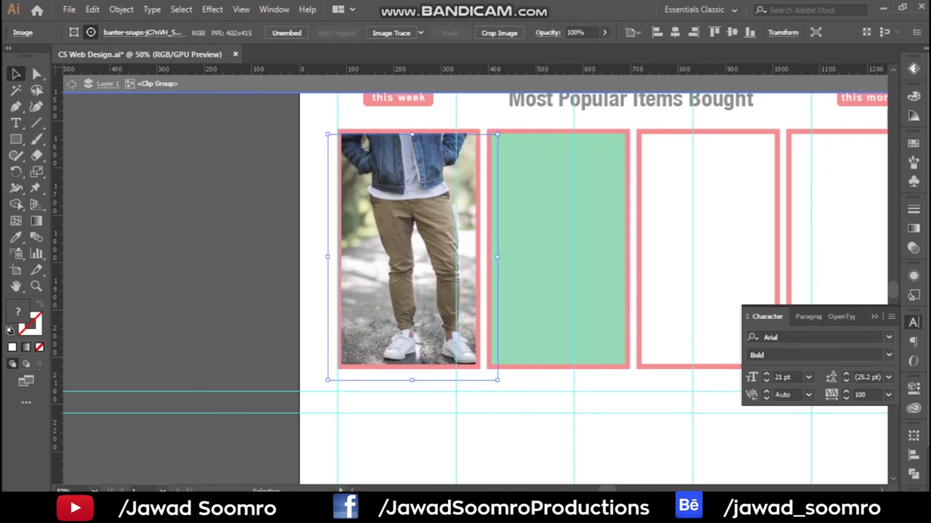
pyautogui.press('Escape')
# Step: Bring in the man's photo, scale it over the second frame and clip it to the green box
pyautogui.hotkey('alt', 'Tab')
pyautogui.moveTo(230, 94)
pyautogui.mouseDown()
pyautogui.moveTo(427, 456)
pyautogui.moveTo(396, 364)
pyautogui.mouseUp()
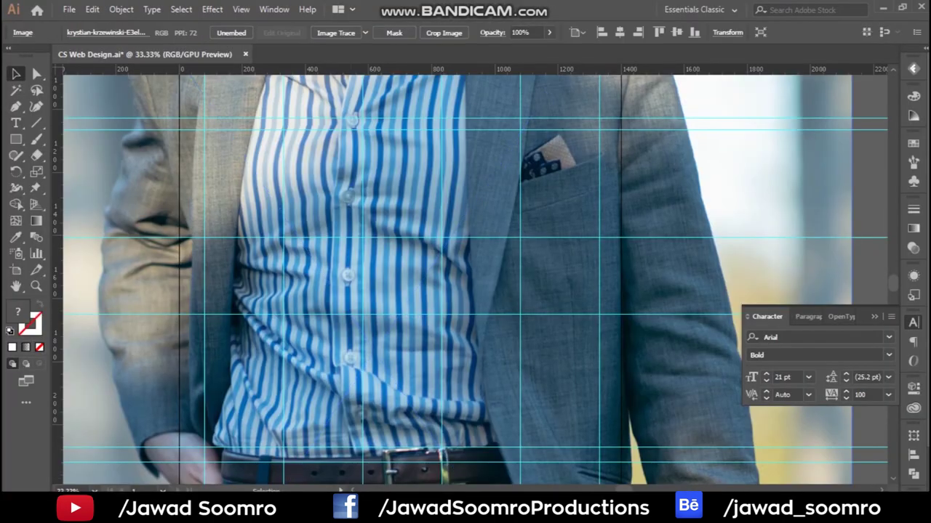
pyautogui.hotkey('ctrl', '-')
pyautogui.hotkey('ctrl', '-')
pyautogui.hotkey('ctrl', '-')
pyautogui.moveTo(454, 438); pyautogui.dragTo(461, 214)
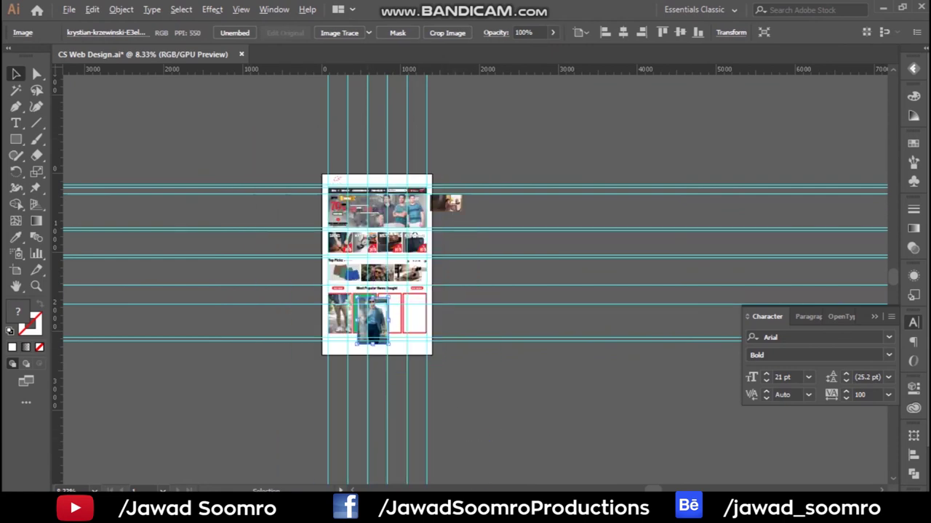
pyautogui.hotkey('ctrl', '+')
pyautogui.hotkey('ctrl', '+')
pyautogui.hotkey('ctrl', '+')
pyautogui.moveTo(374, 342); pyautogui.dragTo(349, 348)
pyautogui.hotkey('ctrl', '[')
pyautogui.scroll(-3, 436, 291)
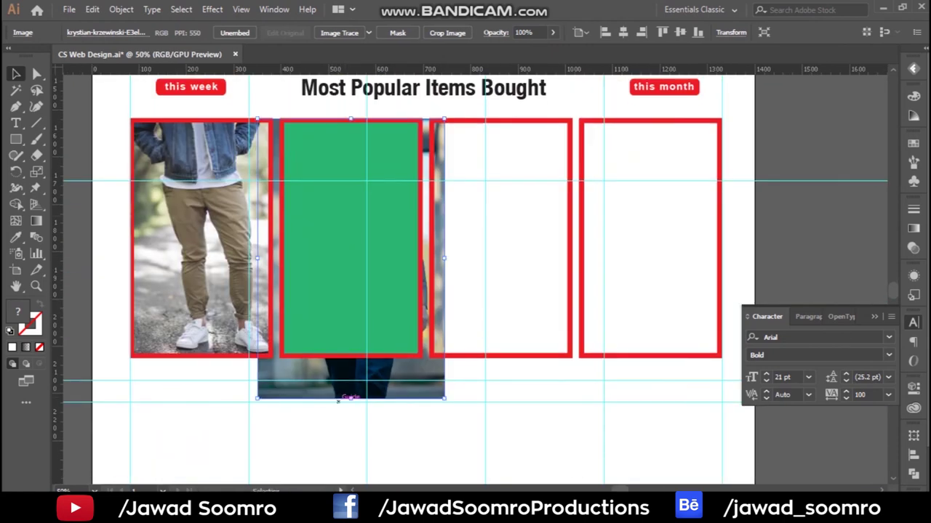
pyautogui.rightClick(347, 93)
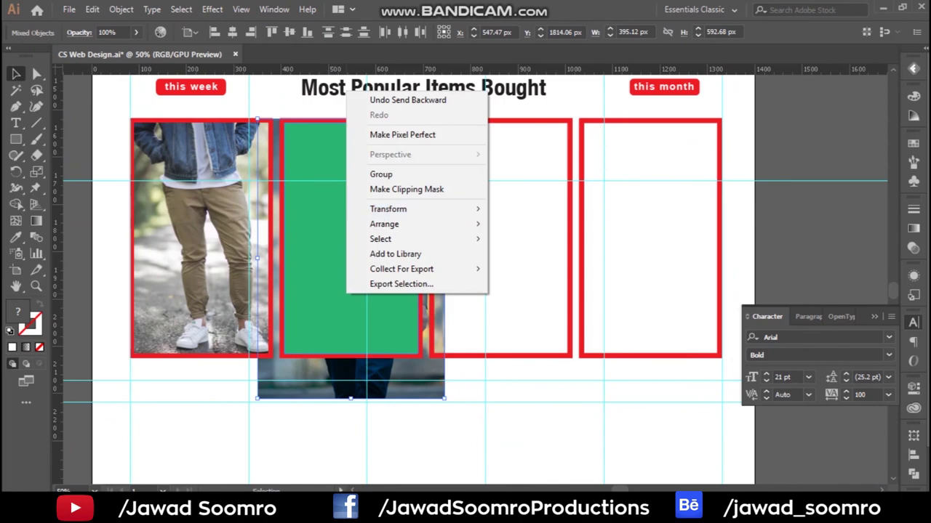
pyautogui.click(406, 189)
pyautogui.doubleClick(349, 240)
pyautogui.hotkey('ctrl', '+')
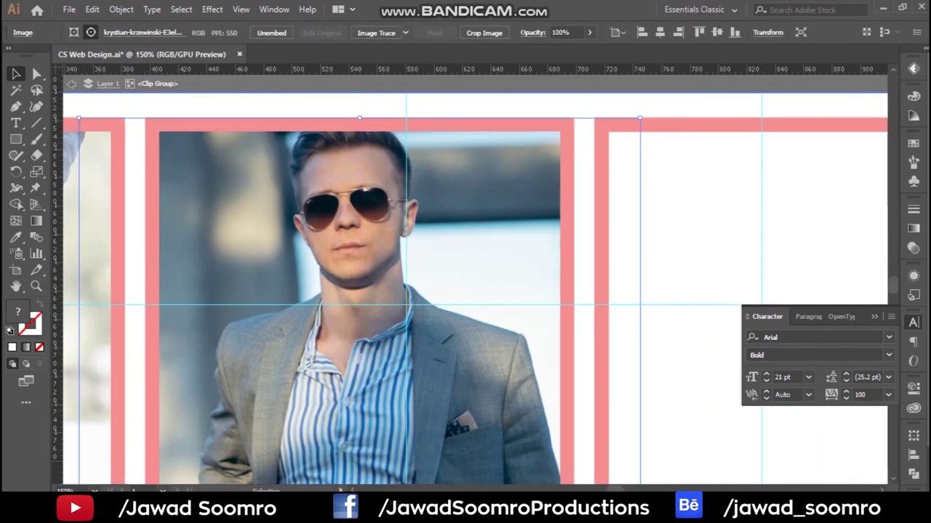
pyautogui.hotkey('ctrl', '-')
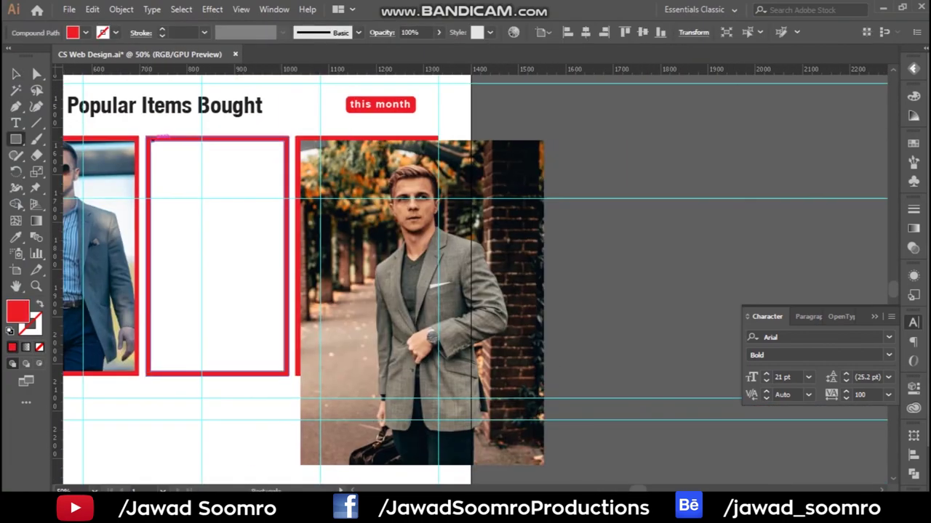
# Step: Draw a red placeholder rectangle in the empty frame and place the street photo, scaled down
pyautogui.moveTo(297, 368); pyautogui.dragTo(287, 373)
pyautogui.moveTo(216, 256); pyautogui.dragTo(366, 256)
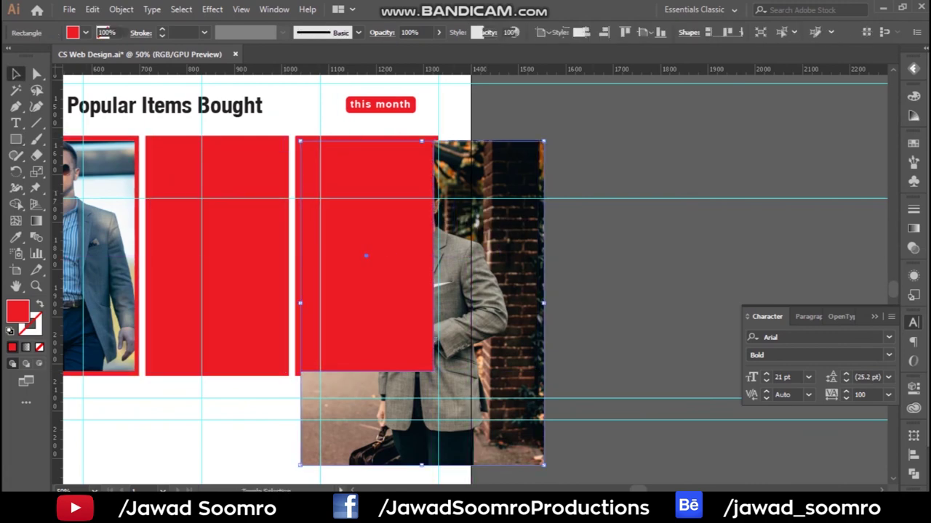
pyautogui.hotkey('ctrl', '7')
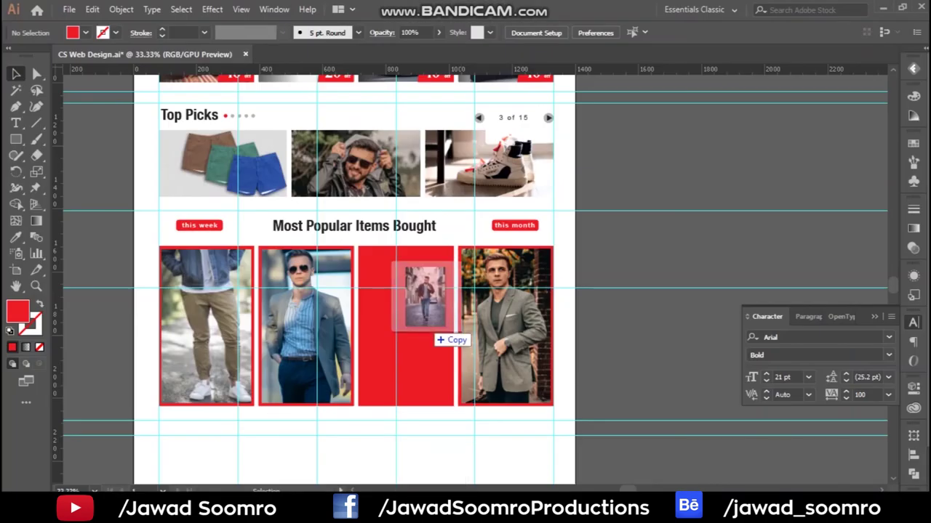
pyautogui.moveTo(436, 473); pyautogui.dragTo(437, 323)
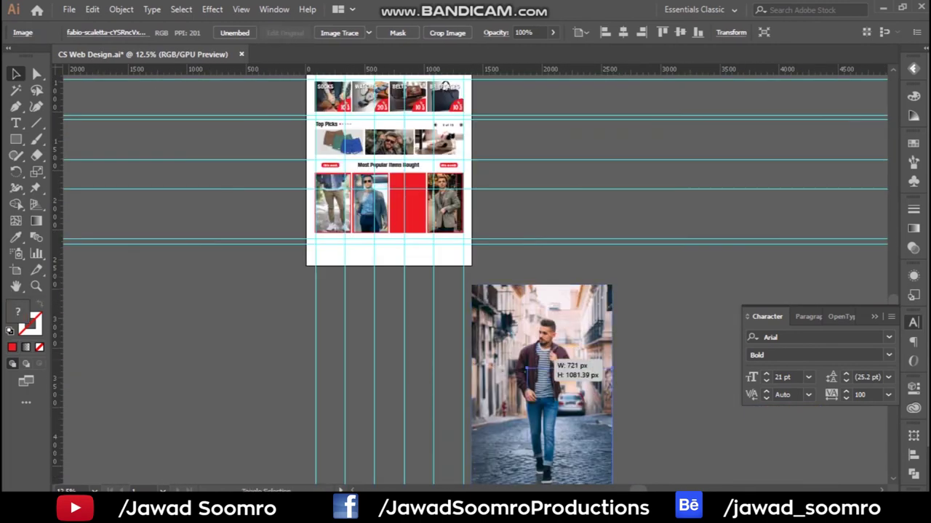
pyautogui.moveTo(542, 347); pyautogui.dragTo(561, 421)
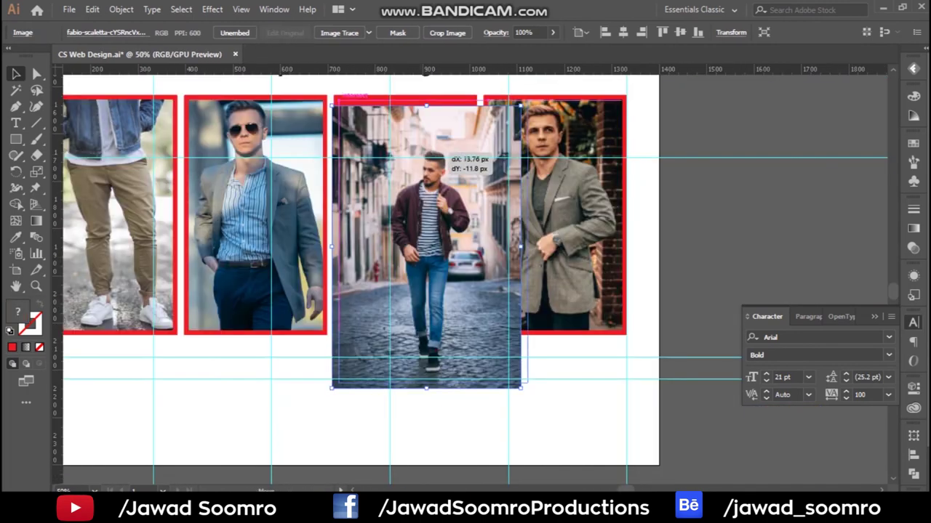
# Step: Clip the street photo into the red frame and reposition it inside the mask
pyautogui.moveTo(440, 149); pyautogui.dragTo(447, 143)
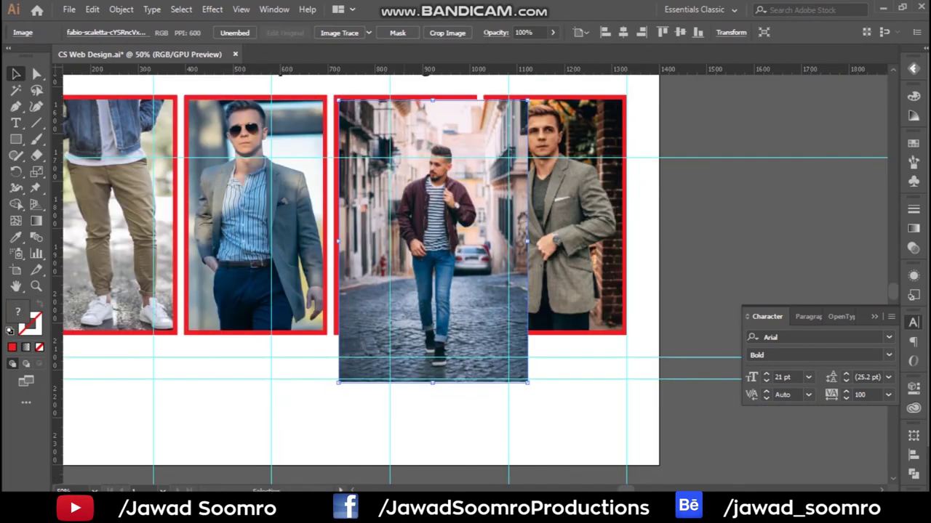
pyautogui.hotkey('ctrl', '[')
pyautogui.rightClick(430, 182)
pyautogui.click(480, 284)
pyautogui.doubleClick(437, 240)
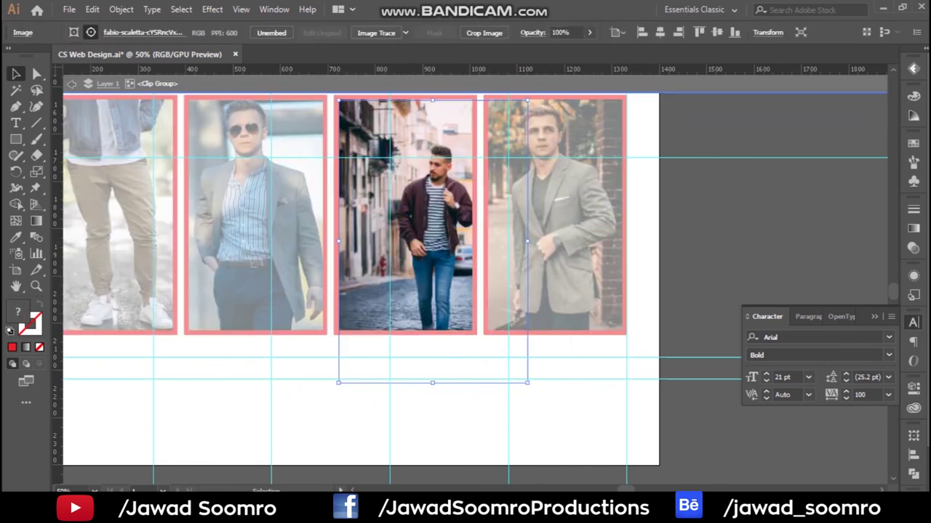
pyautogui.moveTo(465, 276); pyautogui.dragTo(437, 240)
pyautogui.press('Escape')
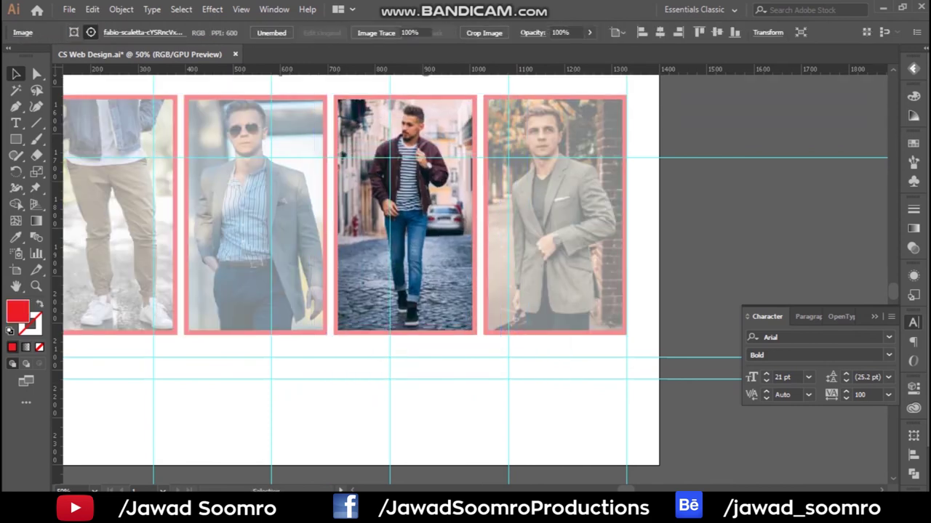
pyautogui.hotkey('ctrl', '-')
pyautogui.hotkey('ctrl', '-')
pyautogui.moveTo(412, 398); pyautogui.dragTo(412, 393)
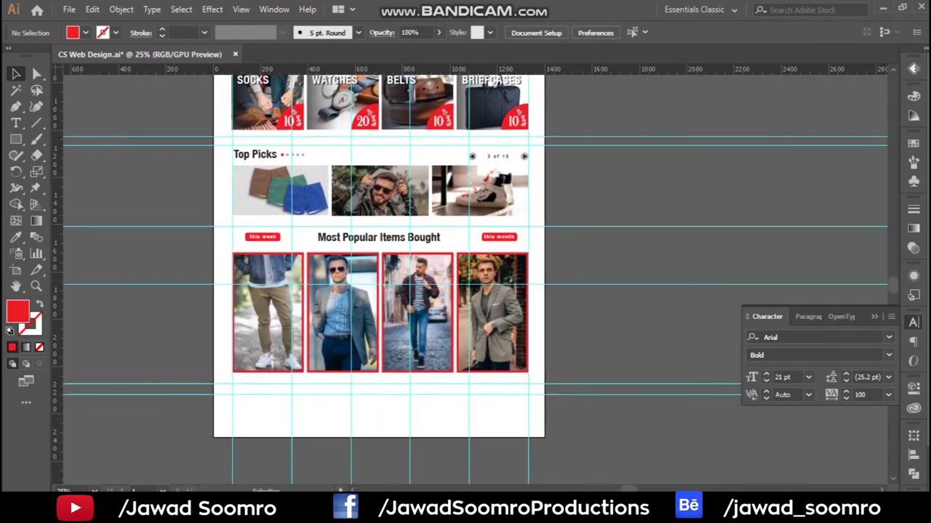
# Step: Bring the red quarter-circle in front of the first photo and align it to the corner
pyautogui.moveTo(287, 109); pyautogui.dragTo(294, 302)
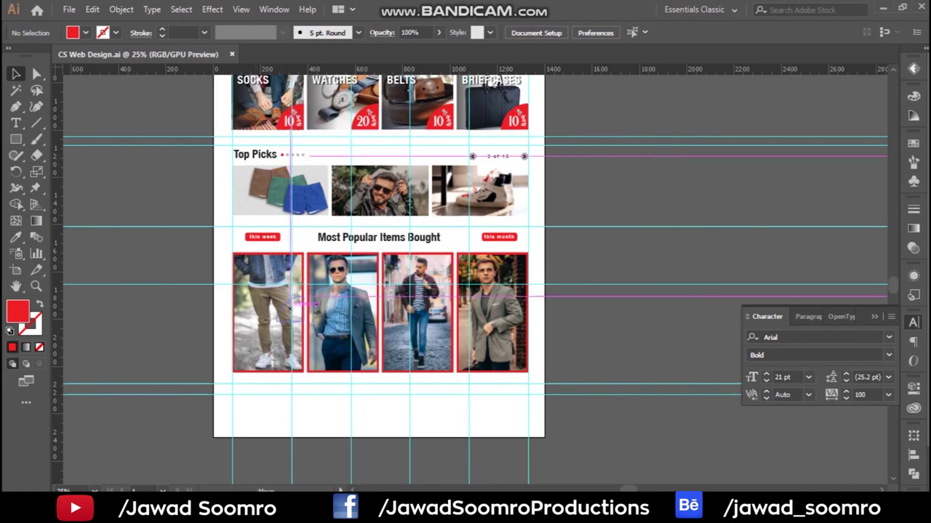
pyautogui.scroll(4, 272, 378)
pyautogui.rightClick(317, 288)
pyautogui.click(503, 215)
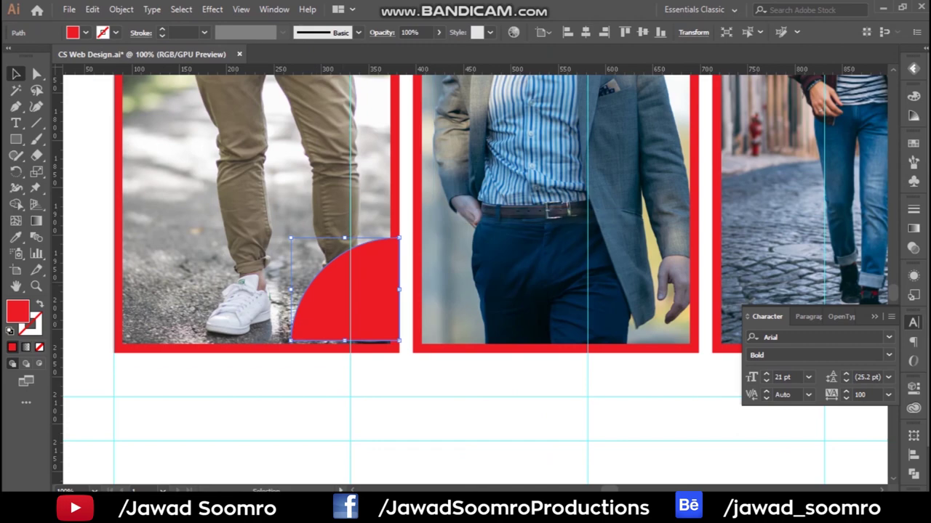
pyautogui.scroll(4, 336, 320)
pyautogui.press('Left')
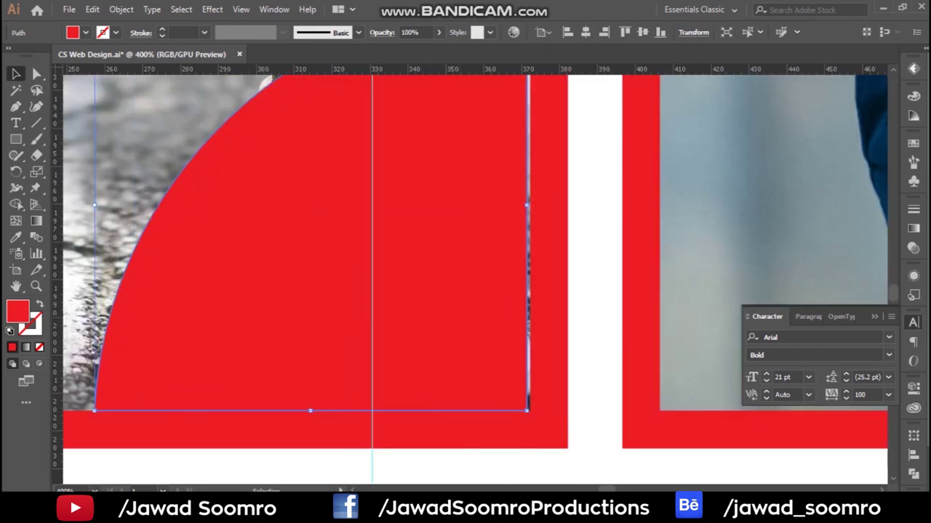
pyautogui.moveTo(485, 317); pyautogui.dragTo(488, 317)
pyautogui.moveTo(314, 363); pyautogui.dragTo(316, 364)
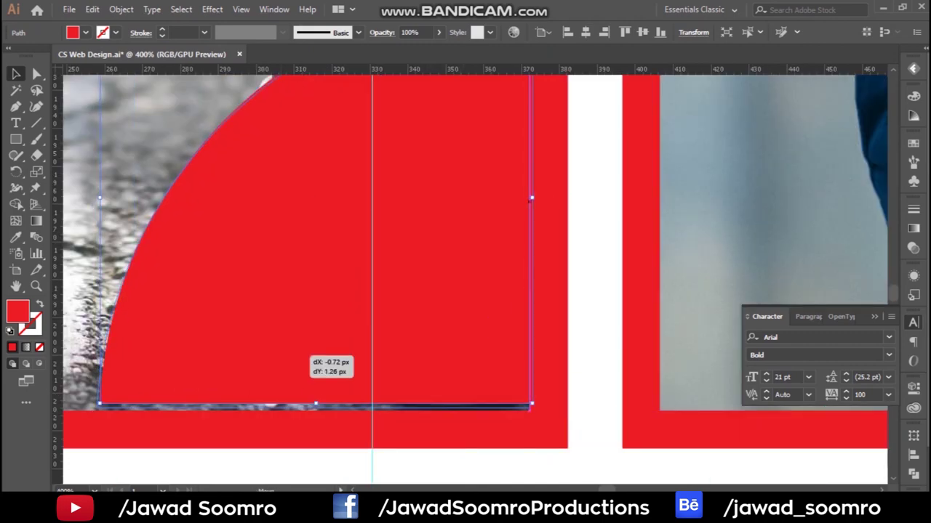
pyautogui.hotkey('ctrl', '1')
pyautogui.hotkey('ctrl', 'shift', 'a')
# Step: Add the PKR 770 price text on the red badge at 48 pt
pyautogui.press('t')
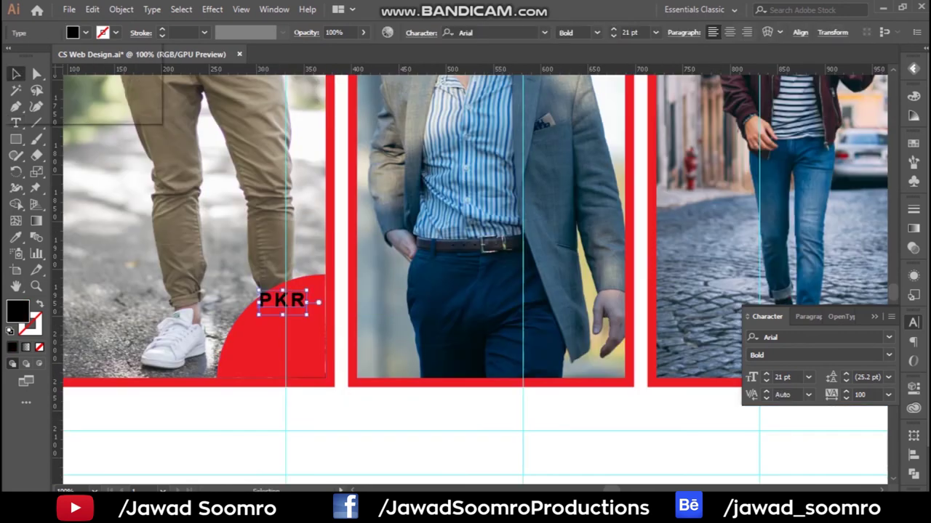
pyautogui.moveTo(274, 315); pyautogui.dragTo(312, 315)
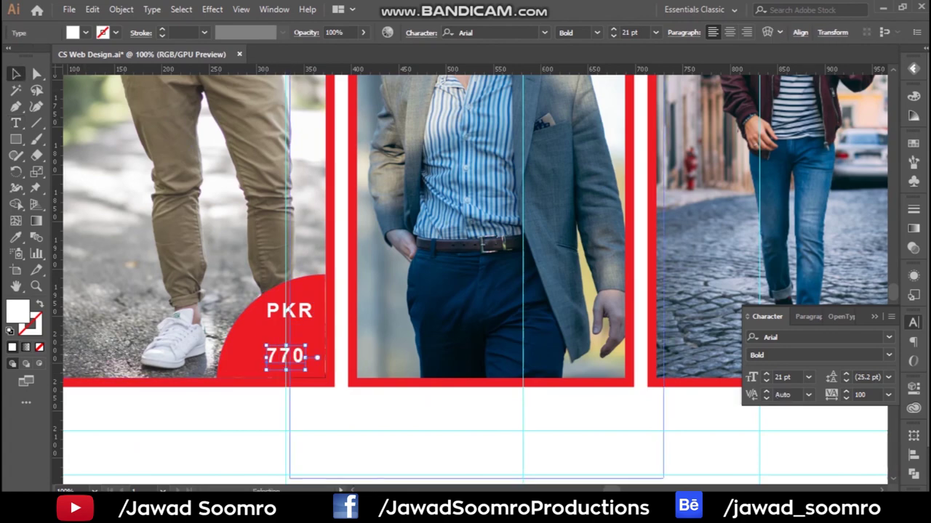
pyautogui.click(655, 32)
pyautogui.click(672, 247)
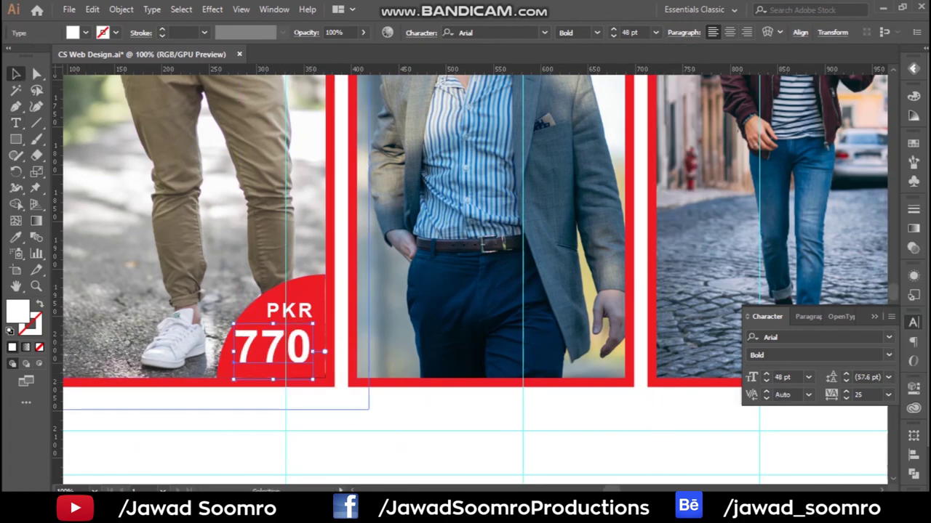
pyautogui.scroll(2, 303, 332)
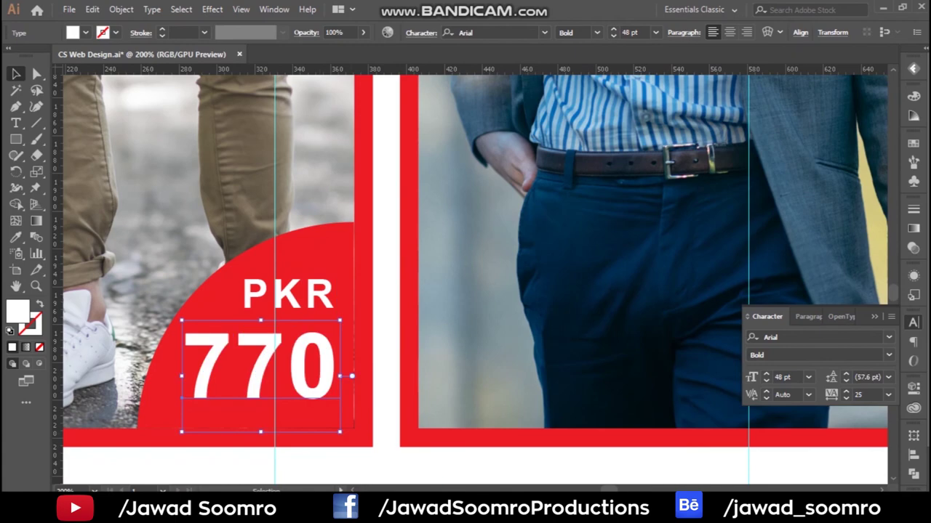
# Step: Draw a thin rectangle below the first photo
pyautogui.hotkey('ctrl', '0')
pyautogui.press('m')
pyautogui.scroll(2, 262, 342)
pyautogui.moveTo(180, 331); pyautogui.dragTo(336, 346)
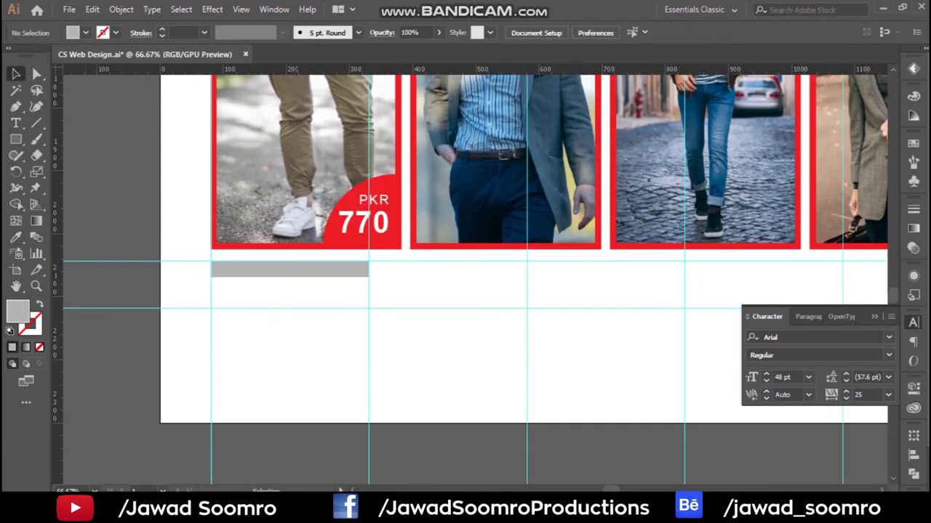
# Step: Draw a red box beside a dark-filled strip, splitting them into two price boxes
pyautogui.scroll(2, 281, 290)
pyautogui.moveTo(104, 257); pyautogui.dragTo(458, 327)
pyautogui.click(450, 146)
pyautogui.click(281, 240)
pyautogui.doubleClick(17, 311)
pyautogui.click(908, 172)
pyautogui.hotkey('ctrl', 'shift', 'a')
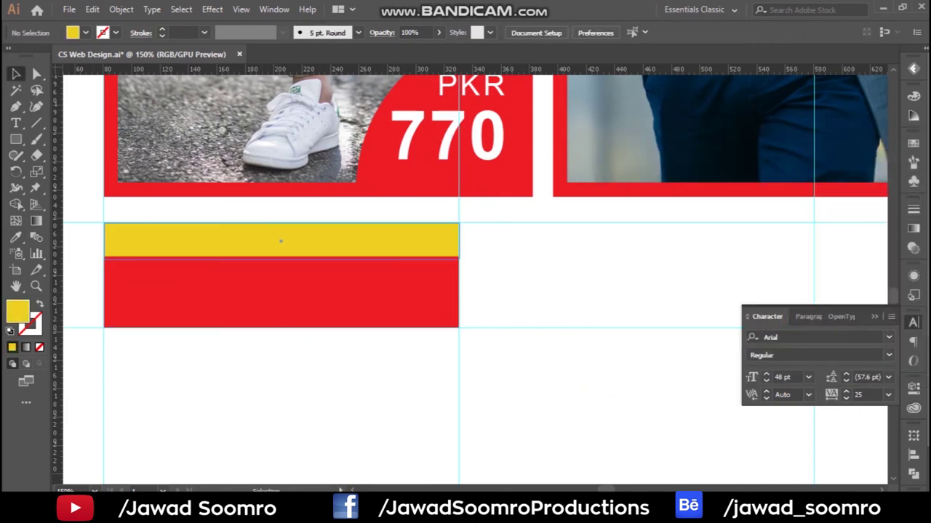
pyautogui.hotkey('ctrl', '-')
pyautogui.hotkey('ctrl', '0')
pyautogui.hotkey('ctrl', '+')
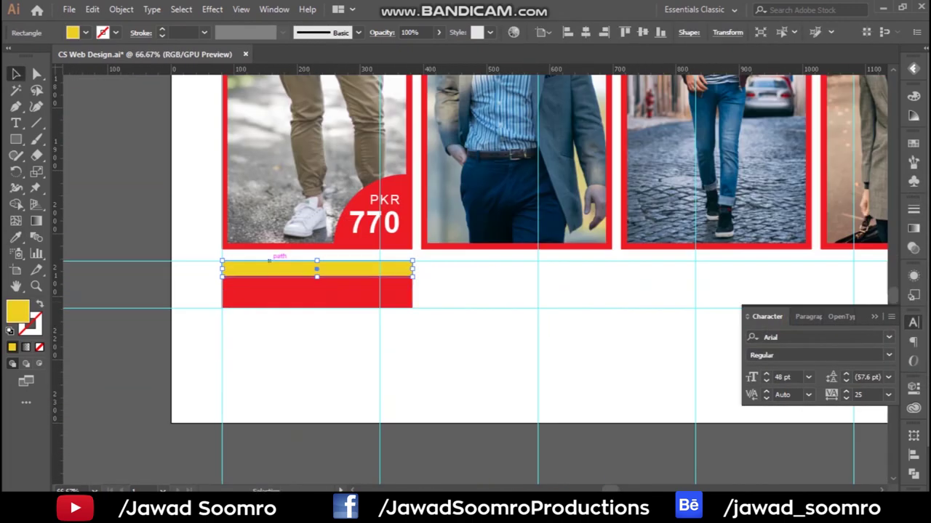
pyautogui.hotkey('ctrl', 'z')
pyautogui.scroll(2, 302, 303)
pyautogui.moveTo(335, 300); pyautogui.dragTo(335, 315)
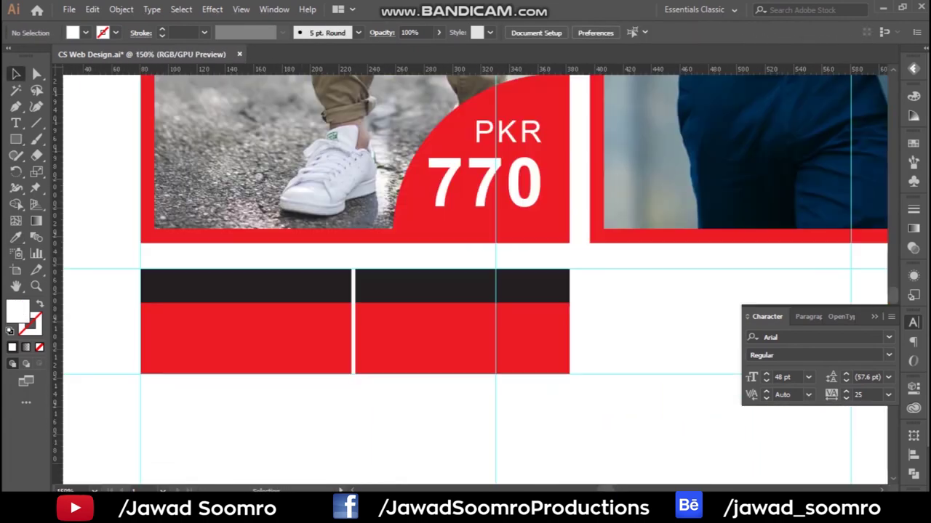
# Step: Add a white THEN label in Helvetica Medium Condensed 18 pt with 200 tracking
pyautogui.press('t')
pyautogui.click(187, 285)
pyautogui.write('THEN')
pyautogui.click(85, 32)
pyautogui.click(9, 45)
pyautogui.click(494, 32)
pyautogui.write('Helv')
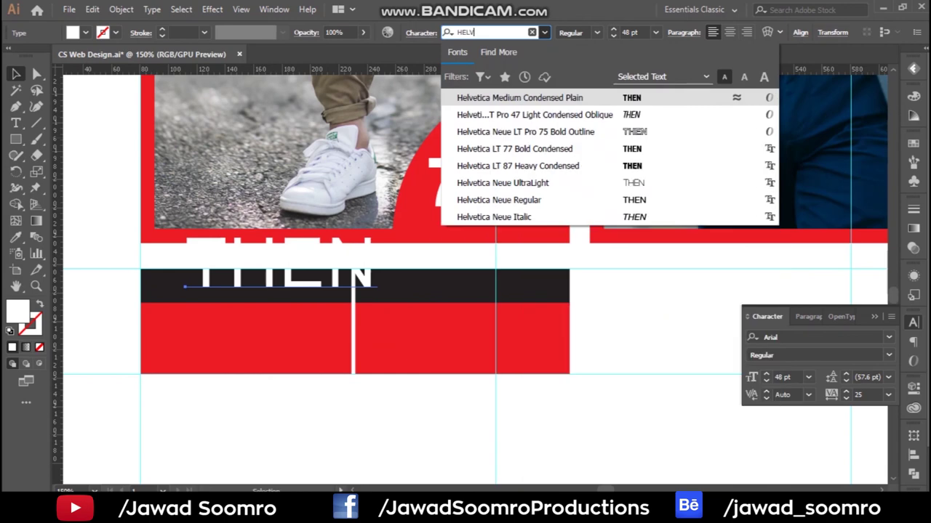
pyautogui.click(532, 96)
pyautogui.click(656, 32)
pyautogui.click(675, 242)
pyautogui.click(888, 395)
# Step: Copy the label onto the red box and change it to NOW
pyautogui.hotkey('ctrl', '=')
pyautogui.moveTo(276, 294); pyautogui.dragTo(582, 294)
pyautogui.doubleClick(545, 263)
pyautogui.write('NO')
pyautogui.hotkey('ctrl', 'shift', 'a')
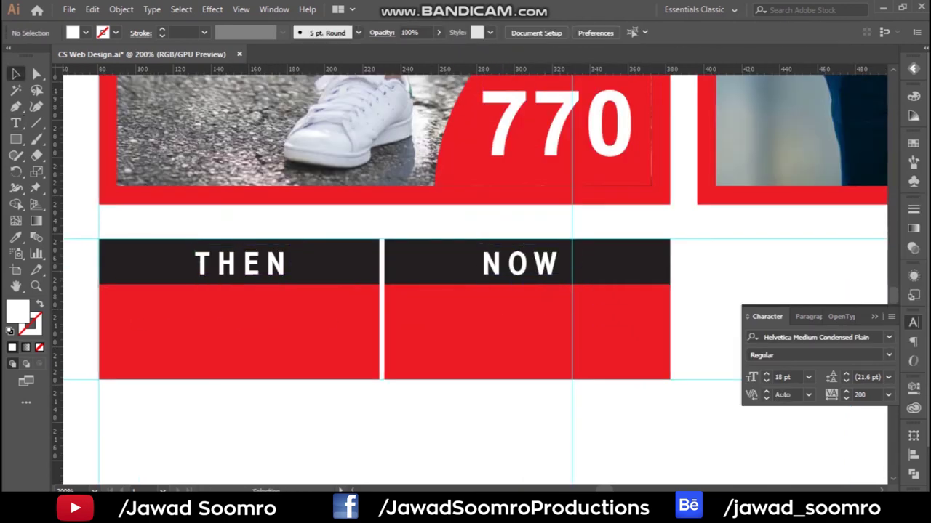
# Step: Copy the 770 price into the THEN box as 1540 and strike it with a diagonal line
pyautogui.moveTo(556, 124)
pyautogui.mouseDown()
pyautogui.moveTo(539, 340)
pyautogui.moveTo(527, 331)
pyautogui.moveTo(250, 330)
pyautogui.mouseUp()
pyautogui.doubleClick(250, 327)
pyautogui.write('1540')
pyautogui.press('Escape')
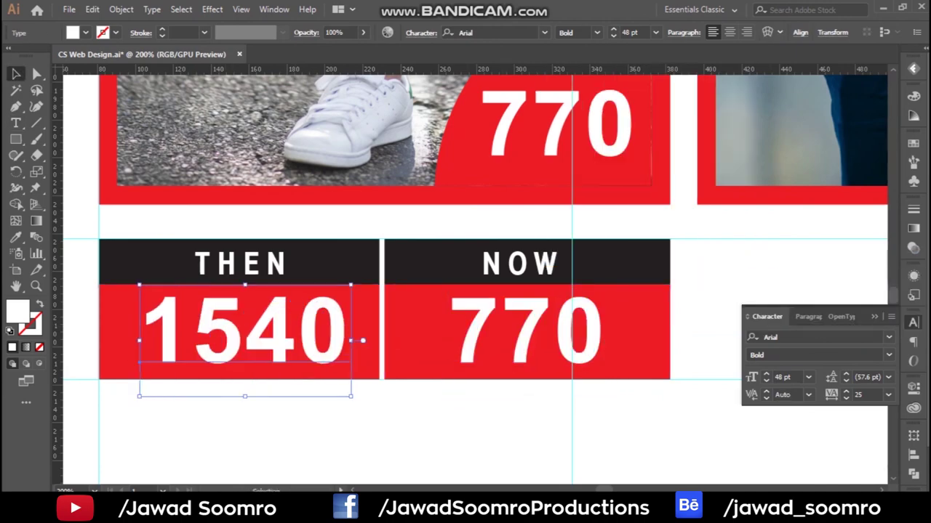
pyautogui.click(369, 423)
pyautogui.scroll(-4, 370, 423)
pyautogui.scroll(4, 352, 423)
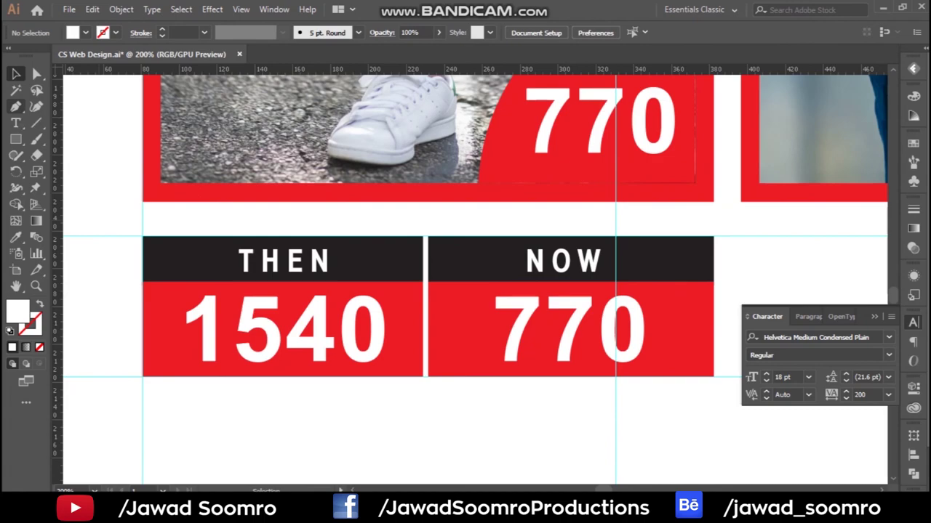
pyautogui.moveTo(423, 377); pyautogui.dragTo(423, 376)
# Step: Add the You Saved 50% line in Arial below the price boxes, centred, and paste a copy beneath
pyautogui.press('v')
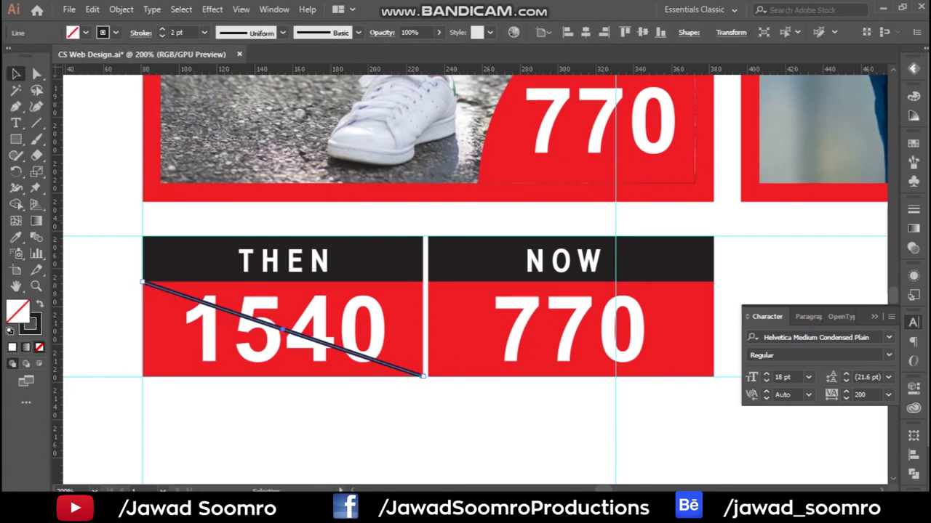
pyautogui.scroll(-2, 284, 329)
pyautogui.press('t')
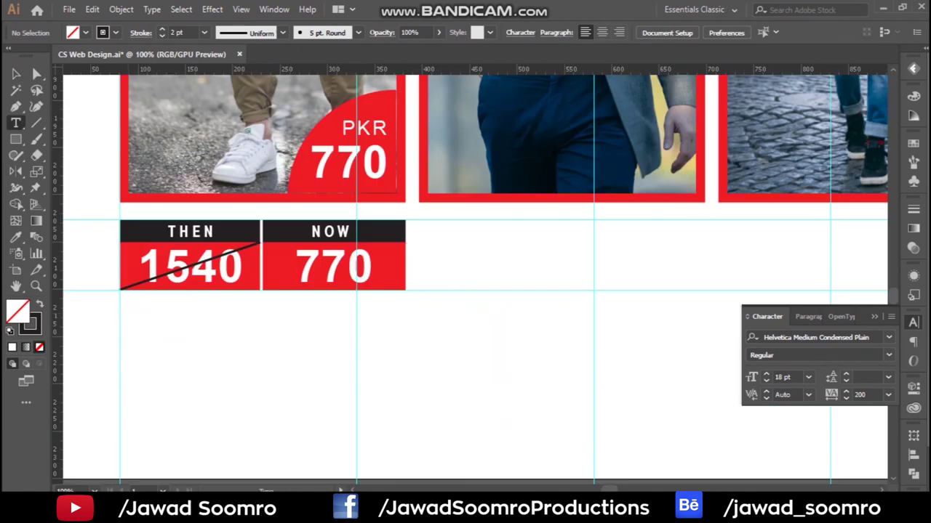
pyautogui.click(128, 314)
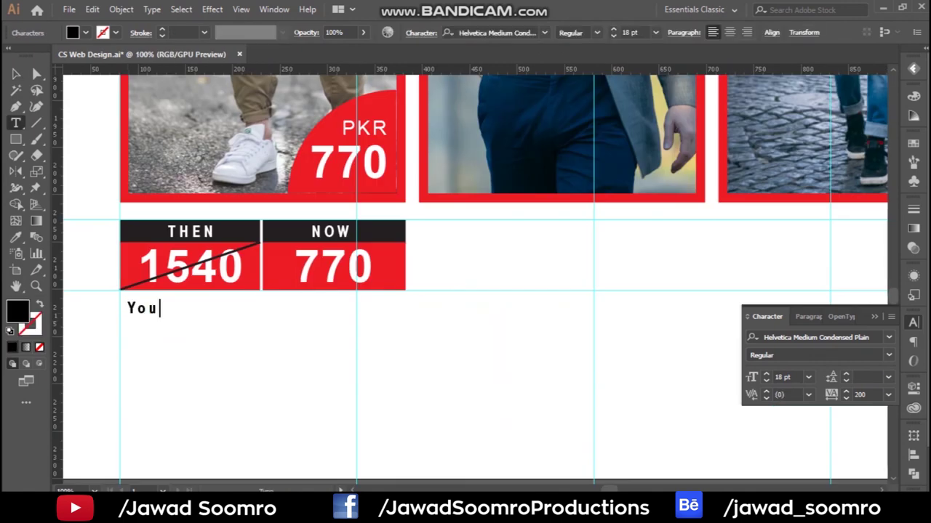
pyautogui.write('You Saved 50%')
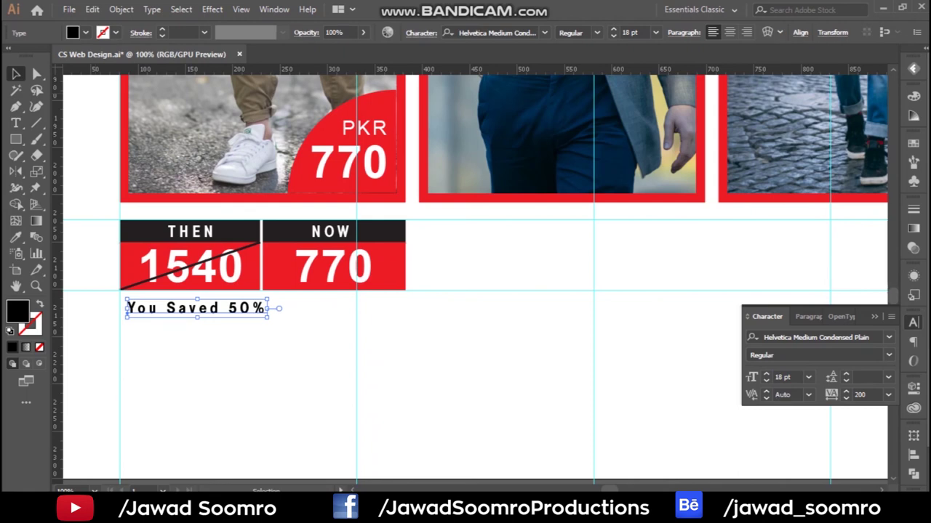
pyautogui.click(495, 32)
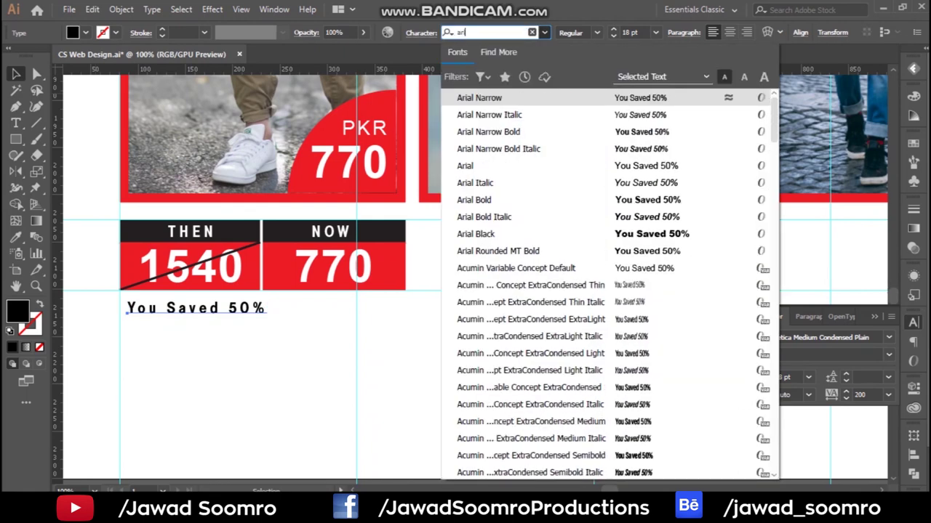
pyautogui.write('arial')
pyautogui.press('Return')
pyautogui.moveTo(301, 308); pyautogui.dragTo(352, 308)
pyautogui.doubleClick(339, 309)
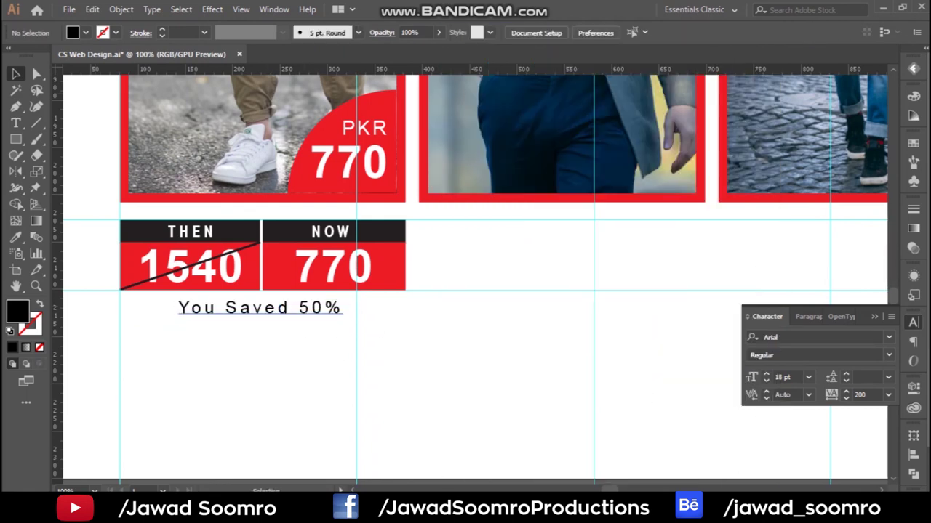
pyautogui.press('Return')
pyautogui.write('You Saved 50%')
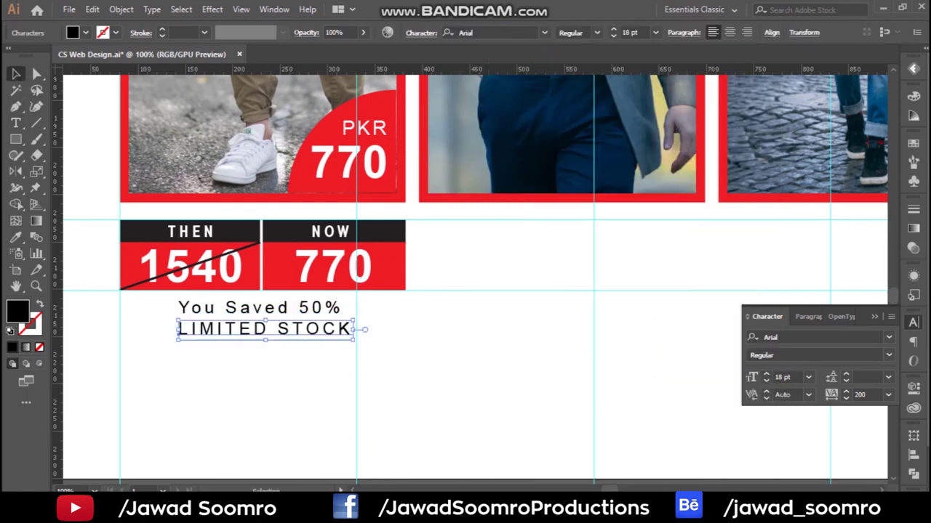
# Step: Make the LIMITED STOCK line 12 pt and centre it under You Saved 50%
pyautogui.click(655, 32)
pyautogui.click(669, 143)
pyautogui.moveTo(292, 330); pyautogui.dragTo(313, 330)
pyautogui.scroll(1, 466, 290)
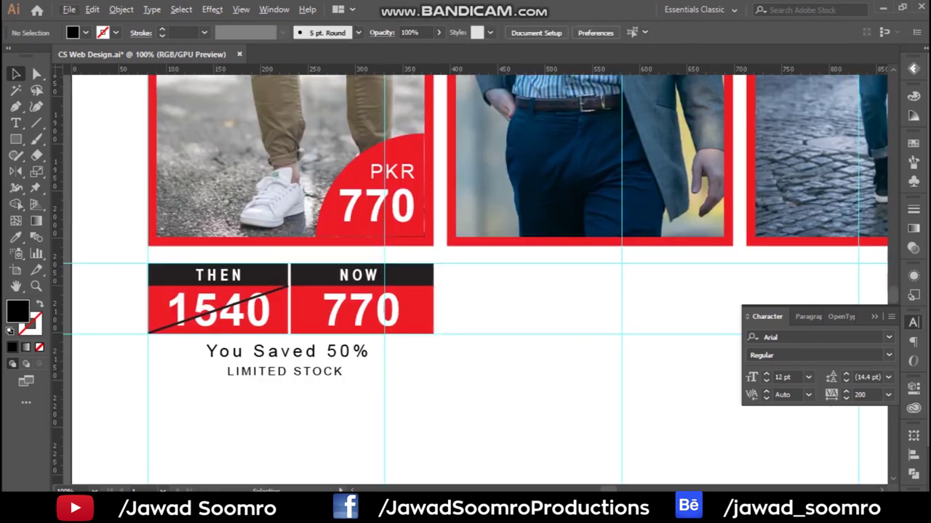
pyautogui.rightClick(234, 199)
# Step: Duplicate the THEN/NOW price block under the other three product photos
pyautogui.moveTo(121, 291); pyautogui.dragTo(455, 426)
pyautogui.hscroll(3, 466, 291)
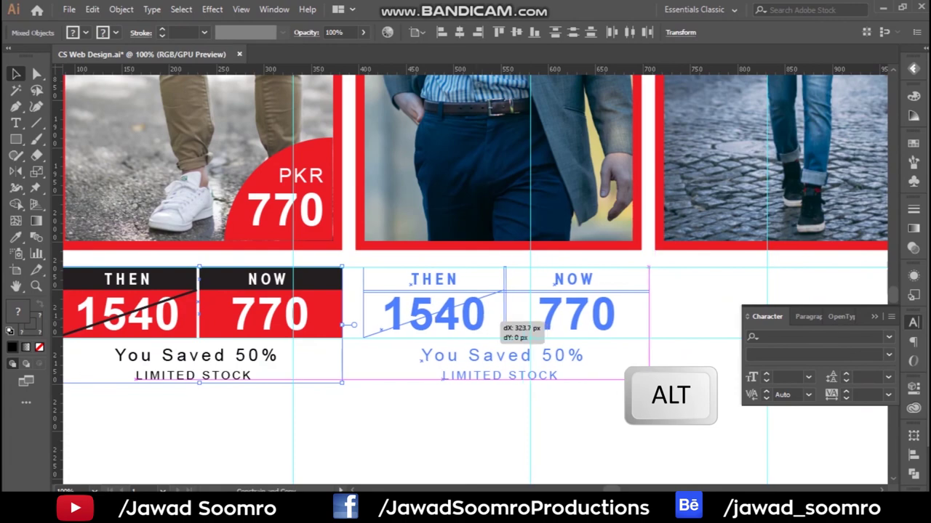
pyautogui.moveTo(194, 320); pyautogui.dragTo(484, 320)
pyautogui.hscroll(3, 465, 291)
pyautogui.scroll(-3, 465, 291)
pyautogui.hscroll(2, 466, 291)
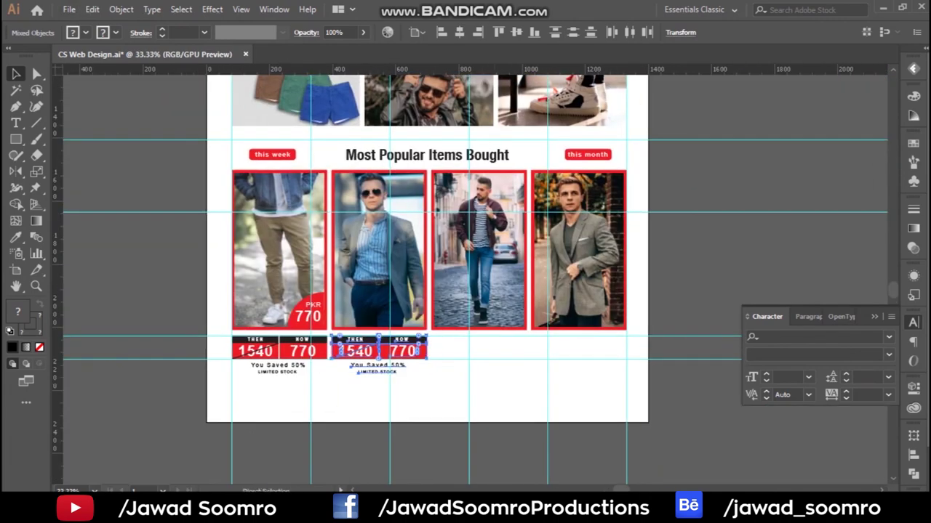
pyautogui.hotkey('ctrl', 'd')
pyautogui.hotkey('ctrl', 'd')
pyautogui.hotkey('ctrl', 'shift', 'a')
pyautogui.scroll(4, 362, 340)
# Step: Set the second block's prices to THEN 4680 and NOW 2340
pyautogui.doubleClick(332, 390)
pyautogui.write('4680')
pyautogui.doubleClick(545, 391)
pyautogui.write('2340')
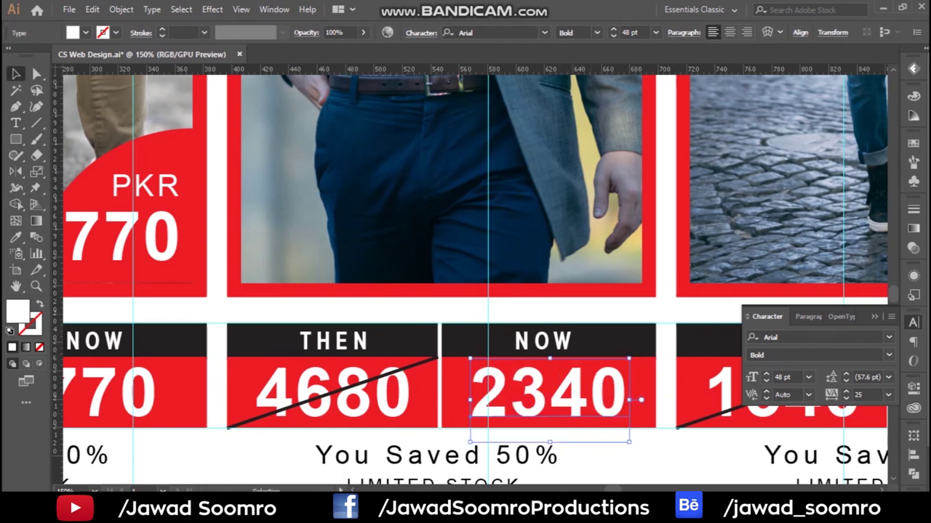
# Step: Copy the PKR badge onto the second photo and edit its price
pyautogui.moveTo(145, 218); pyautogui.dragTo(594, 218)
pyautogui.doubleClick(530, 236)
pyautogui.write('2340')
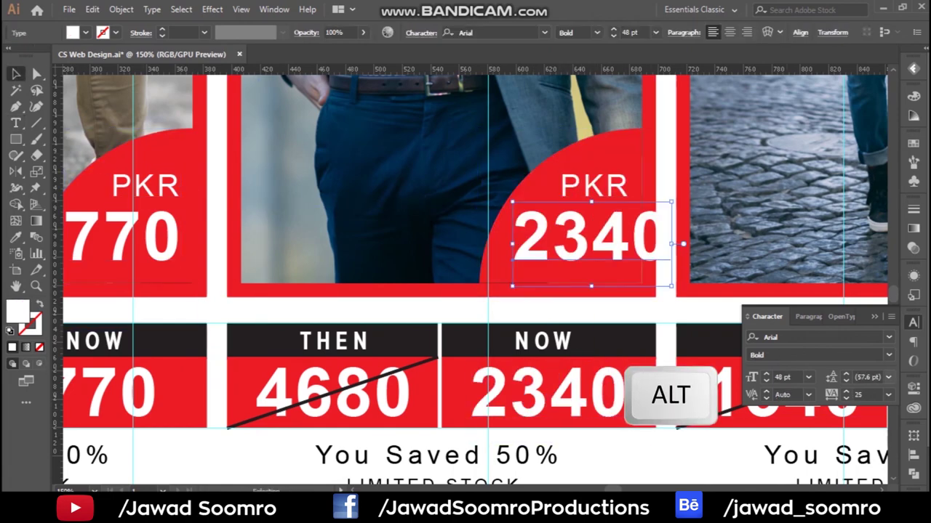
pyautogui.scroll(-2, 365, 287)
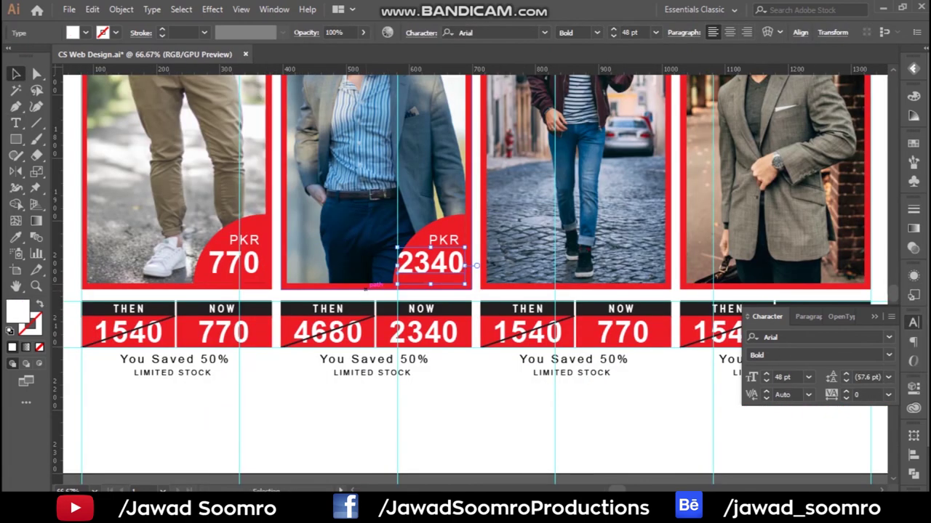
pyautogui.scroll(3, 431, 290)
pyautogui.scroll(-4, 430, 290)
pyautogui.scroll(4, 431, 290)
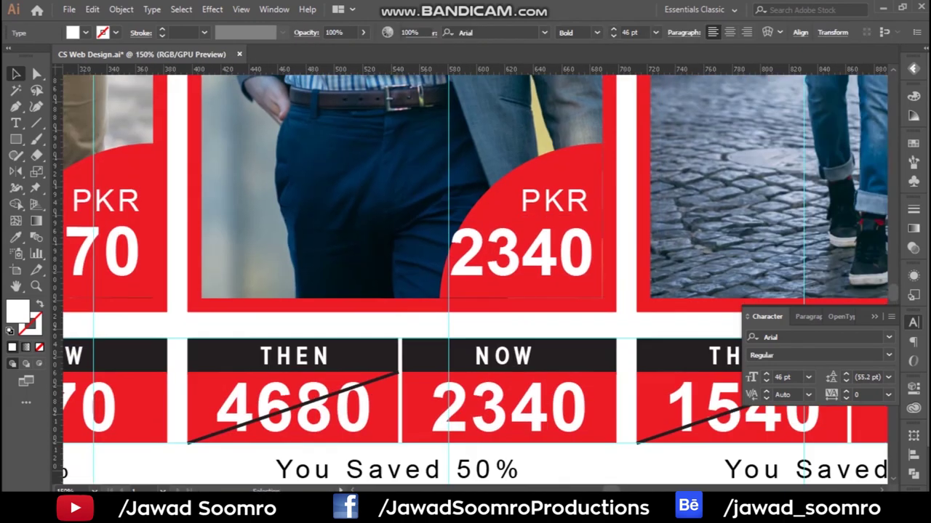
pyautogui.scroll(-2, 568, 189)
pyautogui.hotkey('ctrl', 'shift', 'a')
pyautogui.click(524, 210)
# Step: Set the third block's prices to NOW 1560 and THEN 3120
pyautogui.hotkey('ctrl', 'shift', 'a')
pyautogui.hscroll(5, 523, 211)
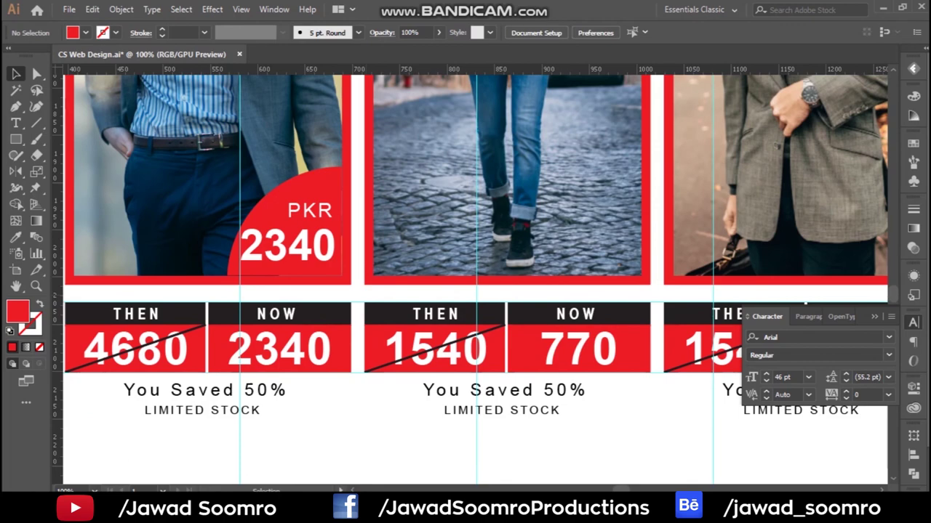
pyautogui.scroll(-1, 523, 210)
pyautogui.doubleClick(499, 331)
pyautogui.write('1')
pyautogui.press('Escape')
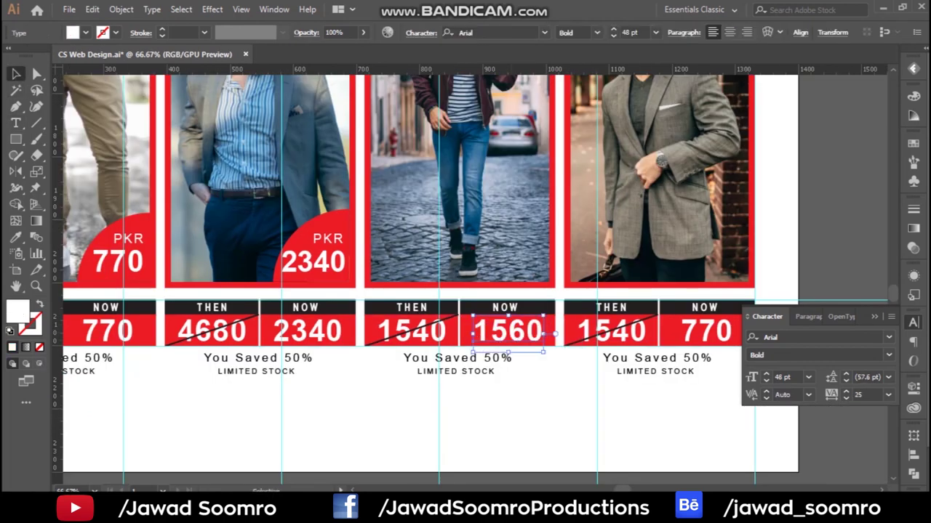
pyautogui.doubleClick(411, 331)
pyautogui.write('3120')
pyautogui.scroll(1, 466, 291)
pyautogui.press('Escape')
# Step: Copy the PKR badge onto the third photo and edit its price
pyautogui.moveTo(318, 275); pyautogui.dragTo(517, 274)
pyautogui.doubleClick(517, 279)
pyautogui.write('165')
pyautogui.press('Escape')
# Step: Add a 1099 PKR badge to the fourth photo and set its NOW price to 1099
pyautogui.hscroll(2, 465, 290)
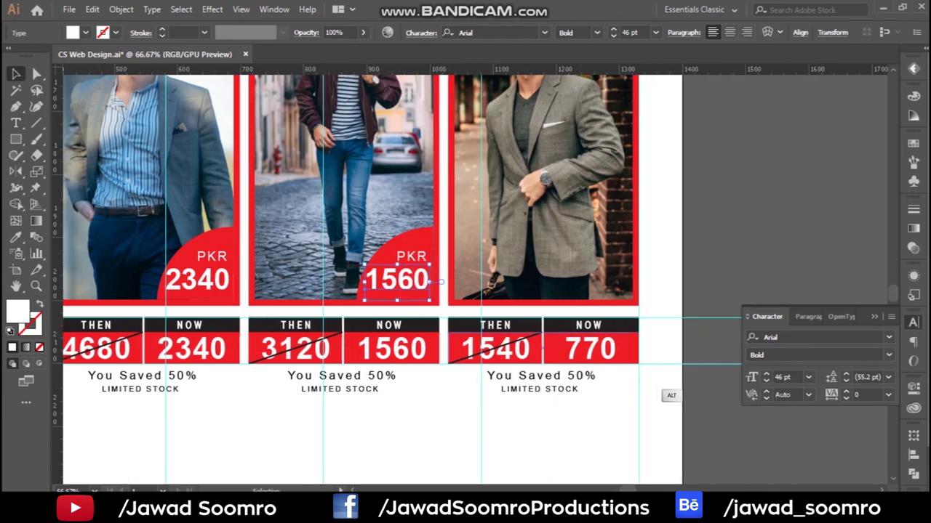
pyautogui.scroll(1, 466, 291)
pyautogui.moveTo(363, 249); pyautogui.dragTo(662, 249)
pyautogui.doubleClick(661, 250)
pyautogui.write('1099')
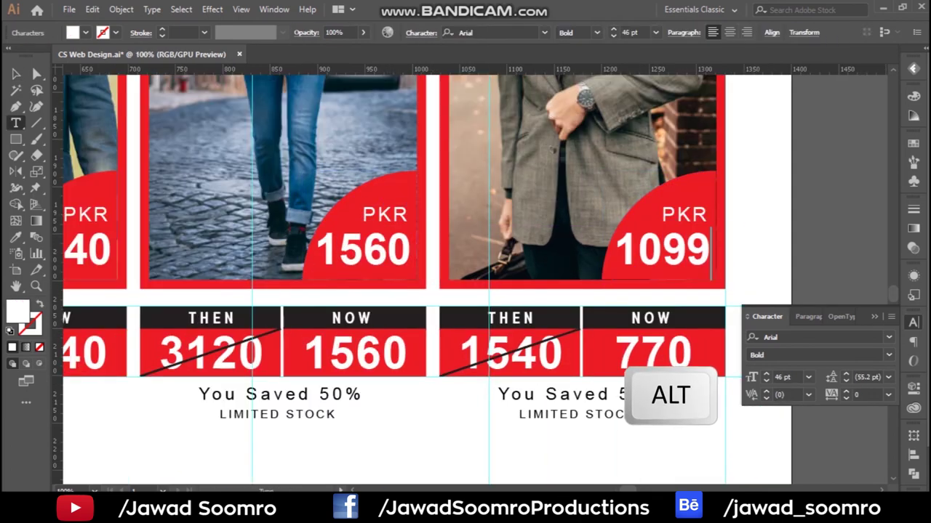
pyautogui.doubleClick(652, 353)
pyautogui.write('1099')
pyautogui.press('Escape')
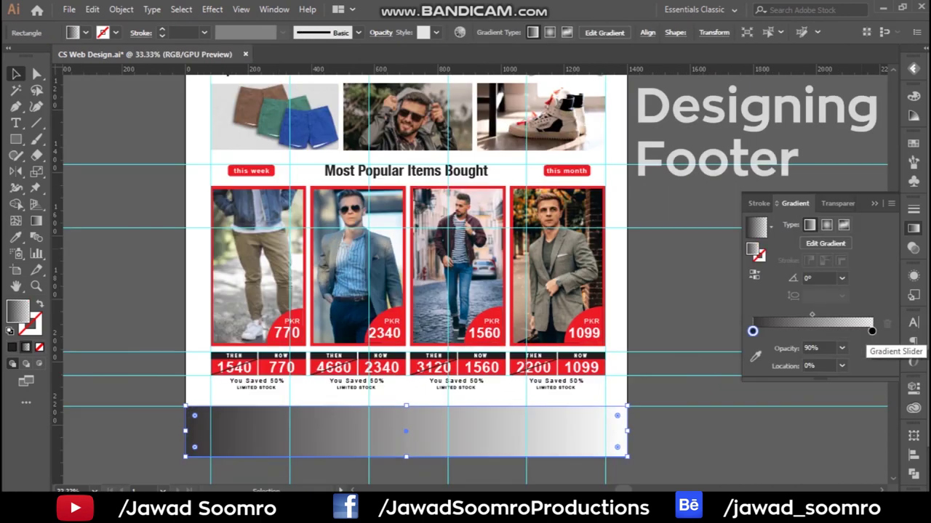
# Step: Fill the footer rectangle with a dark 90° gradient, right stop moved to the middle
pyautogui.click(841, 348)
pyautogui.click(871, 330)
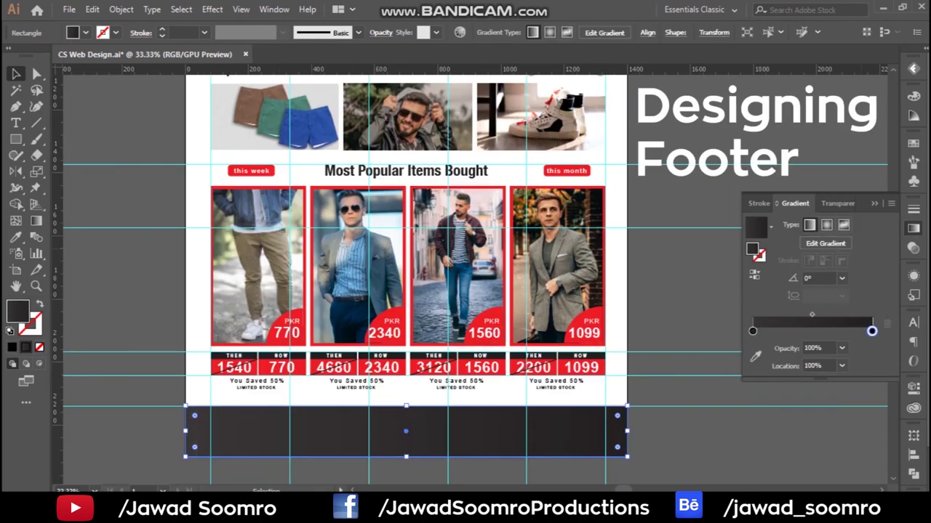
pyautogui.doubleClick(753, 331)
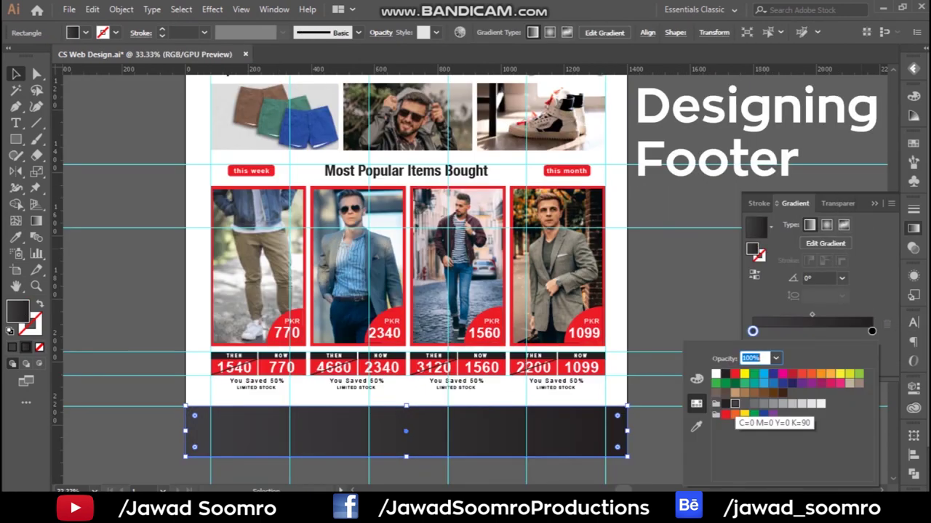
pyautogui.click(815, 278)
pyautogui.write('90')
pyautogui.press('Return')
pyautogui.moveTo(872, 330)
pyautogui.mouseDown()
pyautogui.moveTo(814, 330)
pyautogui.moveTo(849, 314)
pyautogui.mouseUp()
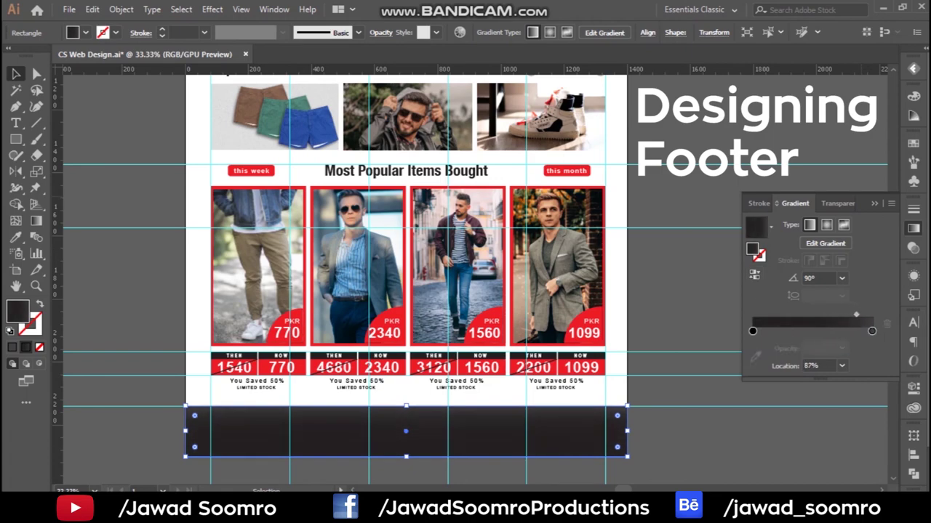
pyautogui.hotkey('ctrl', 'shift', 'a')
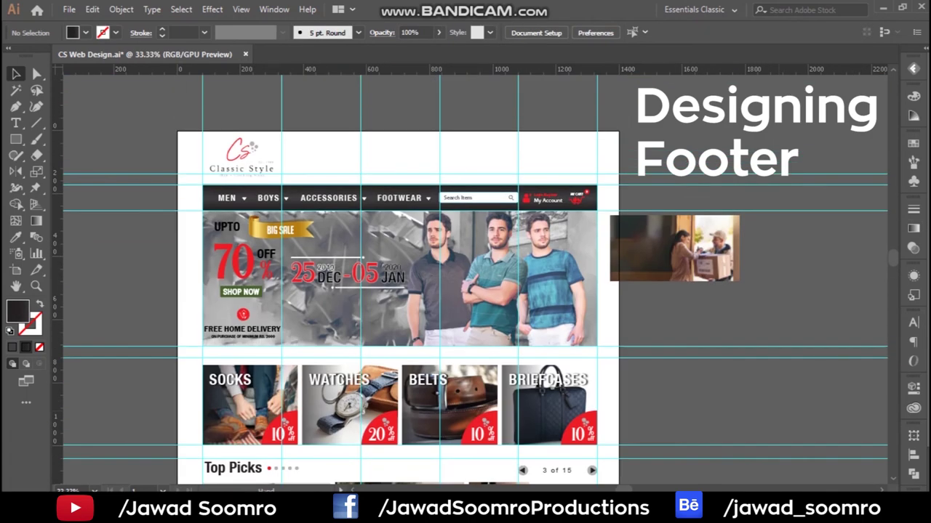
# Step: Extend the footer's top edge up to the product area and move the guide to match
pyautogui.scroll(1, 482, 358)
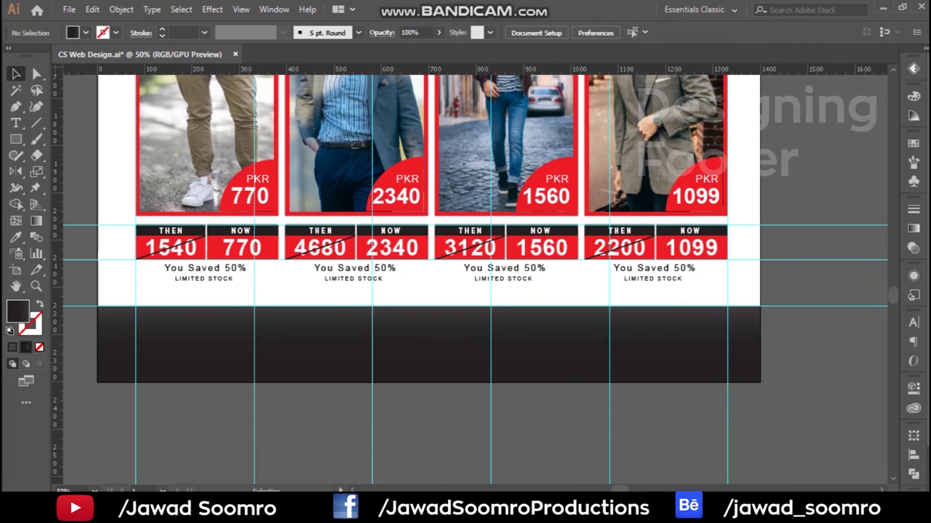
pyautogui.click(428, 320)
pyautogui.moveTo(428, 306); pyautogui.dragTo(428, 296)
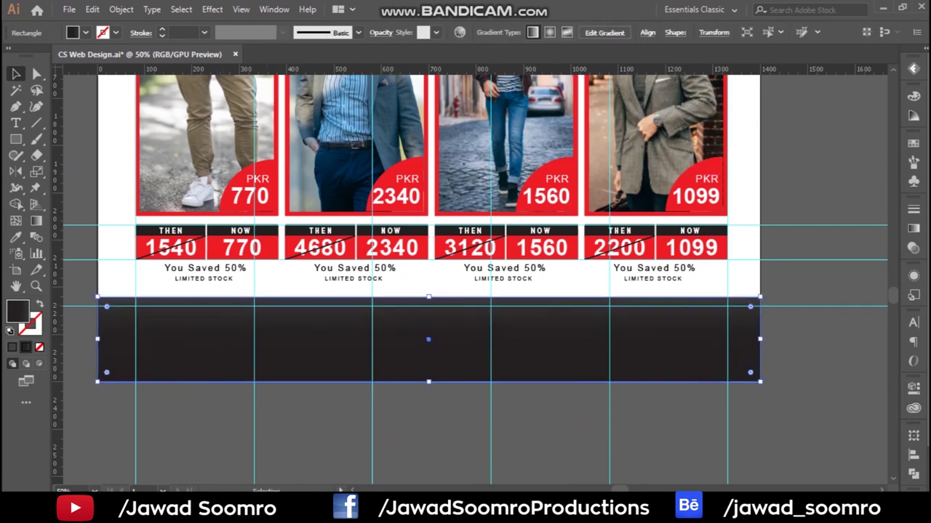
pyautogui.hotkey('ctrl', 'shift', 'a')
pyautogui.rightClick(79, 89)
pyautogui.click(123, 214)
pyautogui.moveTo(113, 306); pyautogui.dragTo(113, 298)
pyautogui.rightClick(73, 173)
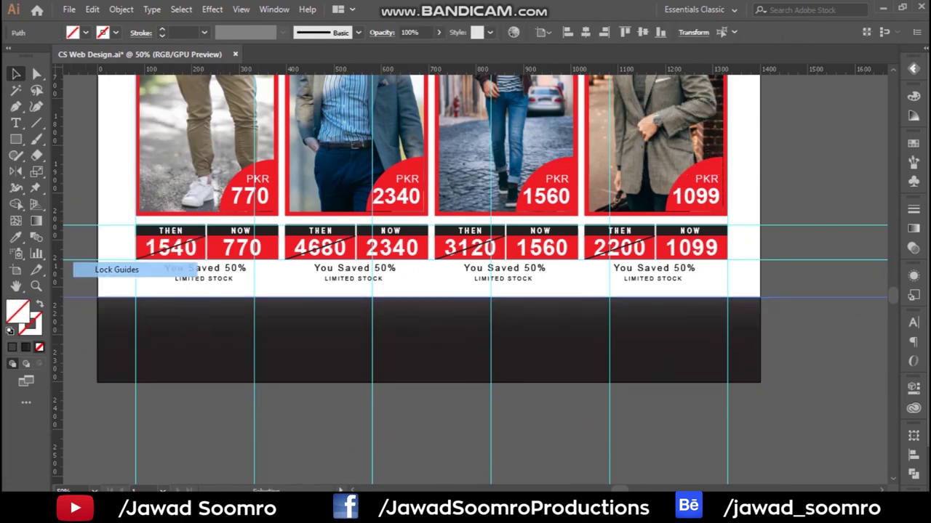
pyautogui.click(116, 270)
pyautogui.scroll(3, 322, 359)
# Step: Add the 'CS' heading in Helvetica Medium Condensed 18 pt and select the CS letters
pyautogui.press('t')
pyautogui.moveTo(128, 202); pyautogui.dragTo(567, 237)
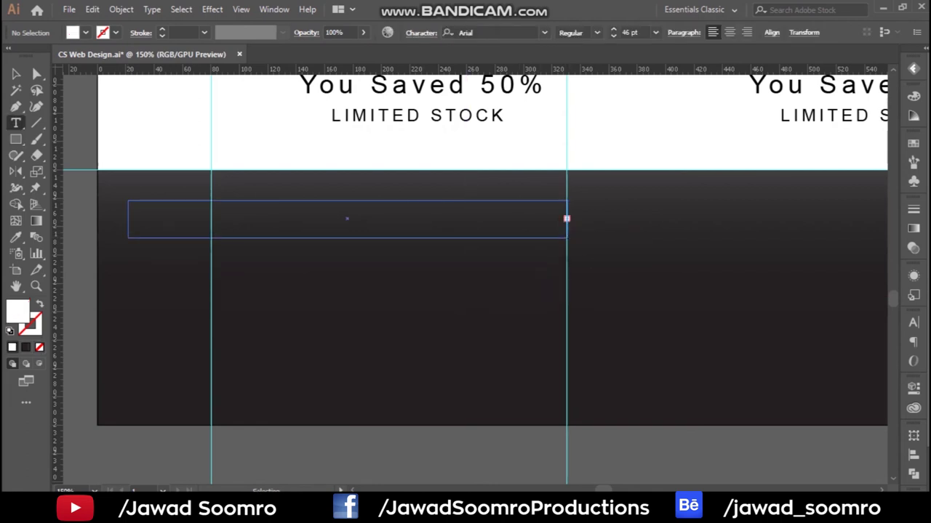
pyautogui.click(655, 32)
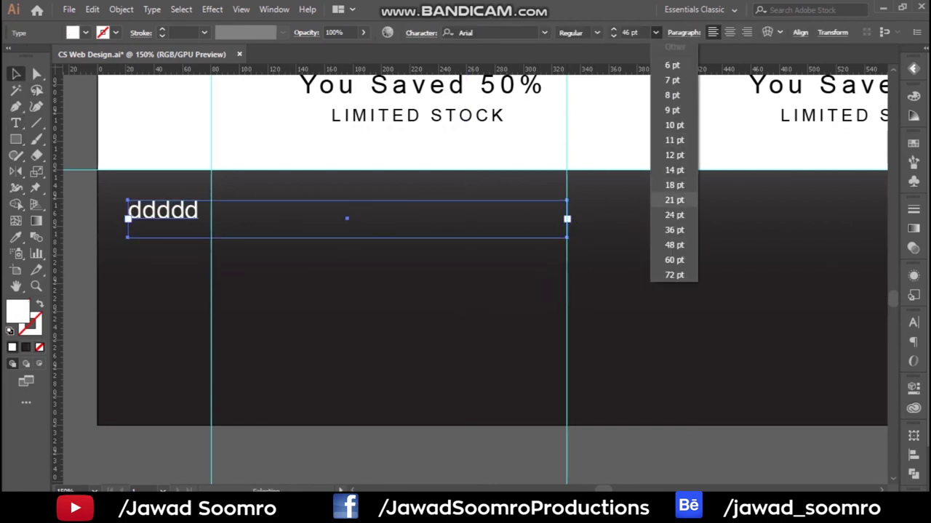
pyautogui.click(674, 184)
pyautogui.write('CS')
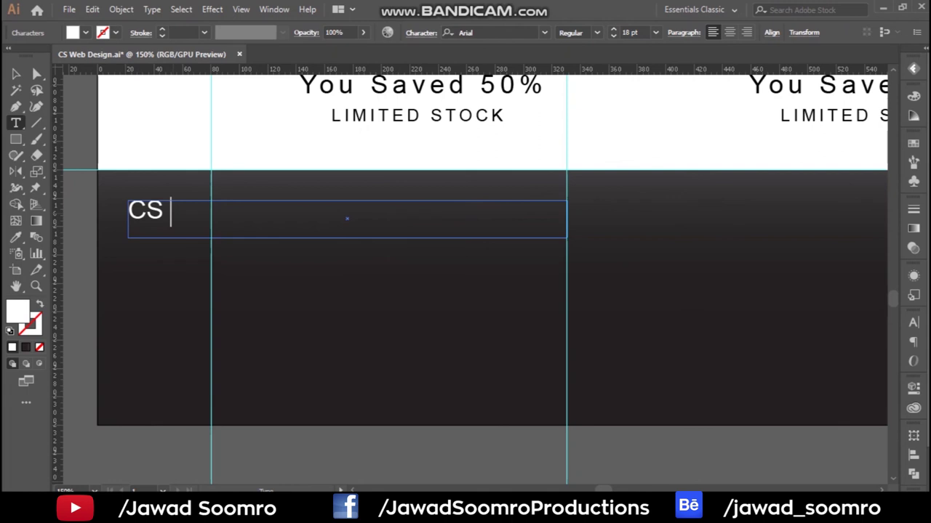
pyautogui.click(494, 32)
pyautogui.write('hel')
pyautogui.press('Return')
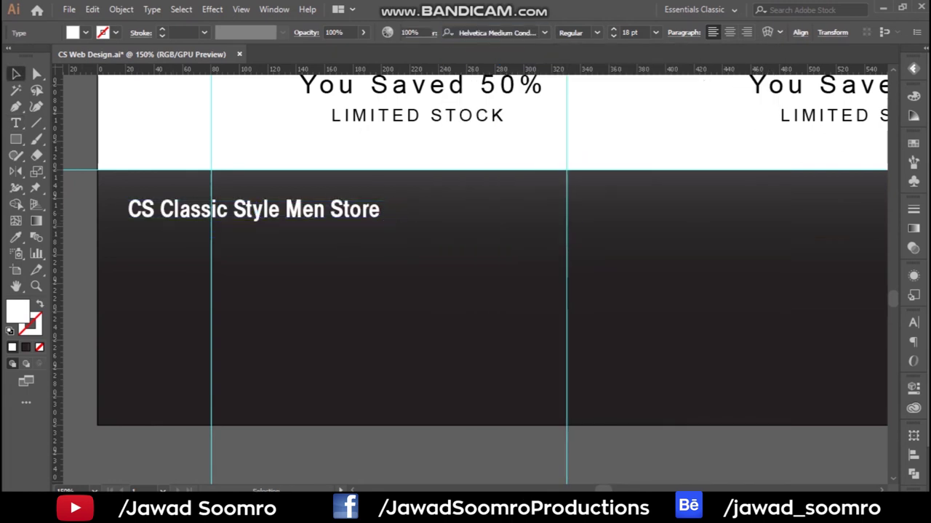
pyautogui.hotkey('ctrl', 'shift', 'a')
pyautogui.click(175, 200)
pyautogui.doubleClick(174, 200)
pyautogui.scroll(3, 175, 200)
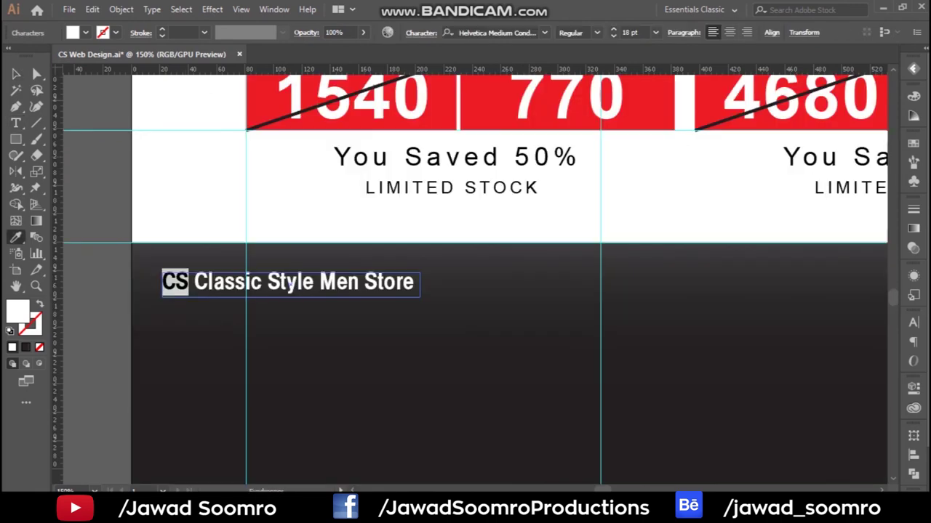
pyautogui.scroll(-3, 465, 291)
# Step: Add a white Arial 12 pt Lorem ipsum paragraph in a box below, then start a red bar
pyautogui.click(16, 139)
pyautogui.moveTo(185, 221); pyautogui.dragTo(498, 310)
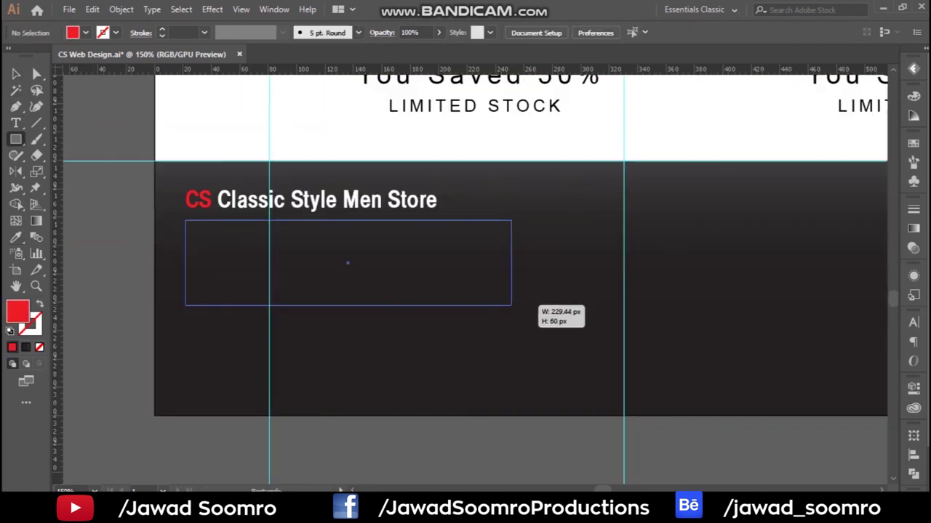
pyautogui.press('t')
pyautogui.click(471, 324)
pyautogui.press('Escape')
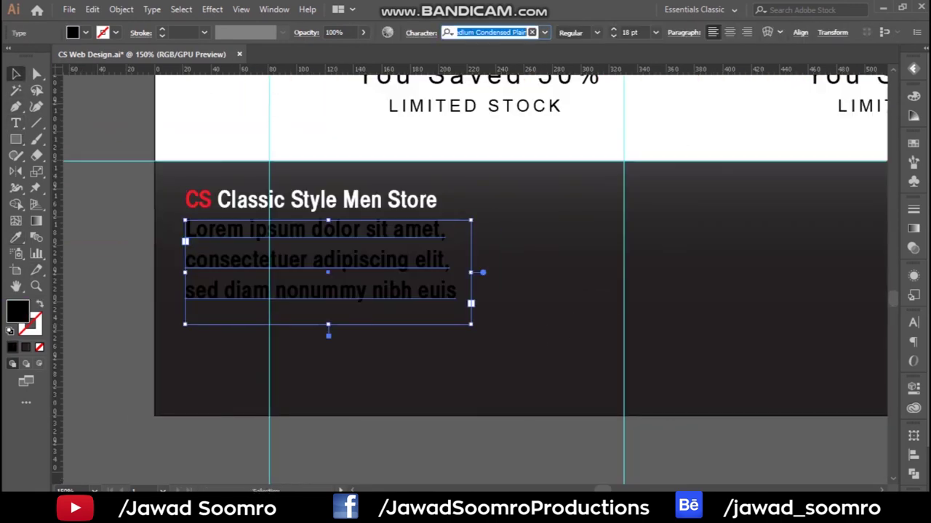
pyautogui.write('arial')
pyautogui.press('Return')
pyautogui.click(86, 32)
pyautogui.click(22, 49)
pyautogui.click(655, 33)
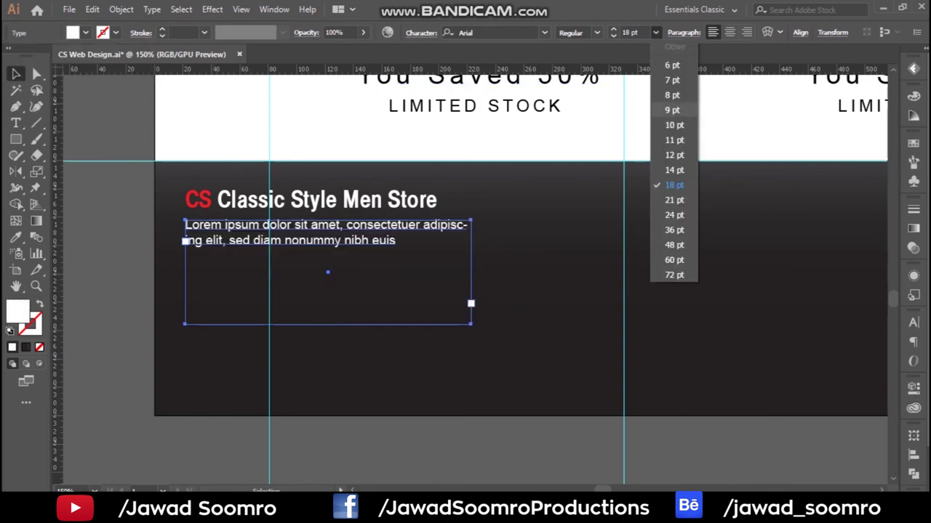
pyautogui.click(674, 155)
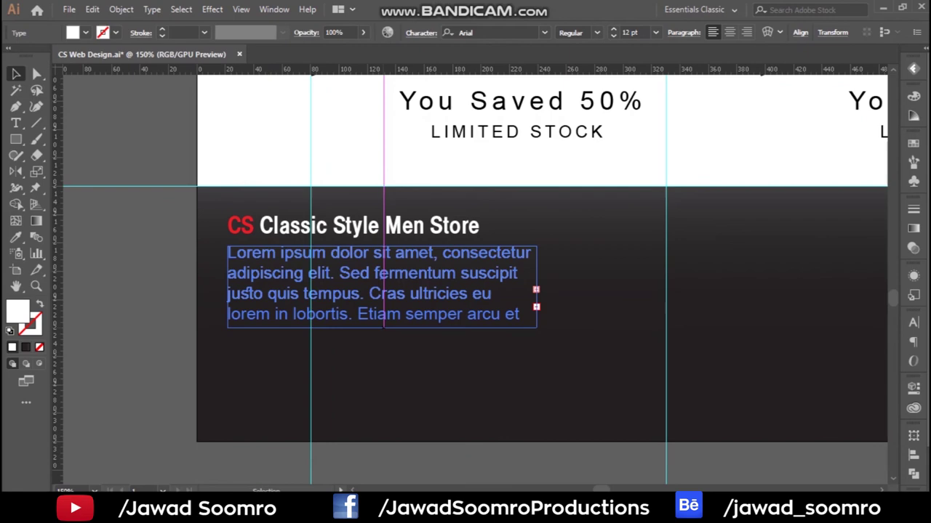
pyautogui.click(382, 291)
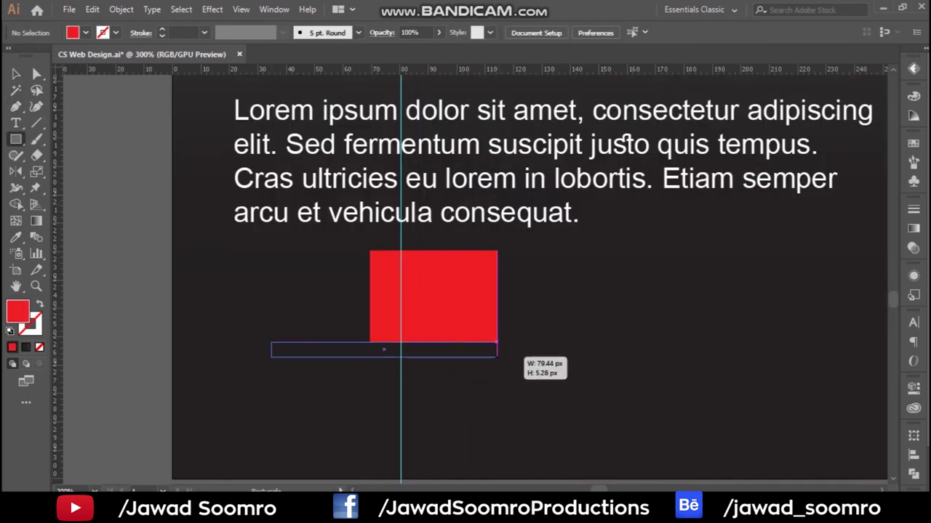
pyautogui.moveTo(497, 357)
pyautogui.mouseDown()
pyautogui.moveTo(304, 342)
pyautogui.moveTo(333, 327)
pyautogui.mouseUp()
# Step: Draw the slanted red front shape of the truck cab
pyautogui.press('p')
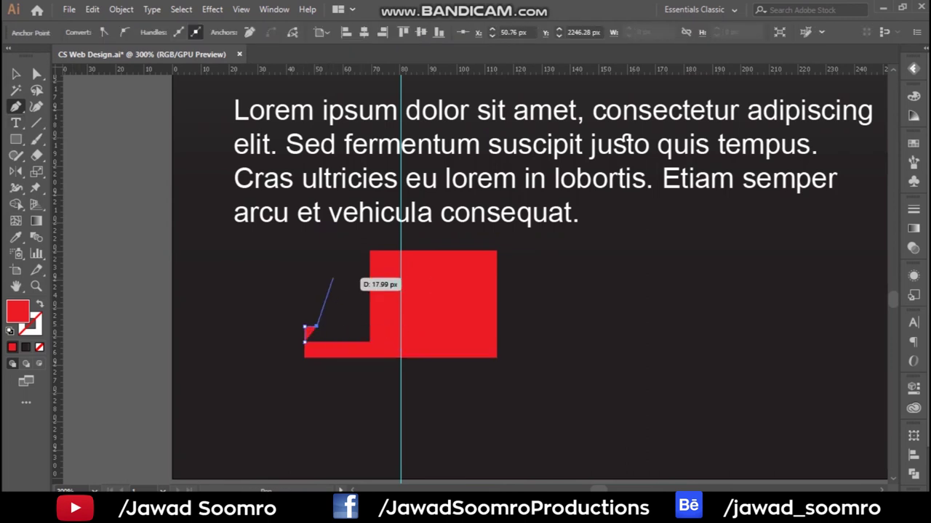
pyautogui.click(338, 278)
pyautogui.click(369, 279)
pyautogui.click(369, 342)
pyautogui.click(304, 342)
pyautogui.press('v')
pyautogui.hotkey('ctrl', 'shift', 'a')
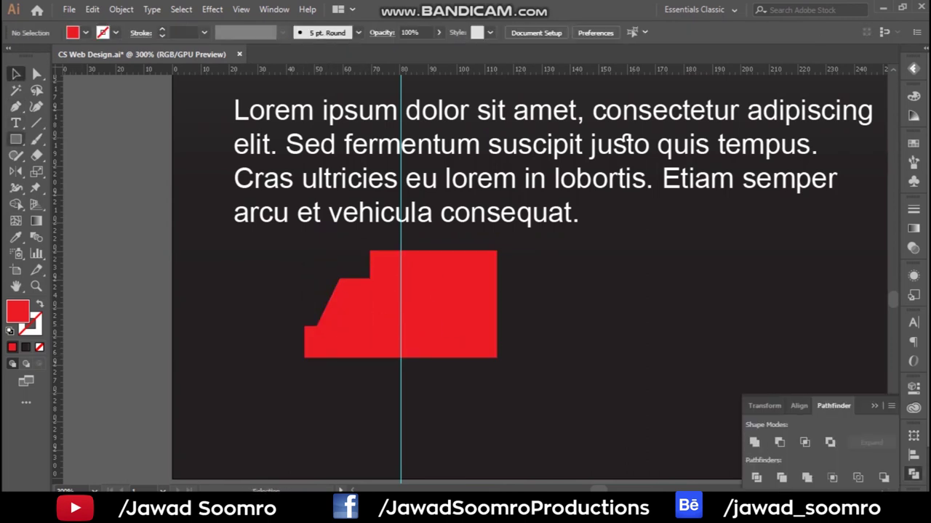
pyautogui.hotkey('ctrl', '+')
pyautogui.hotkey('ctrl', '+')
pyautogui.press('p')
# Step: Add a dark cab window and align its bottom edge with the truck body
pyautogui.click(286, 193)
pyautogui.click(329, 193)
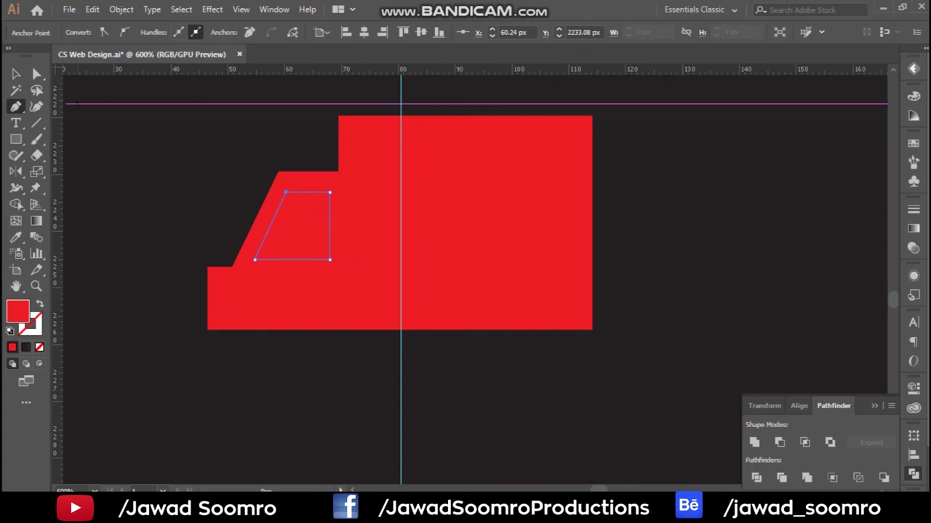
pyautogui.click(286, 193)
pyautogui.click(67, 32)
pyautogui.click(29, 54)
pyautogui.press('a')
pyautogui.moveTo(330, 256); pyautogui.dragTo(331, 262)
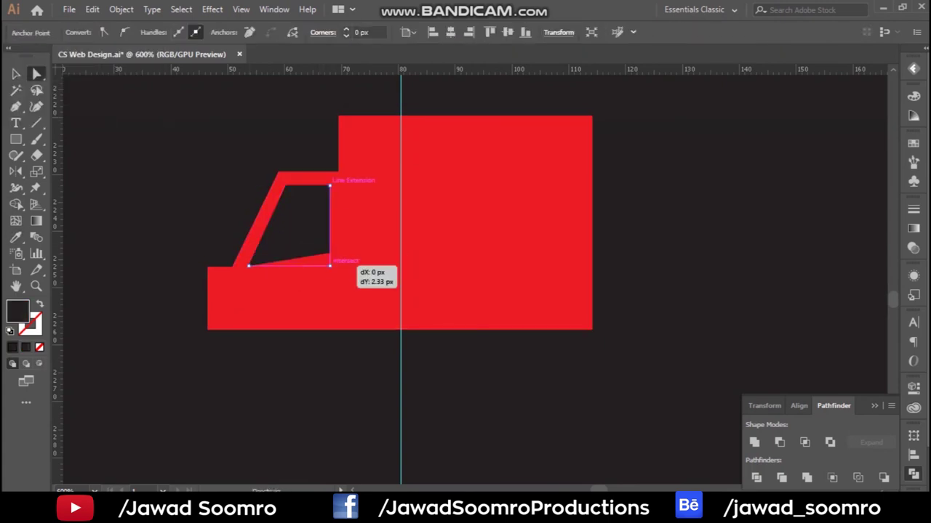
pyautogui.hotkey('ctrl', '-')
pyautogui.hotkey('ctrl', '+')
# Step: Draw a dark slanted stripe along the truck body to the back
pyautogui.press('p')
pyautogui.click(320, 270)
pyautogui.click(356, 234)
pyautogui.click(547, 234)
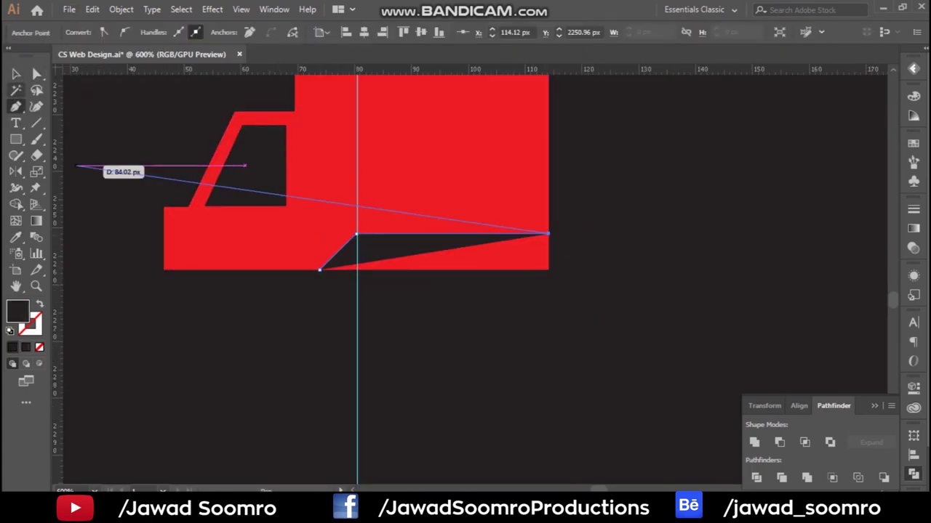
pyautogui.click(320, 269)
pyautogui.hotkey('ctrl', '-')
# Step: Add the rear wheel circle and a dark divider between cab and cargo box
pyautogui.press('l')
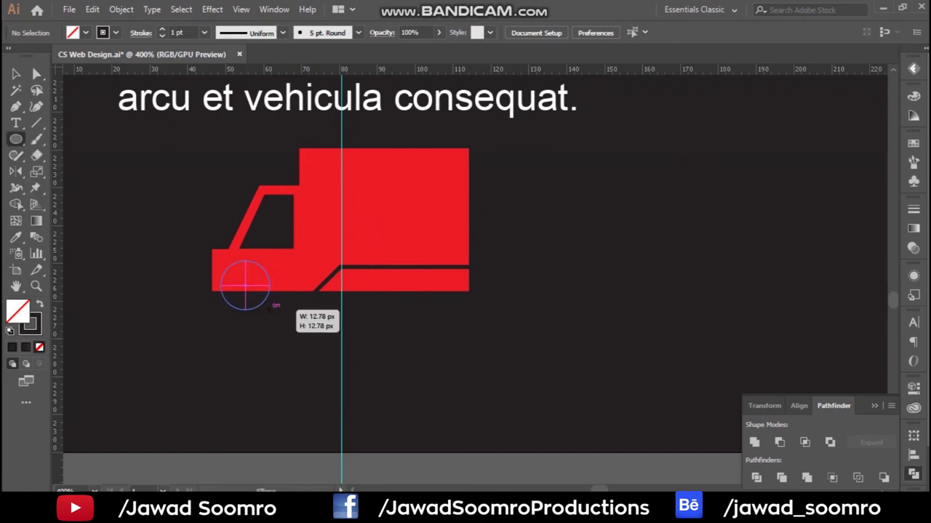
pyautogui.moveTo(245, 275); pyautogui.dragTo(278, 308)
pyautogui.click(72, 32)
pyautogui.click(44, 63)
pyautogui.press('v')
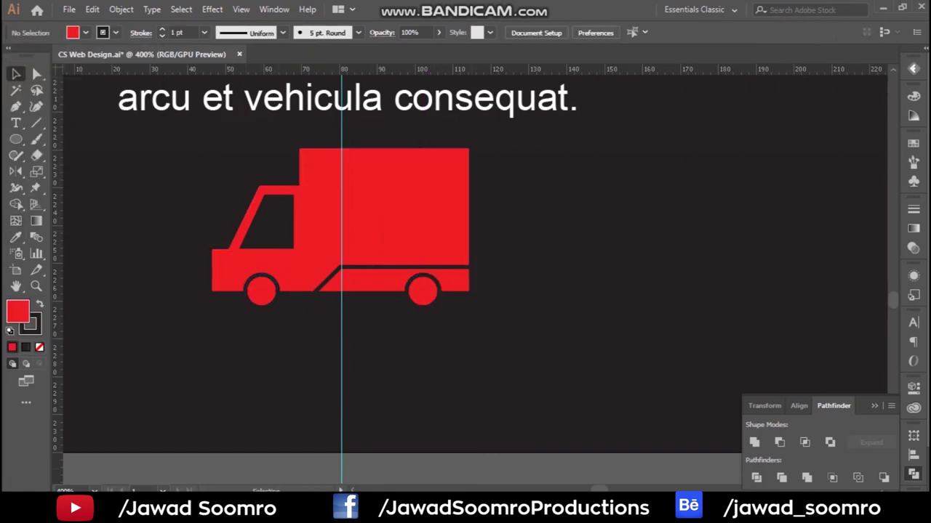
pyautogui.press('a')
pyautogui.click(344, 279)
pyautogui.press('\\')
pyautogui.moveTo(301, 150); pyautogui.dragTo(301, 306)
pyautogui.press('v')
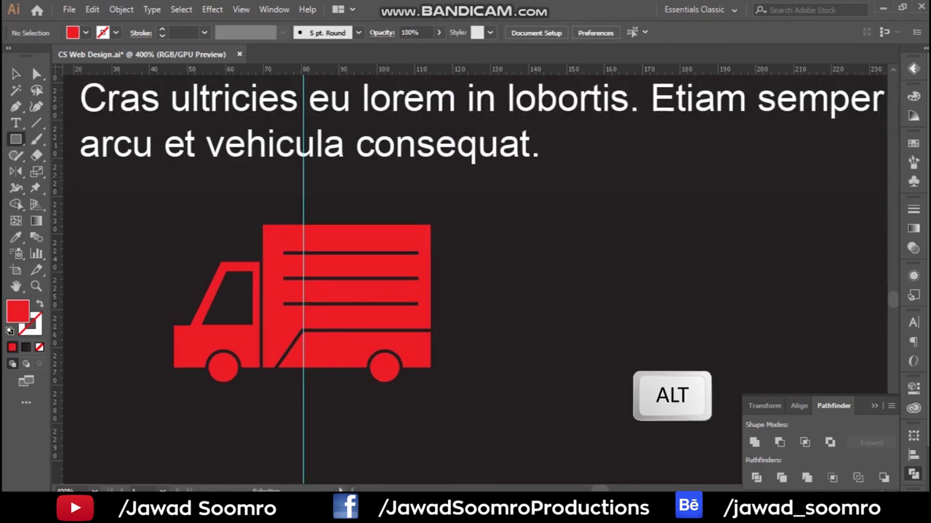
# Step: Add three white speed lines right of the truck and shrink them to about half
pyautogui.moveTo(624, 255); pyautogui.dragTo(596, 253)
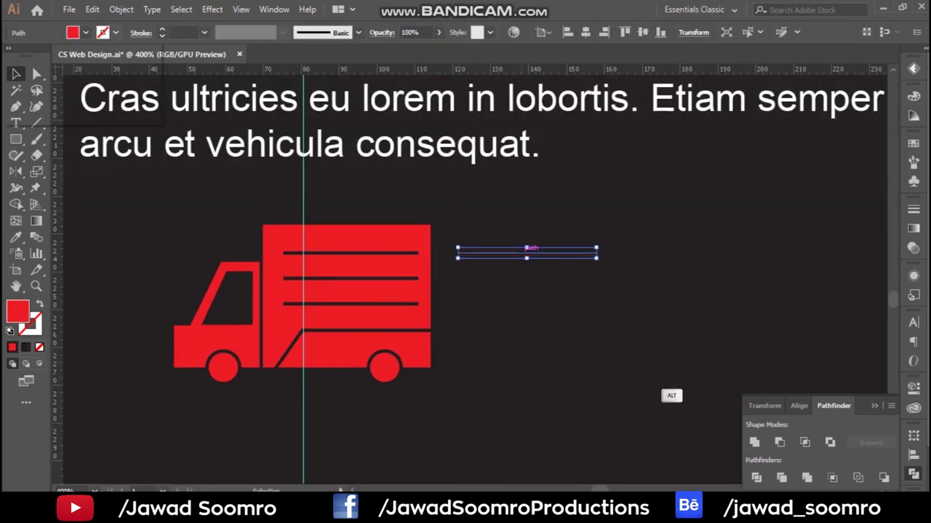
pyautogui.moveTo(526, 253); pyautogui.dragTo(527, 295)
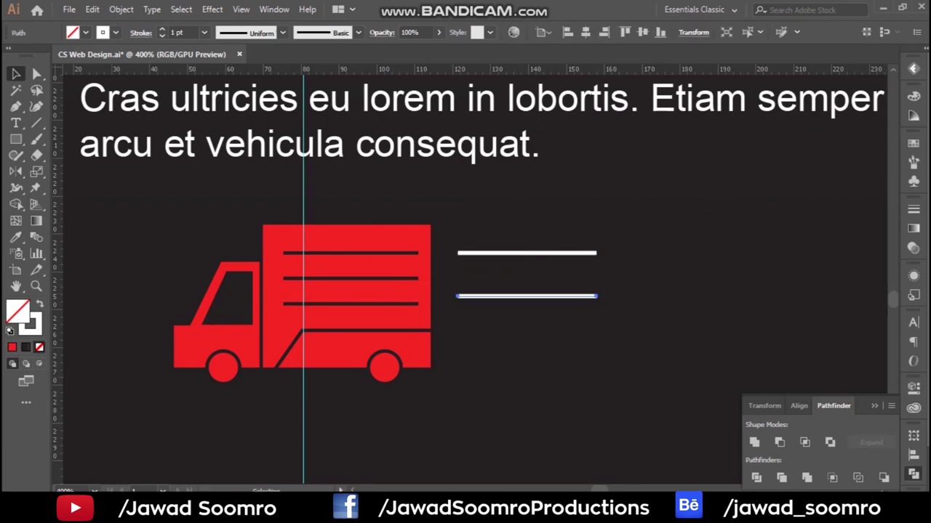
pyautogui.hotkey('ctrl', 'd')
pyautogui.hotkey('ctrl', '-')
pyautogui.moveTo(551, 280); pyautogui.dragTo(504, 315)
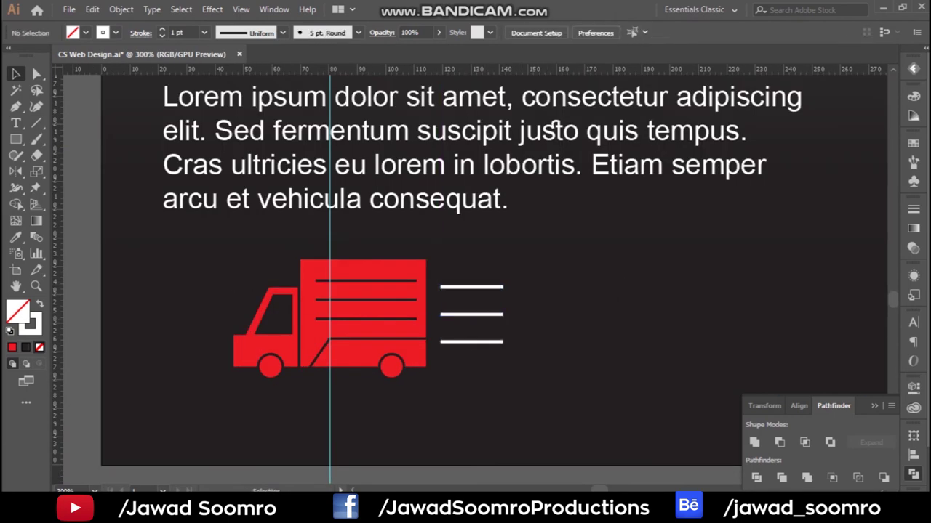
# Step: Move the truck and speed lines together below the footer paragraph
pyautogui.hotkey('ctrl', '-')
pyautogui.hotkey('ctrl', '-')
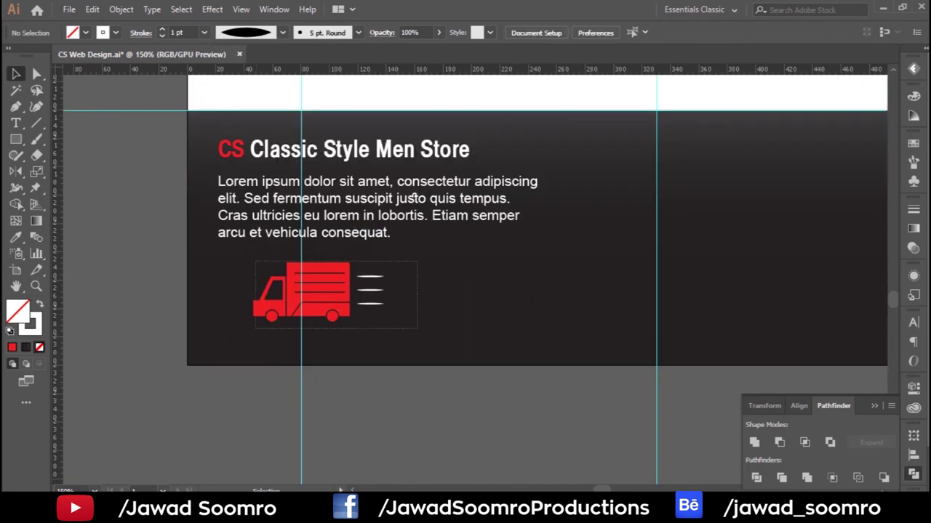
pyautogui.moveTo(407, 338); pyautogui.dragTo(244, 258)
pyautogui.moveTo(344, 292); pyautogui.dragTo(290, 301)
pyautogui.rightClick(298, 300)
# Step: Group the truck with its speed lines and type DELIVERY AT YOUR DOOR STEP beside it
pyautogui.click(356, 177)
pyautogui.click(413, 196)
pyautogui.press('t')
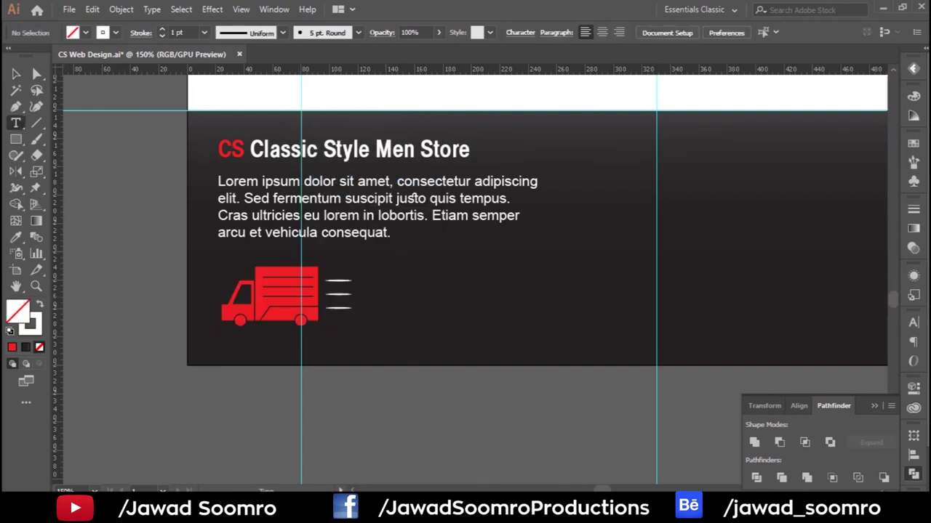
pyautogui.click(386, 276)
pyautogui.write('H')
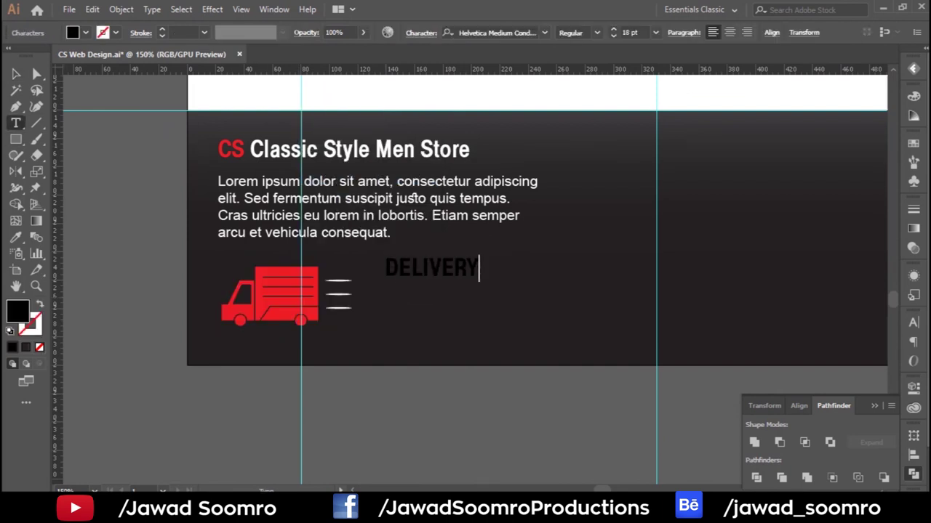
pyautogui.write('EP')
pyautogui.press('Escape')
# Step: Make the delivery text white 12 pt beside the truck, with DOOR STEP enlarged to 20 pt
pyautogui.click(655, 32)
pyautogui.click(672, 147)
pyautogui.moveTo(480, 270); pyautogui.dragTo(469, 275)
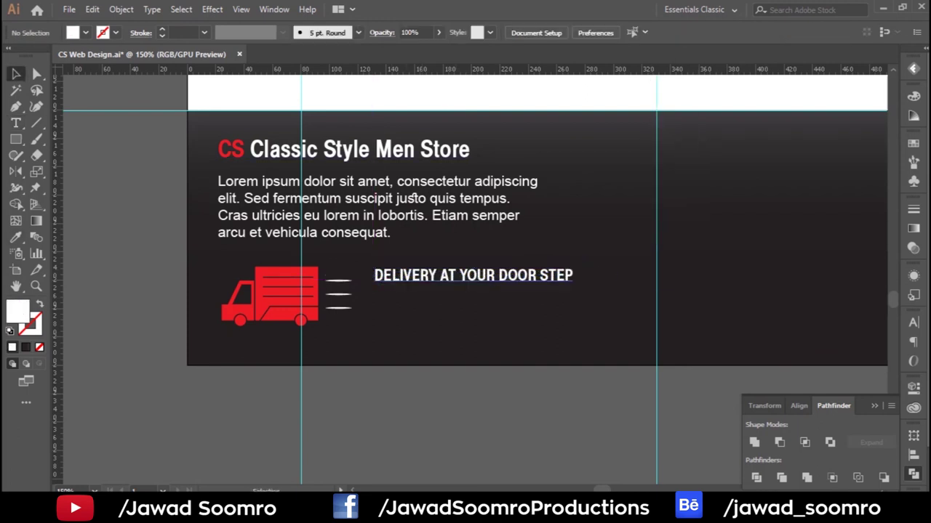
pyautogui.press('t')
pyautogui.moveTo(374, 296); pyautogui.dragTo(450, 296)
pyautogui.click(655, 32)
pyautogui.click(672, 152)
pyautogui.press('Escape')
# Step: Duplicate the delivery text, retype it as STOCK CLEARANCE, and place it above DELIVERY AT YOUR
pyautogui.moveTo(412, 199); pyautogui.dragTo(349, 240)
pyautogui.moveTo(364, 342); pyautogui.dragTo(364, 390)
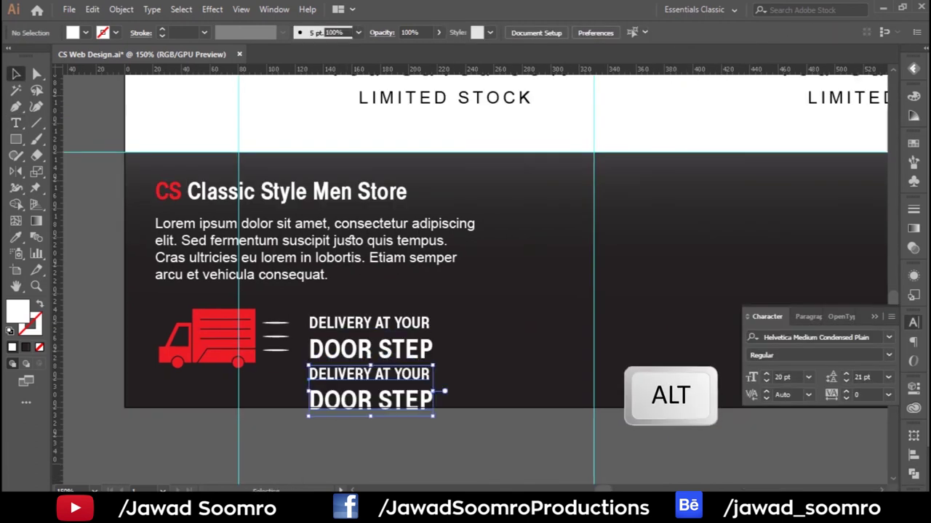
pyautogui.moveTo(309, 376); pyautogui.dragTo(445, 398)
pyautogui.write('STOCK CLEARNAC')
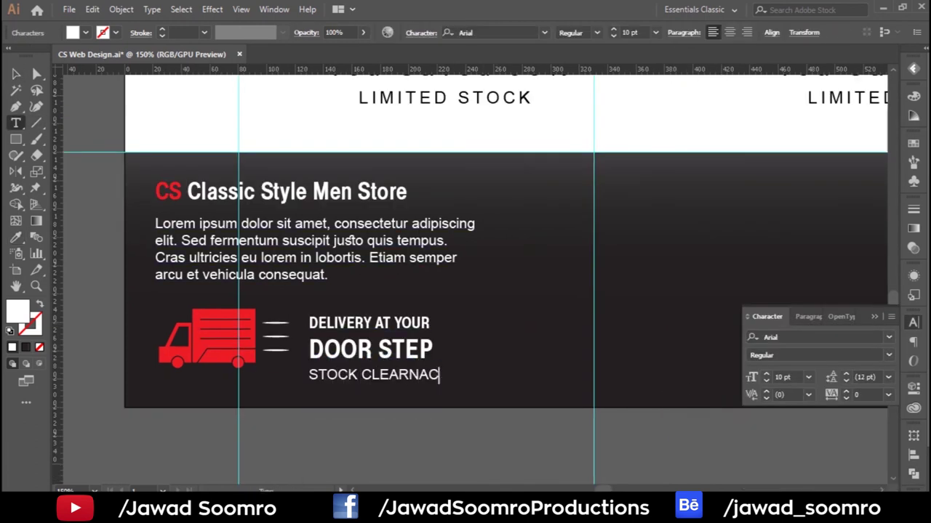
pyautogui.press('BackSpace')
pyautogui.press('BackSpace')
pyautogui.press('BackSpace')
pyautogui.write('ANCE')
pyautogui.press('Escape')
pyautogui.moveTo(370, 375); pyautogui.dragTo(371, 305)
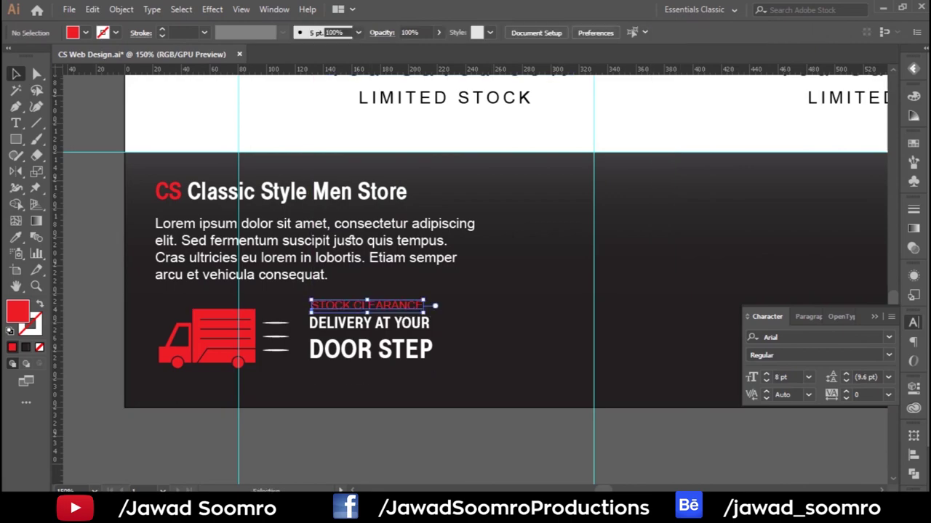
pyautogui.hotkey('ctrl', '+')
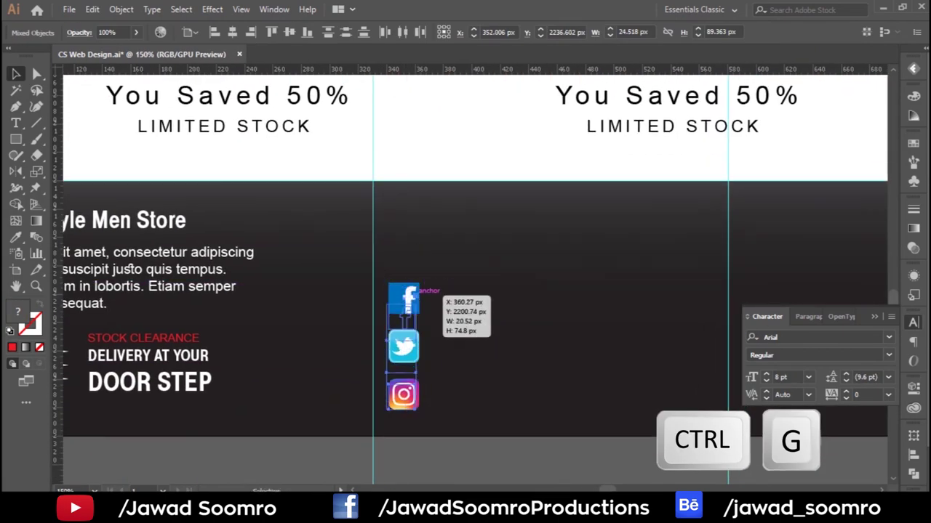
# Step: Group the truck with its text and add a white 12 pt handle beside the Facebook icon
pyautogui.moveTo(198, 227); pyautogui.dragTo(292, 227)
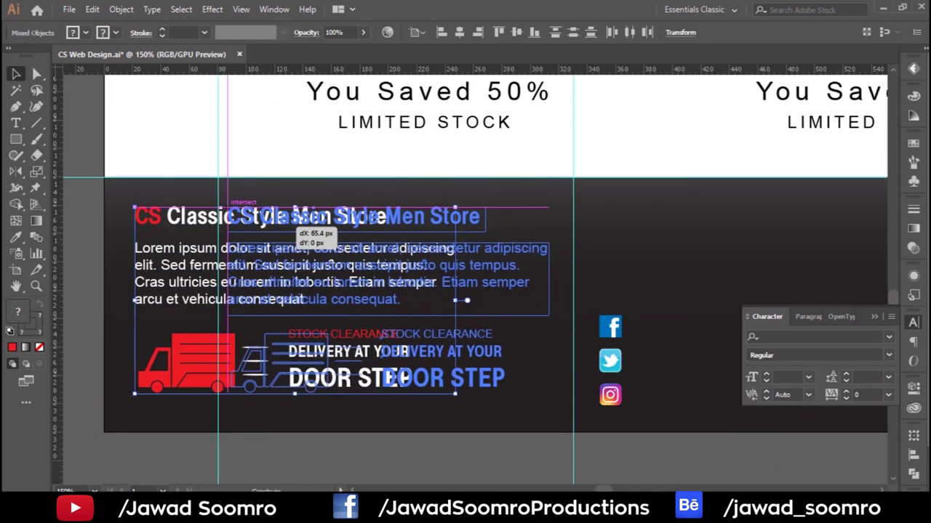
pyautogui.hotkey('ctrl', 'g')
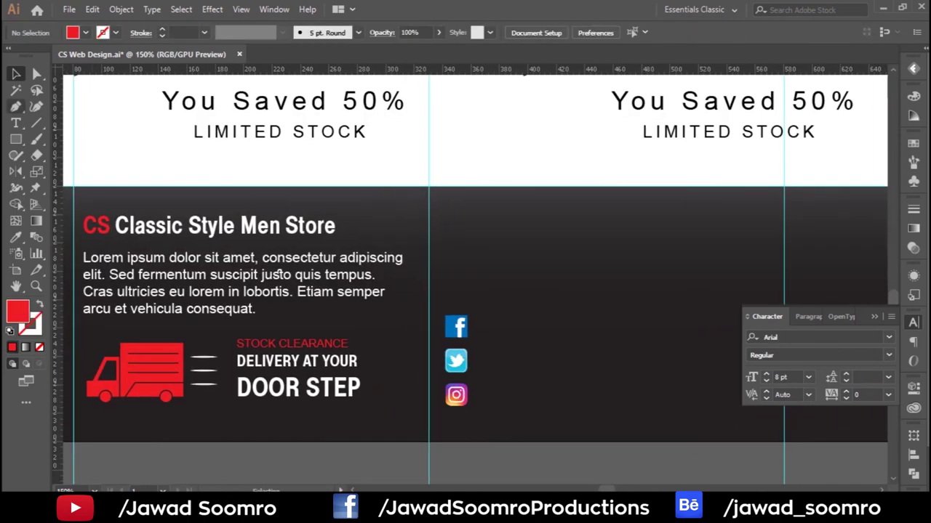
pyautogui.press('t')
pyautogui.click(507, 327)
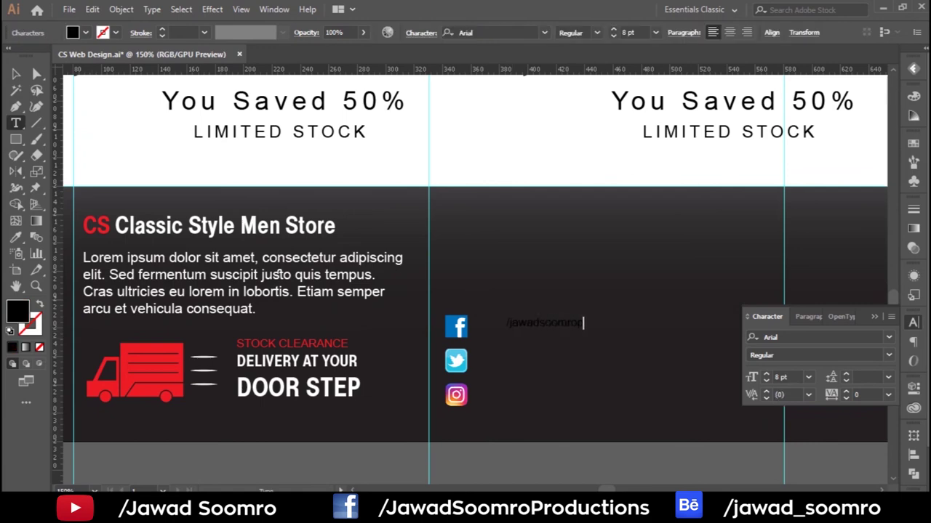
pyautogui.press('Escape')
pyautogui.click(86, 32)
pyautogui.click(12, 58)
pyautogui.hotkey('ctrl', '+')
pyautogui.hotkey('ctrl', 'shift', '.')
pyautogui.hotkey('ctrl', 'shift', '.')
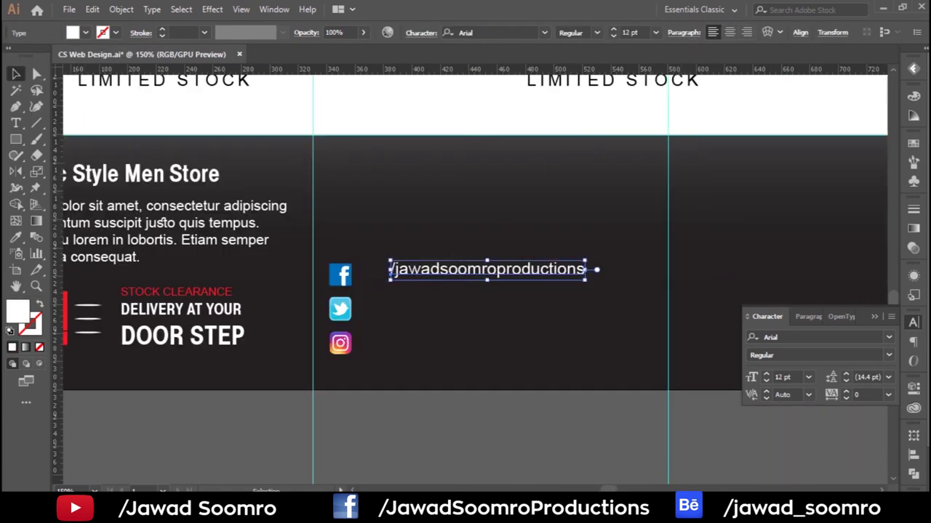
pyautogui.hotkey('ctrl', '+')
# Step: Copy the handle text to the Twitter and Instagram rows and retype each handle
pyautogui.moveTo(573, 240); pyautogui.dragTo(573, 308)
pyautogui.moveTo(362, 282); pyautogui.dragTo(371, 282)
pyautogui.write('J')
pyautogui.moveTo(464, 282)
pyautogui.mouseDown()
pyautogui.moveTo(477, 282)
pyautogui.moveTo(436, 331)
pyautogui.mouseUp()
pyautogui.write('SP')
pyautogui.press('Escape')
pyautogui.doubleClick(436, 331)
pyautogui.write('Js20')
pyautogui.press('Escape')
# Step: Copy the handle above as a 'Subscribe to our Newsletter' heading in the heading font
pyautogui.hotkey('ctrl', '1')
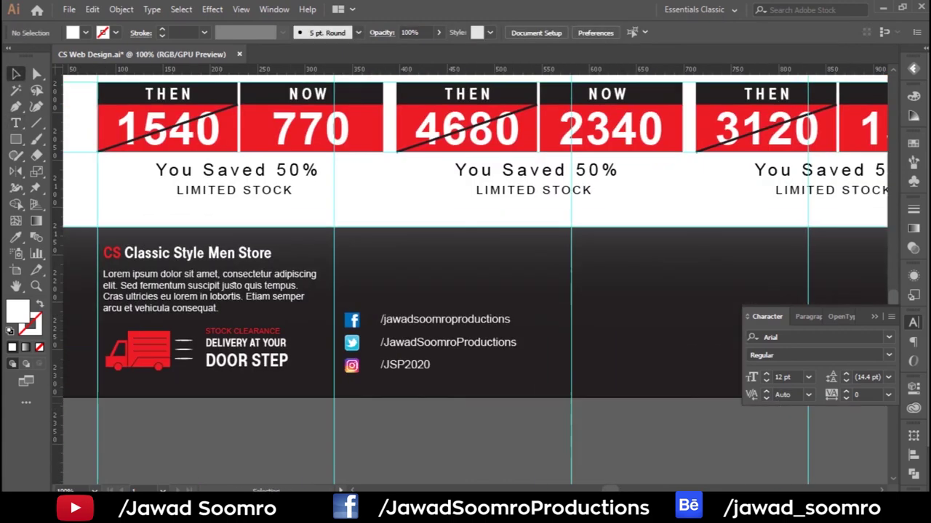
pyautogui.hotkey('ctrl', '=')
pyautogui.moveTo(437, 318); pyautogui.dragTo(436, 211)
pyautogui.click(136, 216)
pyautogui.tripleClick(436, 216)
pyautogui.write('Subscribe to our Newsletter')
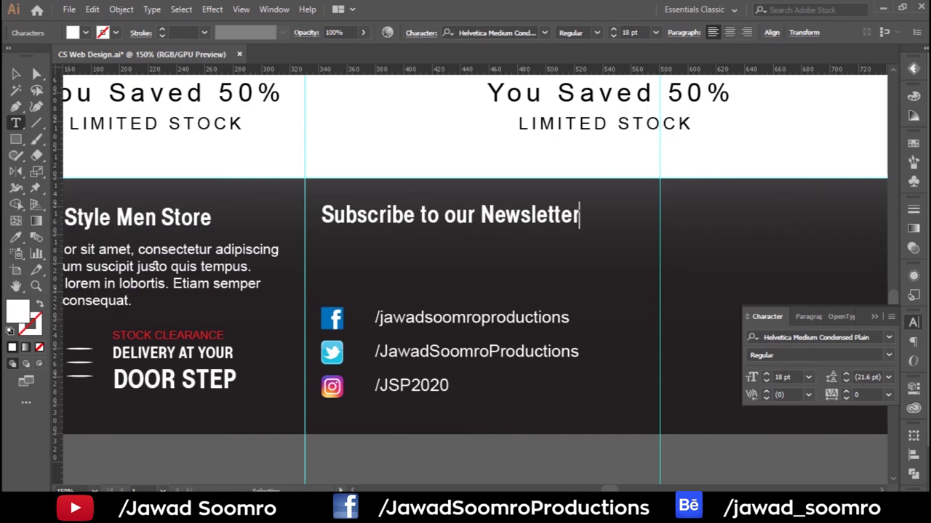
pyautogui.press('Escape')
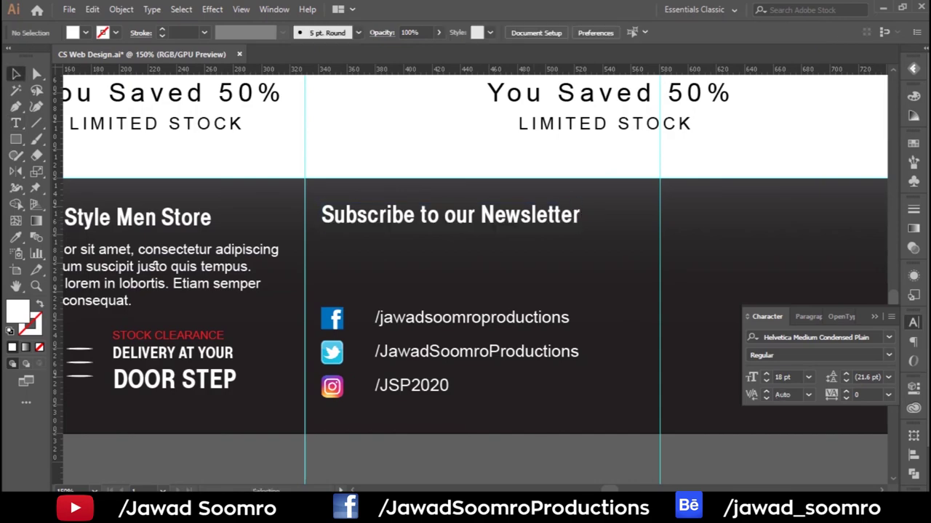
# Step: Draw a white newsletter input box below the heading, matching the Search Item box style
pyautogui.moveTo(321, 239); pyautogui.dragTo(578, 276)
pyautogui.press('i')
pyautogui.hotkey('ctrl', '-')
pyautogui.hotkey('ctrl', '-')
pyautogui.hotkey('ctrl', '-')
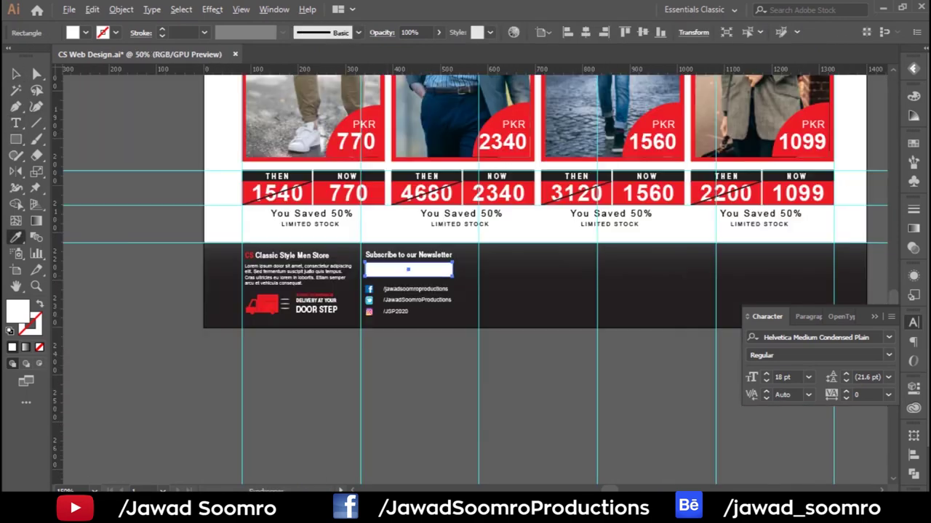
pyautogui.scroll(5, 465, 276)
pyautogui.scroll(5, 465, 276)
pyautogui.scroll(2, 465, 276)
pyautogui.scroll(3, 465, 276)
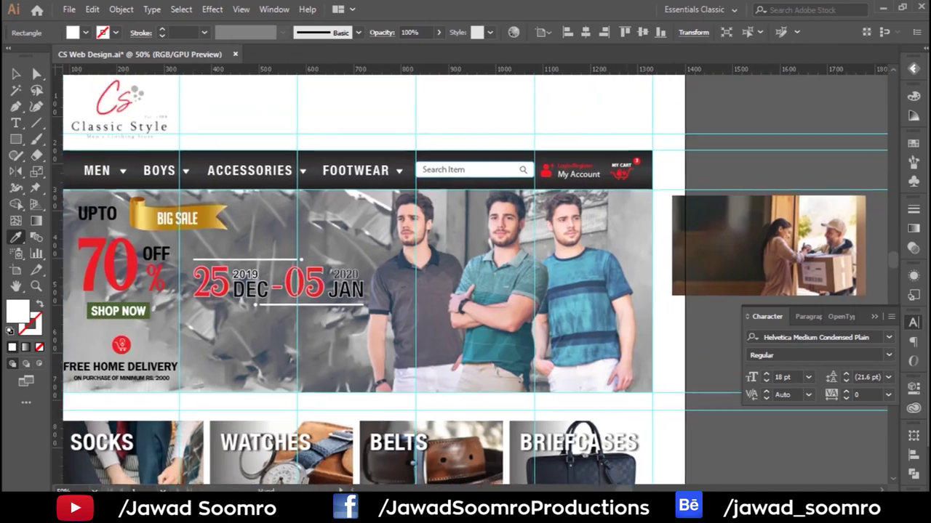
pyautogui.click(472, 172)
pyautogui.press('v')
pyautogui.scroll(-5, 465, 277)
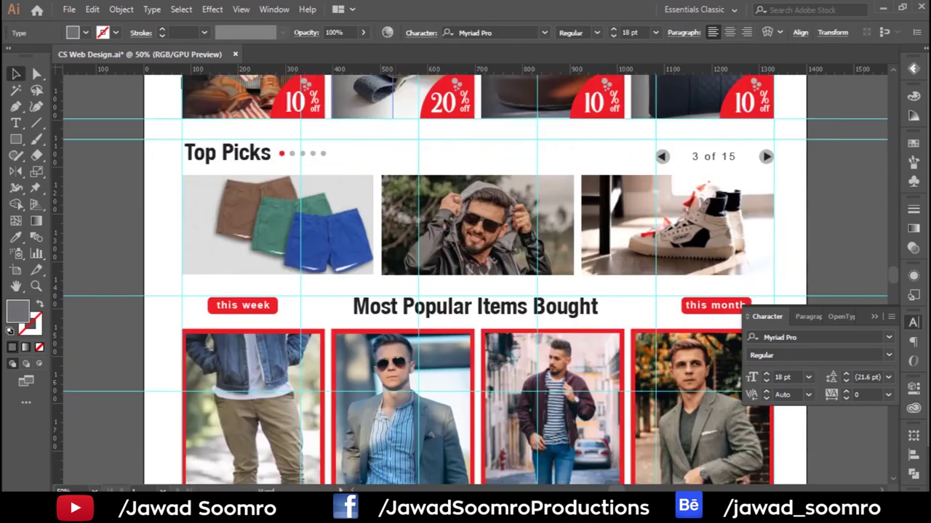
# Step: Type an 'Enter your email address' placeholder inside the newsletter box
pyautogui.scroll(-5, 466, 276)
pyautogui.scroll(3, 356, 326)
pyautogui.scroll(1, 357, 326)
pyautogui.press('t')
pyautogui.click(253, 251)
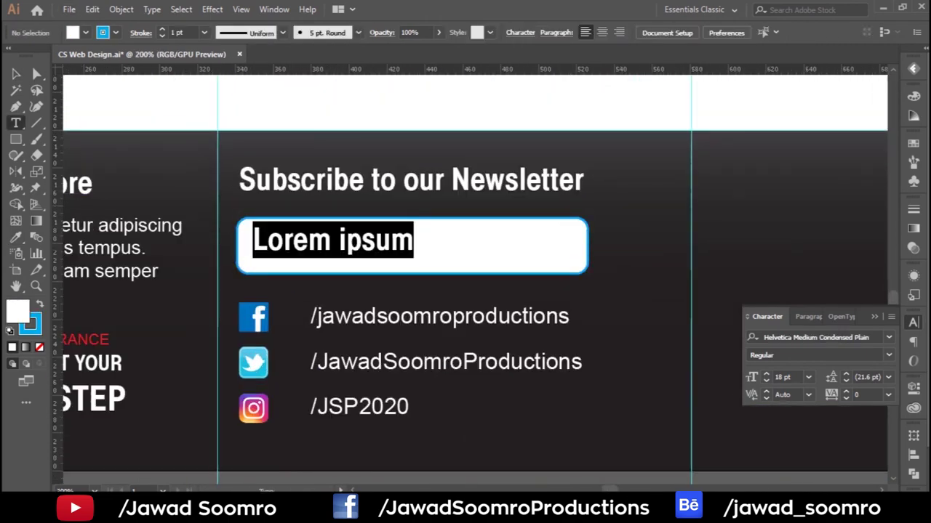
pyautogui.write('Enter your email address')
pyautogui.press('Escape')
# Step: Style the email placeholder as grey 14 pt Myriad Pro
pyautogui.click(494, 32)
pyautogui.write('myriad pro')
pyautogui.press('Return')
pyautogui.click(85, 32)
pyautogui.click(43, 73)
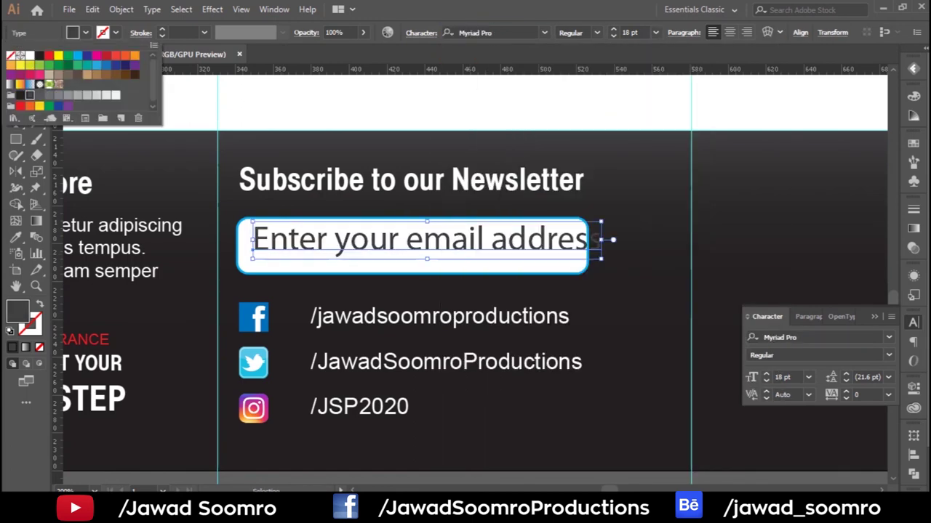
pyautogui.click(655, 32)
pyautogui.click(669, 153)
pyautogui.hotkey('ctrl', 'shift', 'a')
# Step: Draw a red button beside the email field and round its right-hand corners
pyautogui.scroll(-1, 230, 101)
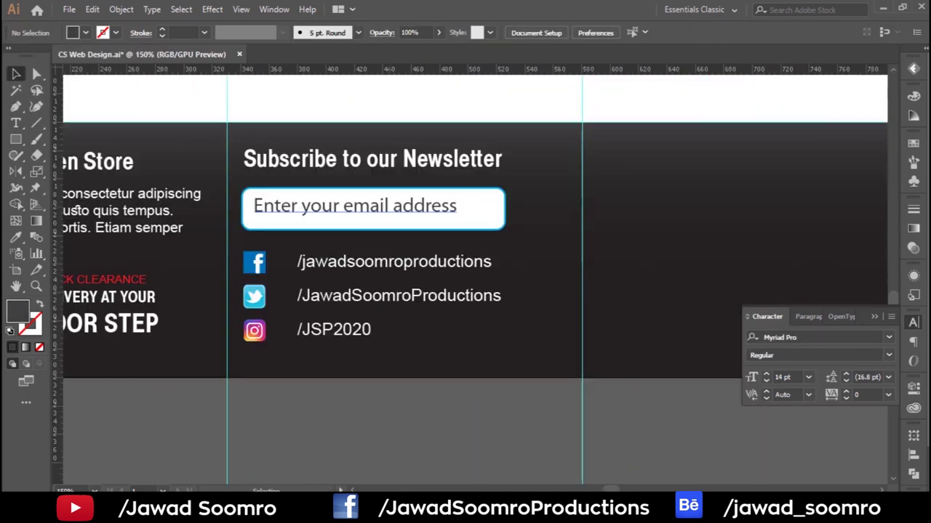
pyautogui.scroll(2, 393, 214)
pyautogui.press('m')
pyautogui.moveTo(509, 169); pyautogui.dragTo(710, 252)
pyautogui.scroll(-2, 618, 218)
pyautogui.scroll(2, 618, 219)
pyautogui.click(140, 32)
pyautogui.hotkey('ctrl', 'shift', 'a')
pyautogui.click(604, 211)
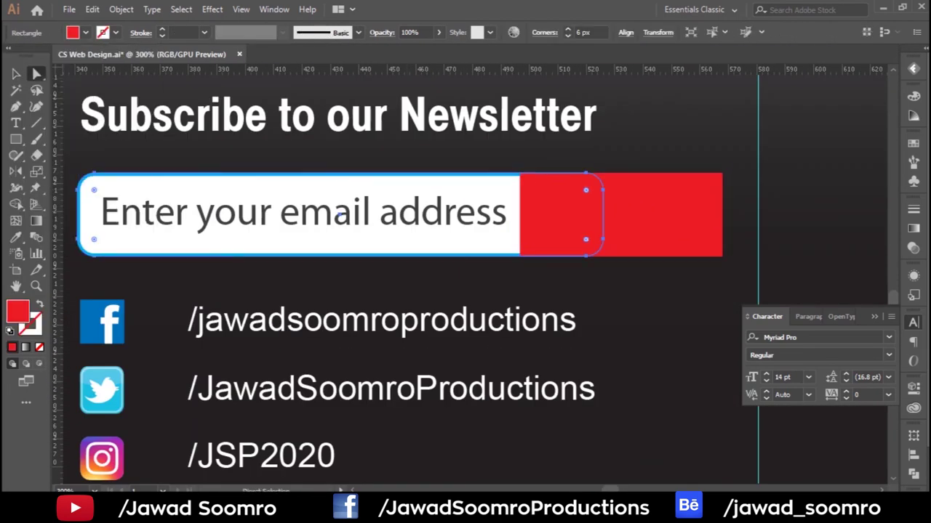
pyautogui.click(722, 254)
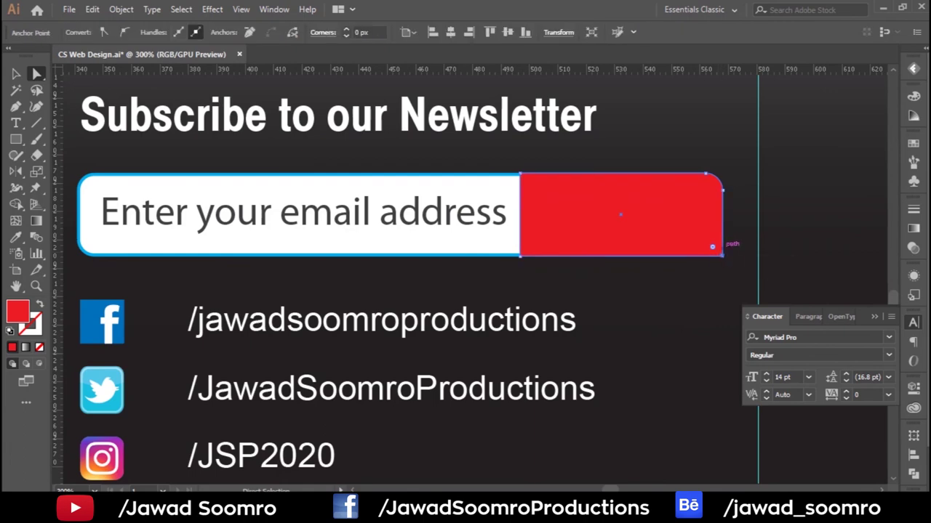
pyautogui.hotkey('ctrl', 'shift', 'a')
# Step: Paste a text copy onto the button relabelled ENTER, and type an Extras column heading
pyautogui.press('t')
pyautogui.click(544, 215)
pyautogui.hotkey('ctrl', 'v')
pyautogui.rightClick(647, 223)
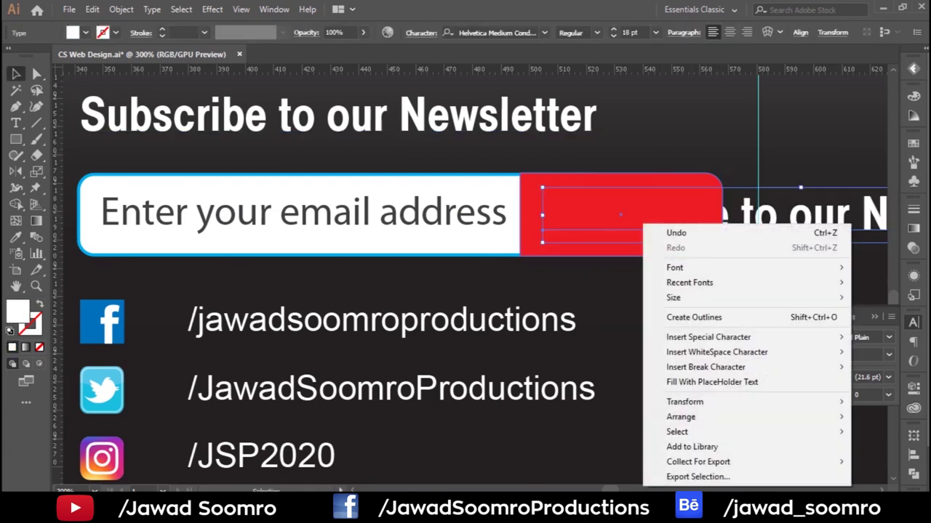
pyautogui.doubleClick(633, 215)
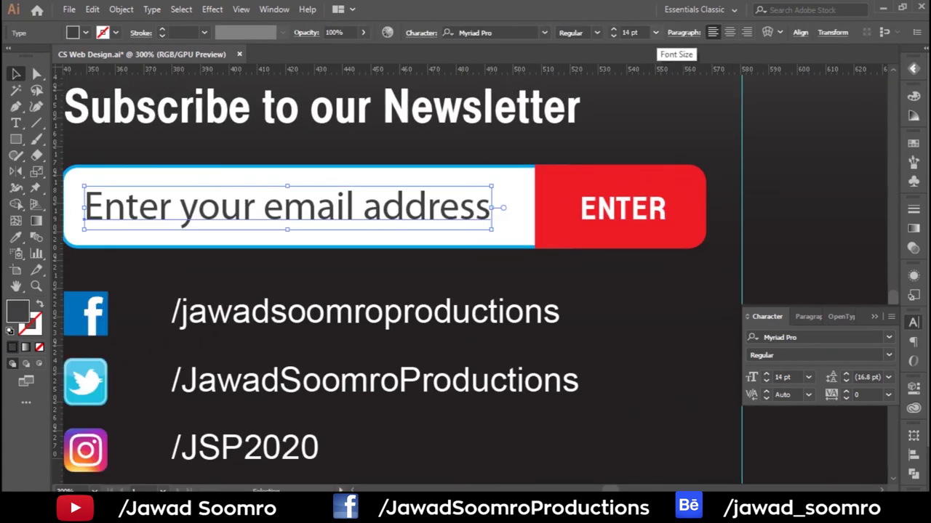
pyautogui.click(622, 208)
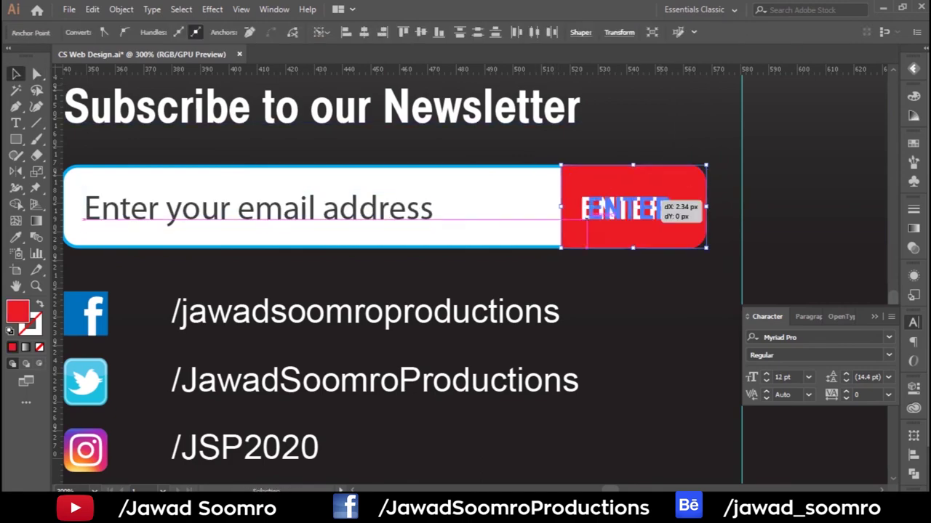
pyautogui.hotkey('ctrl', '1')
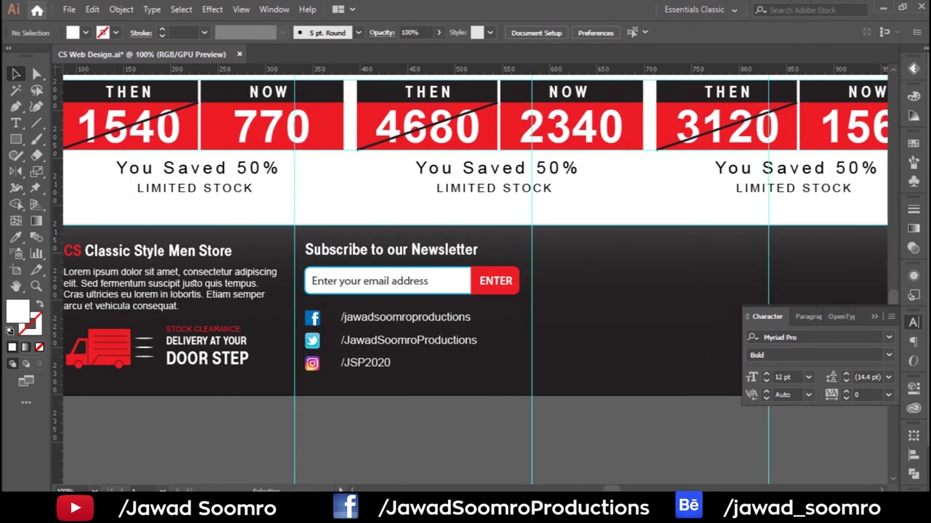
pyautogui.write('Extras')
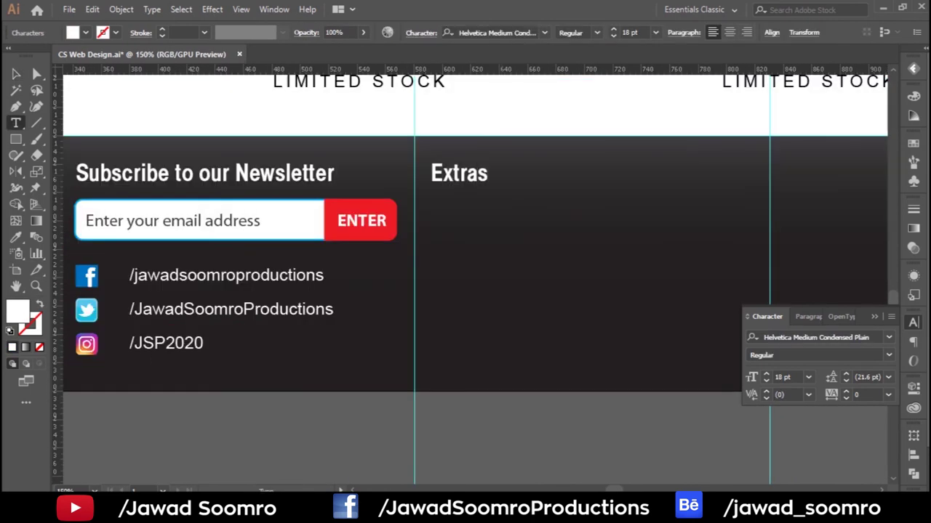
# Step: Duplicate a social link line into the Extras column and retype it as About us
pyautogui.press('Escape')
pyautogui.hscroll(-1, 475, 276)
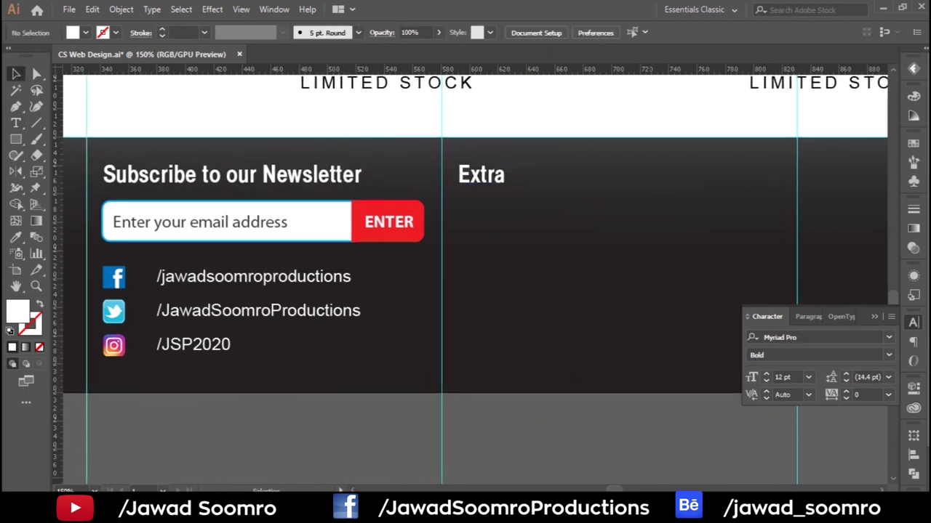
pyautogui.moveTo(253, 277); pyautogui.dragTo(555, 207)
pyautogui.doubleClick(523, 207)
pyautogui.write('Abous')
pyautogui.press('alt')
# Step: Repeat About us down into six lines, retyping the next two as Delivery Information and Privacy Policy
pyautogui.moveTo(492, 209); pyautogui.dragTo(491, 242)
pyautogui.hotkey('ctrl', 'd')
pyautogui.hotkey('ctrl', 'd')
pyautogui.hotkey('ctrl', 'd')
pyautogui.hotkey('ctrl', 'd')
pyautogui.scroll(1, 517, 175)
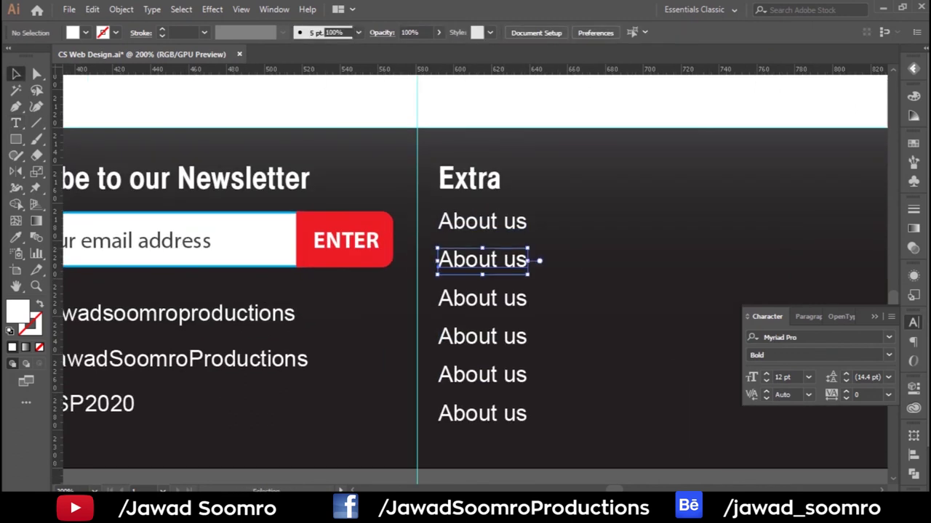
pyautogui.press('Return')
pyautogui.write('Delivery In')
pyautogui.tripleClick(482, 298)
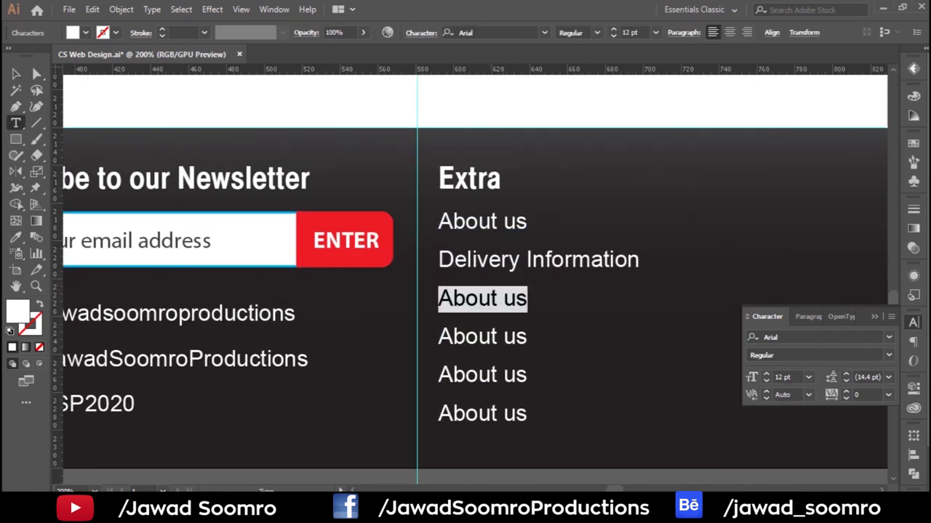
pyautogui.write('Privacy Policy')
# Step: Retype the remaining lines as FAQ, Careers and Return & Exchange Policy
pyautogui.tripleClick(482, 336)
pyautogui.write('FAW')
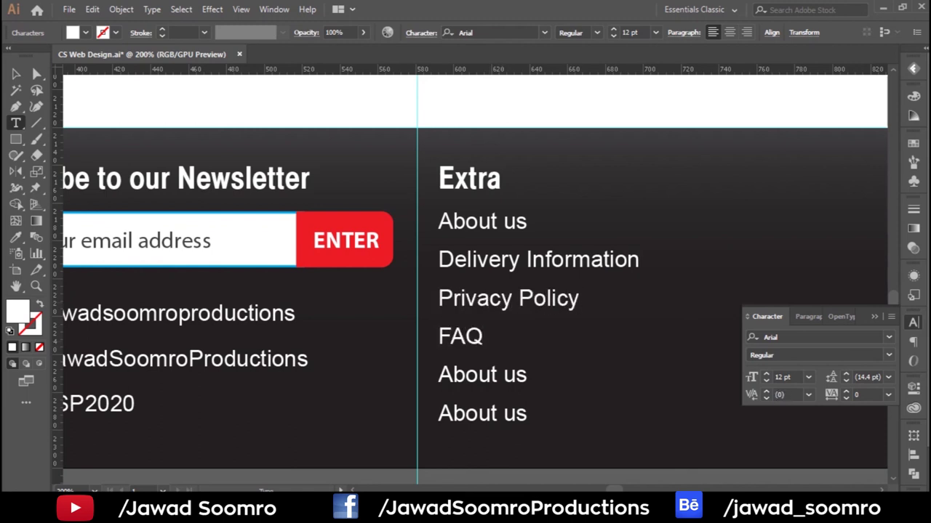
pyautogui.tripleClick(482, 375)
pyautogui.write('Careers')
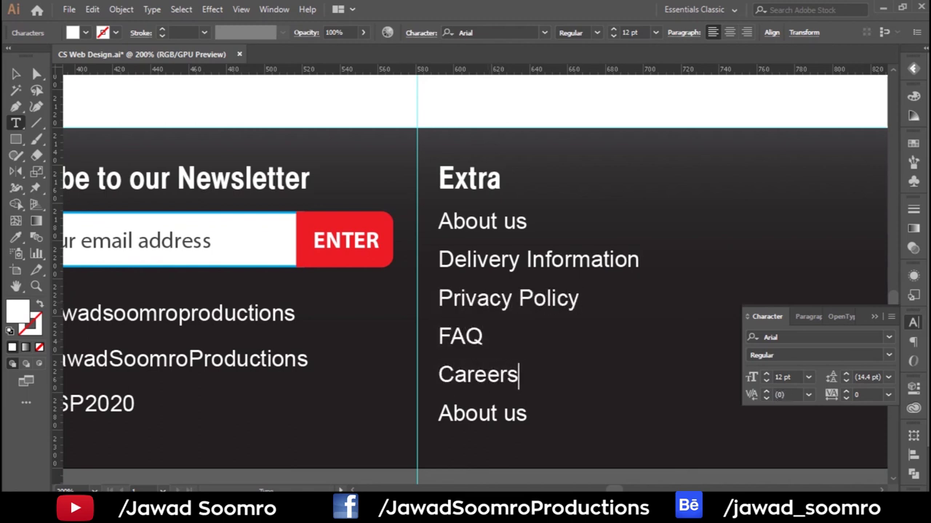
pyautogui.tripleClick(482, 413)
pyautogui.write('Return & Exchange Policy')
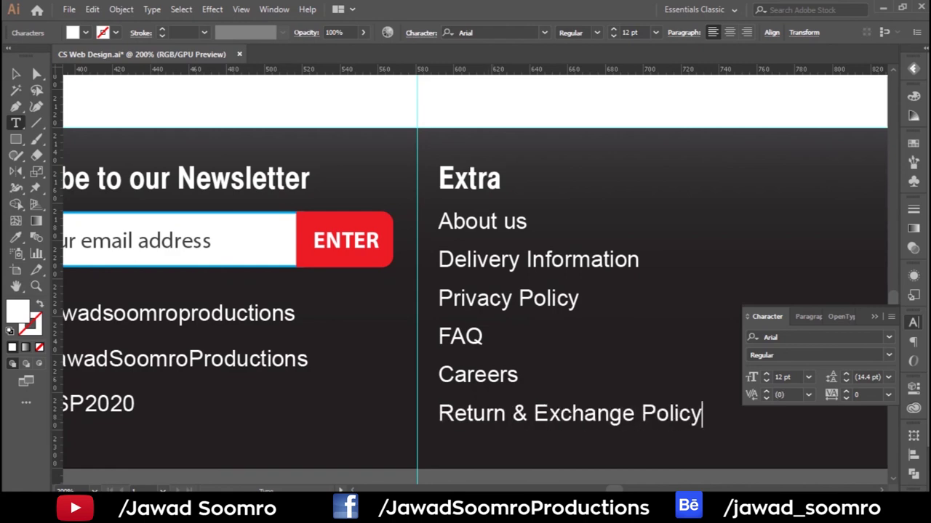
pyautogui.press('Escape')
pyautogui.hotkey('ctrl', 'shift', 'a')
pyautogui.hotkey('ctrl', '1')
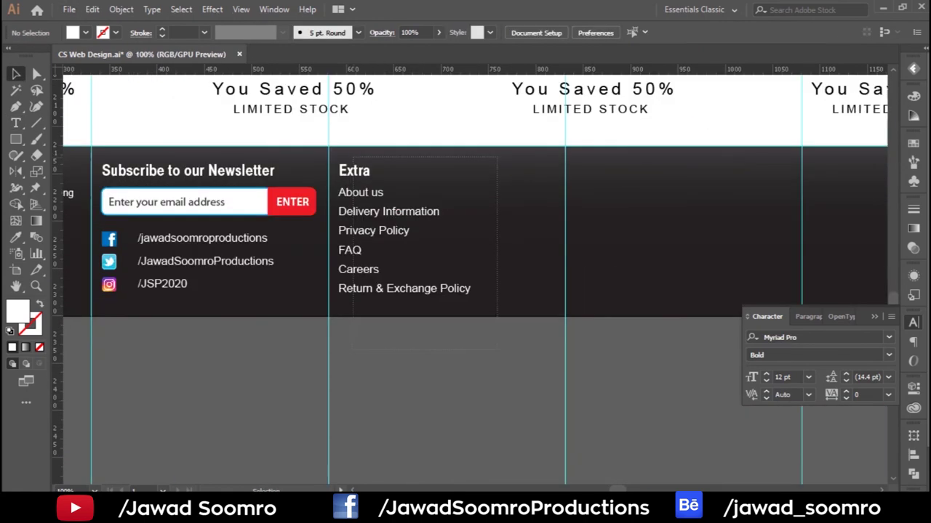
pyautogui.scroll(1, 472, 291)
pyautogui.hscroll(3, 472, 291)
# Step: Duplicate the Extra column to the right and retype its heading as My Account
pyautogui.moveTo(151, 291)
pyautogui.mouseDown()
pyautogui.moveTo(369, 291)
pyautogui.moveTo(340, 292)
pyautogui.mouseUp()
pyautogui.doubleClick(356, 232)
pyautogui.write('My Account')
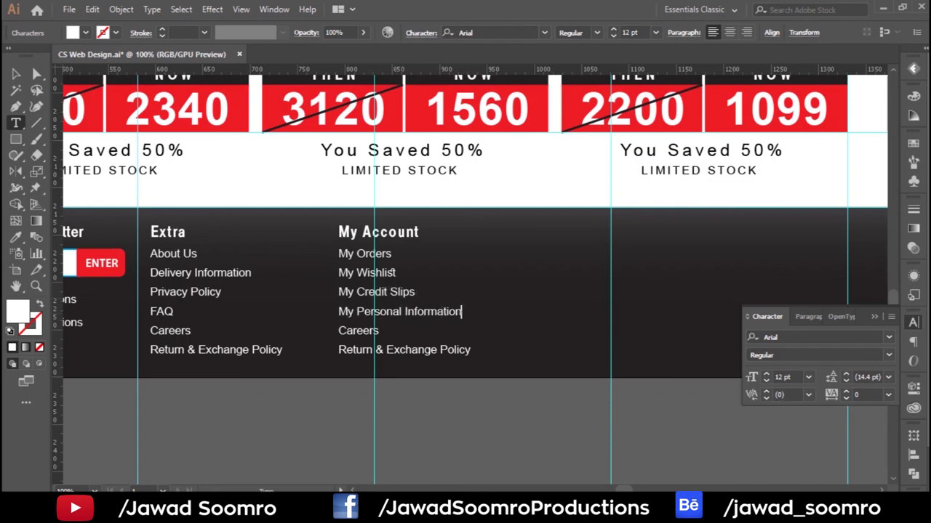
# Step: Delete the leftover Careers and Return lines and shift the My Account column slightly right
pyautogui.press('Escape')
pyautogui.press('Delete')
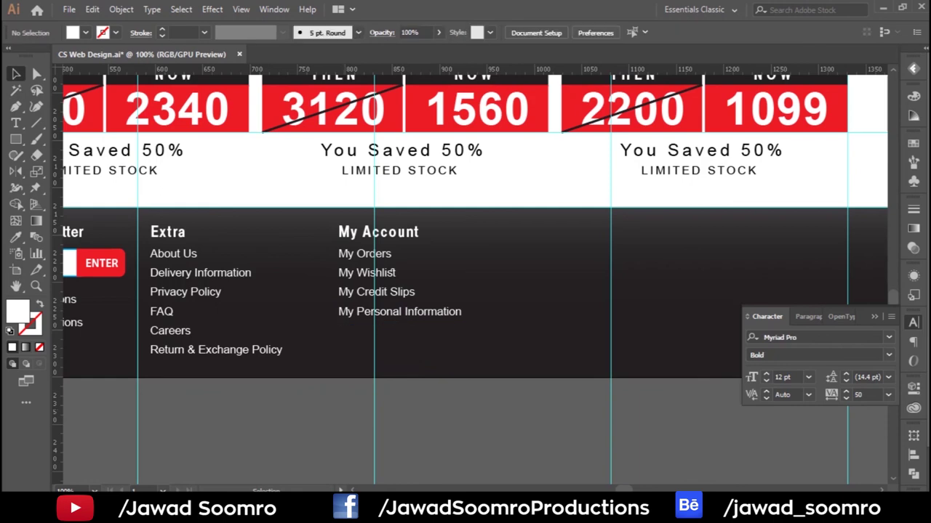
pyautogui.hotkey('ctrl', '-')
pyautogui.hotkey('ctrl', '-')
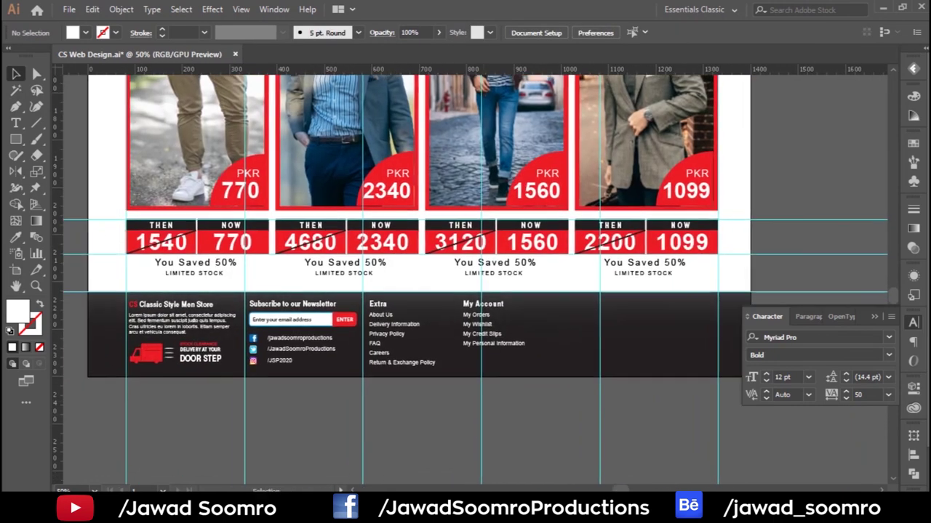
pyautogui.moveTo(495, 320); pyautogui.dragTo(519, 320)
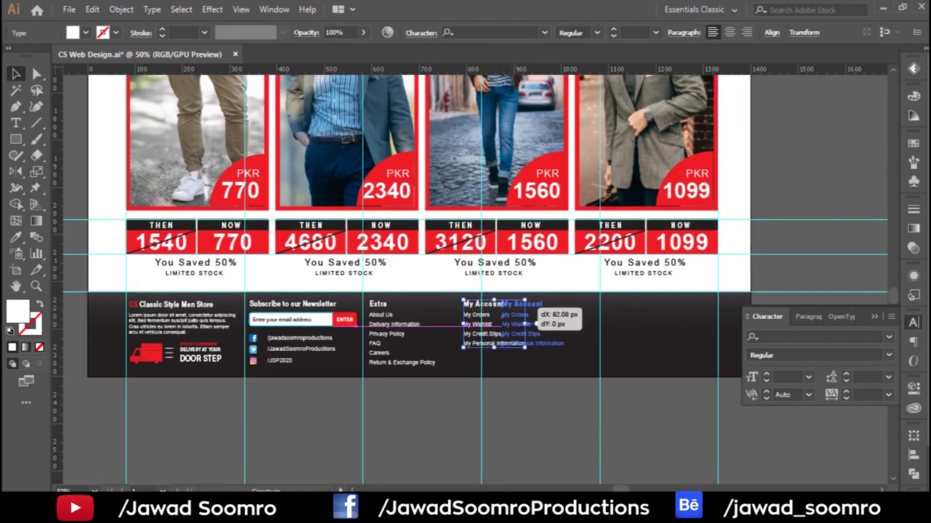
pyautogui.scroll(2, 519, 320)
# Step: Duplicate the My Account column to the right and retitle it 'Contact Information'
pyautogui.moveTo(269, 320); pyautogui.dragTo(429, 320)
pyautogui.scroll(2, 485, 317)
pyautogui.press('Return')
pyautogui.write('Stoe')
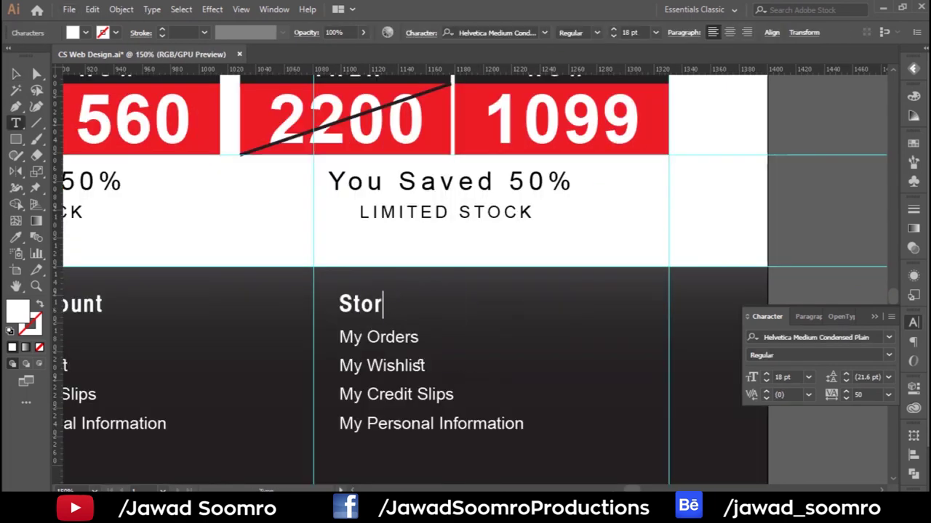
pyautogui.write('e Location')
pyautogui.moveTo(420, 338); pyautogui.dragTo(338, 337)
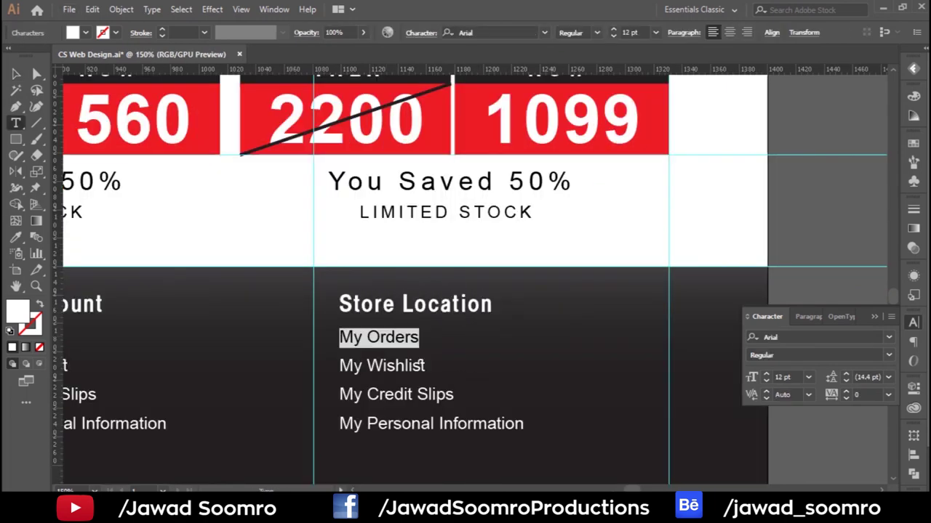
pyautogui.moveTo(491, 304); pyautogui.dragTo(339, 304)
pyautogui.write('Contact Information')
pyautogui.moveTo(420, 337); pyautogui.dragTo(338, 337)
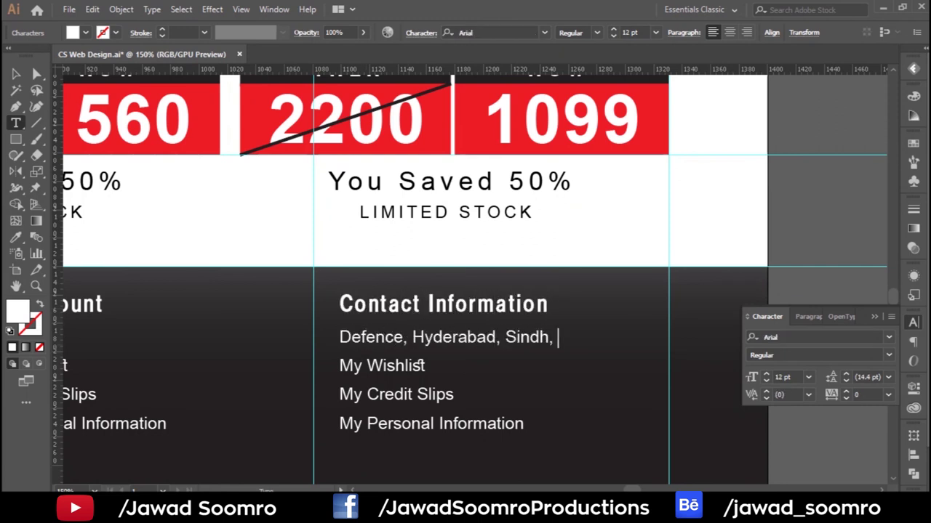
# Step: Adjust the column's list lines and replace My Wishlist with 'Email Us'
pyautogui.press('Escape')
pyautogui.scroll(-2, 388, 356)
pyautogui.click(382, 310)
pyautogui.moveTo(382, 310); pyautogui.dragTo(381, 327)
pyautogui.moveTo(392, 280); pyautogui.dragTo(427, 281)
pyautogui.hotkey('ctrl', 'shift', 'a')
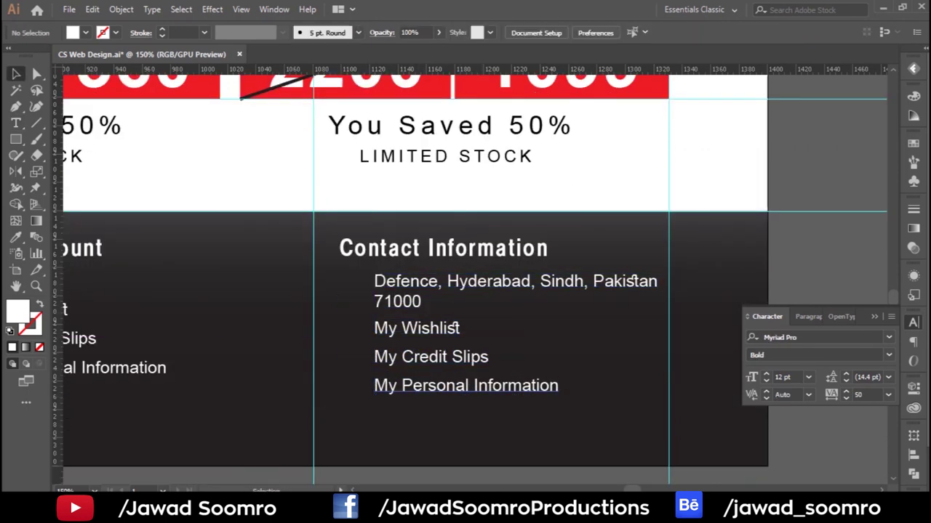
pyautogui.tripleClick(456, 327)
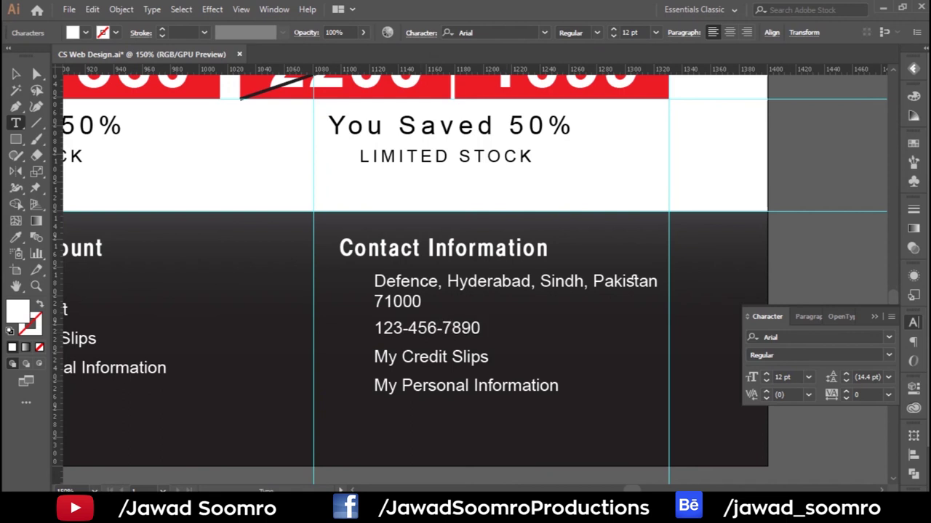
pyautogui.write('Email')
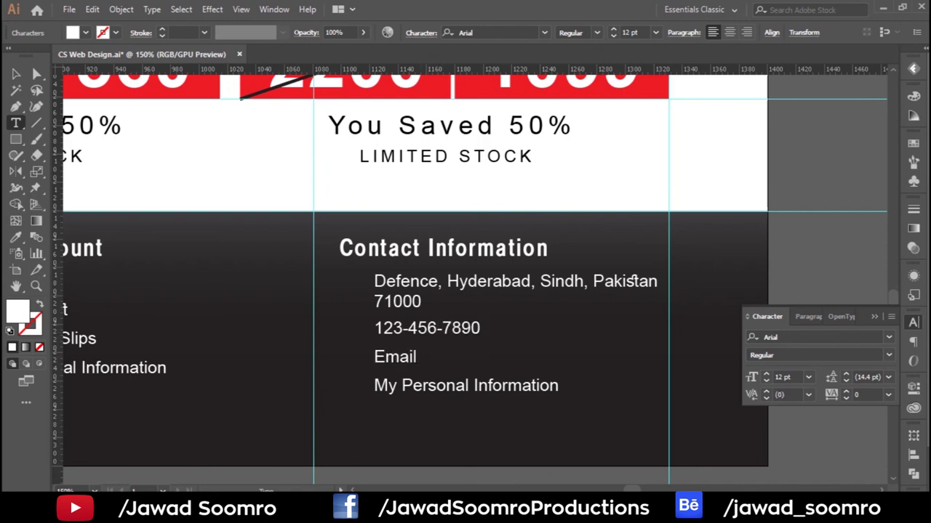
pyautogui.write(' Us')
# Step: Delete the My Personal Information line and paste in the phone and envelope icons
pyautogui.tripleClick(465, 385)
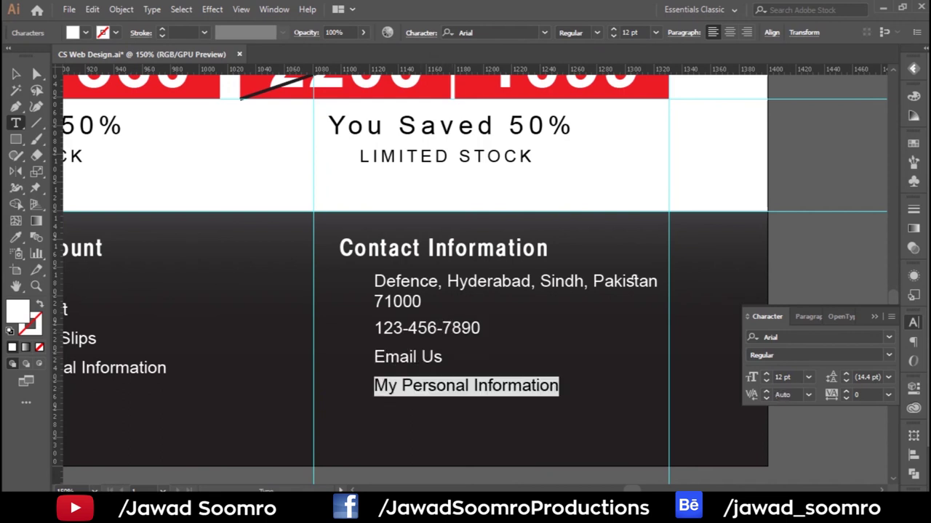
pyautogui.press('Escape')
pyautogui.press('Delete')
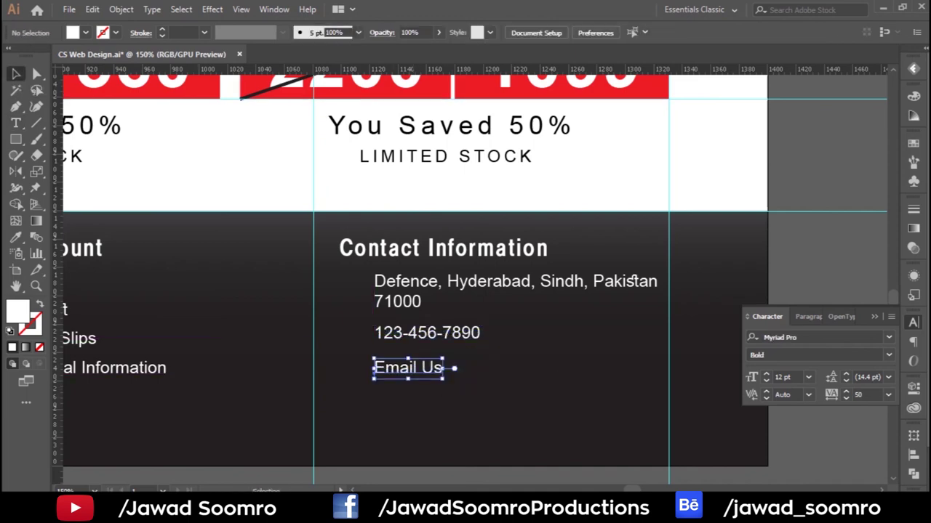
pyautogui.hotkey('ctrl', 'v')
pyautogui.hotkey('ctrl', 'shift', 'a')
pyautogui.click(345, 329)
pyautogui.press('i')
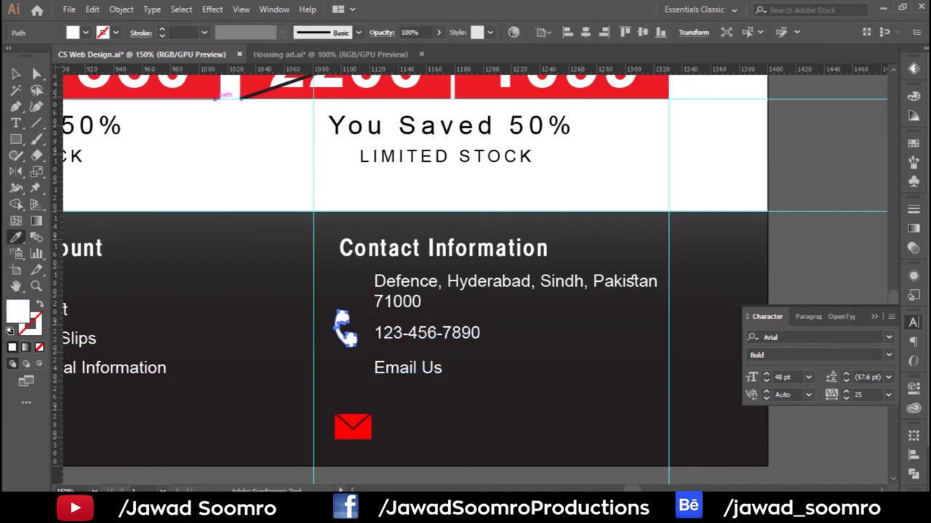
# Step: Move and resize the envelope beside Email Us and raise the phone icon
pyautogui.press('v')
pyautogui.scroll(-2, 465, 291)
pyautogui.moveTo(318, 287); pyautogui.dragTo(319, 298)
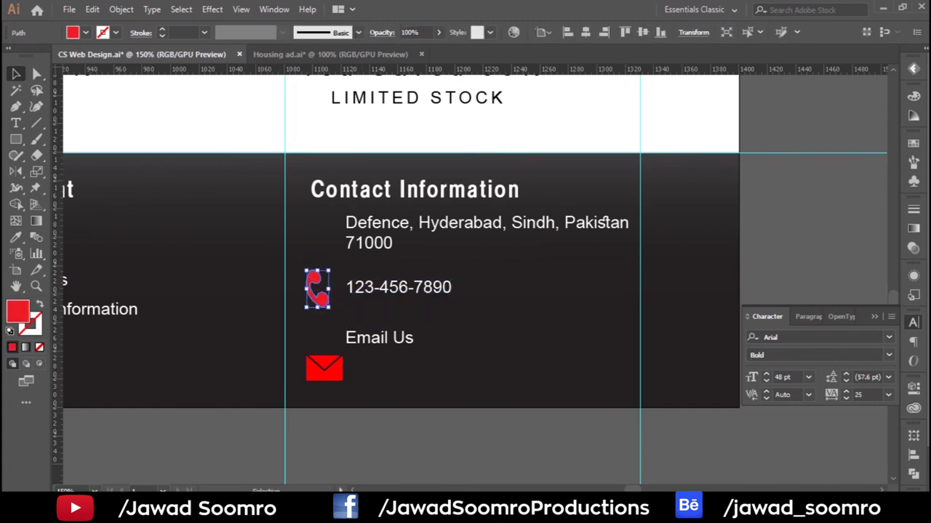
pyautogui.scroll(2, 352, 350)
pyautogui.moveTo(297, 385)
pyautogui.mouseDown()
pyautogui.moveTo(282, 325)
pyautogui.moveTo(283, 356)
pyautogui.mouseUp()
pyautogui.moveTo(303, 248); pyautogui.dragTo(301, 240)
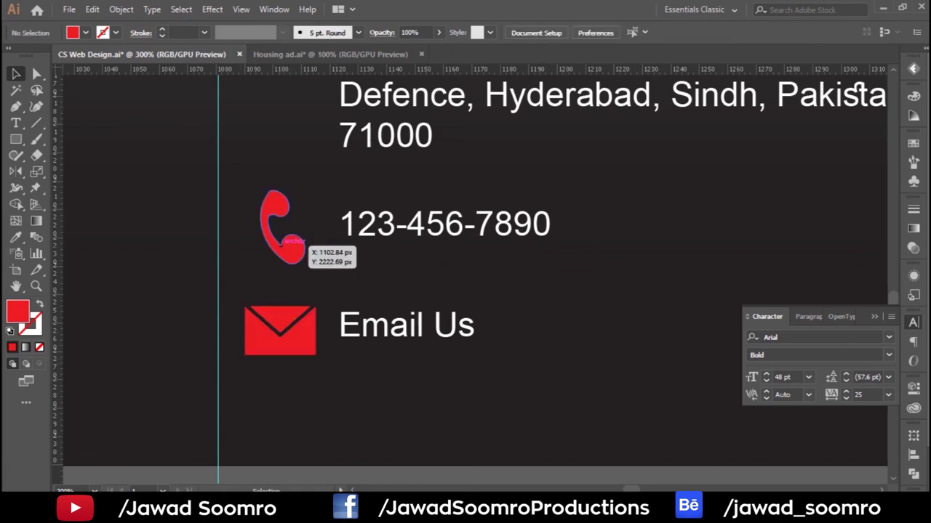
pyautogui.scroll(-3, 302, 244)
pyautogui.scroll(3, 302, 244)
# Step: Nudge the phone number, Email Us and address text into alignment
pyautogui.click(380, 285)
pyautogui.moveTo(393, 361); pyautogui.dragTo(398, 361)
pyautogui.moveTo(392, 285); pyautogui.dragTo(400, 285)
pyautogui.moveTo(390, 206); pyautogui.dragTo(351, 217)
pyautogui.click(553, 276)
pyautogui.hotkey('ctrl', 'a')
pyautogui.hotkey('ctrl', 'shift', 'a')
pyautogui.moveTo(384, 250); pyautogui.dragTo(383, 243)
# Step: Replace Email Us with a sample email address and merge the pen path and circle into a pin
pyautogui.click(360, 380)
pyautogui.tripleClick(360, 381)
pyautogui.write('in')
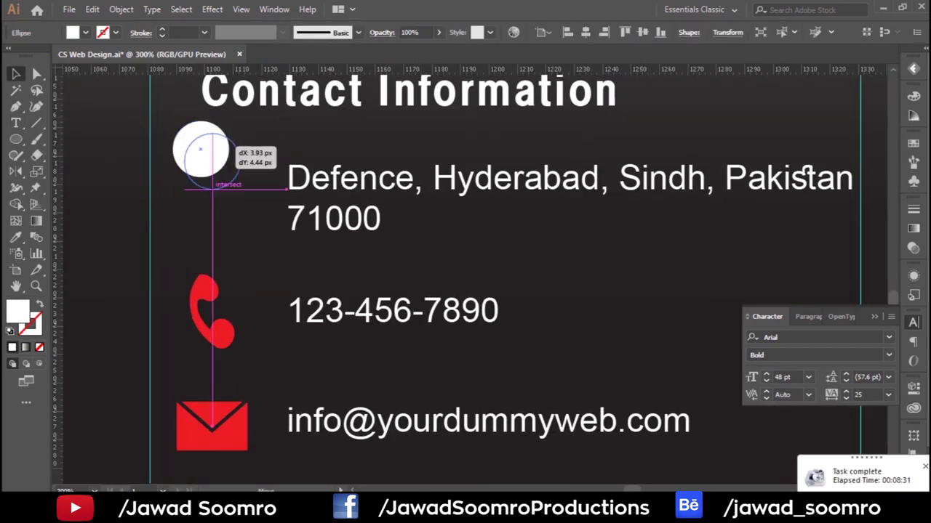
pyautogui.click(239, 161)
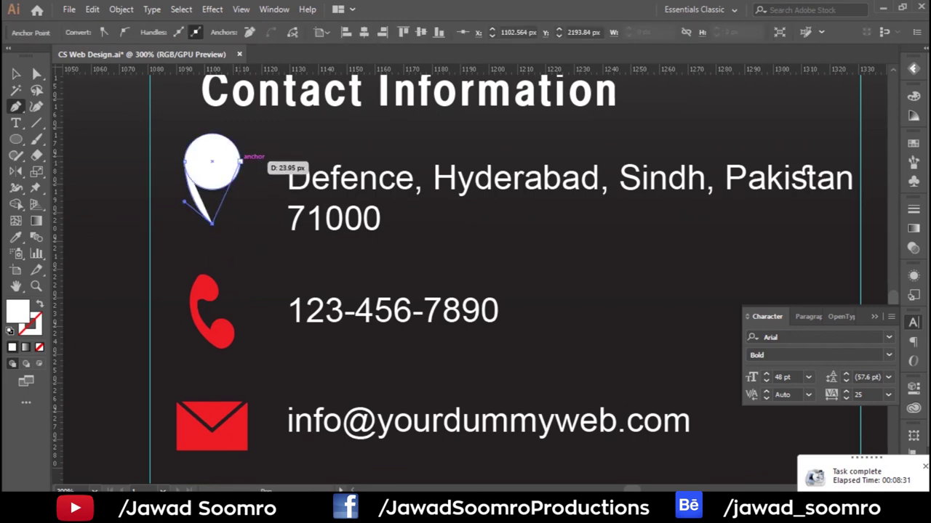
pyautogui.click(120, 8)
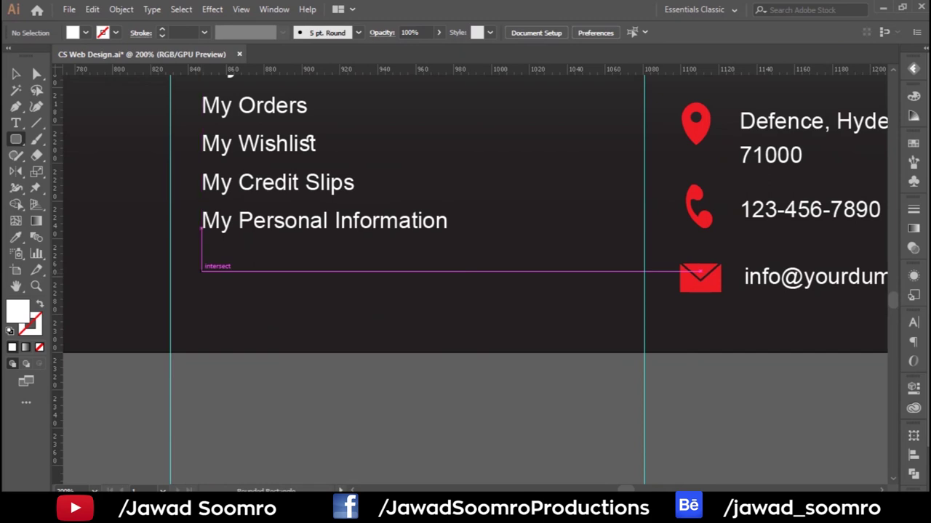
# Step: Draw a rounded rectangle below My Account as a red outline and expand it into a shape
pyautogui.moveTo(202, 271); pyautogui.dragTo(607, 340)
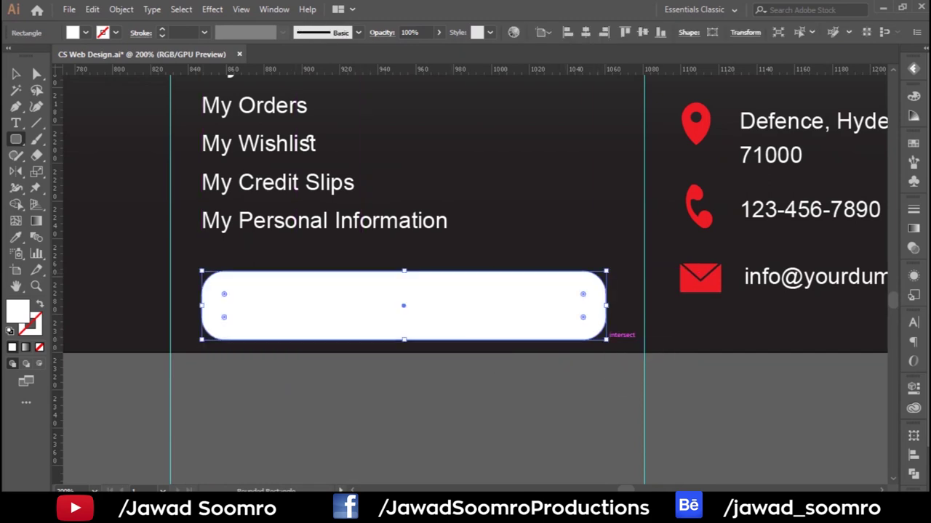
pyautogui.press('i')
pyautogui.click(696, 125)
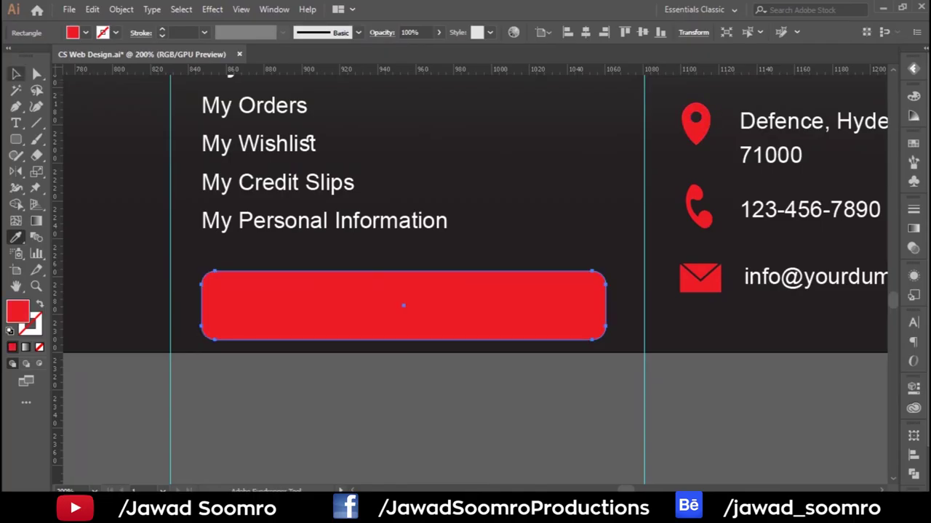
pyautogui.hotkey('shift', 'x')
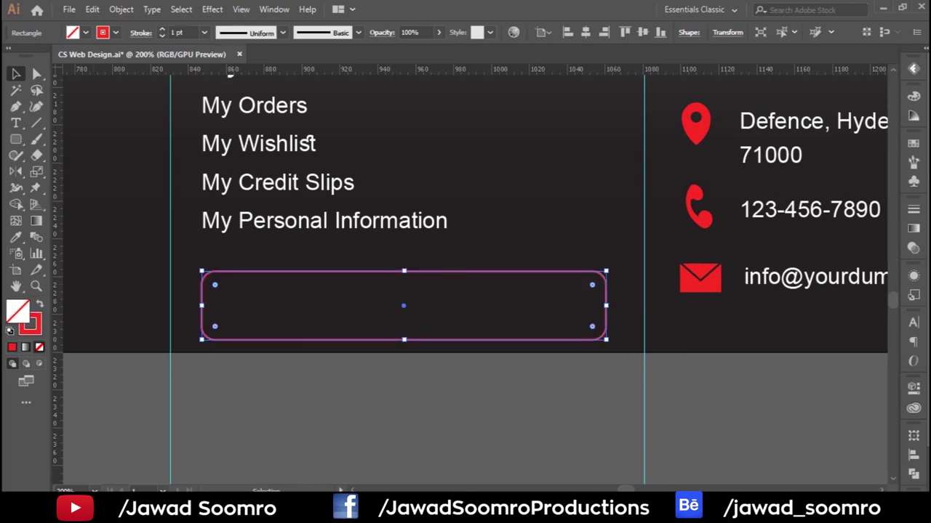
pyautogui.hotkey('alt', 'o')
pyautogui.click(311, 145)
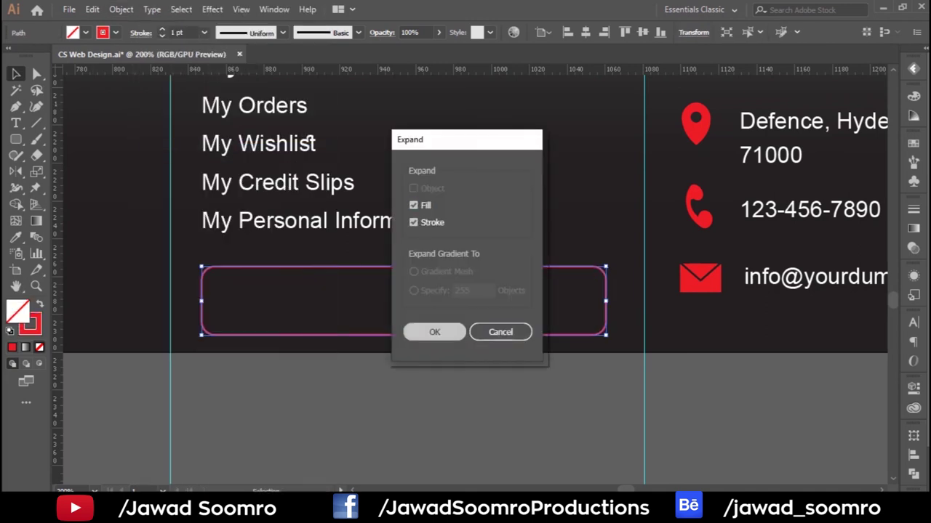
pyautogui.press('Return')
pyautogui.hotkey('ctrl', 'shift', 'a')
# Step: Cut a gap in the outline's top edge and set the SECURE PAYMENT heading in it
pyautogui.moveTo(284, 260)
pyautogui.mouseDown()
pyautogui.moveTo(509, 291)
pyautogui.moveTo(528, 278)
pyautogui.mouseUp()
pyautogui.keyDown('shift'); pyautogui.click(203, 305); pyautogui.keyUp('shift')
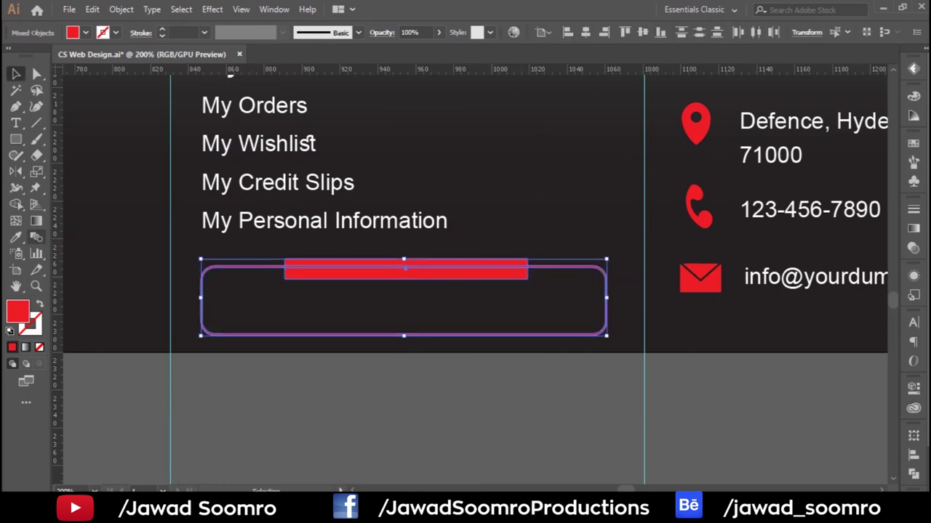
pyautogui.keyDown('alt'); pyautogui.click(405, 269); pyautogui.keyUp('alt')
pyautogui.press('v')
pyautogui.hotkey('ctrl', 'shift', 'a')
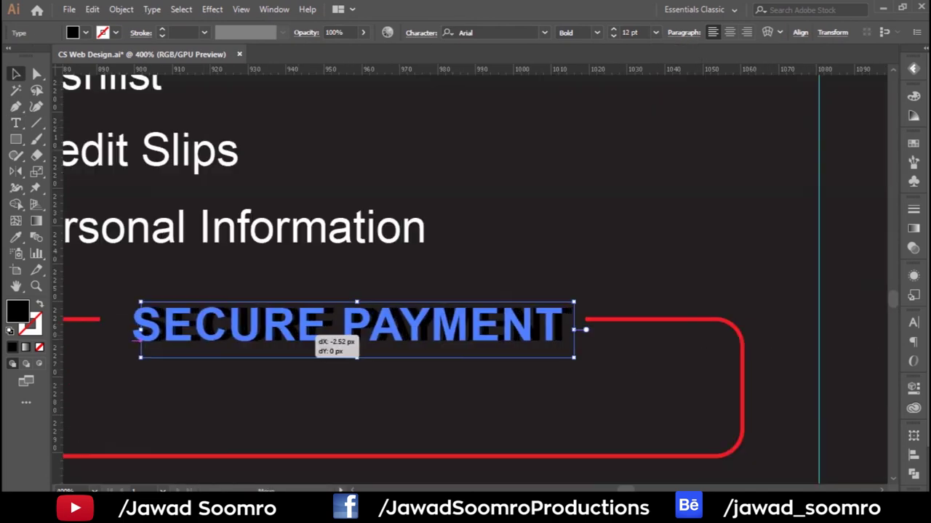
pyautogui.moveTo(312, 333); pyautogui.dragTo(302, 333)
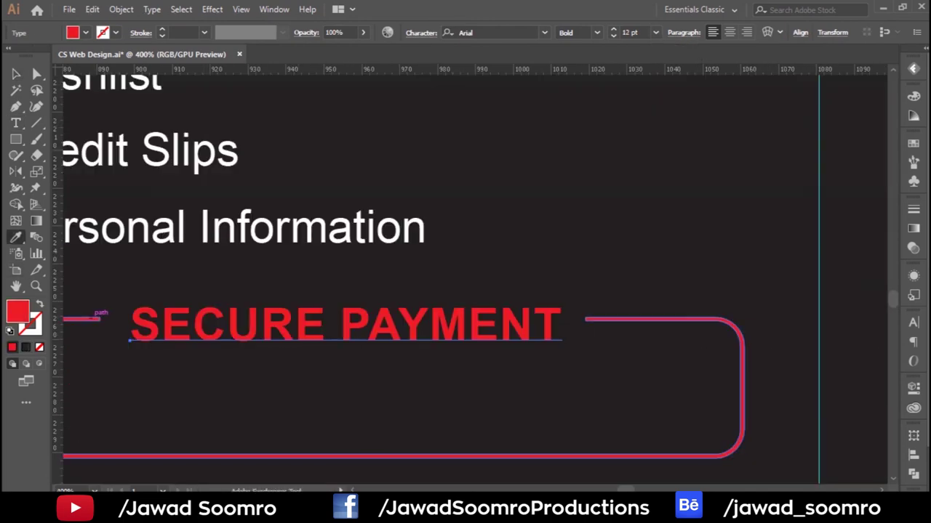
pyautogui.hotkey('ctrl', 'shift', 'a')
pyautogui.hotkey('ctrl', '-')
pyautogui.hotkey('ctrl', '-')
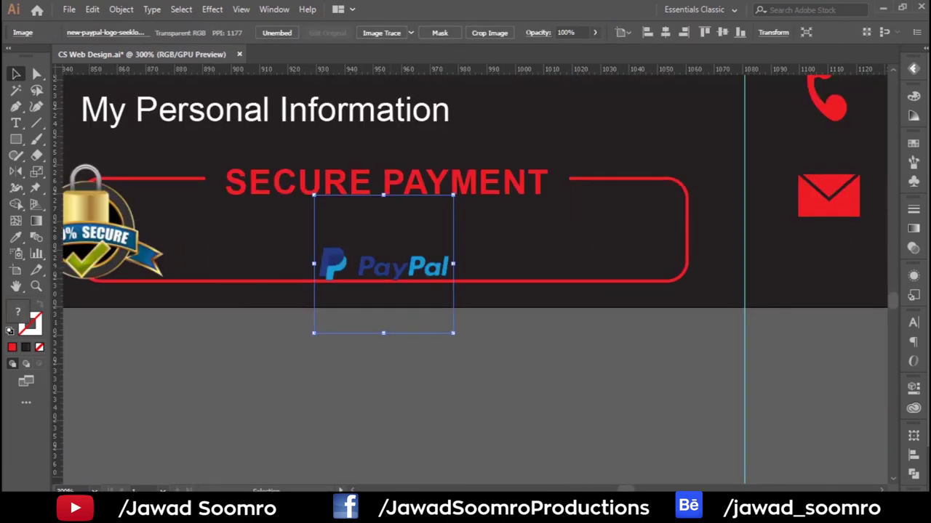
# Step: Place the enlarged PayPal logo in the box and the 100% Secure badge over the heading
pyautogui.moveTo(383, 264); pyautogui.dragTo(245, 238)
pyautogui.moveTo(314, 306); pyautogui.dragTo(334, 328)
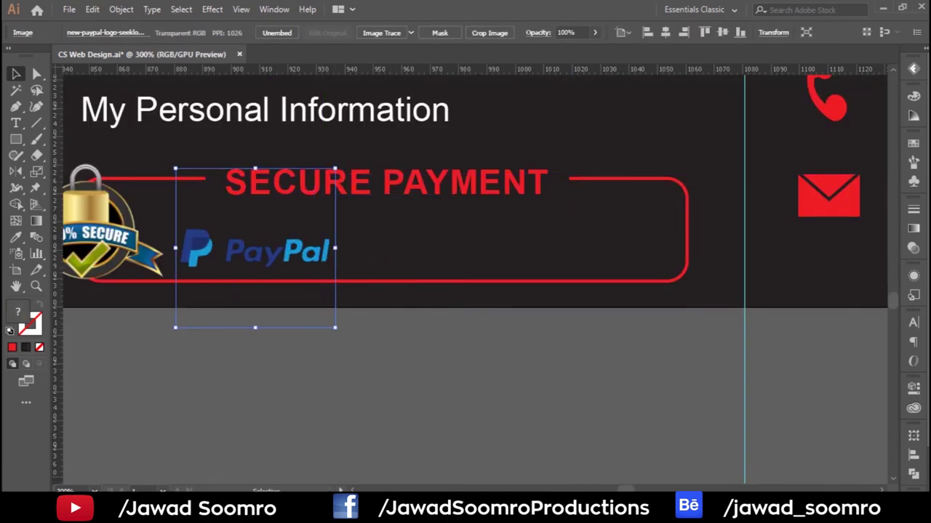
pyautogui.moveTo(276, 247); pyautogui.dragTo(444, 261)
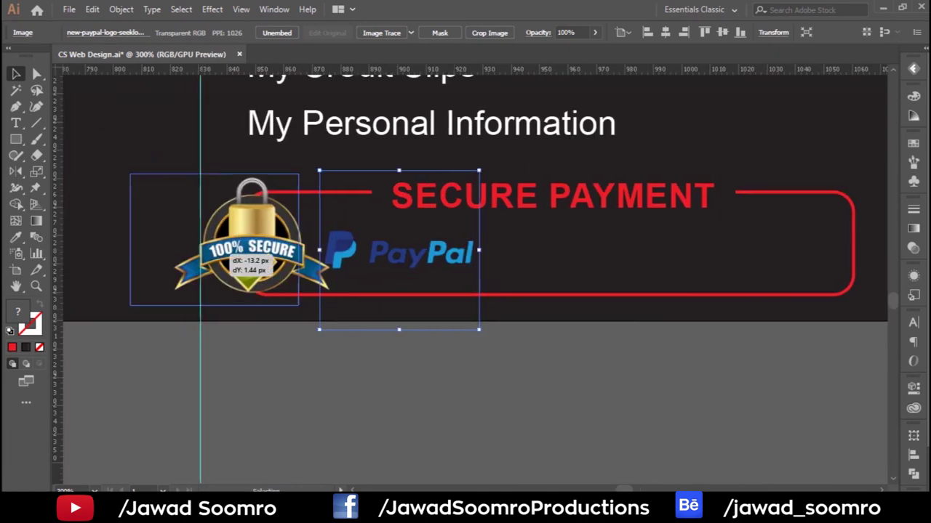
pyautogui.moveTo(248, 254); pyautogui.dragTo(138, 323)
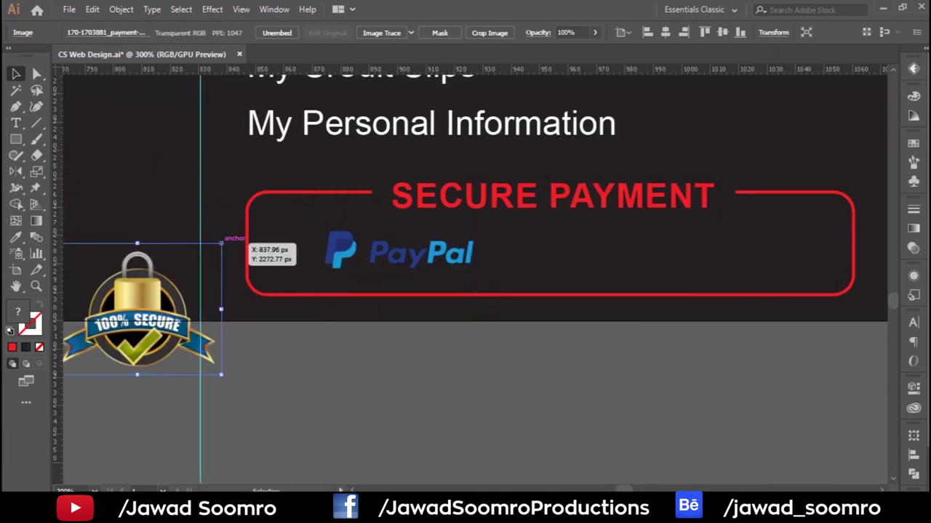
pyautogui.moveTo(221, 242); pyautogui.dragTo(155, 291)
pyautogui.moveTo(117, 330); pyautogui.dragTo(559, 195)
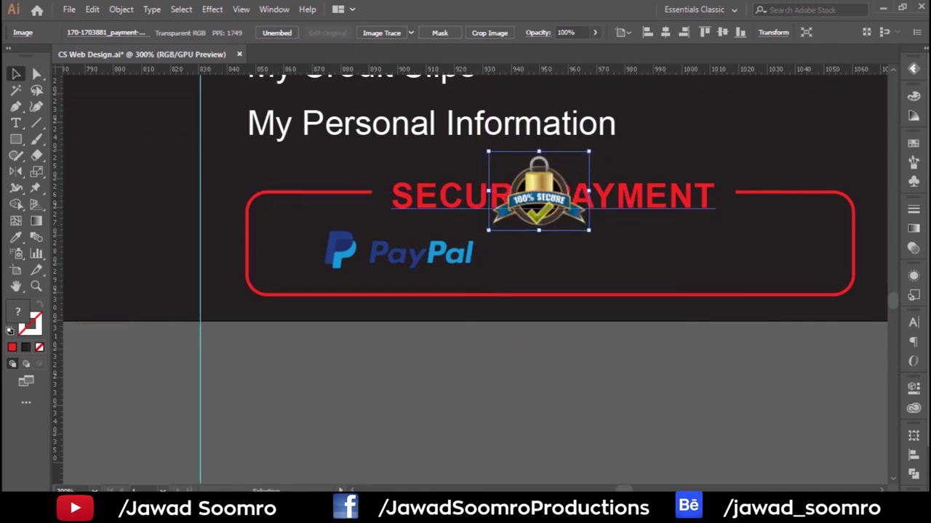
pyautogui.moveTo(419, 258); pyautogui.dragTo(401, 258)
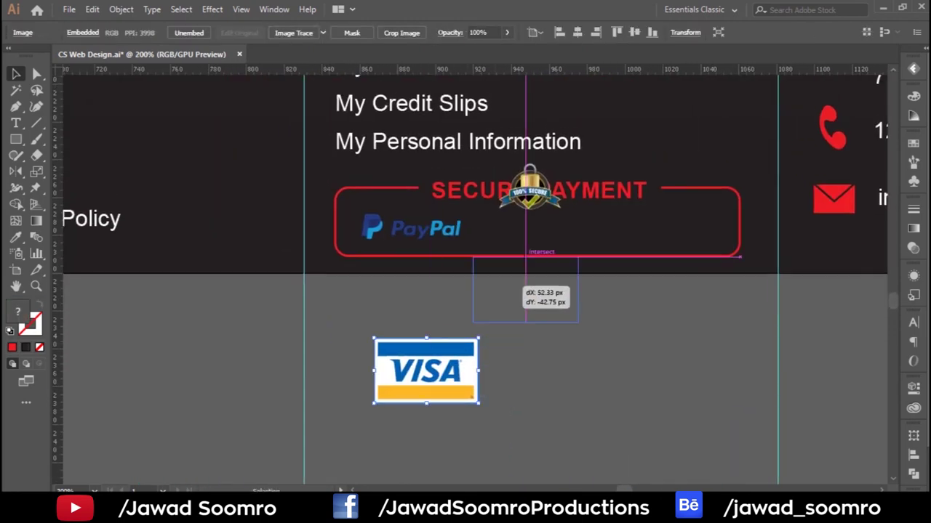
pyautogui.moveTo(572, 458); pyautogui.dragTo(596, 352)
# Step: Shrink the Visa and MasterCard logos and set them in the box beside PayPal
pyautogui.hotkey('ctrl', '+')
pyautogui.moveTo(675, 303)
pyautogui.mouseDown()
pyautogui.moveTo(565, 368)
pyautogui.moveTo(538, 285)
pyautogui.mouseUp()
pyautogui.moveTo(591, 315); pyautogui.dragTo(586, 308)
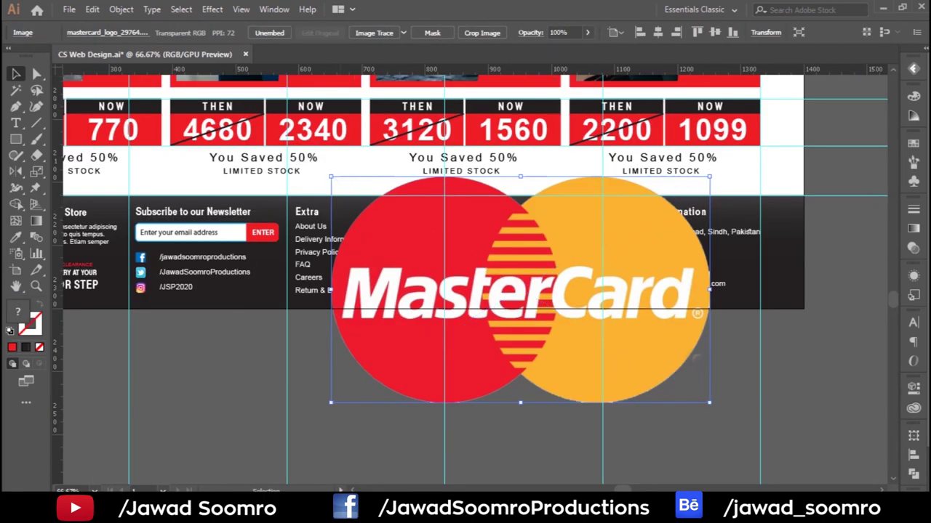
pyautogui.moveTo(331, 176); pyautogui.dragTo(598, 336)
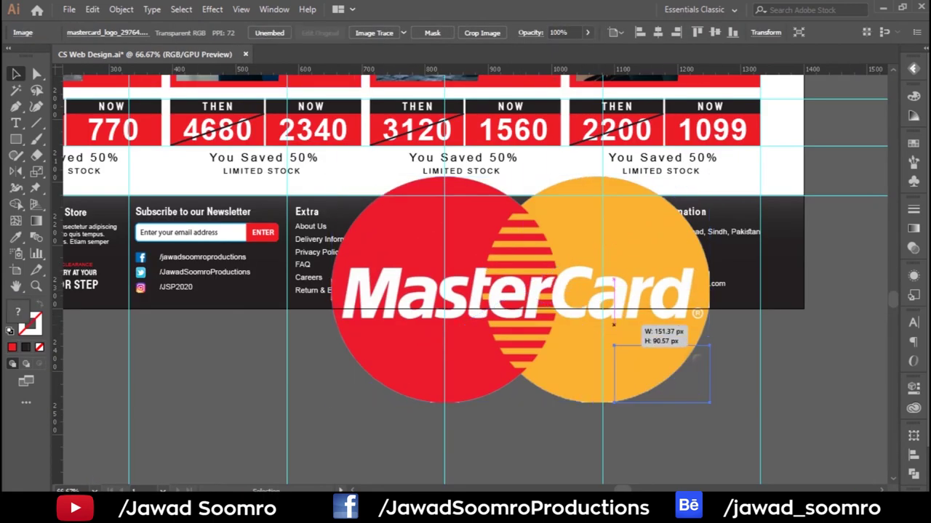
pyautogui.moveTo(668, 378); pyautogui.dragTo(667, 378)
pyautogui.moveTo(688, 390); pyautogui.dragTo(489, 293)
# Step: Fine-tune the MasterCard logo's size and move it to the box's right end
pyautogui.hotkey('ctrl', '+')
pyautogui.hotkey('ctrl', '+')
pyautogui.hotkey('ctrl', '+')
pyautogui.hotkey('ctrl', '+')
pyautogui.hotkey('ctrl', '+')
pyautogui.hotkey('ctrl', '+')
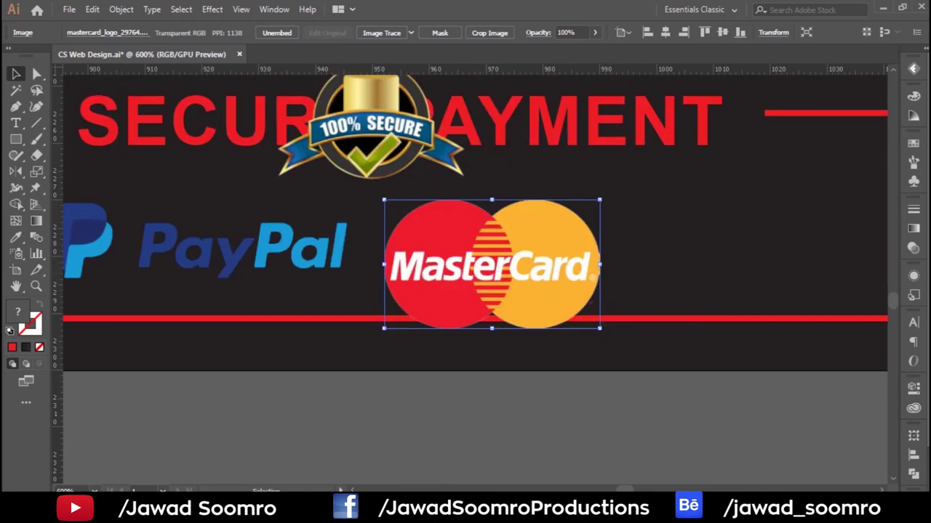
pyautogui.moveTo(614, 182); pyautogui.dragTo(614, 182)
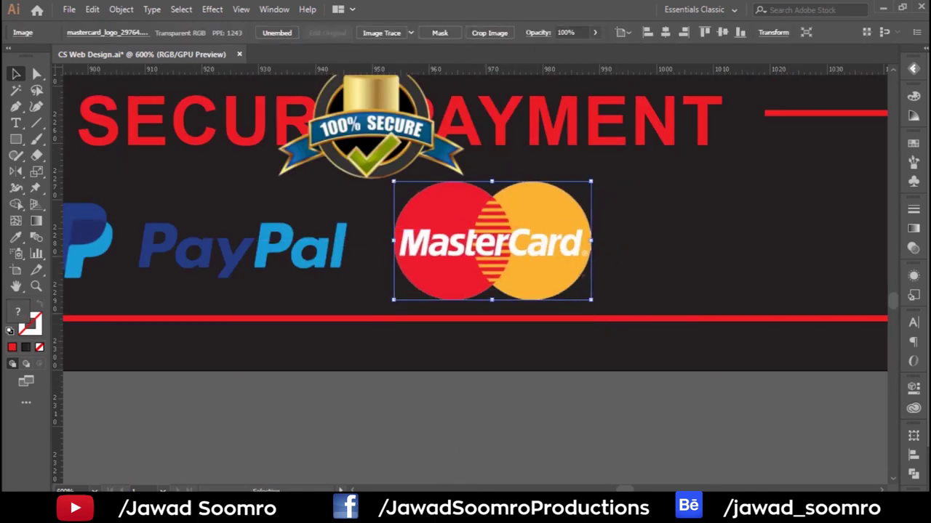
pyautogui.hotkey('ctrl', '-')
pyautogui.hotkey('ctrl', '-')
pyautogui.hotkey('ctrl', '-')
pyautogui.hotkey('ctrl', 'shift', 'a')
pyautogui.hotkey('ctrl', '+')
pyautogui.moveTo(482, 294); pyautogui.dragTo(667, 294)
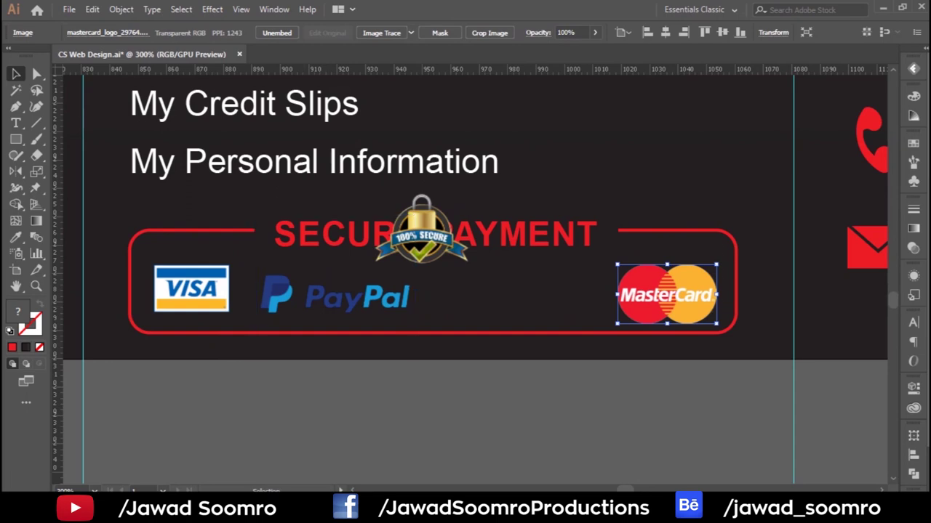
pyautogui.hotkey('ctrl', '-')
pyautogui.hotkey('ctrl', '-')
# Step: Shift PayPal right, put MasterCard next to VISA, and raise the heading and badge
pyautogui.hotkey('ctrl', '+')
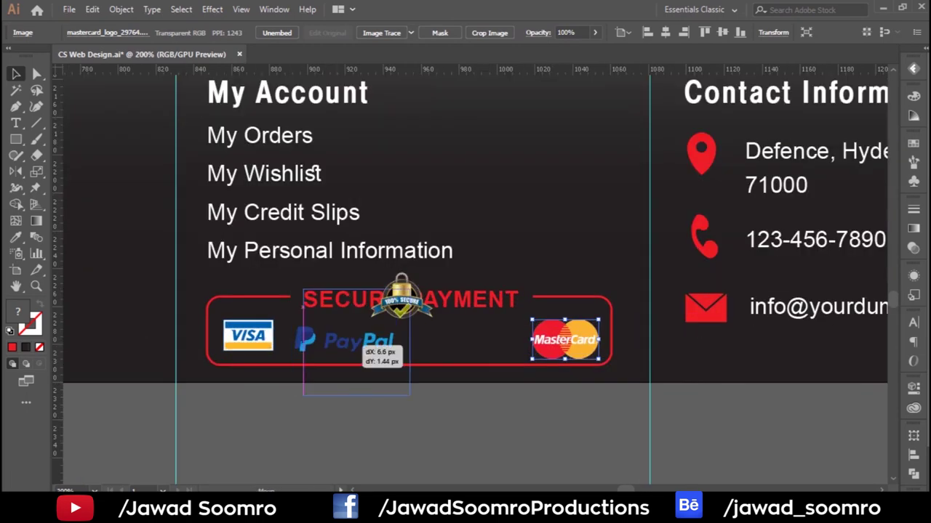
pyautogui.moveTo(364, 347); pyautogui.dragTo(484, 347)
pyautogui.moveTo(564, 338); pyautogui.dragTo(321, 336)
pyautogui.hotkey('ctrl', 'shift', 'a')
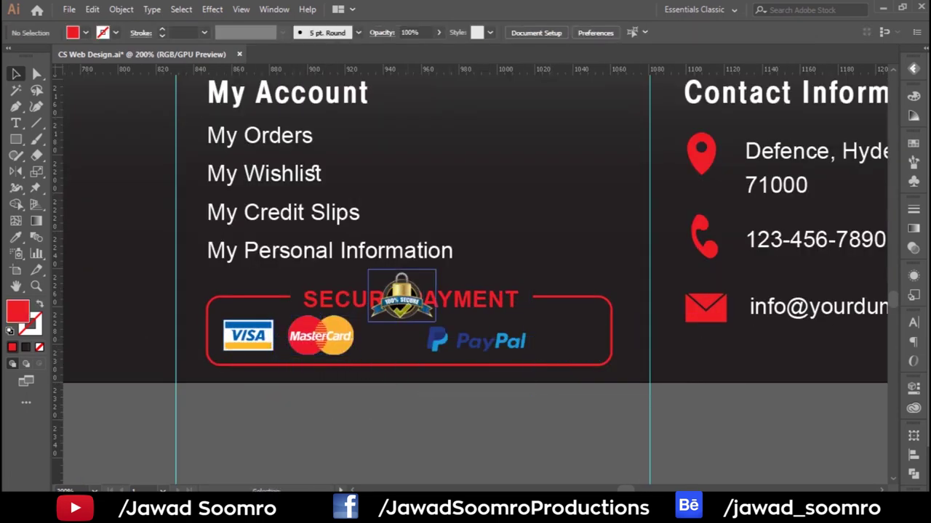
pyautogui.moveTo(436, 299); pyautogui.dragTo(436, 293)
pyautogui.hotkey('ctrl', 'shift', 'a')
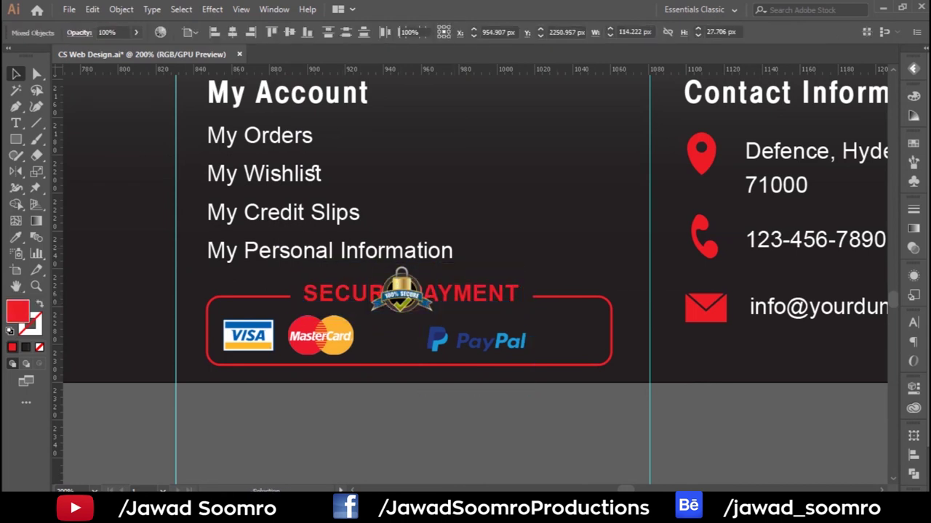
pyautogui.scroll(-2, 465, 291)
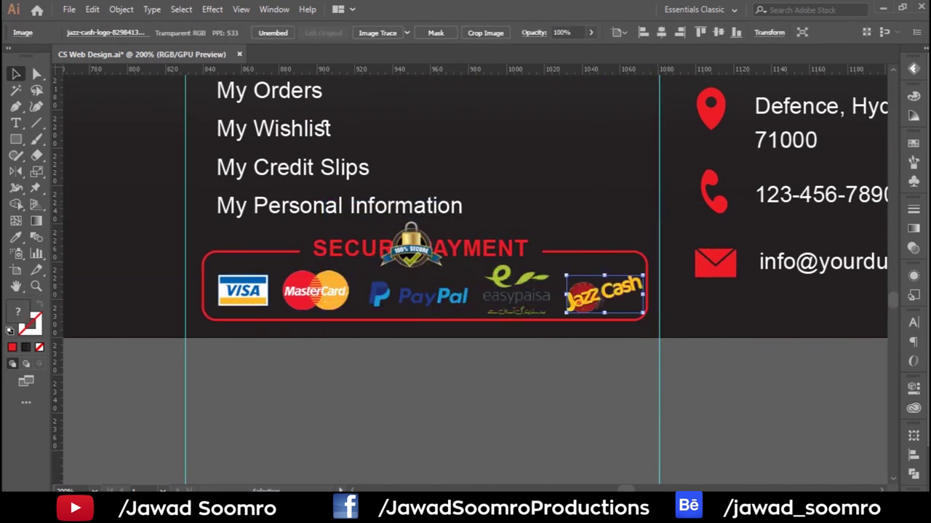
# Step: Place the JazzCash logo at the box's right end and delete the 100% Secure badge
pyautogui.moveTo(602, 290); pyautogui.dragTo(600, 284)
pyautogui.hotkey('ctrl', 'shift', 'a')
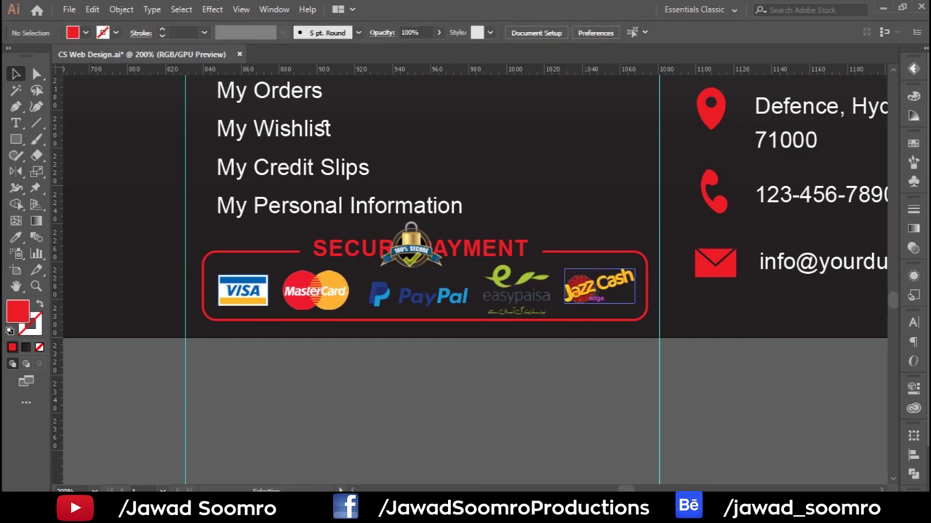
pyautogui.hotkey('ctrl', '0')
pyautogui.hotkey('ctrl', '+')
pyautogui.hotkey('ctrl', '+')
pyautogui.hotkey('ctrl', '+')
pyautogui.click(432, 307)
pyautogui.press('Delete')
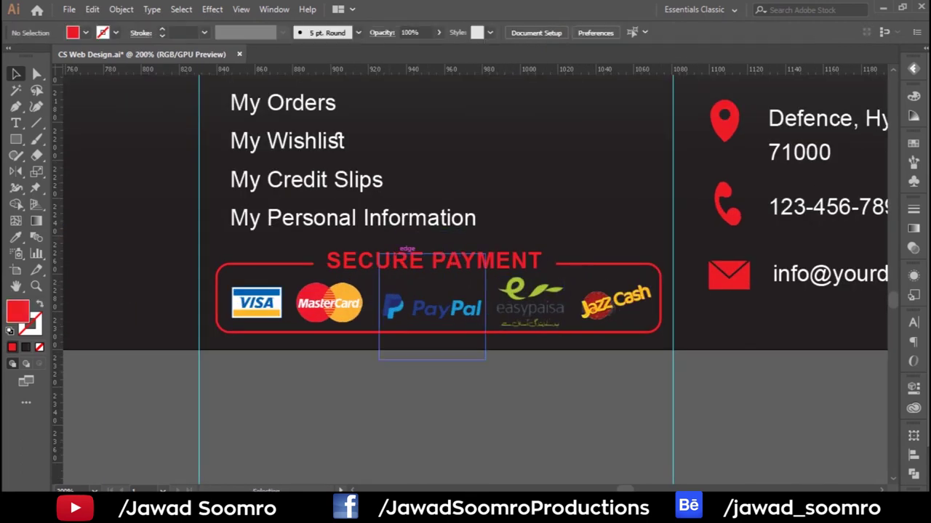
pyautogui.hotkey('ctrl', '+')
pyautogui.hotkey('ctrl', '+')
pyautogui.hotkey('ctrl', '+')
pyautogui.hotkey('ctrl', '-')
pyautogui.hotkey('ctrl', '-')
pyautogui.hotkey('ctrl', '-')
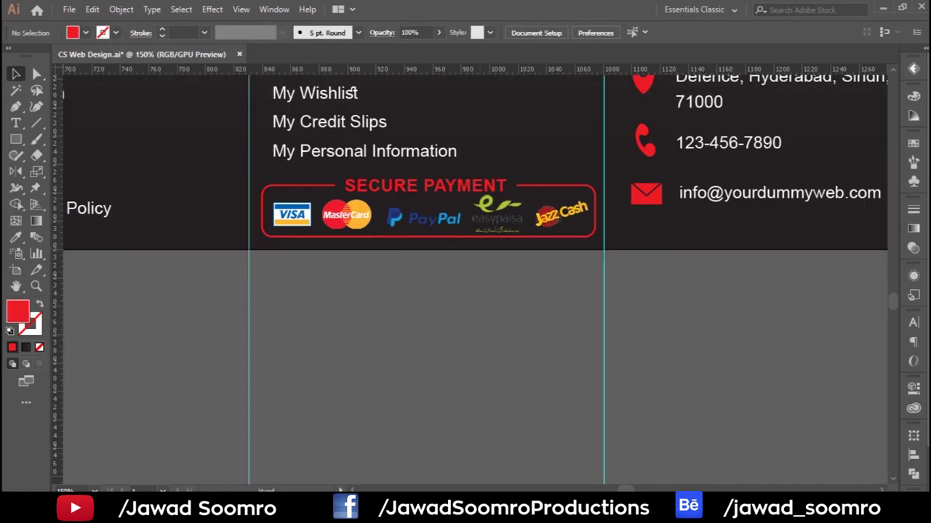
pyautogui.hotkey('ctrl', '-')
pyautogui.hotkey('ctrl', '-')
pyautogui.hscroll(-3, 473, 276)
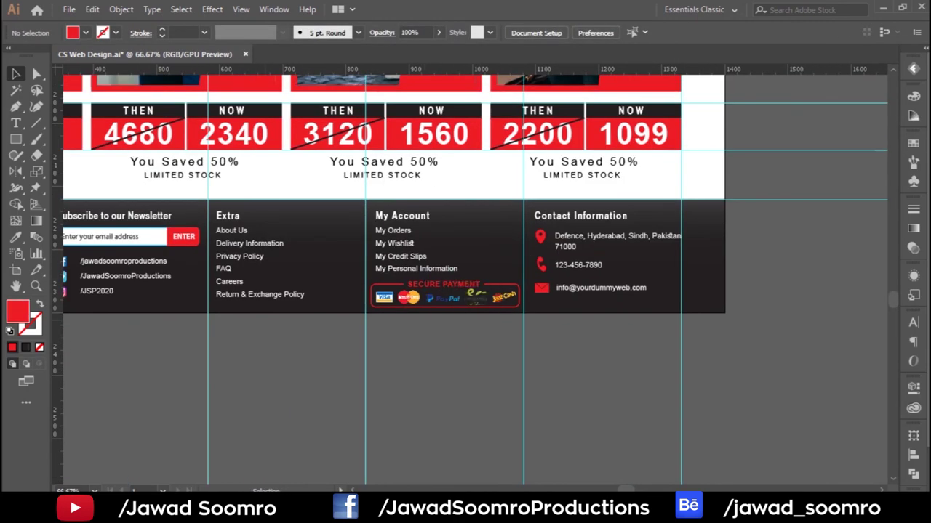
pyautogui.hotkey('ctrl', '+')
pyautogui.hotkey('ctrl', '+')
# Step: Finish the copyright line ending in 'Productions' and make its text white
pyautogui.moveTo(502, 340); pyautogui.dragTo(423, 260)
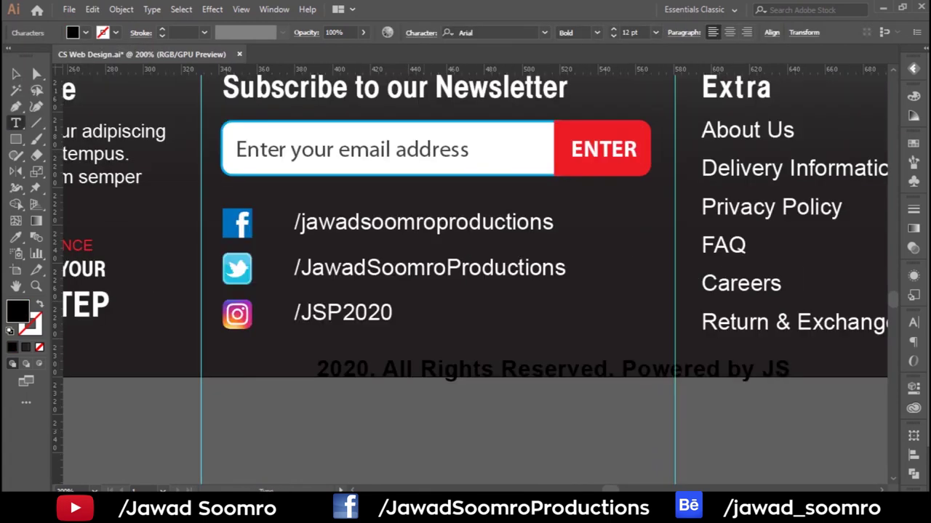
pyautogui.press('BackSpace')
pyautogui.write('Productions')
pyautogui.press('Escape')
pyautogui.doubleClick(18, 312)
pyautogui.press('Escape')
pyautogui.click(85, 32)
pyautogui.click(16, 51)
# Step: Set the copyright text to 10 pt and centre it on the artboard
pyautogui.hotkey('ctrl', '-')
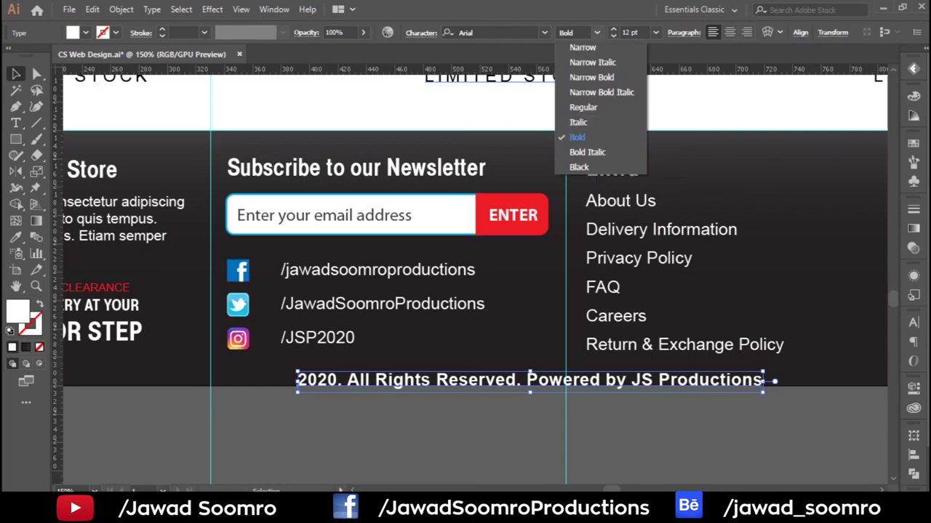
pyautogui.click(655, 32)
pyautogui.click(665, 125)
pyautogui.hotkey('ctrl', '-')
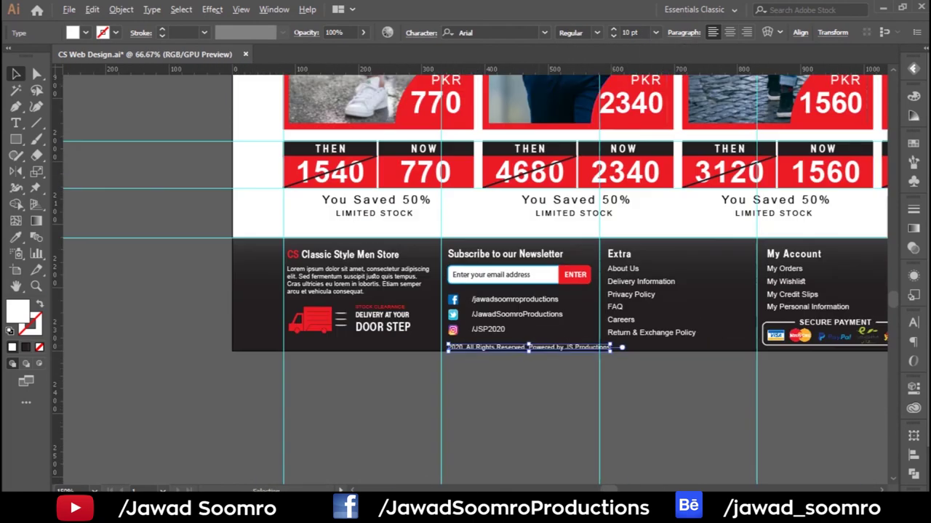
pyautogui.click(799, 32)
pyautogui.click(680, 76)
pyautogui.click(509, 437)
# Step: Move the copyright line beneath the left footer column
pyautogui.moveTo(509, 436); pyautogui.dragTo(286, 476)
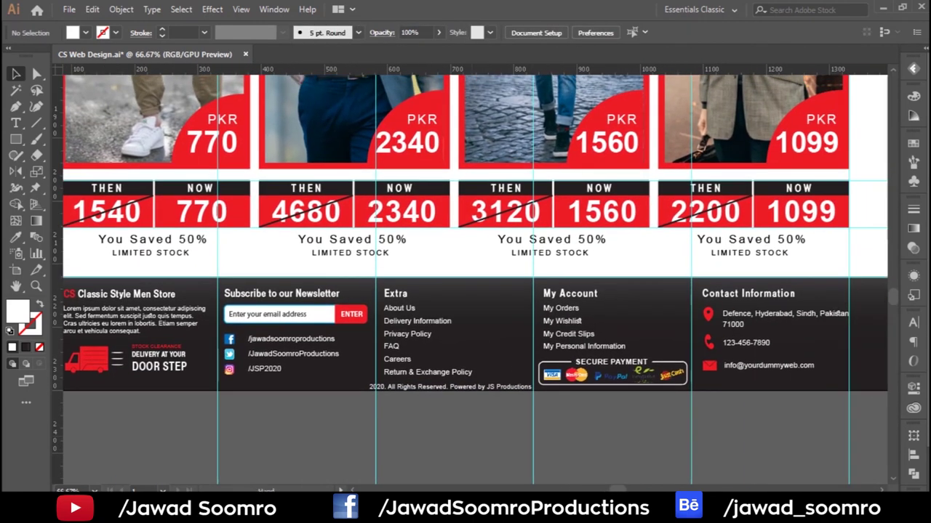
pyautogui.hotkey('ctrl', '+')
pyautogui.hotkey('ctrl', '+')
pyautogui.moveTo(814, 383); pyautogui.dragTo(552, 365)
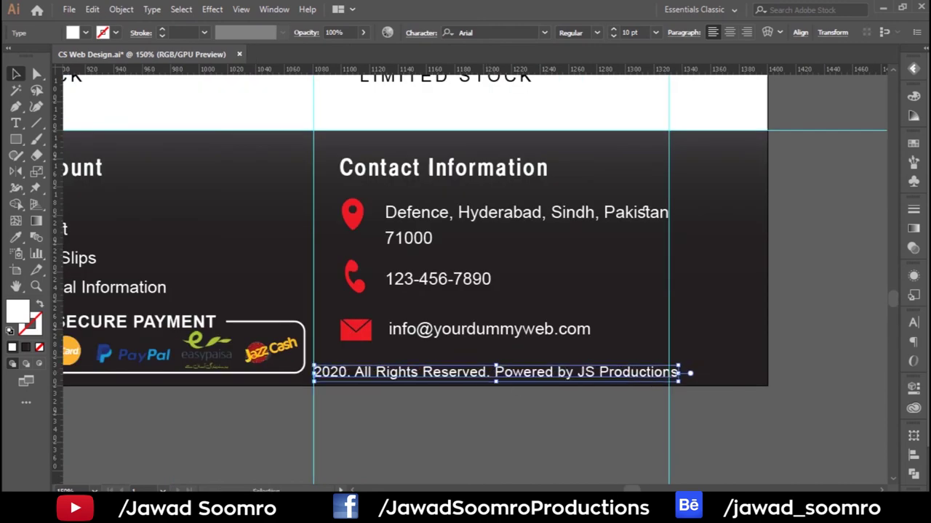
pyautogui.hotkey('ctrl', '+')
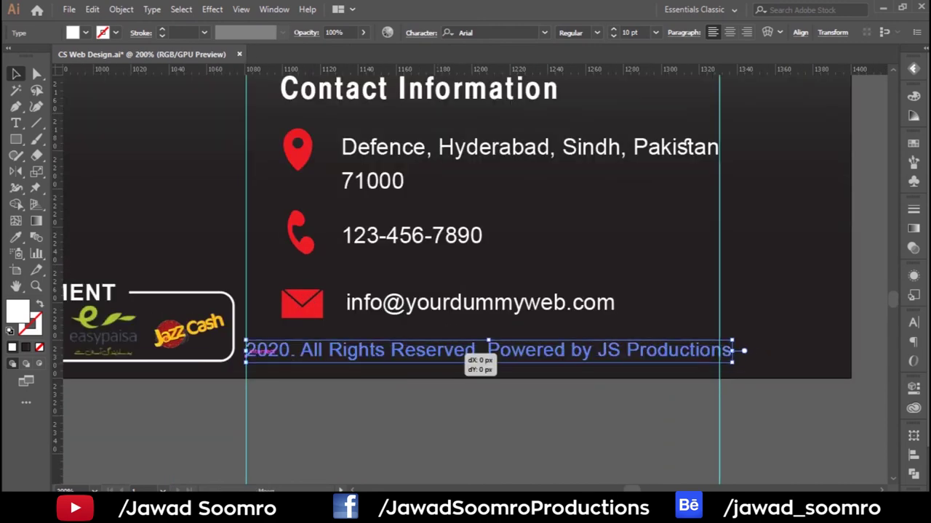
pyautogui.hotkey('ctrl', '-')
pyautogui.hotkey('ctrl', '-')
pyautogui.hotkey('ctrl', '-')
pyautogui.hscroll(5, 509, 290)
pyautogui.moveTo(861, 309)
pyautogui.mouseDown()
pyautogui.moveTo(232, 311)
pyautogui.moveTo(218, 271)
pyautogui.mouseUp()
pyautogui.hotkey('ctrl', '+')
pyautogui.hotkey('ctrl', '+')
pyautogui.hotkey('ctrl', '+')
pyautogui.hotkey('ctrl', '+')
# Step: Nudge the delivery truck graphic up and highlight 'Powered by JS Productions' in the copyright text
pyautogui.click(219, 283)
pyautogui.click(458, 402)
pyautogui.hotkey('ctrl', '-')
pyautogui.hotkey('ctrl', '-')
pyautogui.hotkey('ctrl', '-')
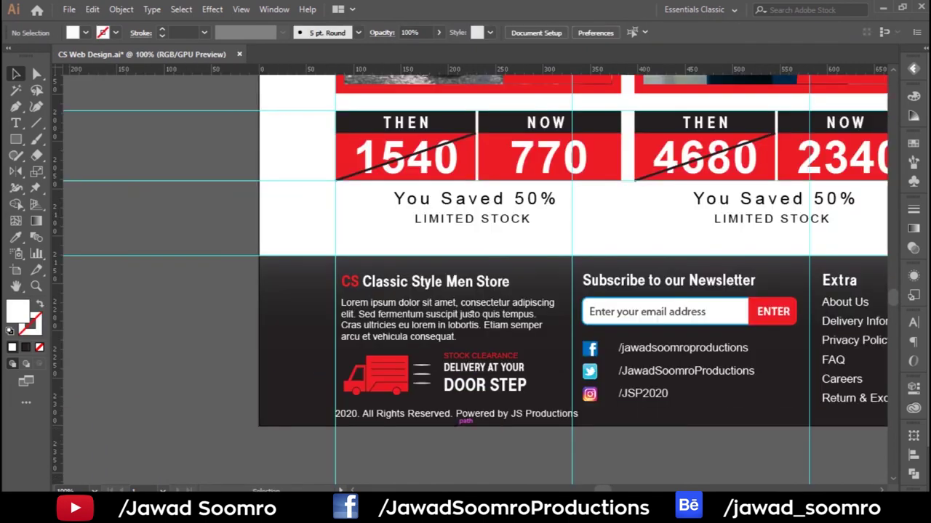
pyautogui.hotkey('ctrl', '+')
pyautogui.hotkey('ctrl', '+')
pyautogui.click(437, 405)
pyautogui.hotkey('ctrl', '+')
pyautogui.doubleClick(532, 394)
pyautogui.moveTo(532, 395); pyautogui.dragTo(777, 395)
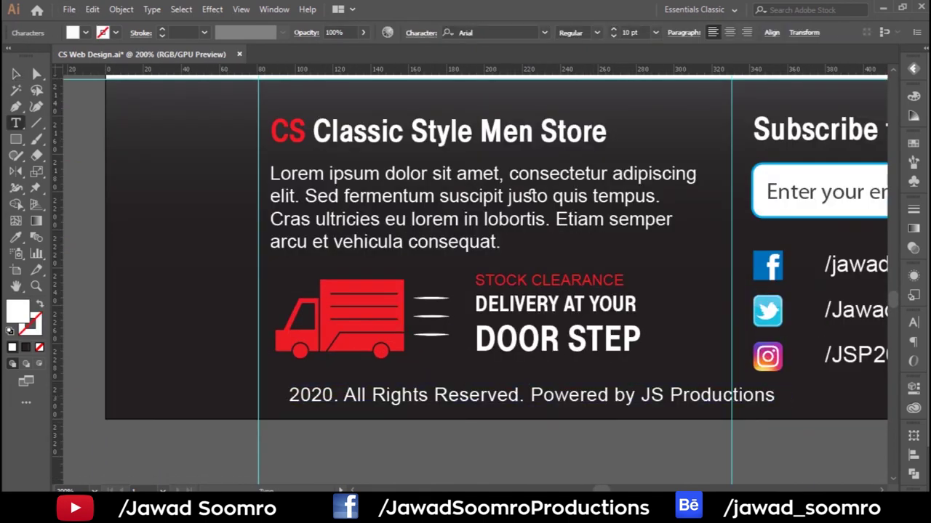
# Step: Draw a small white-outlined circle just before 2020 on the copyright line
pyautogui.hscroll(1, 509, 291)
pyautogui.press('Escape')
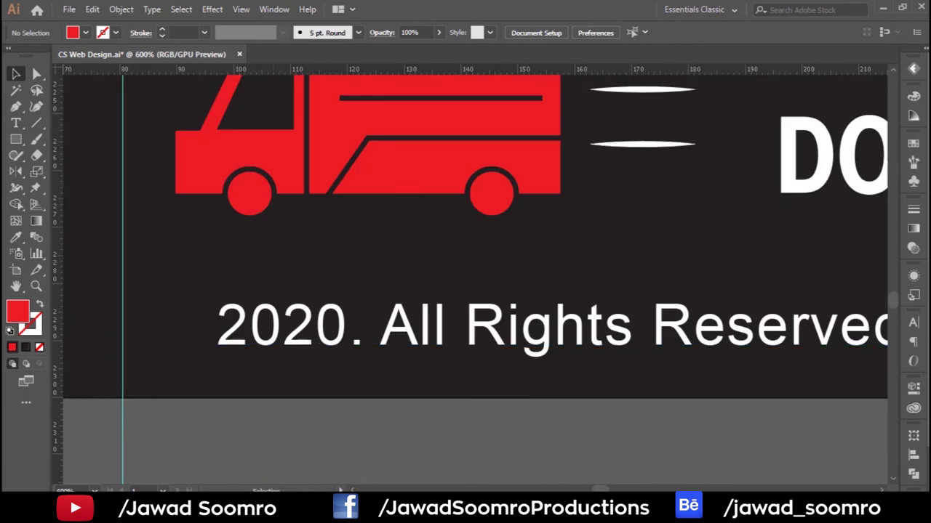
pyautogui.hotkey('ctrl', '+')
pyautogui.hotkey('ctrl', '+')
pyautogui.hotkey('ctrl', '+')
pyautogui.press('l')
pyautogui.moveTo(190, 340); pyautogui.dragTo(200, 353)
pyautogui.press('i')
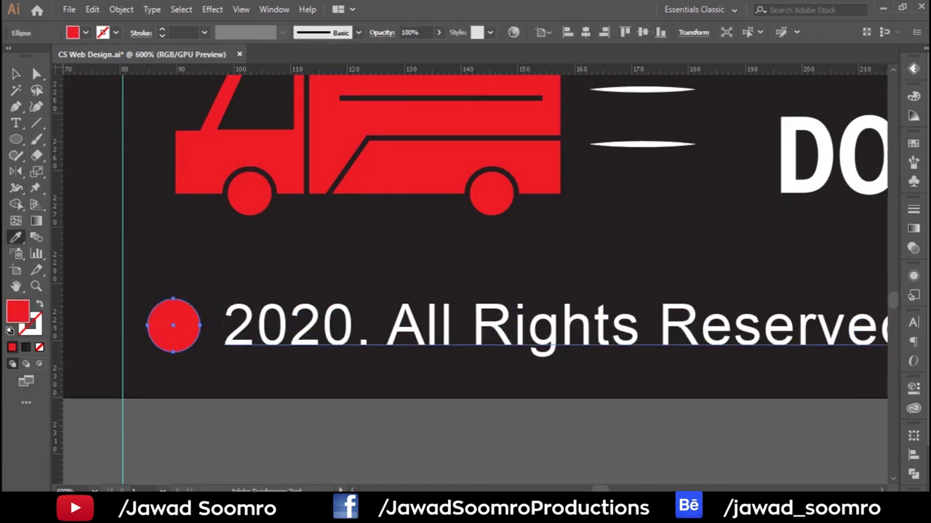
pyautogui.hotkey('shift', 'x')
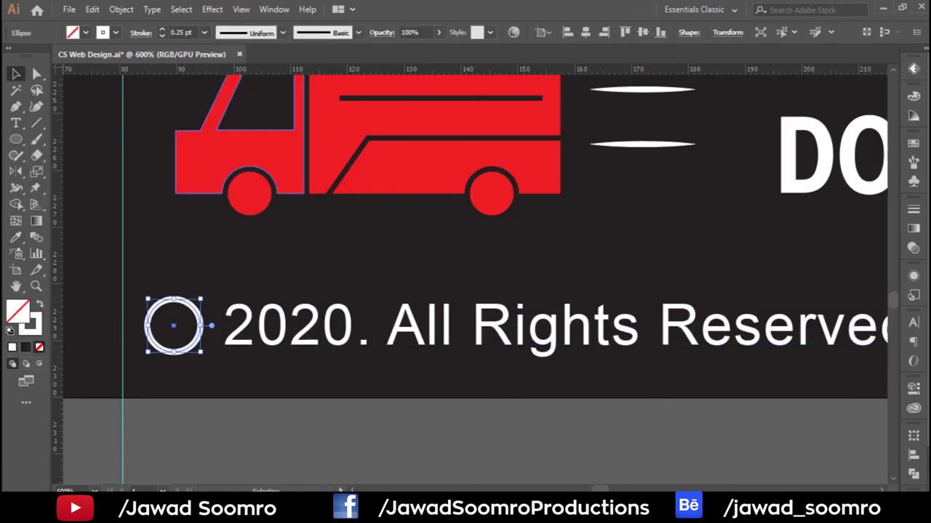
# Step: Type a 'c' and move it inside the circle to form the © symbol
pyautogui.press('t')
pyautogui.click(247, 295)
pyautogui.write('c')
pyautogui.press('Escape')
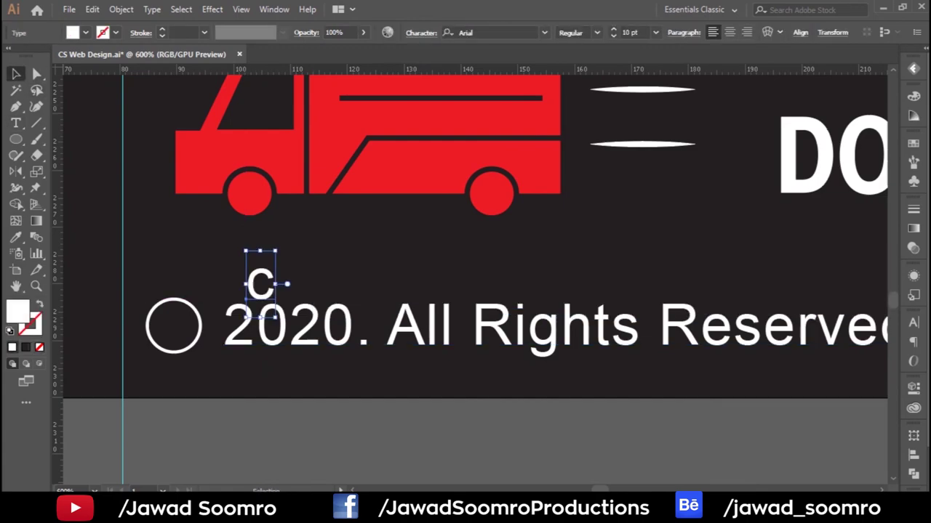
pyautogui.moveTo(261, 284); pyautogui.dragTo(173, 326)
# Step: Zoom out to review the finished footer and the product tiles
pyautogui.hotkey('ctrl', '1')
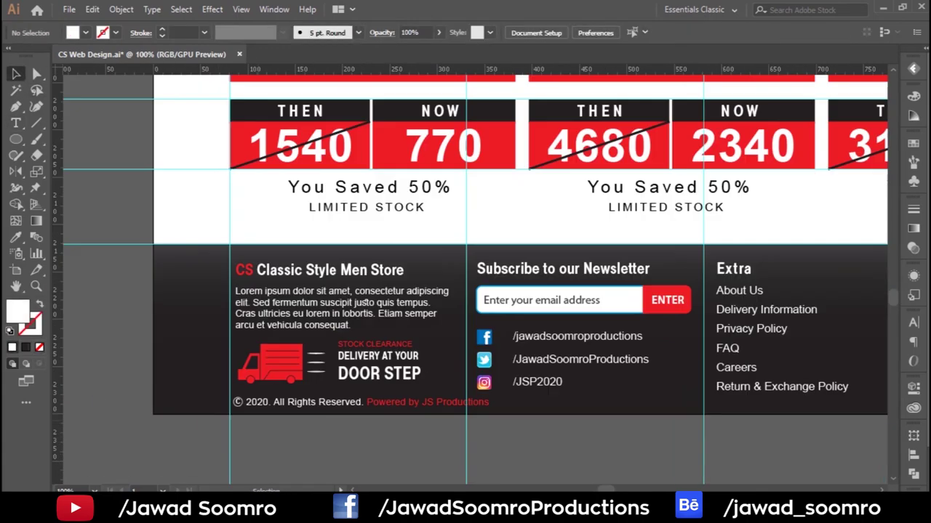
pyautogui.hotkey('ctrl', '-')
pyautogui.hotkey('ctrl', '-')
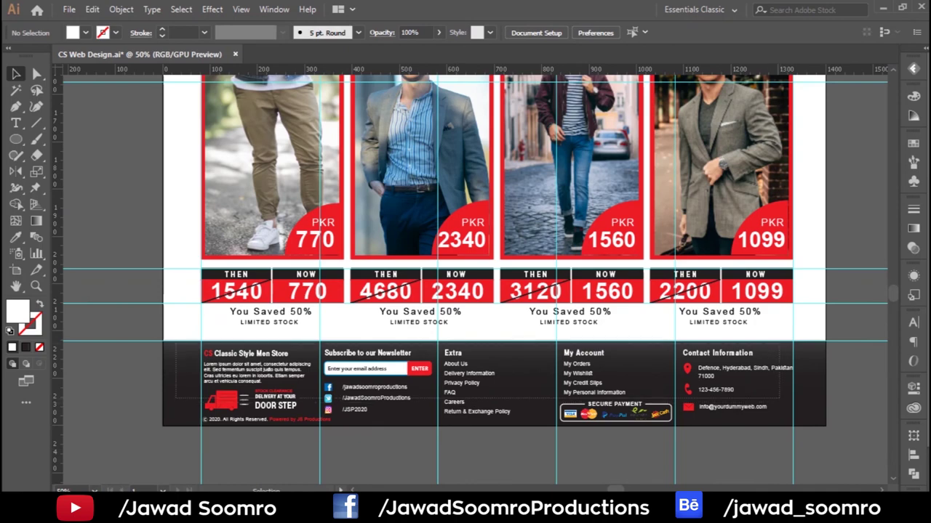
pyautogui.click(509, 385)
pyautogui.hotkey('ctrl', '+')
pyautogui.hotkey('ctrl', '+')
pyautogui.hotkey('ctrl', '+')
pyautogui.hscroll(5, 472, 276)
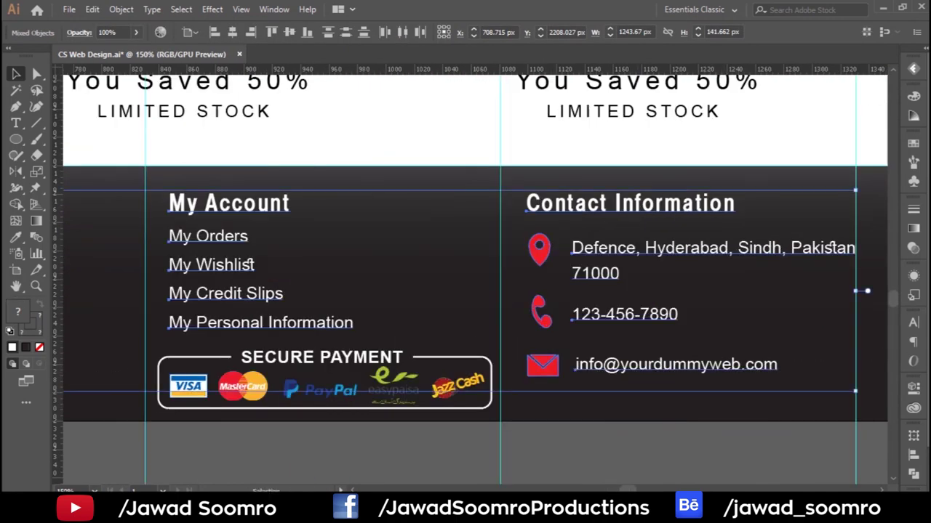
pyautogui.hotkey('ctrl', '-')
pyautogui.hotkey('ctrl', '-')
pyautogui.hotkey('ctrl', '-')
pyautogui.hotkey('ctrl', '-')
# Step: Duplicate the SOCKS label and bring the copy in front of the Top Picks photo
pyautogui.scroll(10, 466, 276)
pyautogui.moveTo(351, 156); pyautogui.dragTo(350, 203)
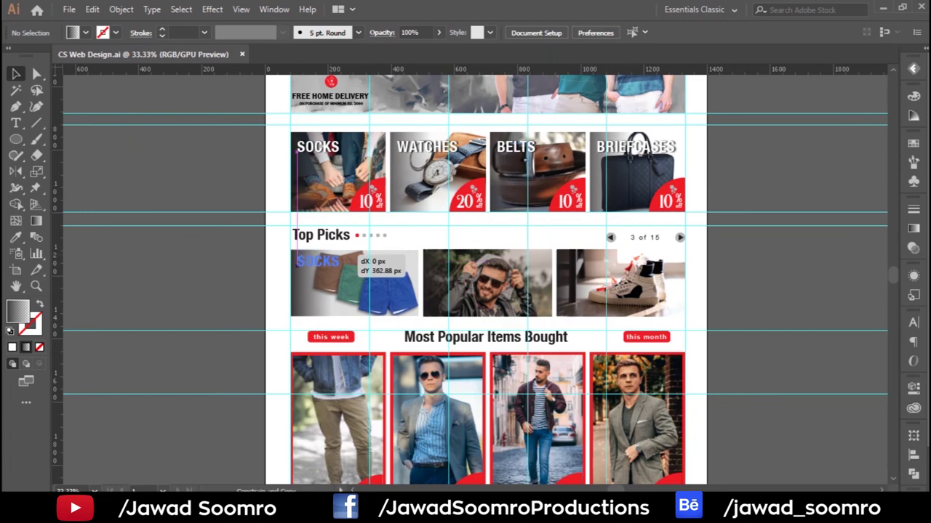
pyautogui.rightClick(329, 267)
pyautogui.moveTo(366, 198)
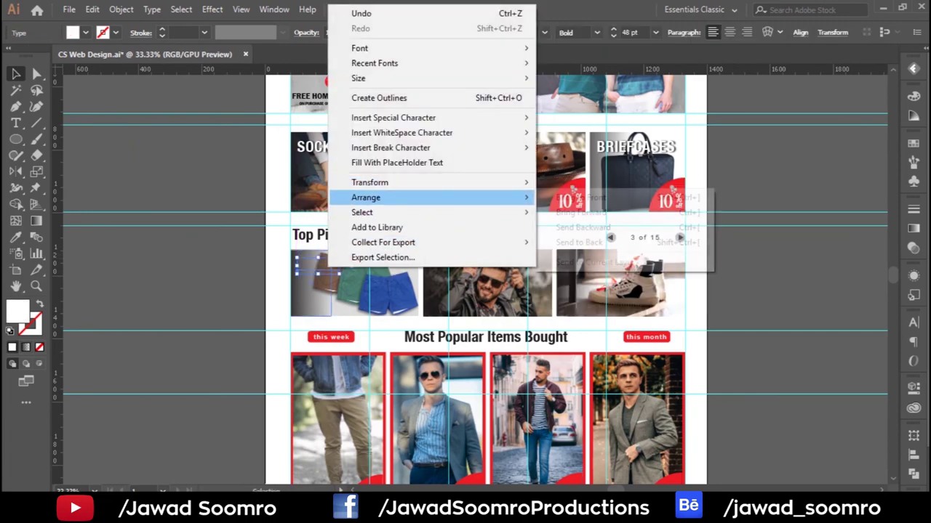
pyautogui.click(596, 198)
# Step: Place the copied label on the shorts tile's lower left and relabel it SHORTS
pyautogui.hotkey('ctrl', '+')
pyautogui.hotkey('ctrl', '+')
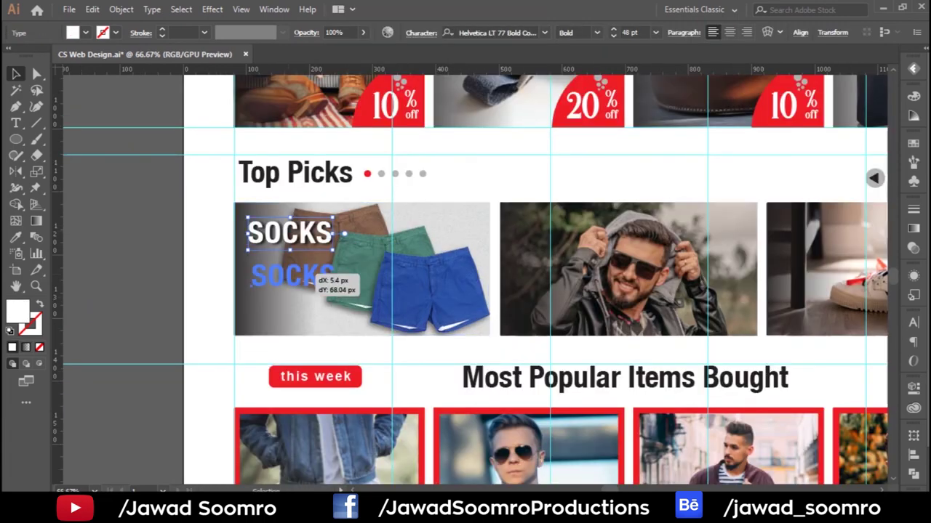
pyautogui.moveTo(316, 278); pyautogui.dragTo(312, 320)
pyautogui.doubleClick(291, 314)
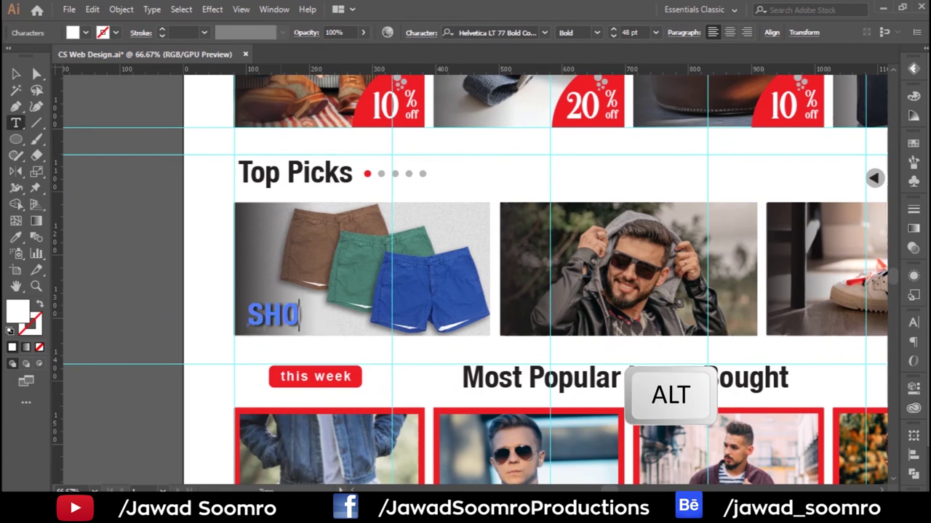
pyautogui.write('RTS')
pyautogui.press('Escape')
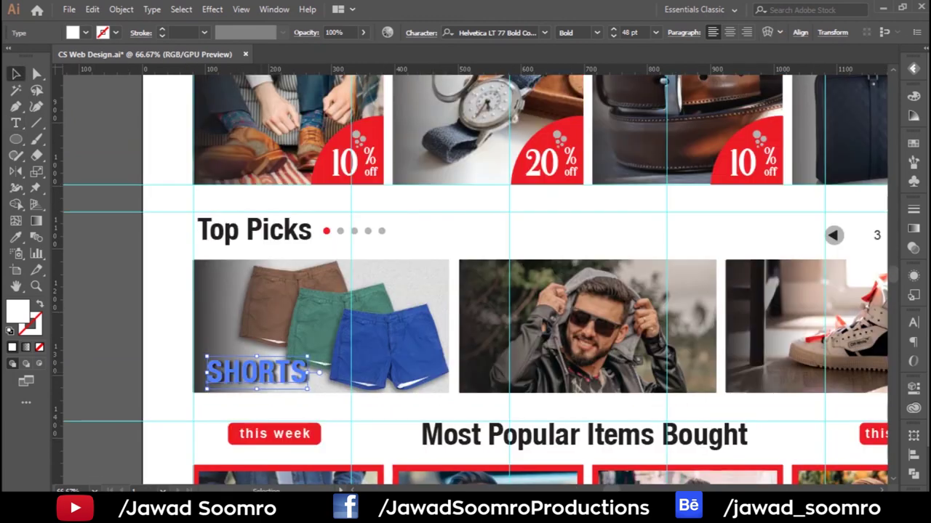
# Step: Copy labels onto the hoodie and sneaker tiles as HOODIES and SNEAKERS, then start a large header circle
pyautogui.moveTo(289, 375); pyautogui.dragTo(557, 375)
pyautogui.doubleClick(523, 372)
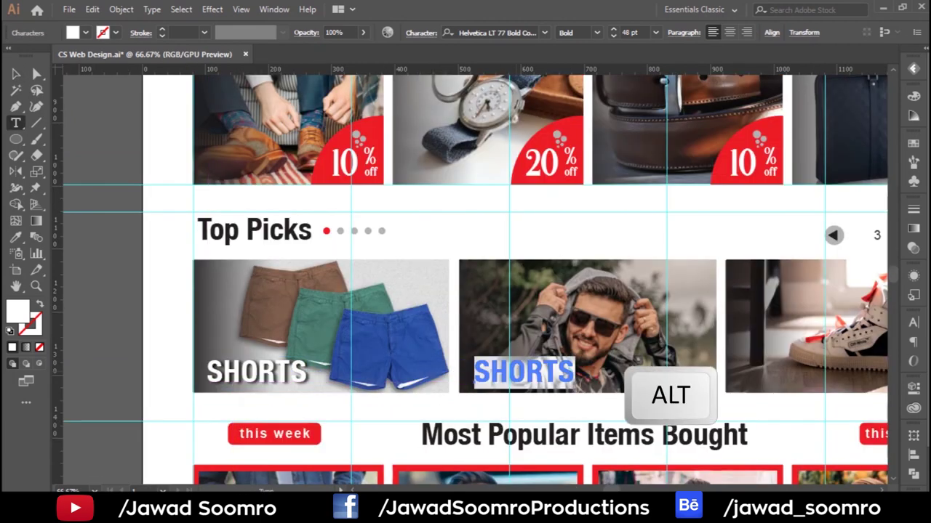
pyautogui.write('HOODIE')
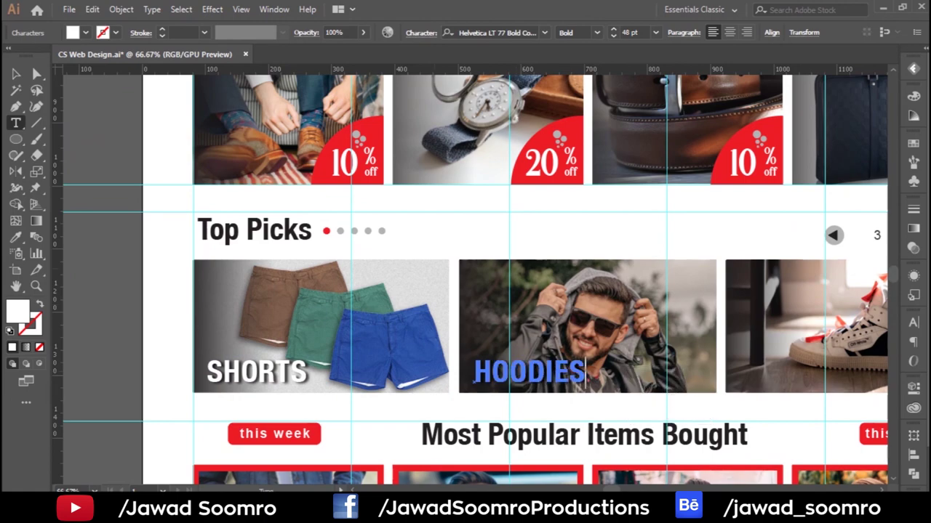
pyautogui.moveTo(529, 372); pyautogui.dragTo(552, 351)
pyautogui.doubleClick(538, 350)
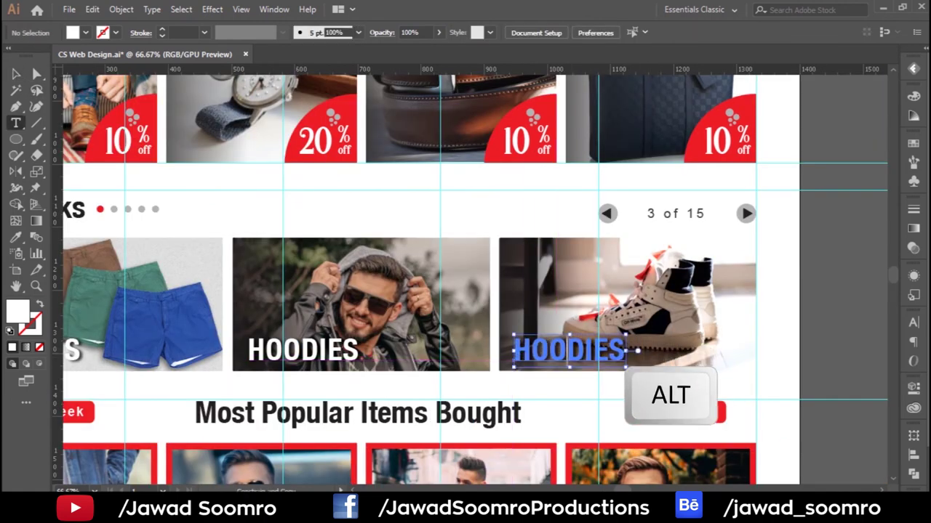
pyautogui.write('SNEAKERS')
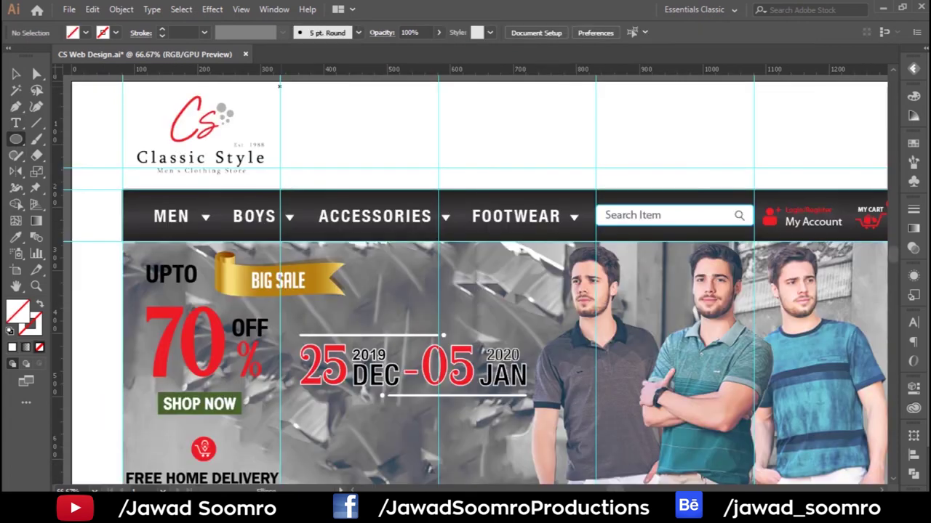
pyautogui.moveTo(279, 86); pyautogui.dragTo(438, 245)
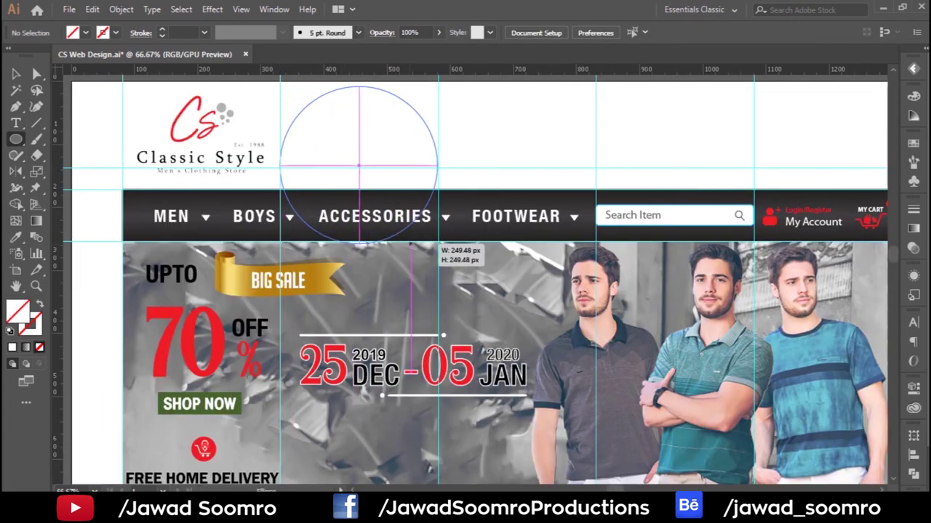
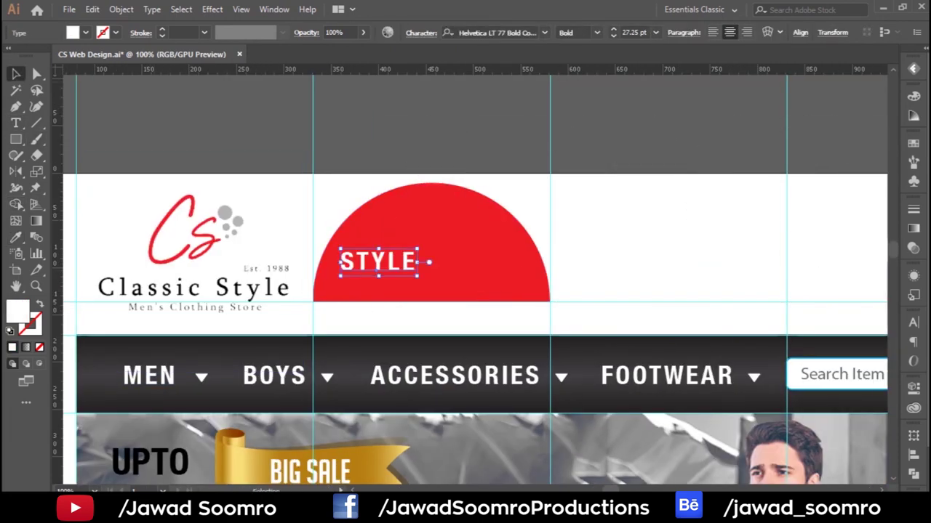
# Step: Set STYLE to 48 pt and draw thin rectangle outlines above it for the icon
pyautogui.click(655, 32)
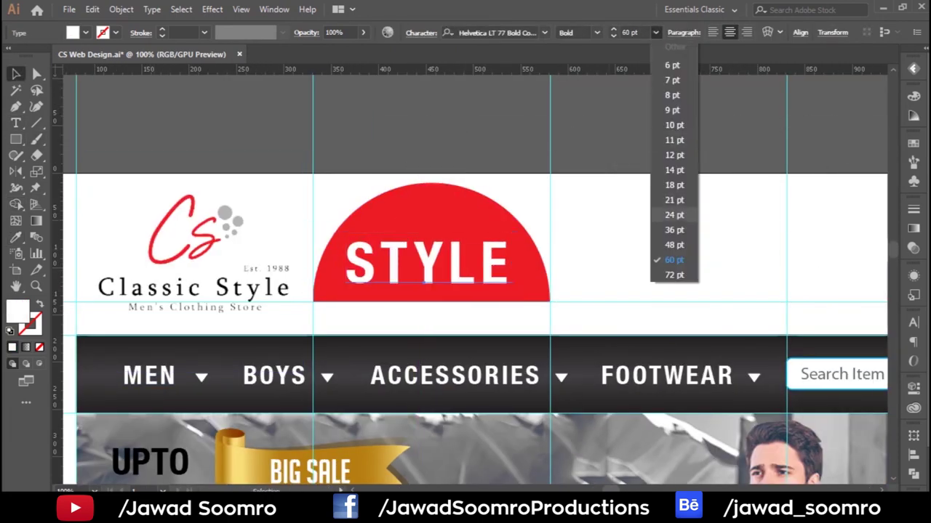
pyautogui.click(665, 242)
pyautogui.hotkey('ctrl', '=')
pyautogui.moveTo(331, 112)
pyautogui.mouseDown()
pyautogui.moveTo(411, 140)
pyautogui.moveTo(372, 173)
pyautogui.mouseUp()
pyautogui.hotkey('ctrl', '-')
pyautogui.moveTo(349, 127); pyautogui.dragTo(314, 160)
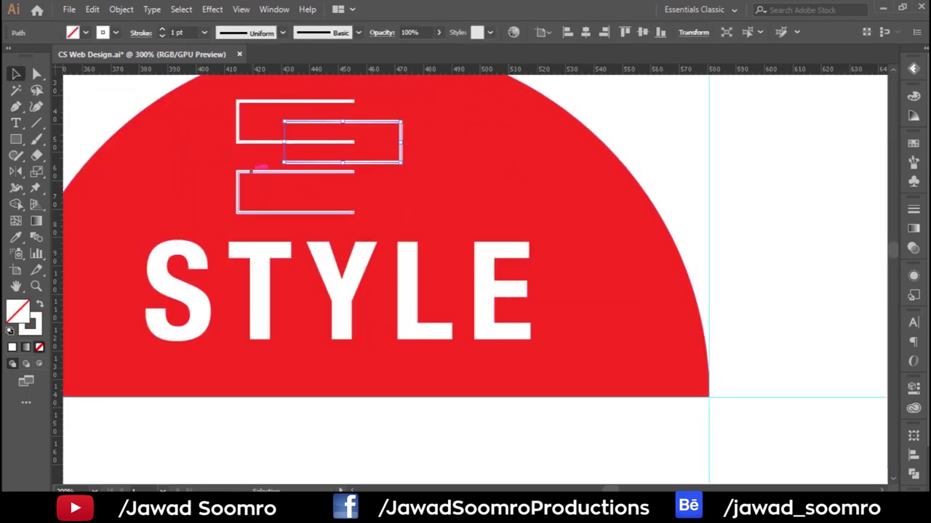
# Step: Draw a horizontal Pen line for the white icon above STYLE
pyautogui.hotkey('ctrl', 'shift', 'a')
pyautogui.press('p')
pyautogui.scroll(2, 267, 208)
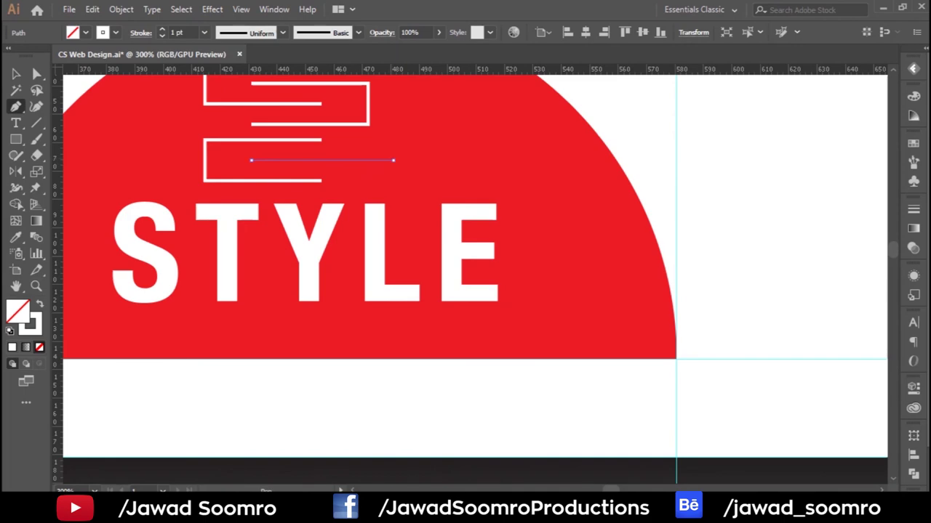
pyautogui.click(391, 159)
pyautogui.scroll(3, 409, 198)
pyautogui.press('v')
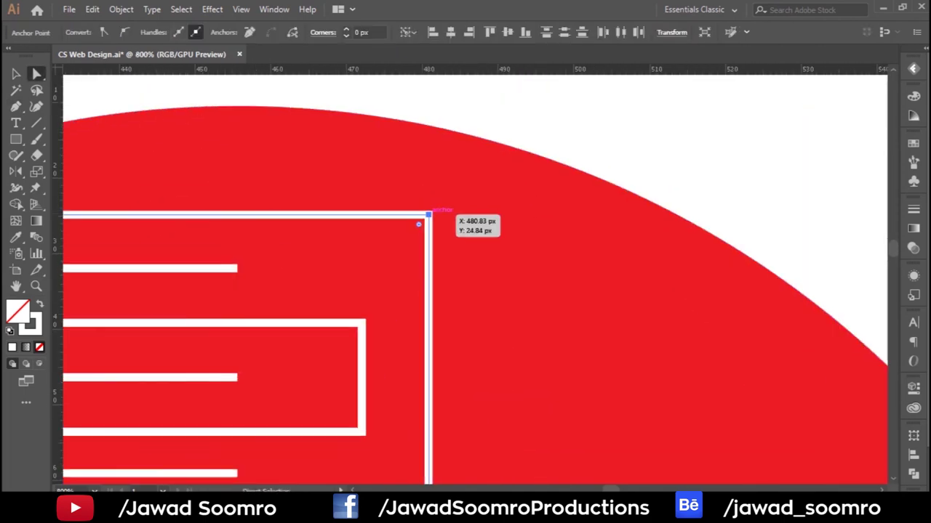
pyautogui.hotkey('ctrl', 'shift', 'a')
# Step: Select the icon's lines and rectangles and group them into one icon
pyautogui.click(349, 265)
pyautogui.hotkey('ctrl', '-')
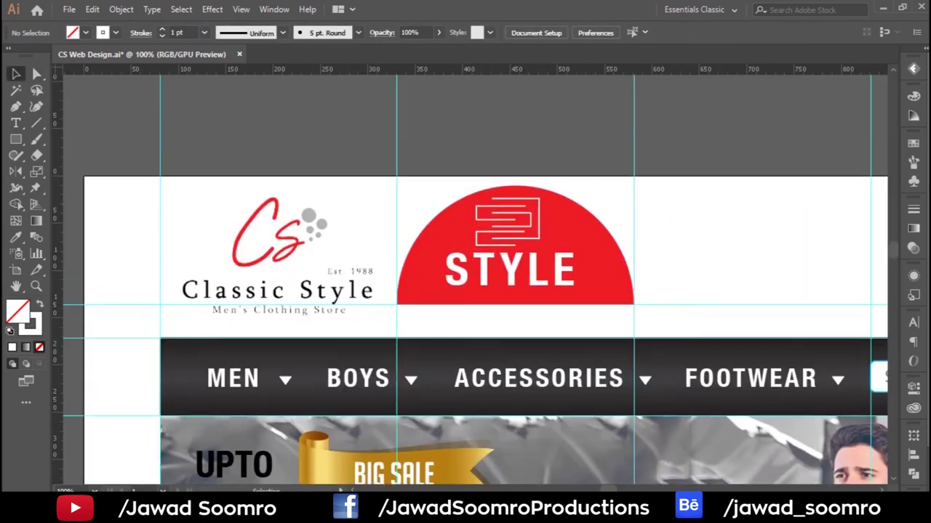
pyautogui.hotkey('ctrl', '+')
pyautogui.press('v')
pyautogui.click(427, 182)
pyautogui.hotkey('ctrl', 'shift', 'a')
pyautogui.click(435, 161)
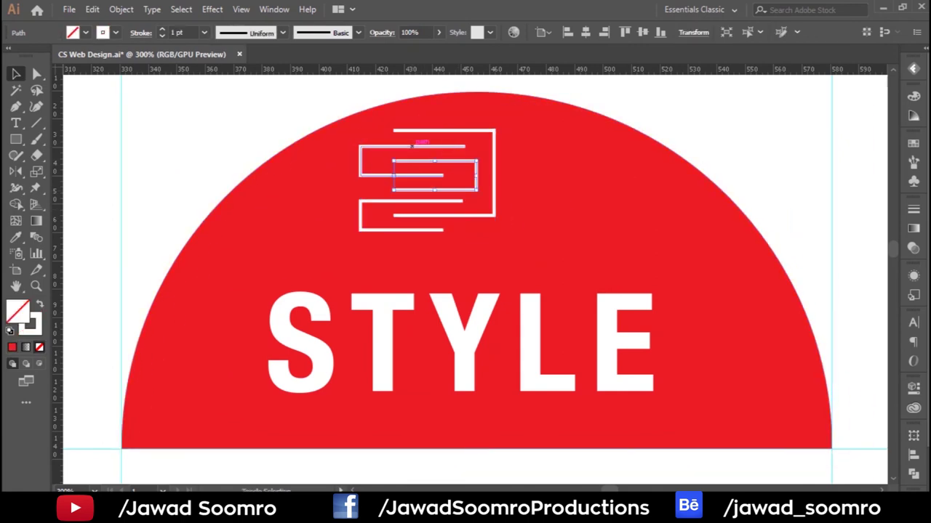
pyautogui.click(121, 8)
pyautogui.click(153, 56)
# Step: Duplicate the red STYLE badge rightward to make four badges across the header
pyautogui.hotkey('shift', 'ctrl', 'F9')
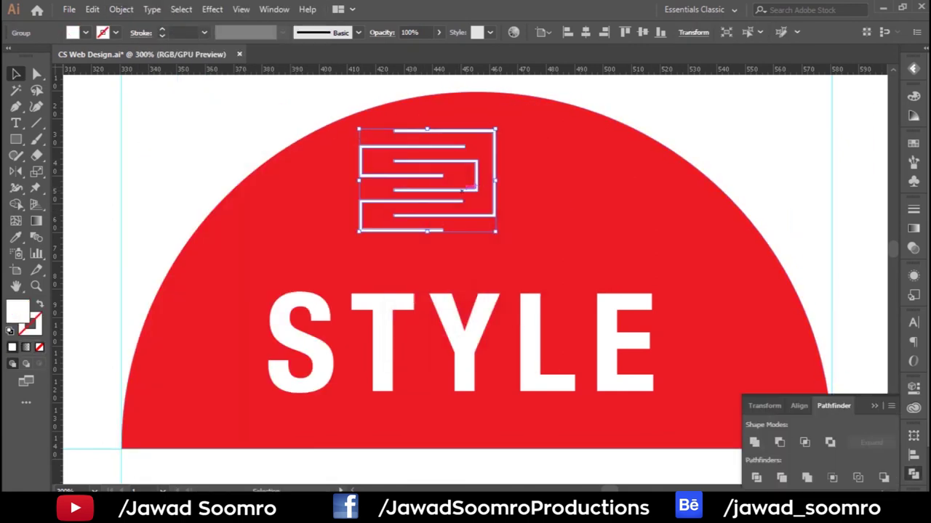
pyautogui.scroll(-4, 251, 178)
pyautogui.moveTo(296, 198); pyautogui.dragTo(453, 197)
pyautogui.hscroll(3, 473, 276)
pyautogui.hotkey('ctrl', 'd')
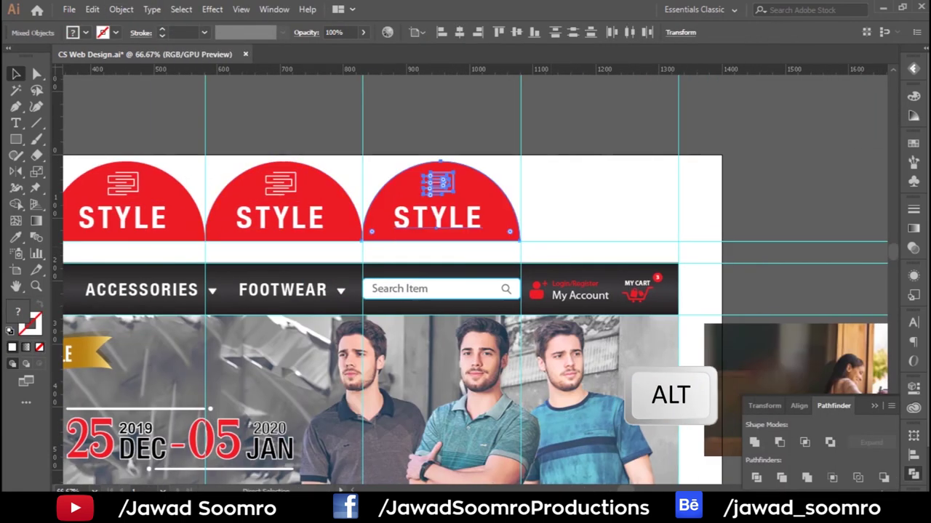
pyautogui.hotkey('ctrl', 'd')
pyautogui.hscroll(-1, 473, 276)
pyautogui.hscroll(-2, 465, 276)
pyautogui.doubleClick(295, 222)
pyautogui.write('GUARAN')
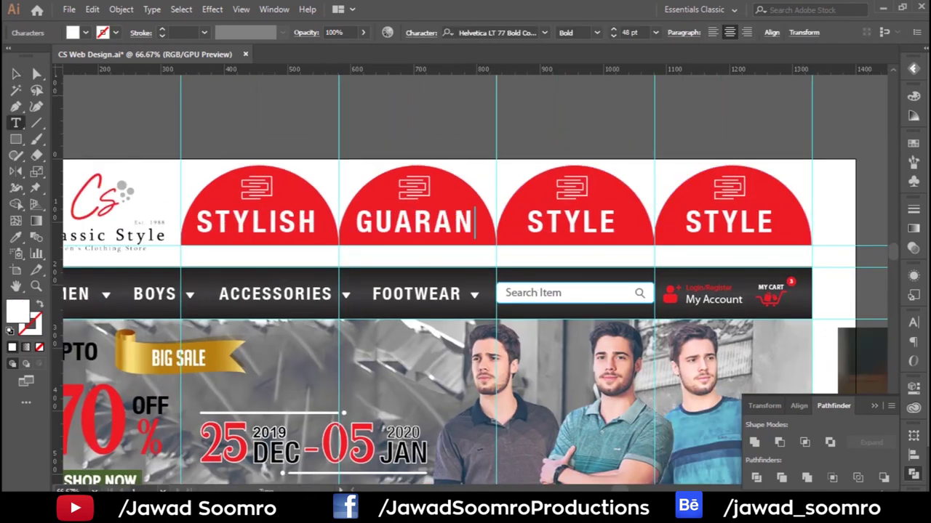
# Step: Complete the GUARANTEE text and add a copy above it reading MONEY BACK
pyautogui.write('TEE')
pyautogui.press('Escape')
pyautogui.scroll(3, 480, 218)
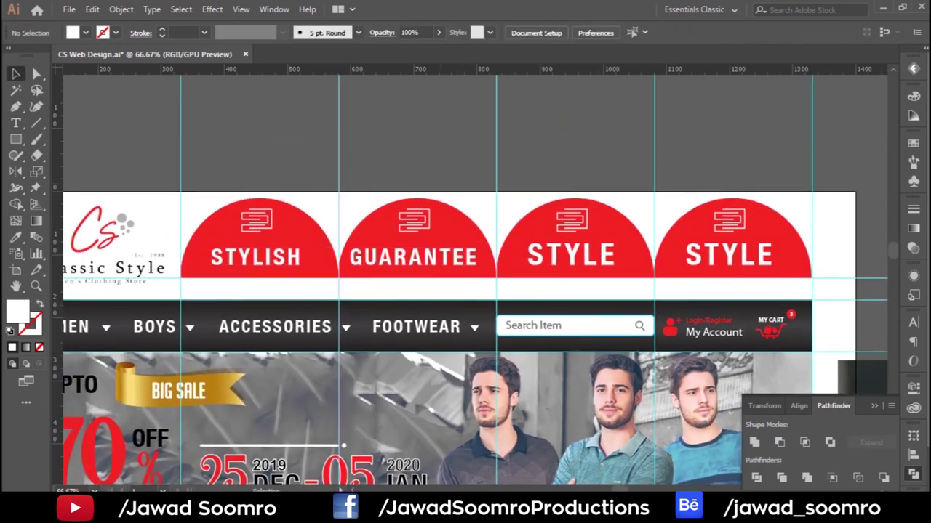
pyautogui.moveTo(480, 266); pyautogui.dragTo(480, 172)
pyautogui.moveTo(522, 206); pyautogui.dragTo(522, 206)
pyautogui.doubleClick(523, 145)
pyautogui.write('MONEY BAC')
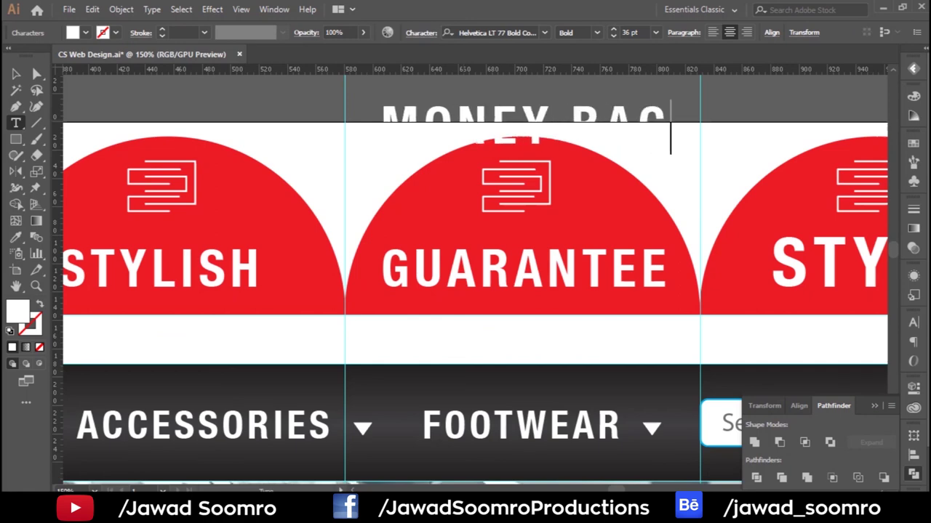
pyautogui.write('K')
pyautogui.press('Escape')
# Step: Size MONEY BACK to 18 pt and position it just above GUARANTEE
pyautogui.click(655, 32)
pyautogui.click(673, 213)
pyautogui.moveTo(523, 127); pyautogui.dragTo(523, 234)
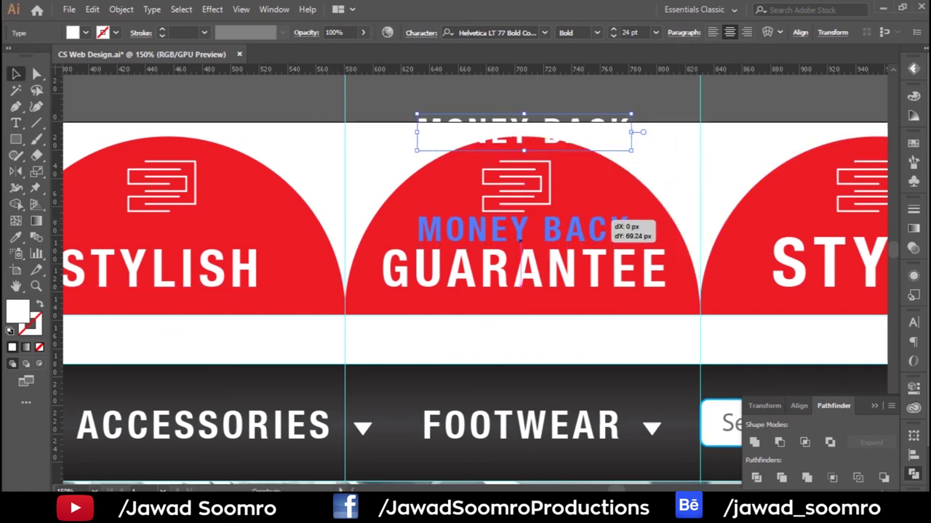
pyautogui.click(655, 32)
pyautogui.click(673, 165)
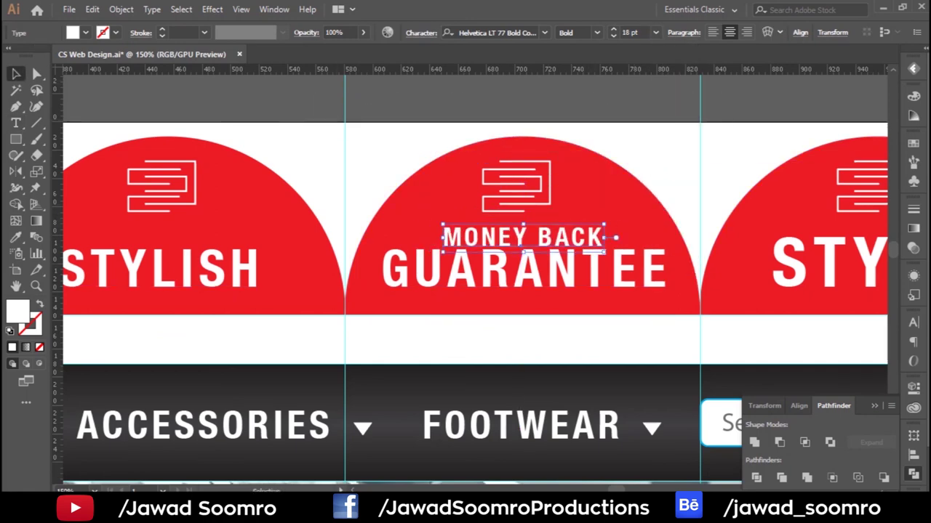
pyautogui.moveTo(567, 234); pyautogui.dragTo(567, 234)
pyautogui.hotkey('ctrl', 'shift', 'a')
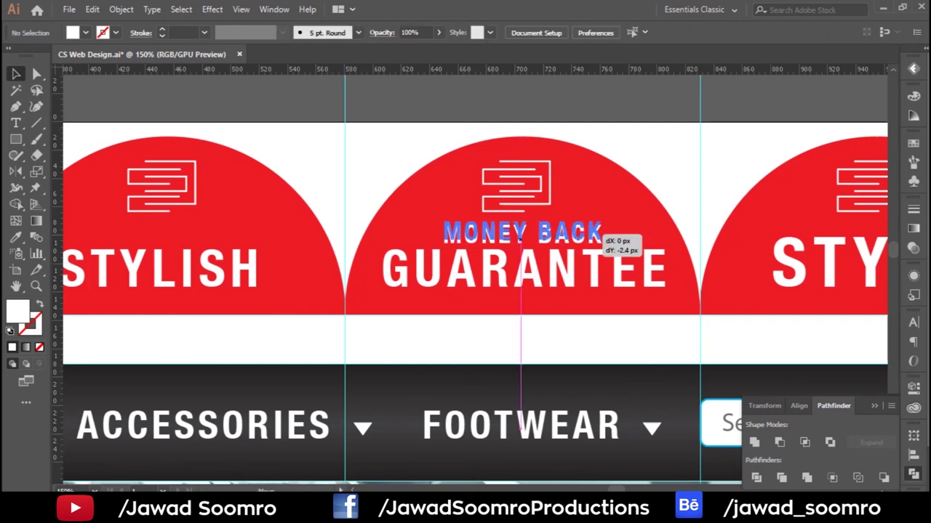
# Step: Draw a white rectangle where the second badge's line icon was
pyautogui.scroll(1, 494, 183)
pyautogui.press('m')
pyautogui.moveTo(416, 232); pyautogui.dragTo(401, 206)
pyautogui.moveTo(347, 268); pyautogui.dragTo(347, 116)
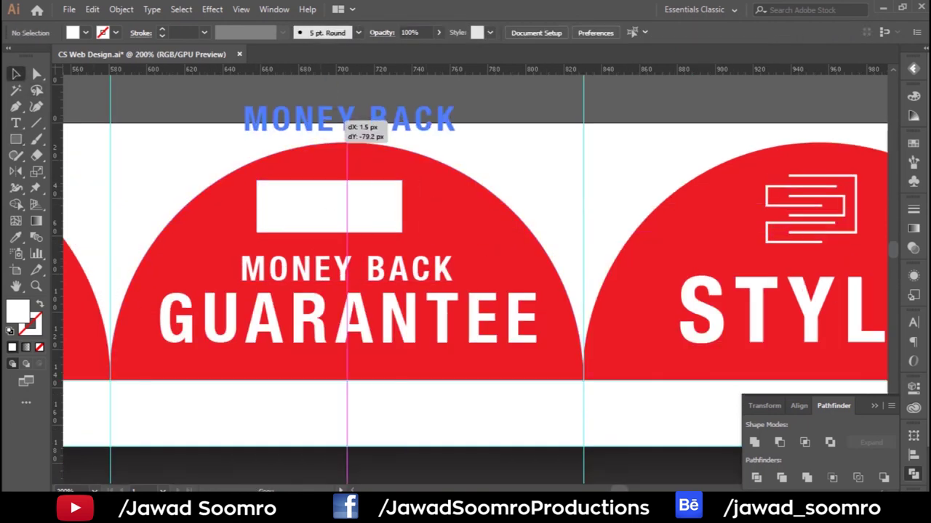
# Step: Replace the copied text with a $ sign inside the white rectangle and outline it
pyautogui.doubleClick(349, 116)
pyautogui.write('$')
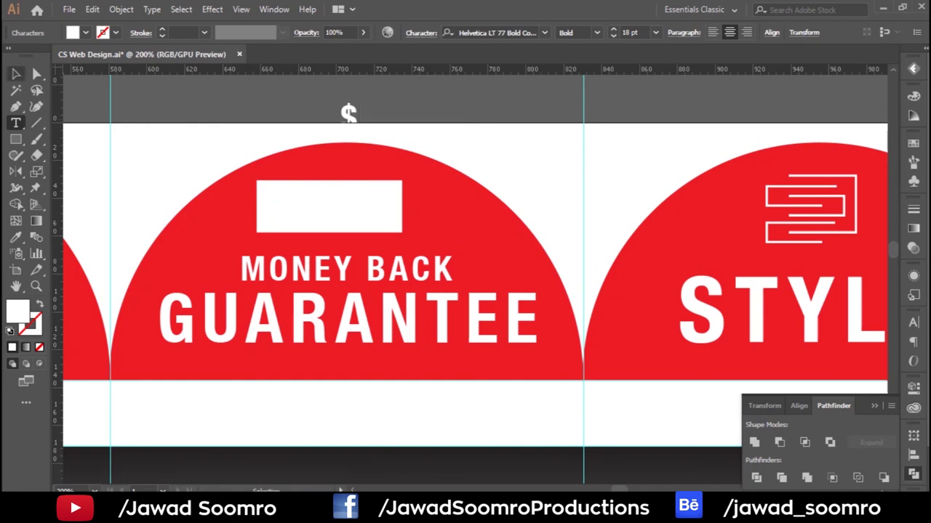
pyautogui.press('Escape')
pyautogui.moveTo(348, 120); pyautogui.dragTo(342, 208)
pyautogui.rightClick(347, 198)
pyautogui.press('Escape')
pyautogui.hotkey('ctrl', '+')
pyautogui.click(508, 146)
pyautogui.rightClick(331, 234)
pyautogui.click(385, 327)
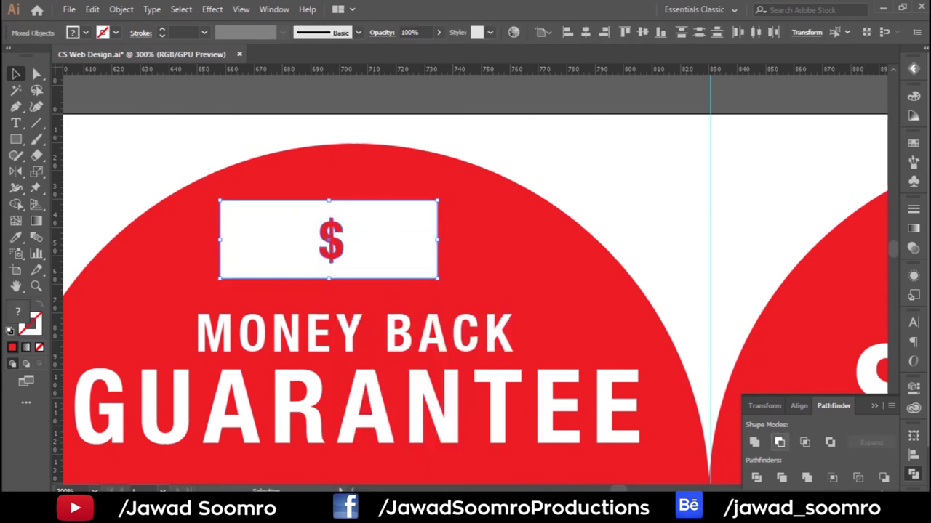
# Step: Apply a Flag warp with 33% bend to the banner and expand its appearance
pyautogui.click(212, 9)
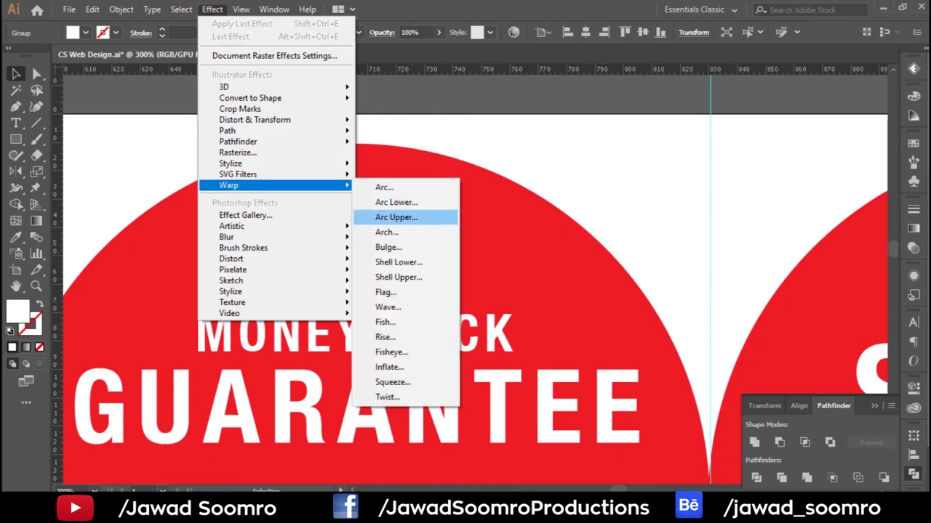
pyautogui.click(383, 187)
pyautogui.click(727, 141)
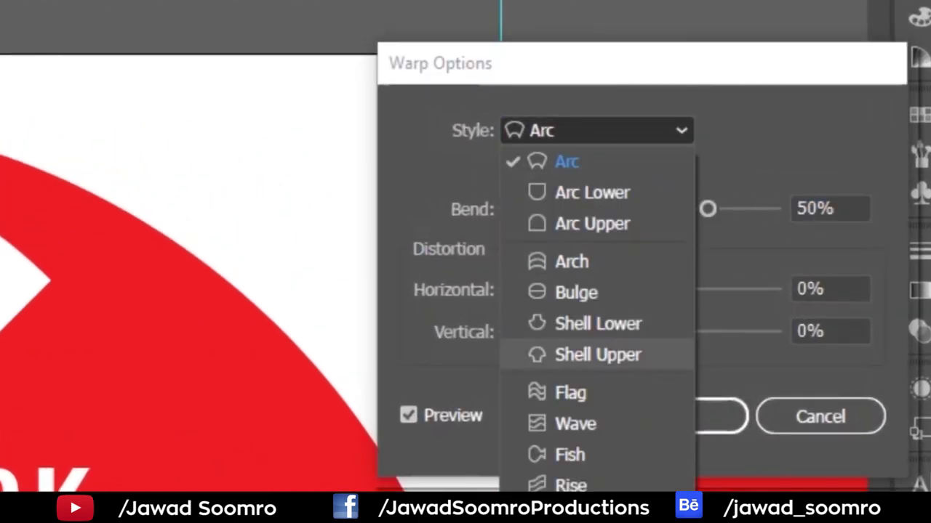
pyautogui.click(570, 393)
pyautogui.moveTo(707, 208); pyautogui.dragTo(696, 209)
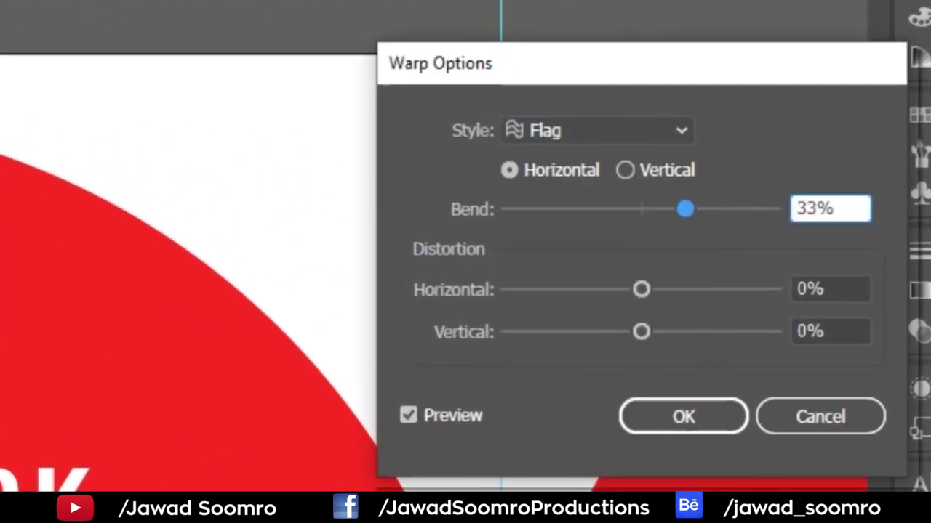
pyautogui.press('Return')
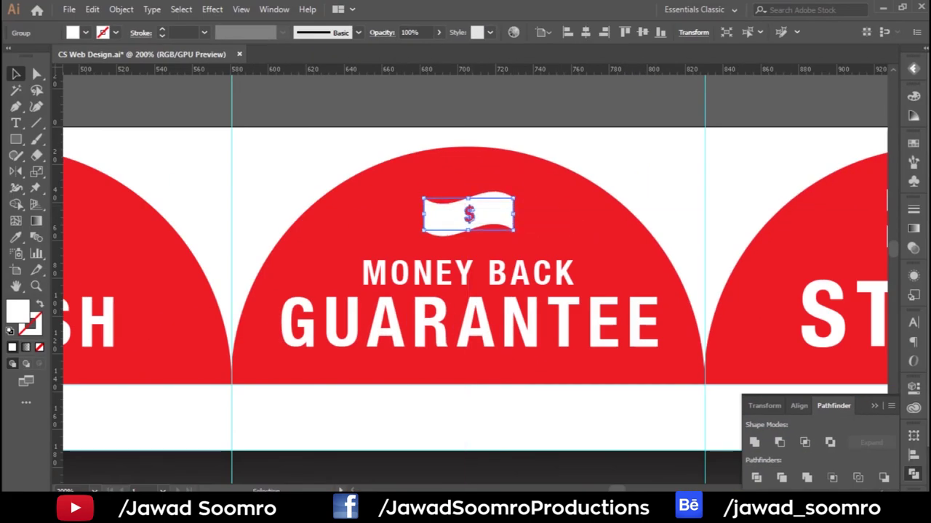
pyautogui.hotkey('ctrl', '+')
pyautogui.click(121, 9)
pyautogui.click(189, 161)
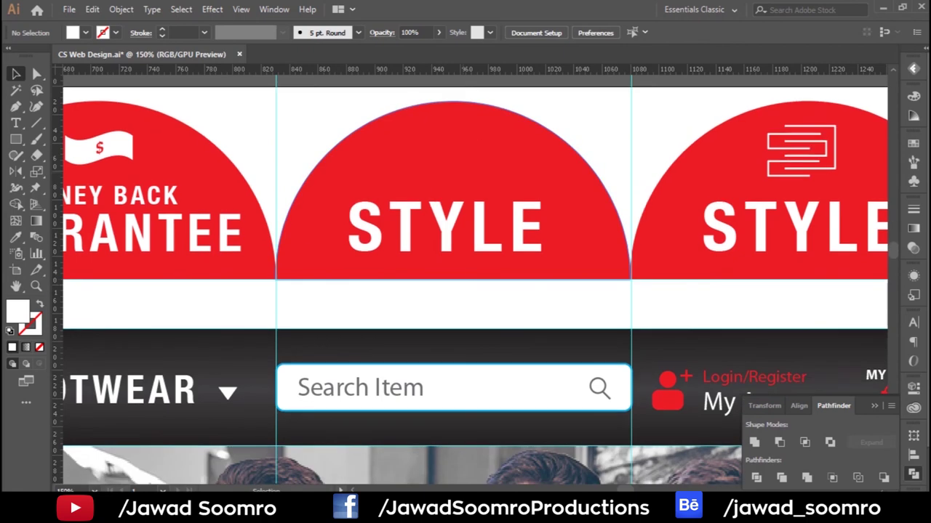
# Step: Retype the third badge as PRODUCTS at 36 pt and bring a MONEY BACK copy above it to front
pyautogui.write('PRODUCTS')
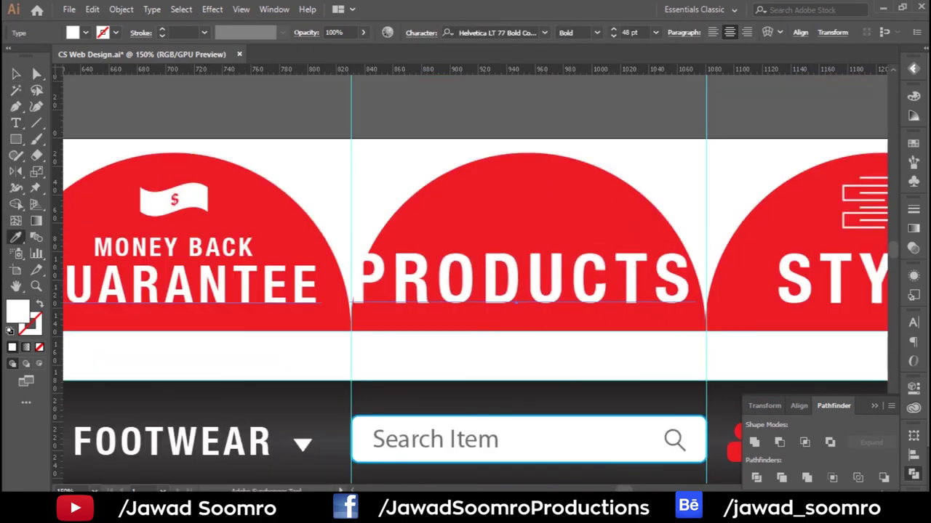
pyautogui.hotkey('ctrl', 'shift', ',')
pyautogui.hotkey('ctrl', 'shift', ',')
pyautogui.hotkey('ctrl', 'shift', ',')
pyautogui.moveTo(247, 249); pyautogui.dragTo(590, 249)
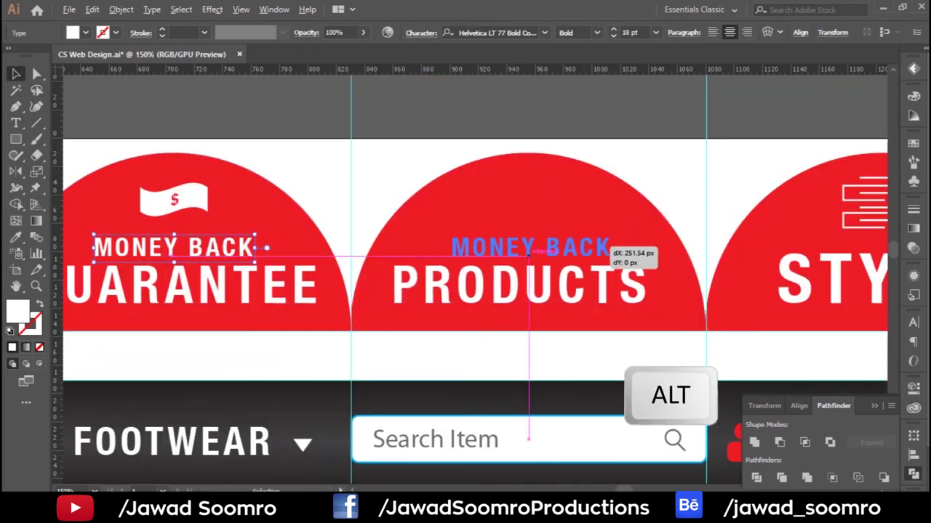
pyautogui.rightClick(569, 234)
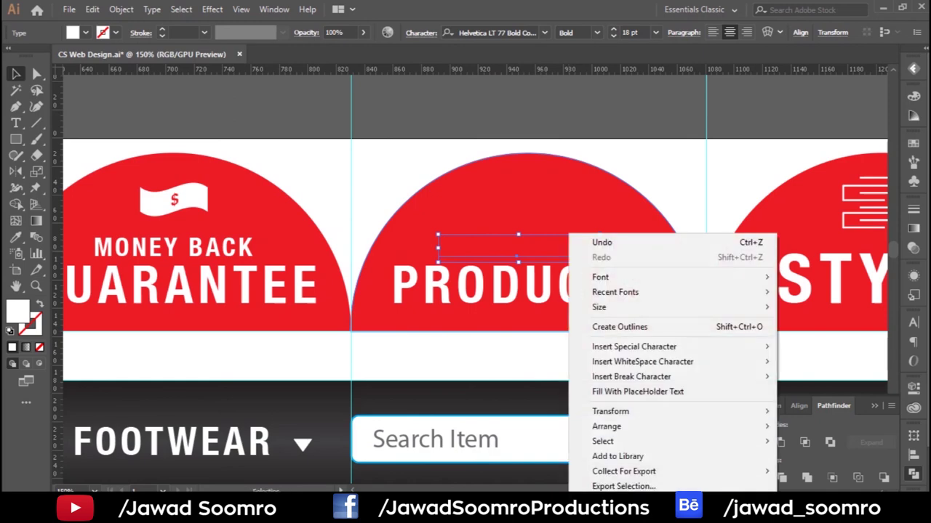
pyautogui.click(432, 425)
# Step: Change the copied text to HIGH QUALITY and remove the leftover STYLE badge
pyautogui.doubleClick(518, 248)
pyautogui.hotkey('ctrl', 'a')
pyautogui.write('HIG')
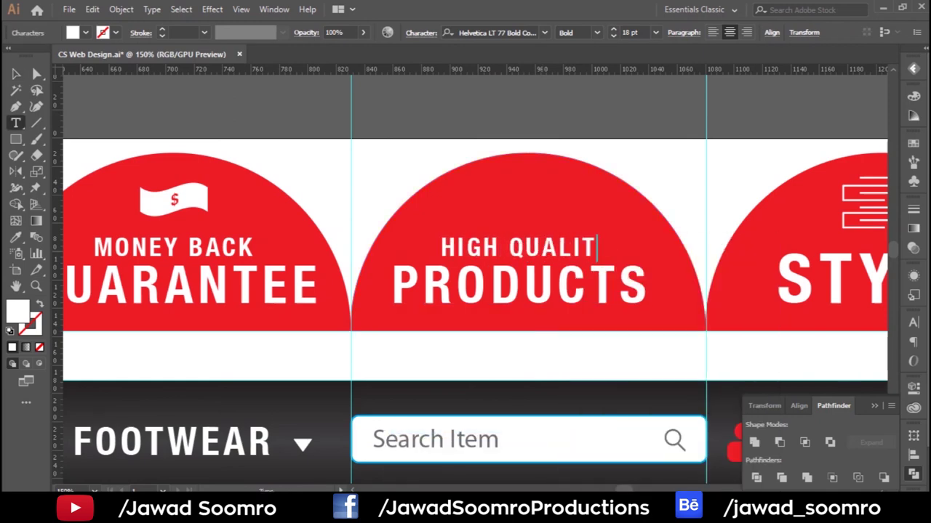
pyautogui.press('Escape')
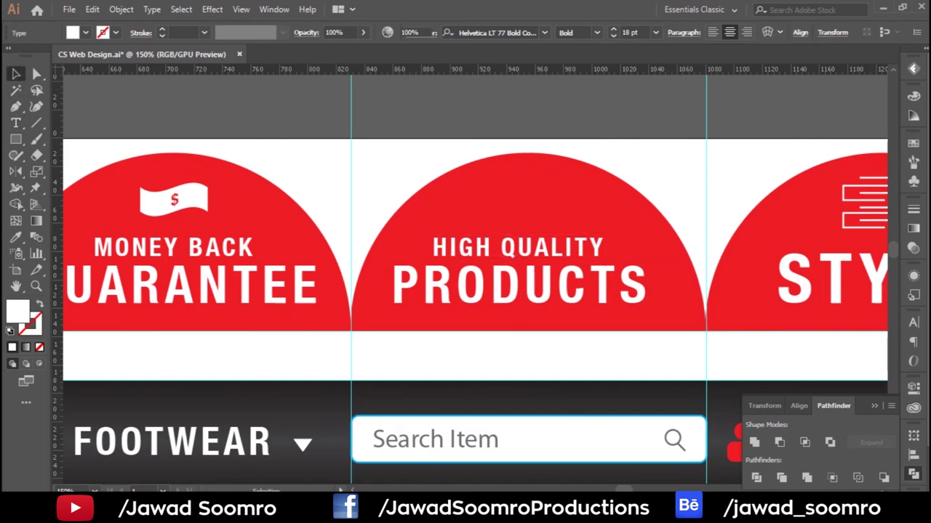
pyautogui.hotkey('ctrl', '1')
pyautogui.scroll(3, 466, 290)
pyautogui.hotkey('ctrl', 'shift', 'a')
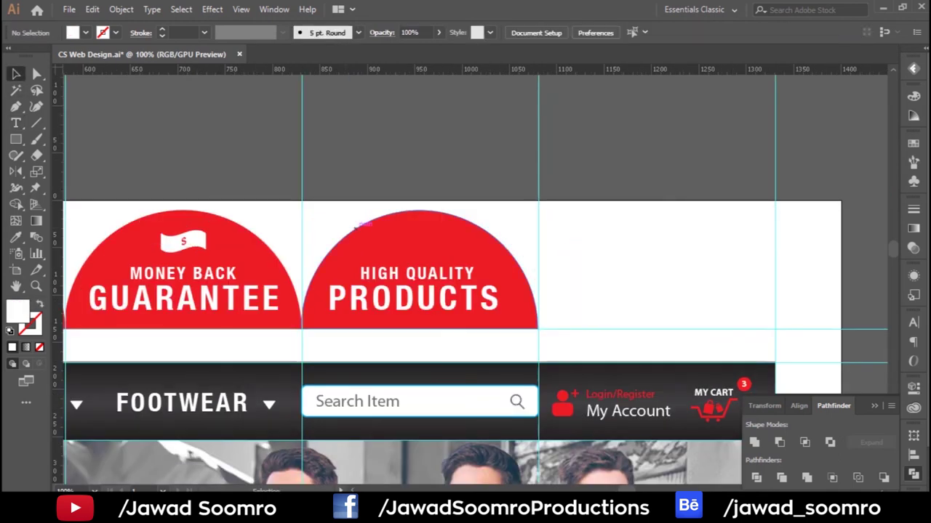
pyautogui.hotkey('ctrl', '+')
pyautogui.hotkey('ctrl', '+')
# Step: Draw a white ring and repeat a white dot around it at 30° for twelve dots
pyautogui.press('l')
pyautogui.moveTo(458, 237); pyautogui.dragTo(452, 233)
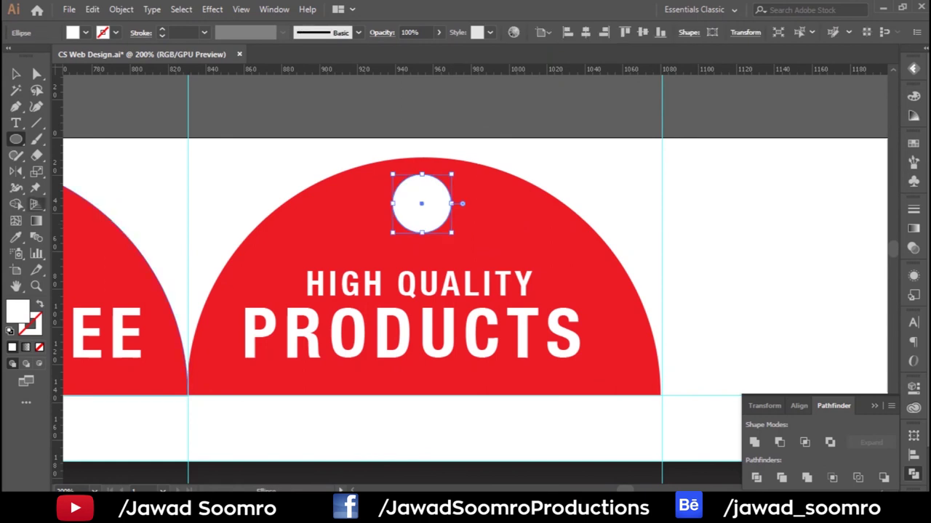
pyautogui.hotkey('shift', 'x')
pyautogui.scroll(4, 440, 169)
pyautogui.moveTo(363, 209); pyautogui.dragTo(362, 213)
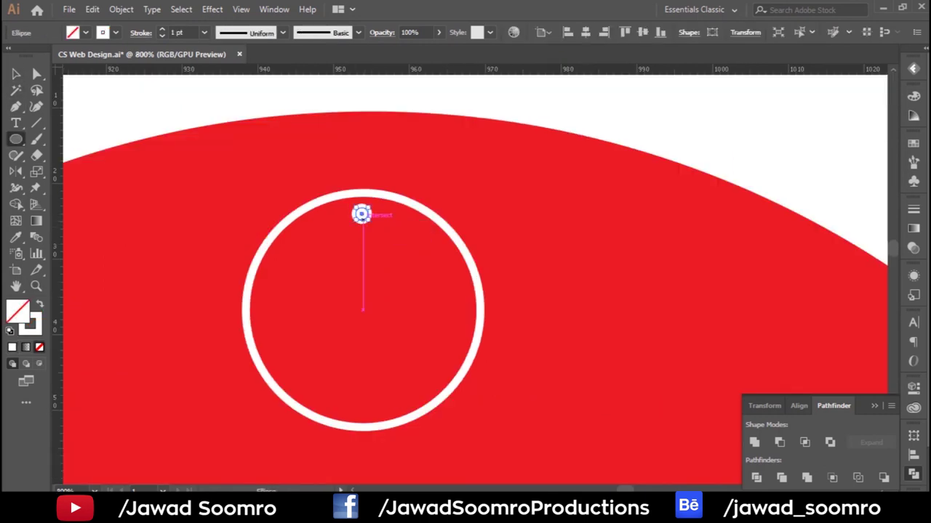
pyautogui.hotkey('shift', 'x')
pyautogui.press('r')
pyautogui.press('Return')
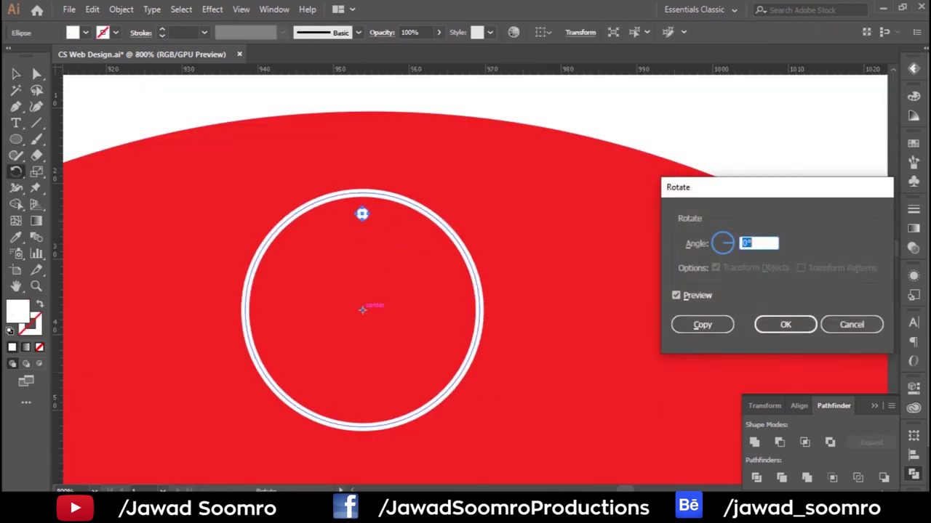
pyautogui.hotkey('alt', 'c')
pyautogui.hotkey('ctrl', 'd')
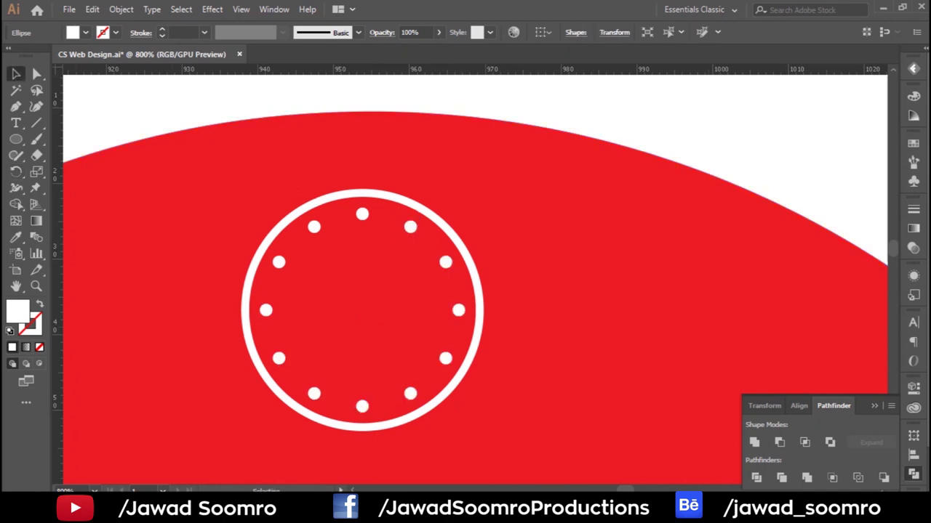
pyautogui.scroll(-2, 445, 262)
# Step: Pen one half of the crown inside the dotted ring
pyautogui.press('p')
pyautogui.click(302, 251)
pyautogui.click(324, 308)
pyautogui.moveTo(332, 254); pyautogui.dragTo(341, 275)
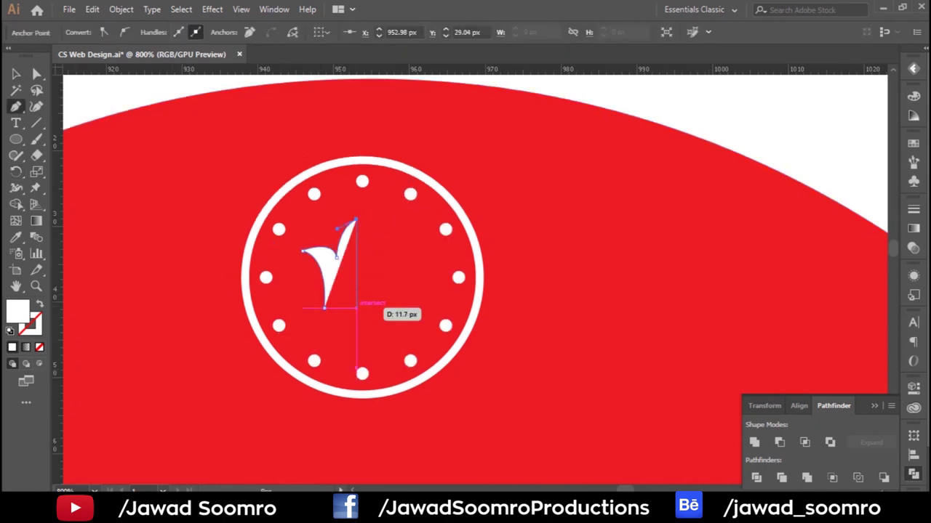
pyautogui.click(355, 308)
pyautogui.click(303, 252)
pyautogui.keyDown('ctrl'); pyautogui.click(339, 283); pyautogui.keyUp('ctrl')
# Step: Mirror a copy of the crown half, join both halves, and reshape the crown's height
pyautogui.press('o')
pyautogui.keyDown('alt'); pyautogui.click(392, 264); pyautogui.keyUp('alt')
pyautogui.hotkey('alt', 'c')
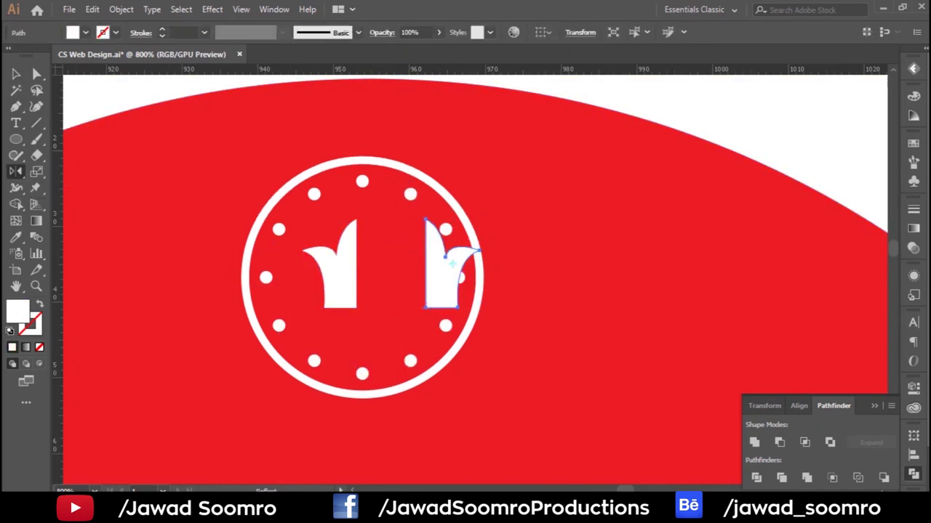
pyautogui.press('v')
pyautogui.moveTo(453, 276); pyautogui.dragTo(382, 277)
pyautogui.keyDown('shift'); pyautogui.click(335, 284); pyautogui.keyUp('shift')
pyautogui.moveTo(356, 309); pyautogui.dragTo(362, 291)
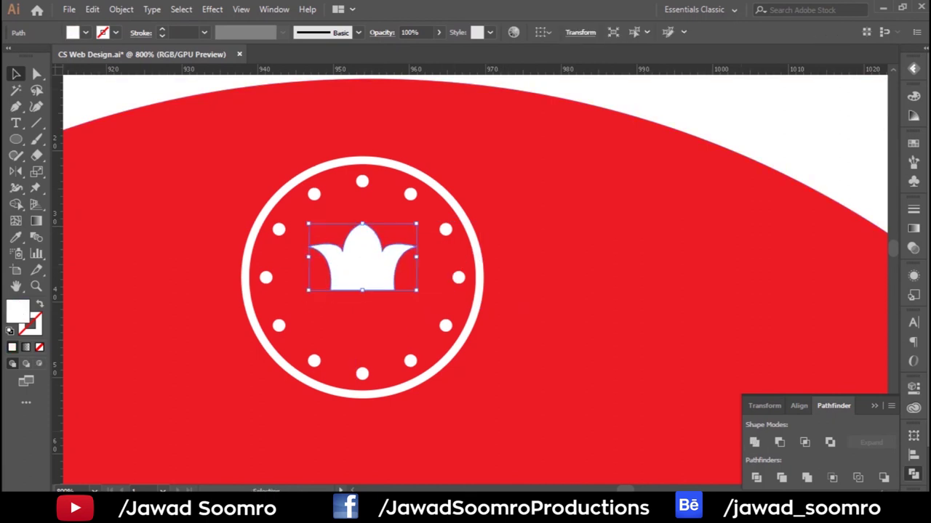
pyautogui.moveTo(362, 224); pyautogui.dragTo(362, 218)
pyautogui.click(407, 218)
# Step: Add a white star below the crown
pyautogui.click(16, 139)
pyautogui.click(44, 203)
pyautogui.moveTo(350, 307); pyautogui.dragTo(378, 341)
pyautogui.press('i')
pyautogui.click(363, 262)
# Step: Pen a notched ribbon tail with a white outline below the ring
pyautogui.press('v')
pyautogui.click(465, 218)
pyautogui.hotkey('ctrl', '-')
pyautogui.hotkey('ctrl', '-')
pyautogui.hotkey('ctrl', '-')
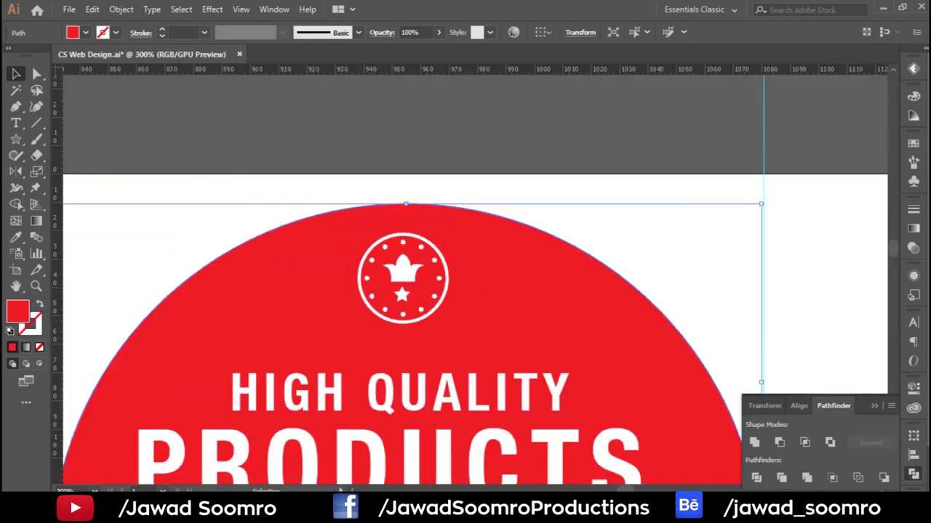
pyautogui.hotkey('ctrl', '+')
pyautogui.hotkey('ctrl', '+')
pyautogui.press('p')
pyautogui.click(320, 265)
pyautogui.click(286, 331)
pyautogui.click(320, 322)
pyautogui.click(324, 356)
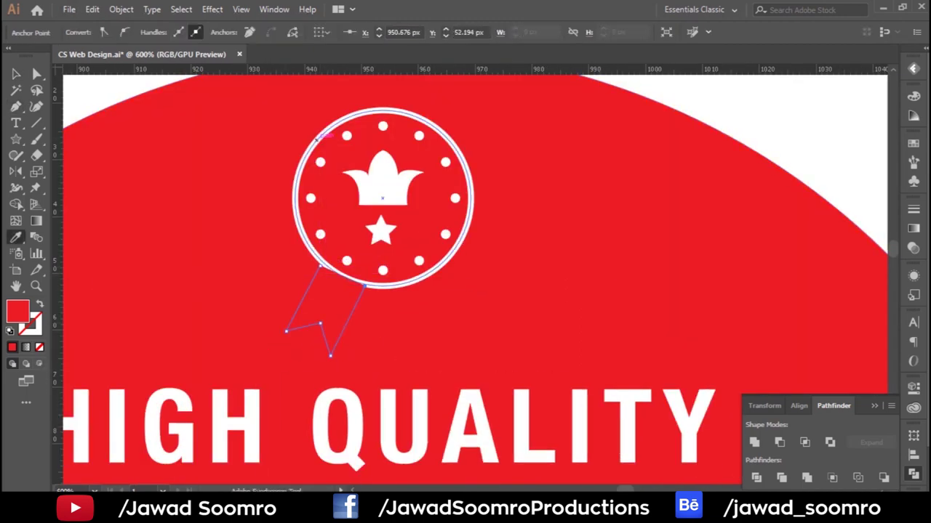
pyautogui.press('i')
pyautogui.click(342, 277)
# Step: Snap the ribbon's end onto the ring and mirror a copy to the right side
pyautogui.press('a')
pyautogui.hotkey('ctrl', '+')
pyautogui.moveTo(305, 271); pyautogui.dragTo(312, 274)
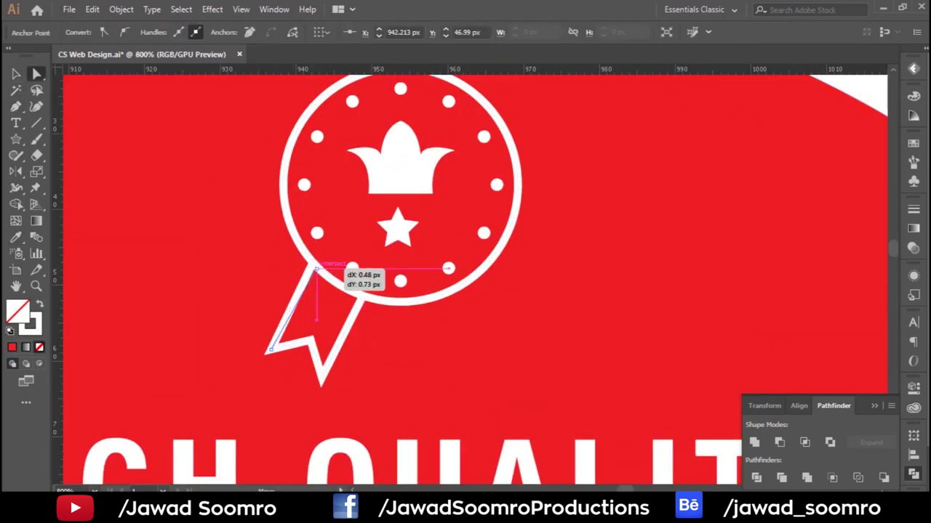
pyautogui.press('v')
pyautogui.moveTo(196, 260)
pyautogui.mouseDown()
pyautogui.moveTo(408, 260)
pyautogui.moveTo(418, 234)
pyautogui.mouseUp()
pyautogui.press('o')
pyautogui.press('v')
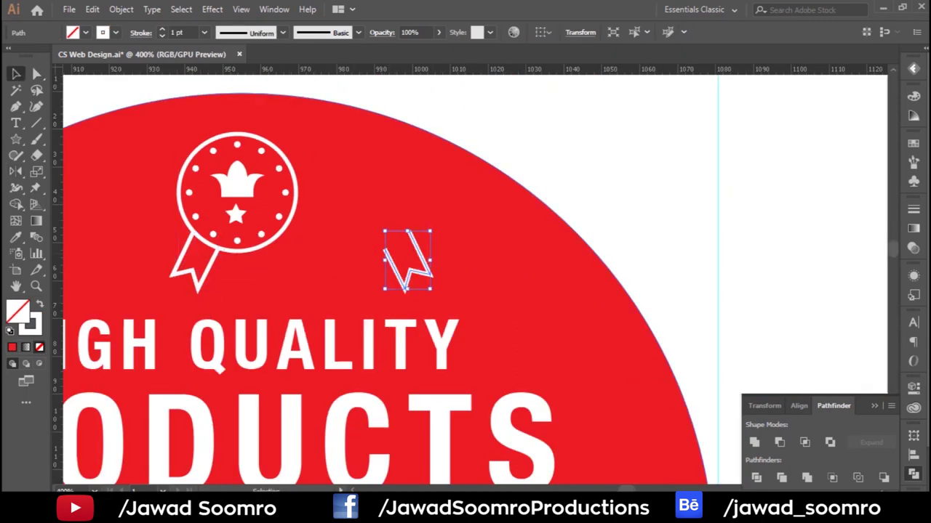
pyautogui.moveTo(282, 260); pyautogui.dragTo(280, 259)
pyautogui.hotkey('ctrl', 'shift', 'a')
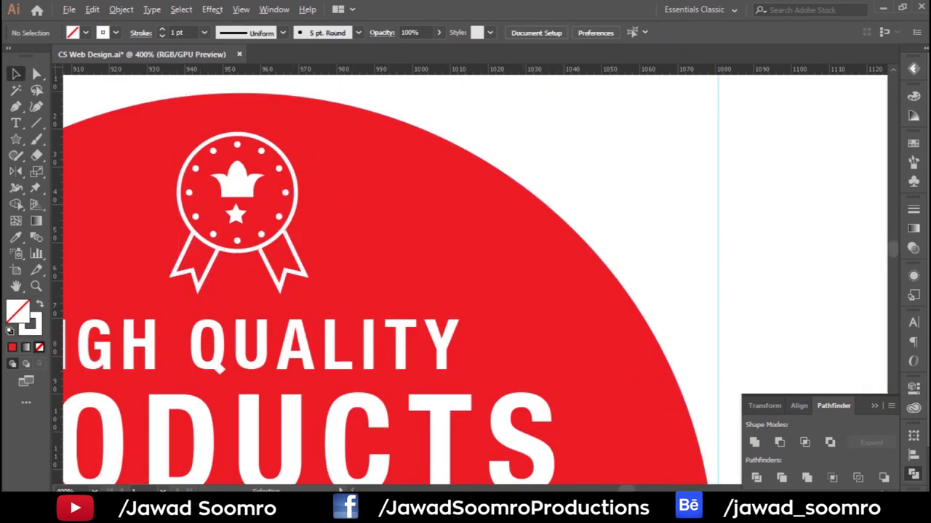
# Step: Expand the award icon's strokes into shapes and scale the three badges down
pyautogui.hotkey('ctrl', '-')
pyautogui.click(378, 163)
pyautogui.click(122, 9)
pyautogui.click(178, 150)
pyautogui.press('Return')
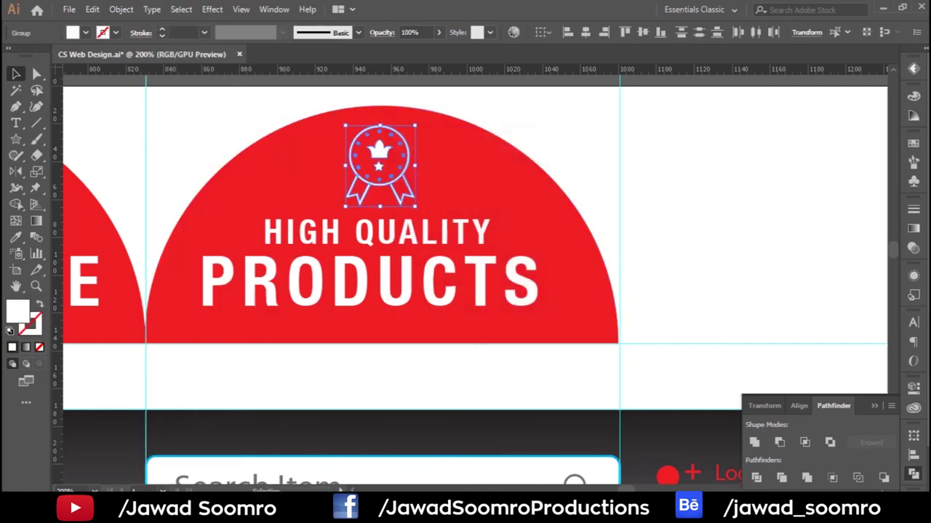
pyautogui.hotkey('ctrl', 'shift', 'a')
pyautogui.hotkey('ctrl', '-')
pyautogui.hotkey('ctrl', '-')
pyautogui.hotkey('ctrl', '-')
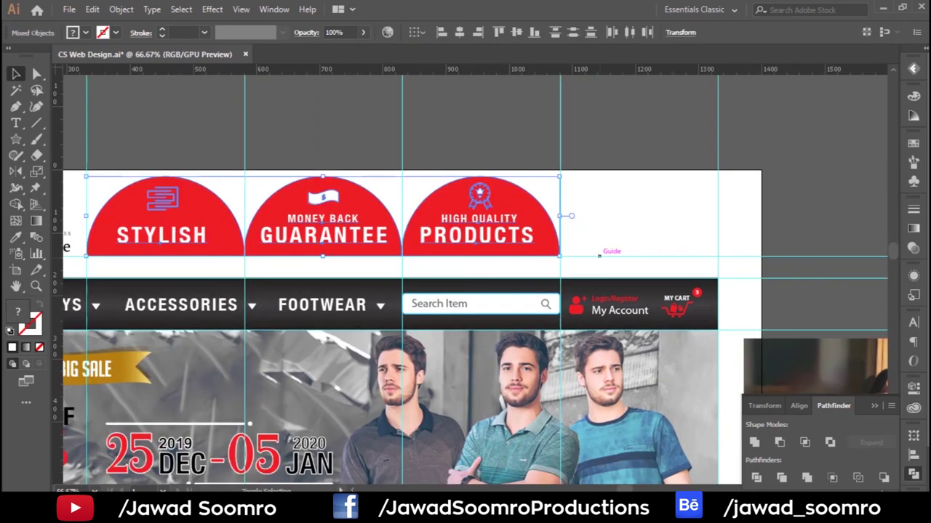
pyautogui.moveTo(560, 176); pyautogui.dragTo(509, 194)
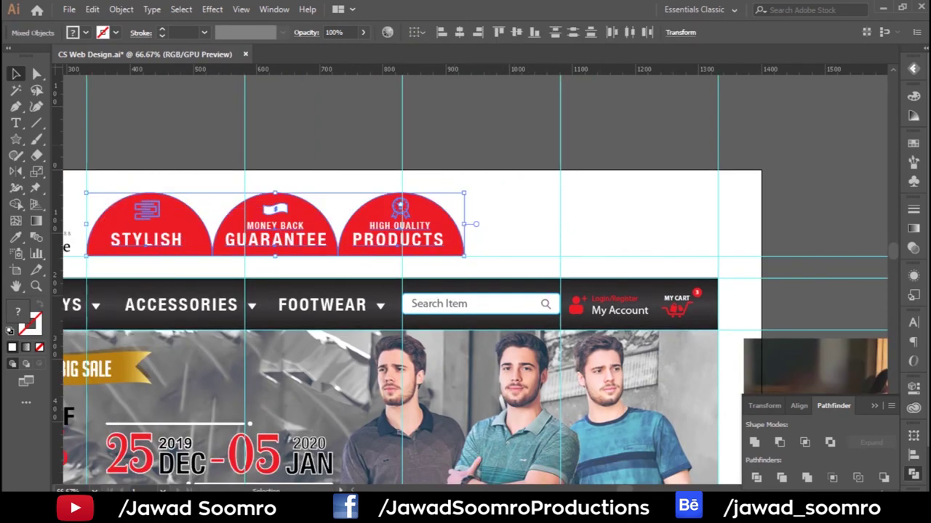
# Step: Shrink the home delivery photo in the header
pyautogui.hotkey('ctrl', '-')
pyautogui.click(597, 153)
pyautogui.scroll(5, 567, 196)
pyautogui.scroll(-1, 561, 198)
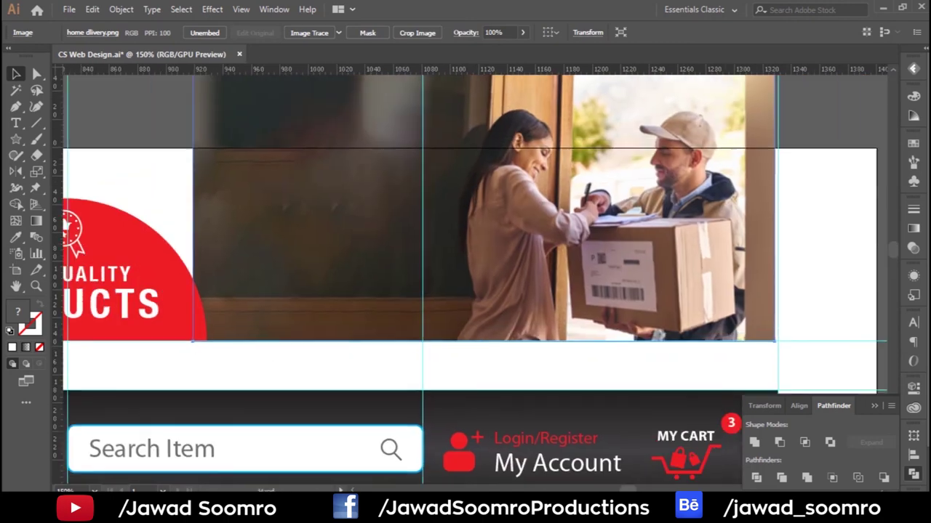
pyautogui.hotkey('ctrl', '-')
pyautogui.hotkey('ctrl', '-')
pyautogui.hotkey('ctrl', '-')
pyautogui.moveTo(393, 320); pyautogui.dragTo(420, 338)
# Step: Draw a rectangle crop frame beside the badges and enlarge the photo to fill it
pyautogui.hotkey('ctrl', '+')
pyautogui.hotkey('ctrl', '+')
pyautogui.press('m')
pyautogui.moveTo(540, 202); pyautogui.dragTo(774, 266)
pyautogui.press('v')
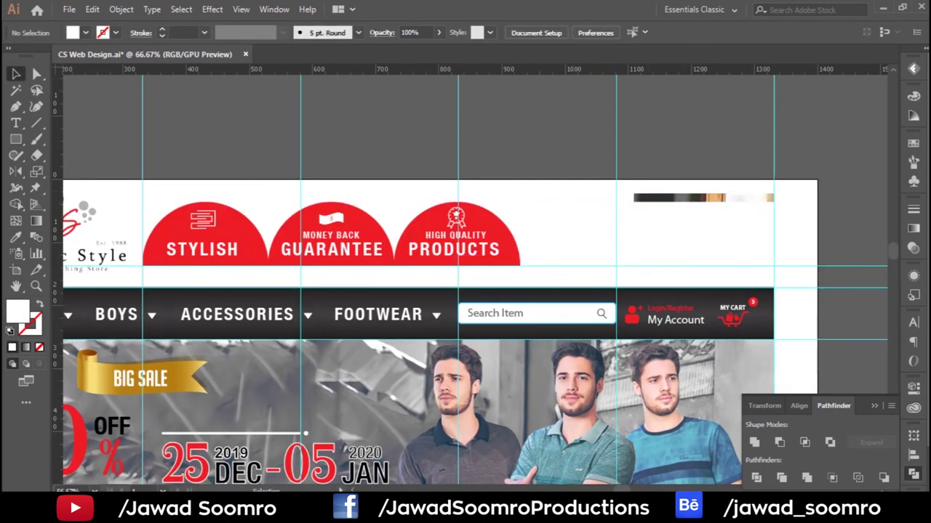
pyautogui.click(691, 198)
pyautogui.moveTo(634, 265); pyautogui.dragTo(533, 318)
# Step: Clip the photo to the rectangle with Make Clipping Mask and reposition it inside
pyautogui.rightClick(598, 236)
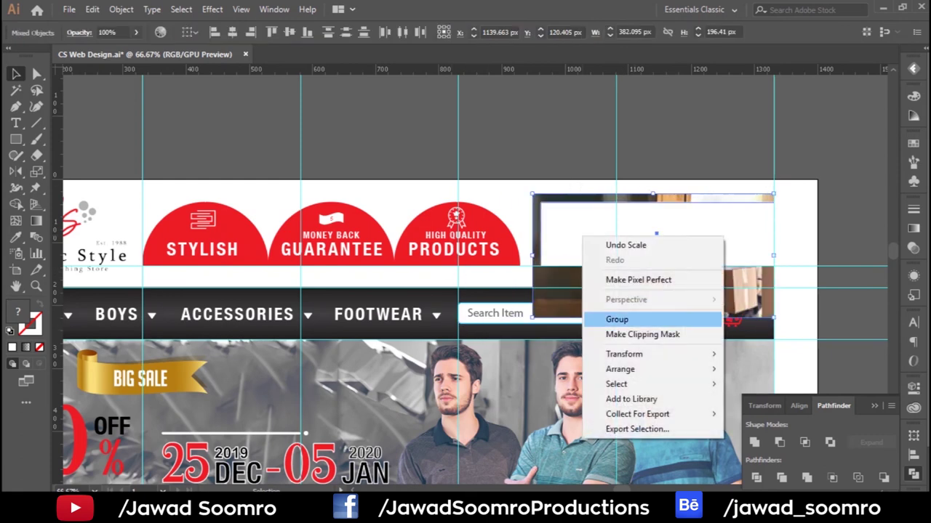
pyautogui.click(644, 332)
pyautogui.doubleClick(655, 233)
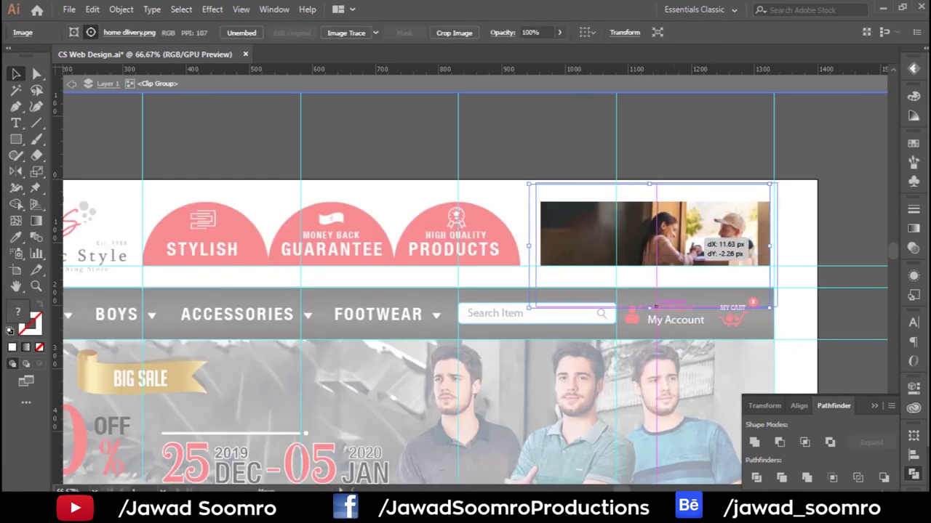
pyautogui.moveTo(698, 240); pyautogui.dragTo(698, 240)
pyautogui.press('Escape')
pyautogui.scroll(3, 657, 256)
pyautogui.moveTo(325, 93); pyautogui.dragTo(590, 282)
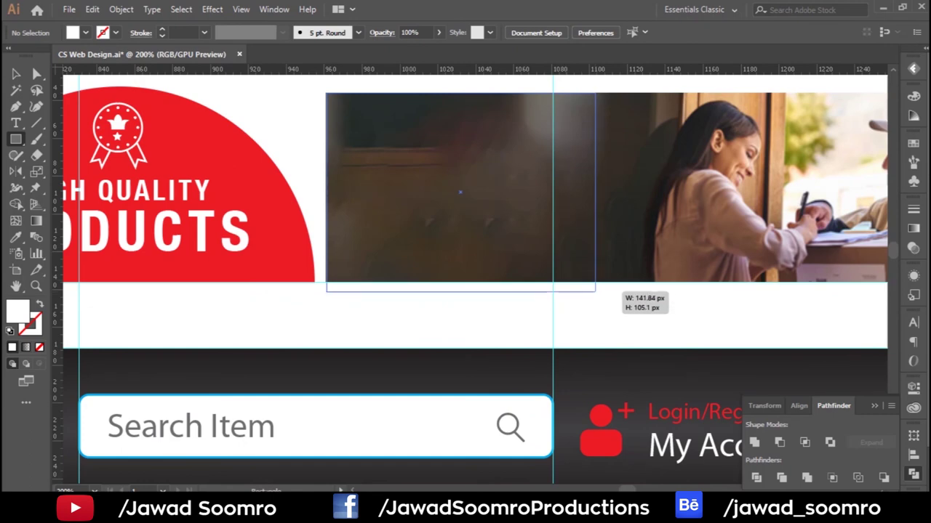
# Step: Fill the rectangle with a linear gradient from white to 0% opacity
pyautogui.press('v')
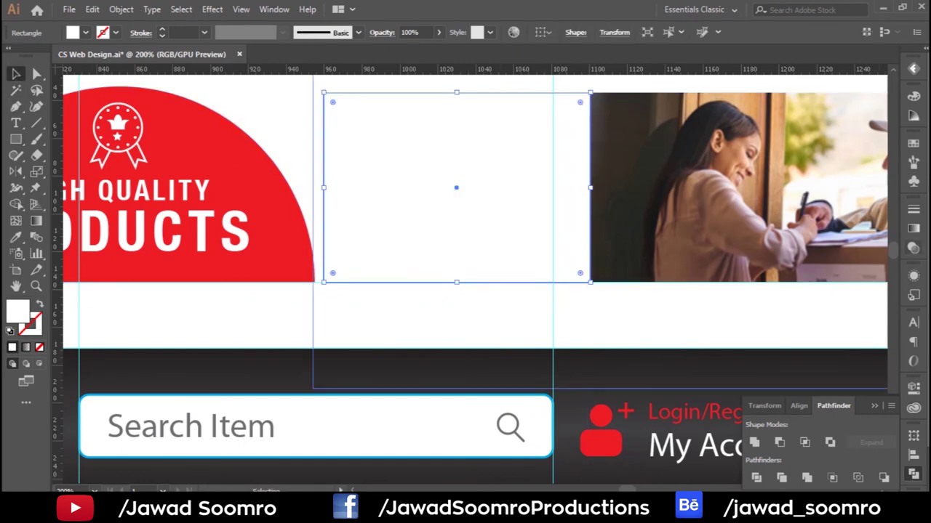
pyautogui.press('.')
pyautogui.doubleClick(752, 331)
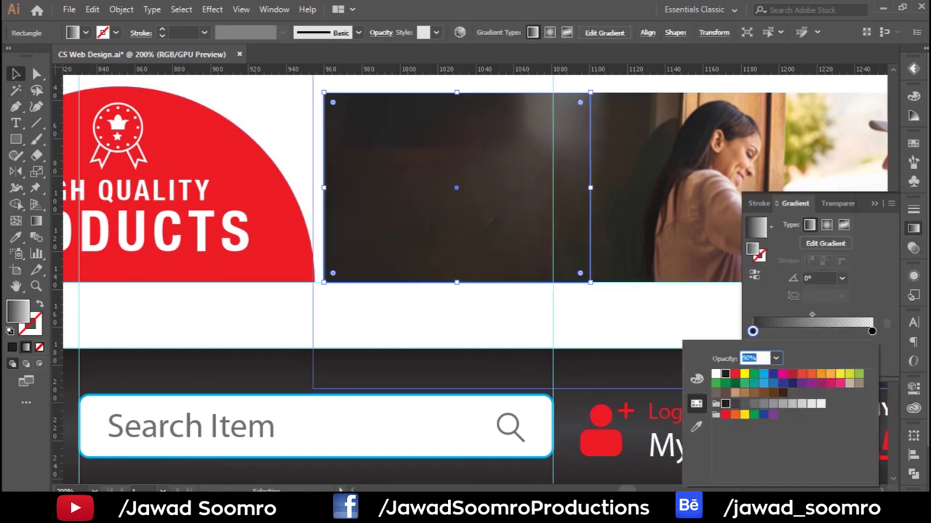
pyautogui.click(715, 373)
pyautogui.doubleClick(872, 331)
pyautogui.write('0')
pyautogui.press('Return')
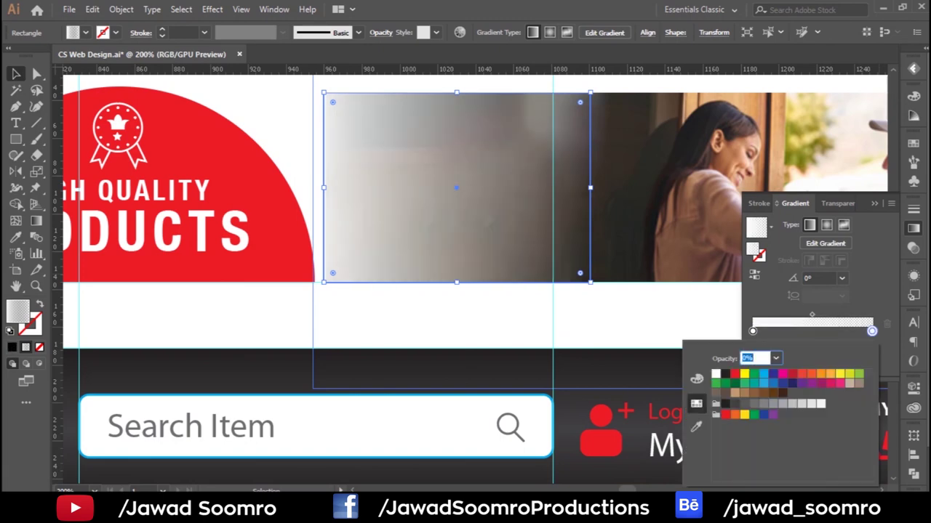
pyautogui.press('Return')
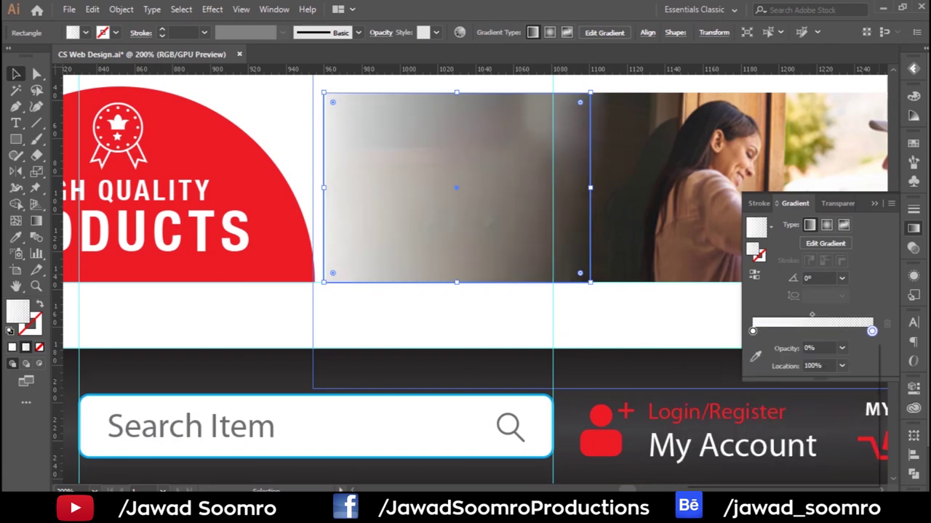
pyautogui.click(841, 348)
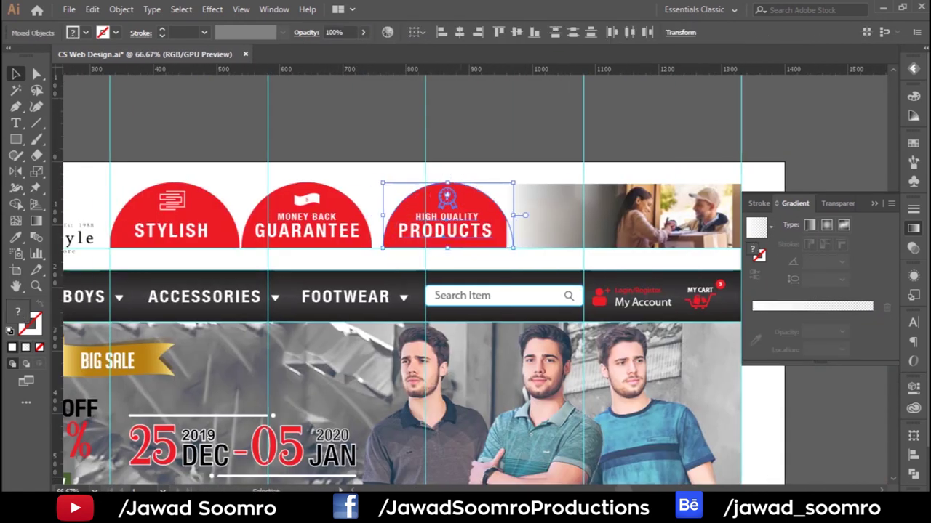
# Step: Nudge the GUARANTEE badge right and extend the gradient rectangle further left
pyautogui.rightClick(451, 223)
pyautogui.click(309, 219)
pyautogui.moveTo(309, 218); pyautogui.dragTo(314, 218)
pyautogui.hotkey('ctrl', '=')
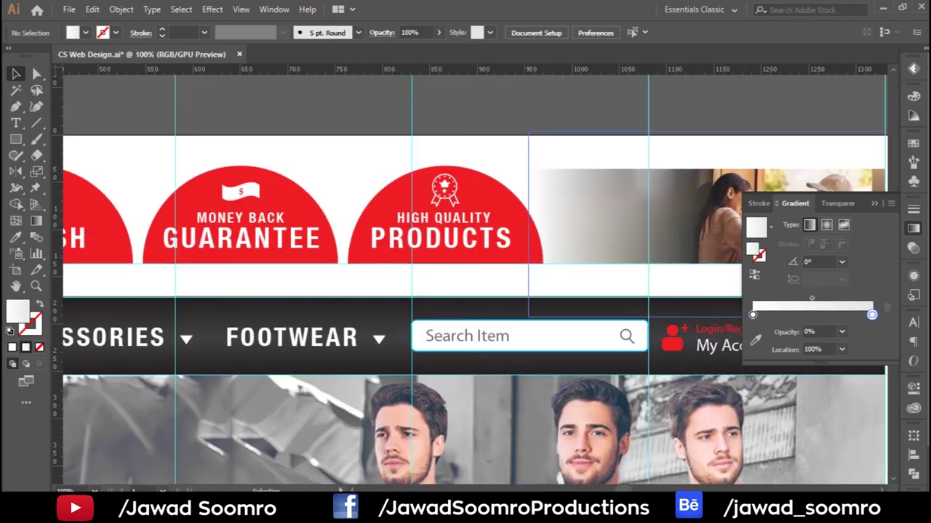
pyautogui.hscroll(3, 473, 276)
pyautogui.click(494, 225)
pyautogui.moveTo(409, 177); pyautogui.dragTo(396, 176)
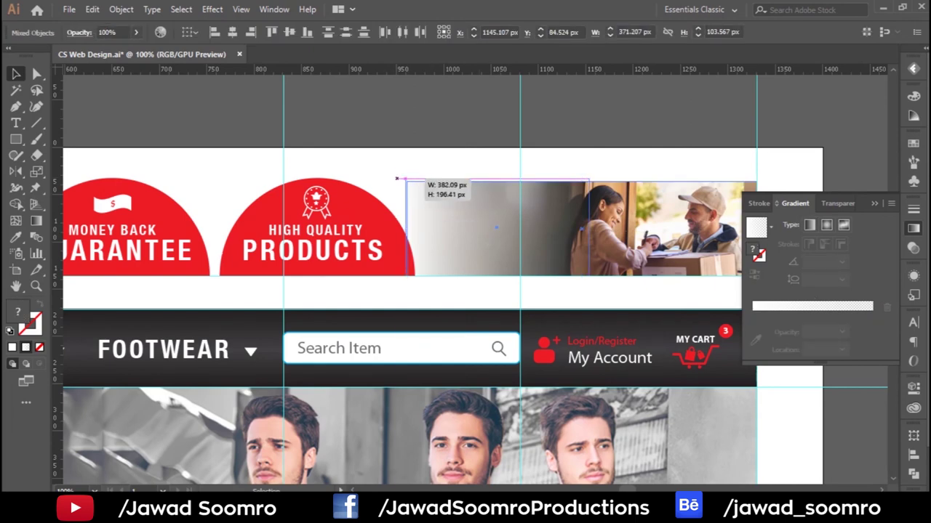
pyautogui.hotkey('ctrl', 'shift', 'a')
pyautogui.hotkey('ctrl', '=')
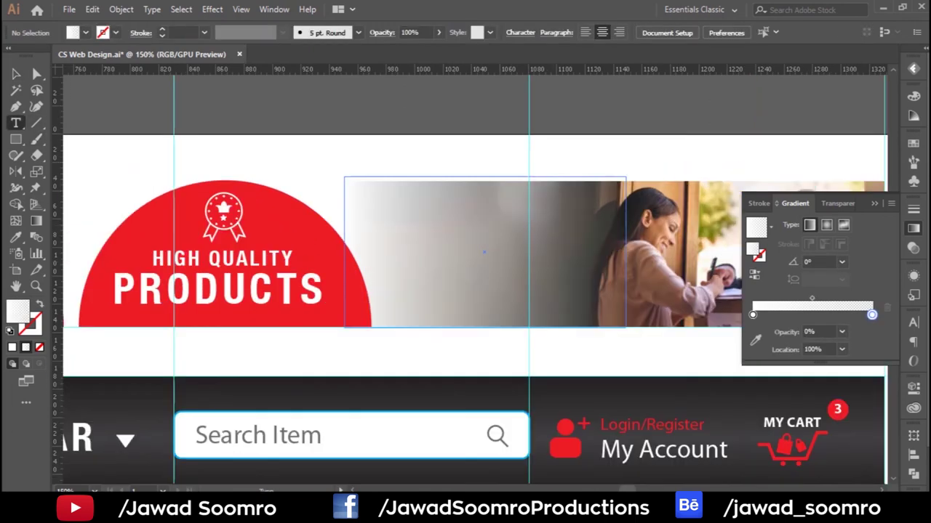
# Step: Type CASH ON DELIVERY over the photo and set it to 14 pt
pyautogui.hscroll(3, 465, 276)
pyautogui.press('t')
pyautogui.click(77, 207)
pyautogui.write('CASH ON ')
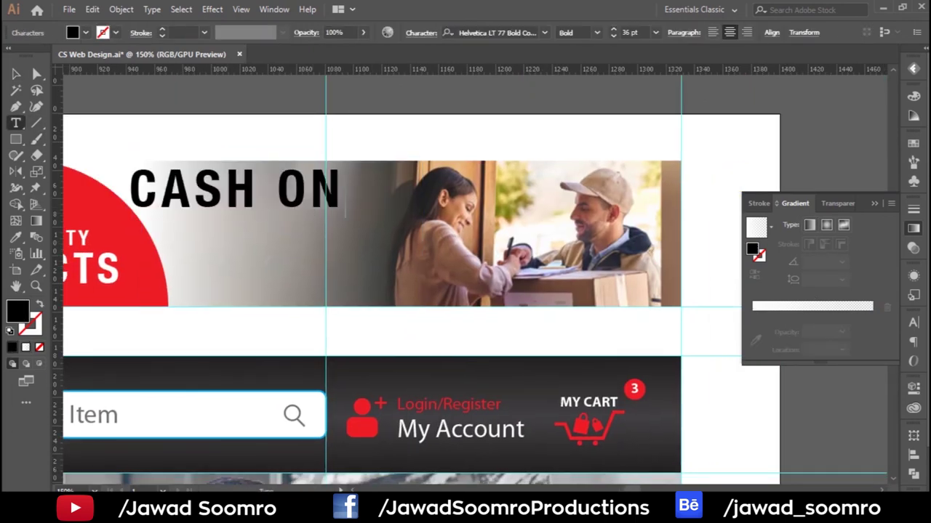
pyautogui.write('DELIVERY')
pyautogui.press('Escape')
pyautogui.click(655, 32)
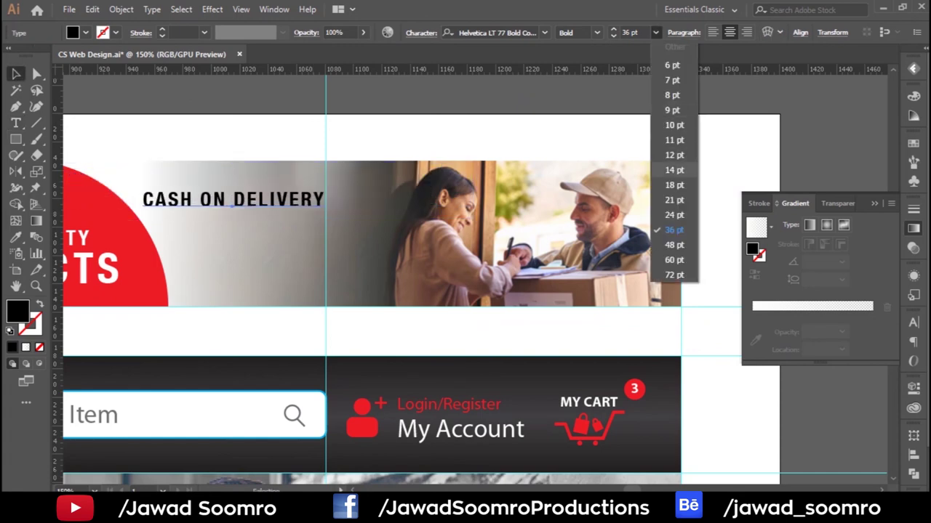
pyautogui.click(674, 169)
# Step: Add a larger AVAILABLE line below, coloured with the badge red
pyautogui.moveTo(324, 195)
pyautogui.mouseDown()
pyautogui.moveTo(329, 182)
pyautogui.moveTo(328, 222)
pyautogui.mouseUp()
pyautogui.tripleClick(274, 228)
pyautogui.write('AVAILABLE')
pyautogui.press('Escape')
pyautogui.press('i')
pyautogui.click(116, 240)
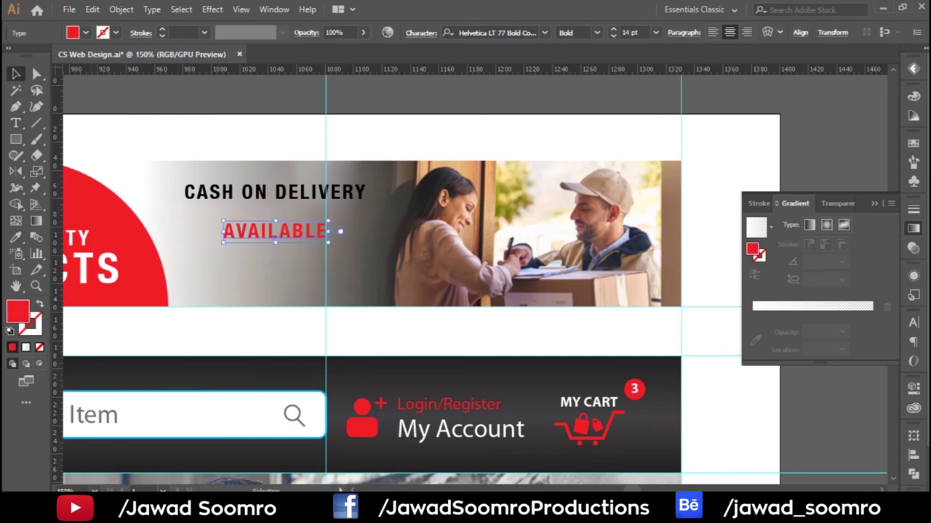
pyautogui.click(655, 32)
pyautogui.click(672, 145)
# Step: Move both text lines lower on the delivery banner
pyautogui.keyDown('shift'); pyautogui.click(277, 191); pyautogui.keyUp('shift')
pyautogui.moveTo(363, 214); pyautogui.dragTo(382, 234)
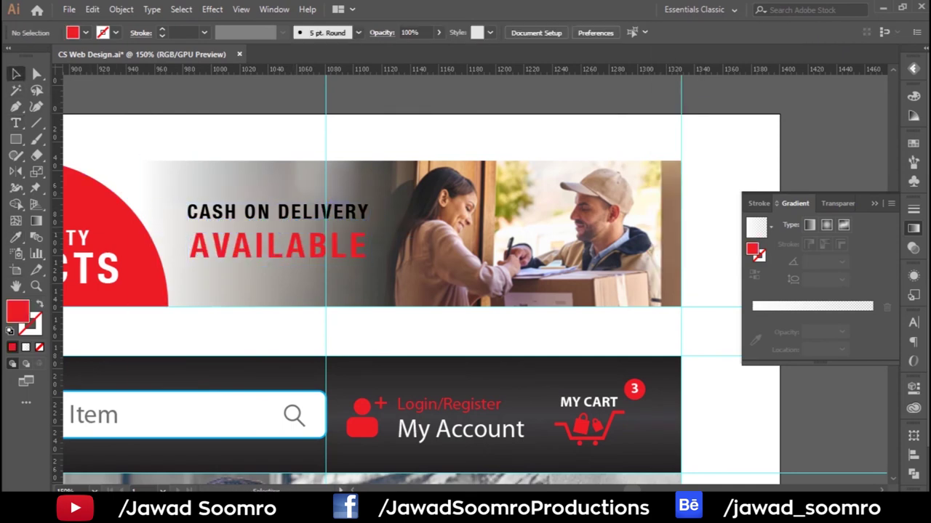
pyautogui.click(381, 233)
pyautogui.hotkey('ctrl', 'shift', 'a')
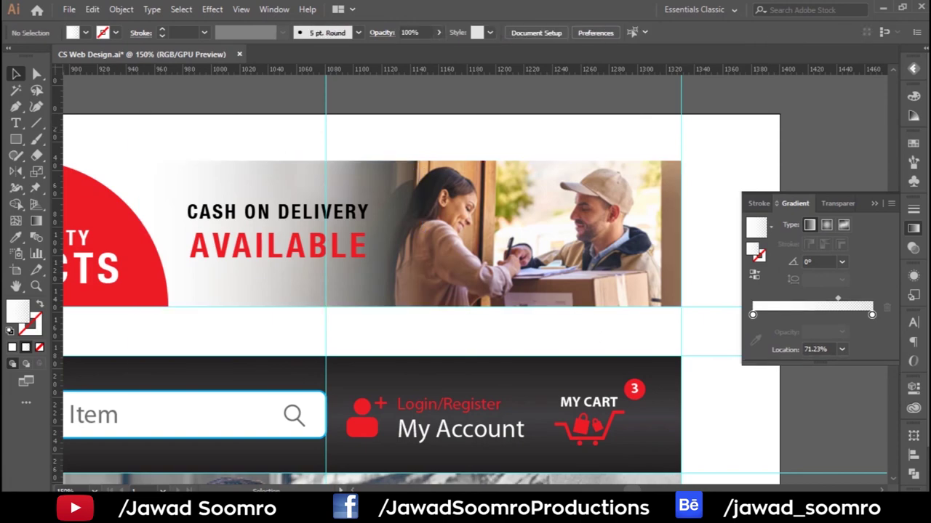
pyautogui.hotkey('ctrl', '-')
pyautogui.hotkey('ctrl', '-')
pyautogui.scroll(1, 397, 303)
pyautogui.click(465, 222)
# Step: Enlarge the CASH ON DELIVERY text block and align AVAILABLE beneath it
pyautogui.moveTo(507, 237); pyautogui.dragTo(545, 249)
pyautogui.hotkey('ctrl', 'shift', 'a')
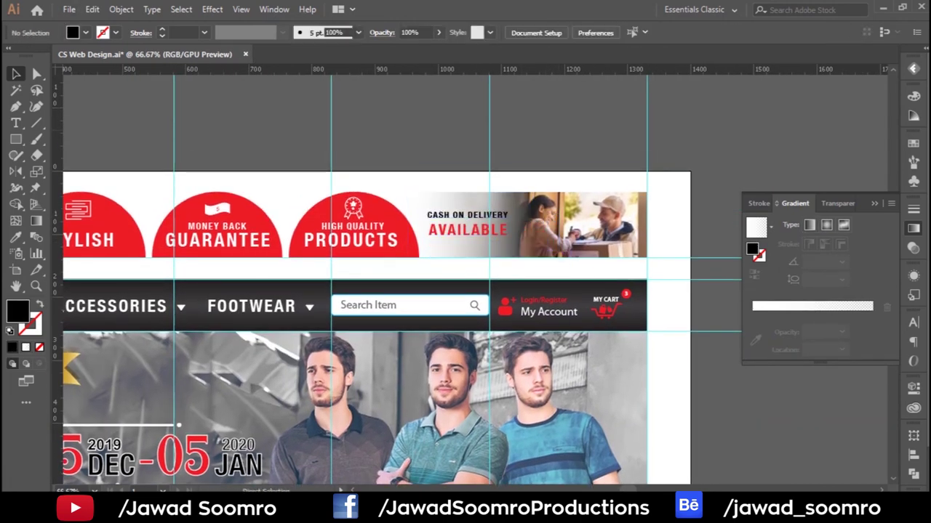
pyautogui.hotkey('ctrl', '+')
pyautogui.hotkey('ctrl', '+')
pyautogui.click(370, 199)
pyautogui.moveTo(349, 234)
pyautogui.mouseDown()
pyautogui.moveTo(333, 234)
pyautogui.moveTo(370, 256)
pyautogui.mouseUp()
pyautogui.hotkey('ctrl', 'shift', 'a')
pyautogui.hotkey('ctrl', '-')
pyautogui.hotkey('ctrl', '-')
pyautogui.hotkey('ctrl', '-')
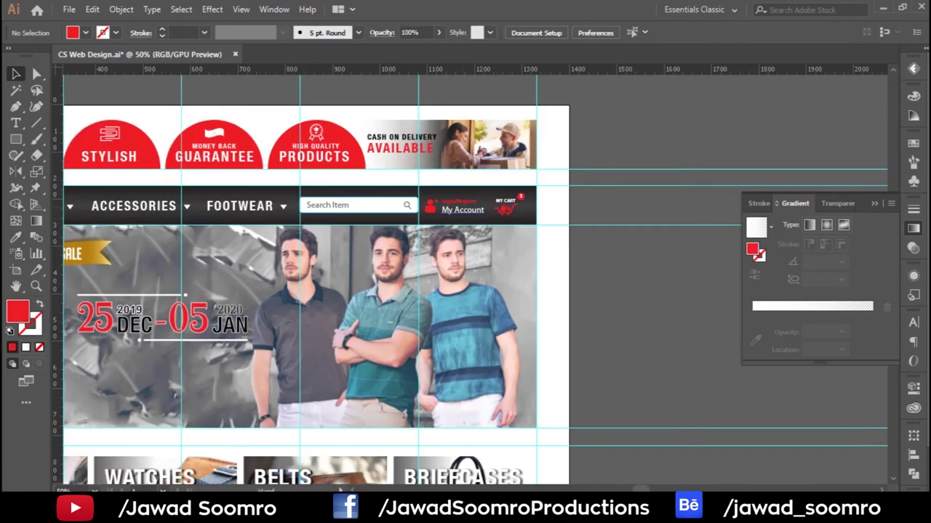
# Step: Nudge the top banner group down slightly
pyautogui.scroll(2, 471, 275)
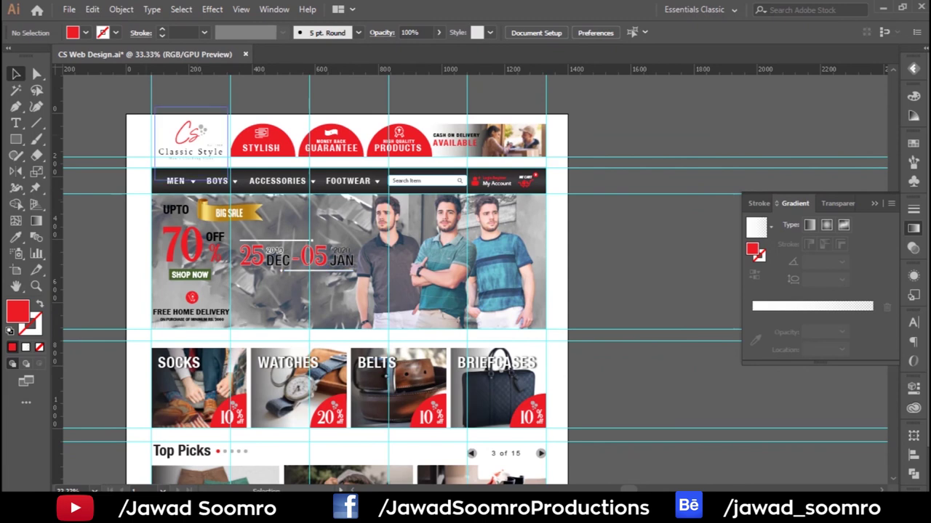
pyautogui.click(522, 145)
pyautogui.scroll(2, 522, 145)
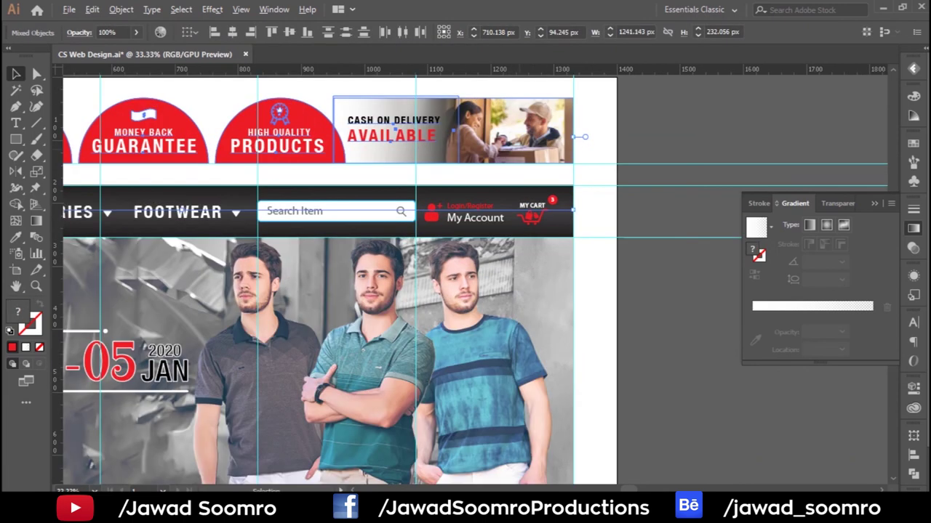
pyautogui.moveTo(556, 145); pyautogui.dragTo(568, 149)
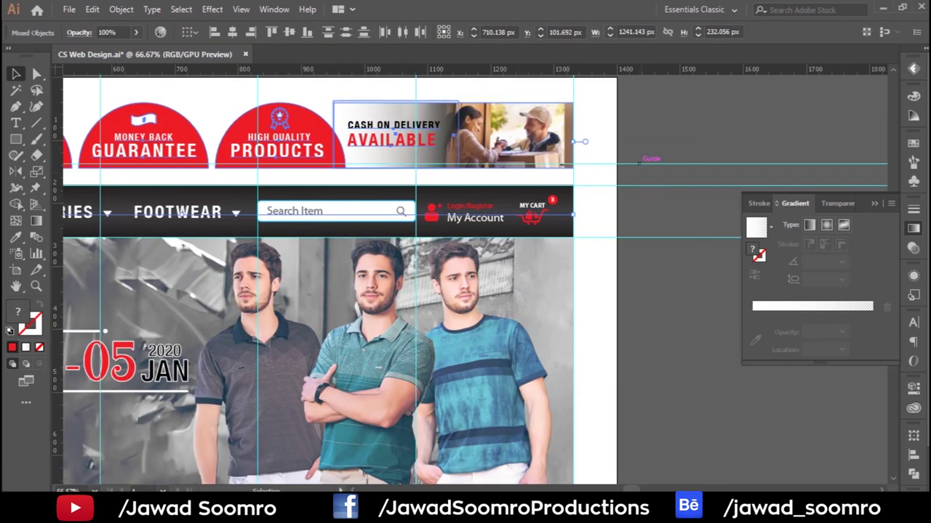
pyautogui.click(638, 161)
# Step: Unlock the guides and move the guide below the banner slightly lower
pyautogui.rightClick(645, 131)
pyautogui.click(756, 253)
pyautogui.moveTo(615, 164); pyautogui.dragTo(661, 173)
pyautogui.scroll(-2, 618, 174)
pyautogui.scroll(-3, 618, 174)
pyautogui.scroll(2, 618, 175)
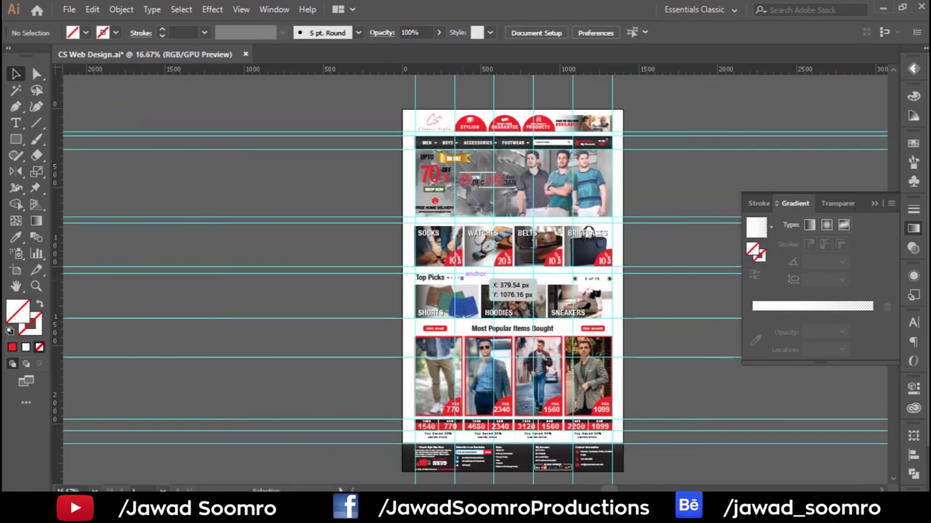
pyautogui.scroll(3, 450, 279)
# Step: Bring the Top Picks section into view and bring up the canvas shortcut menu
pyautogui.moveTo(451, 278); pyautogui.dragTo(297, 362)
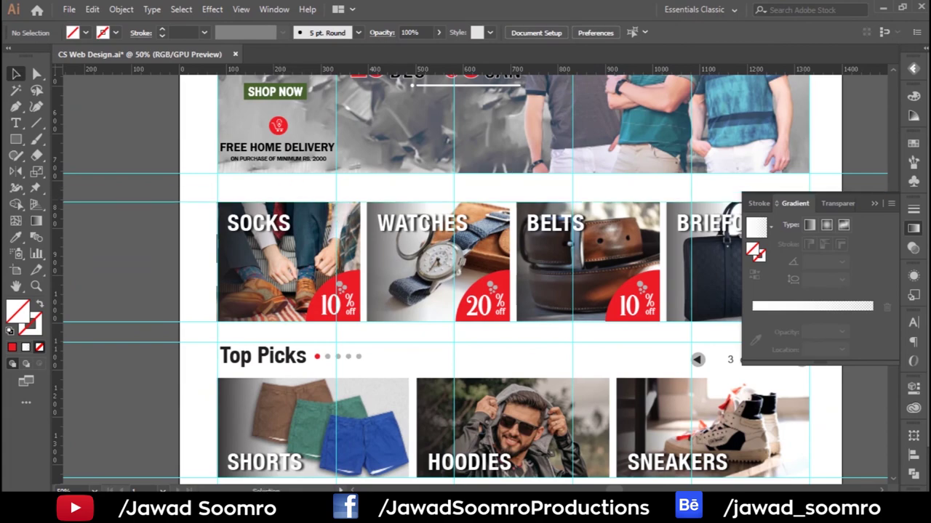
pyautogui.click(312, 407)
pyautogui.scroll(-3, 313, 407)
pyautogui.scroll(-2, 472, 280)
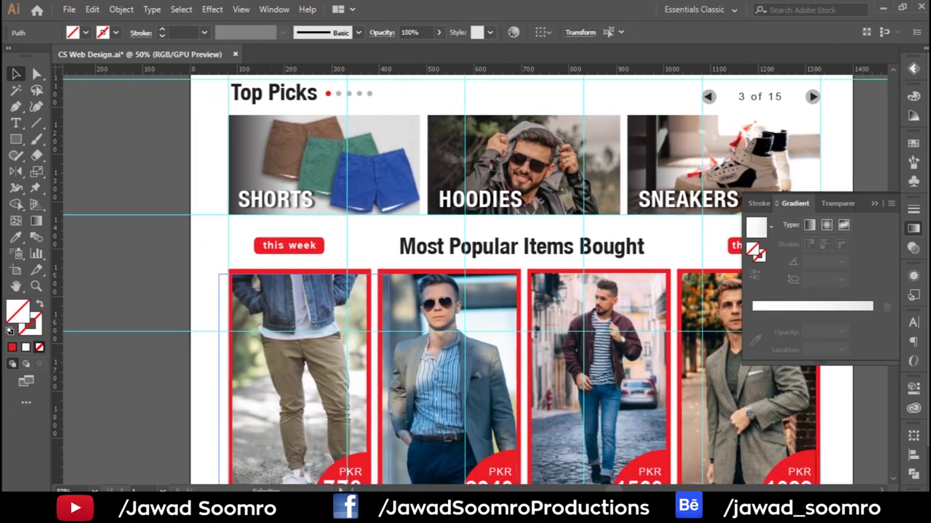
pyautogui.scroll(-3, 473, 280)
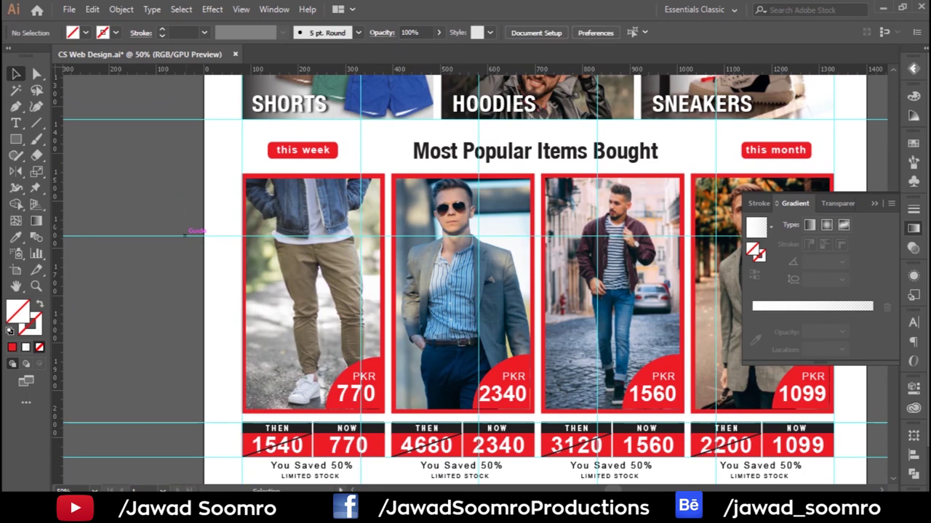
pyautogui.rightClick(129, 80)
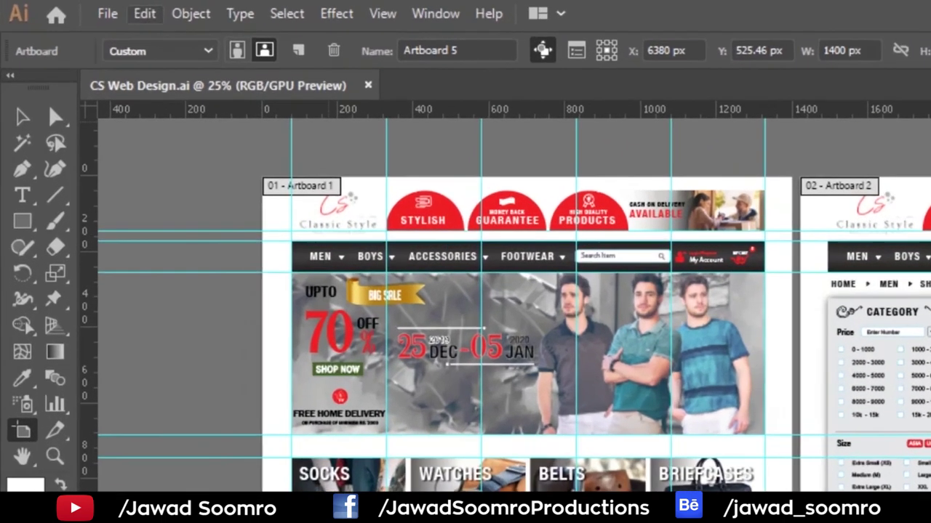
# Step: Export artboards 1-5 as the layered Photoshop file CS Web Design.psd at 100 ppi
pyautogui.click(69, 9)
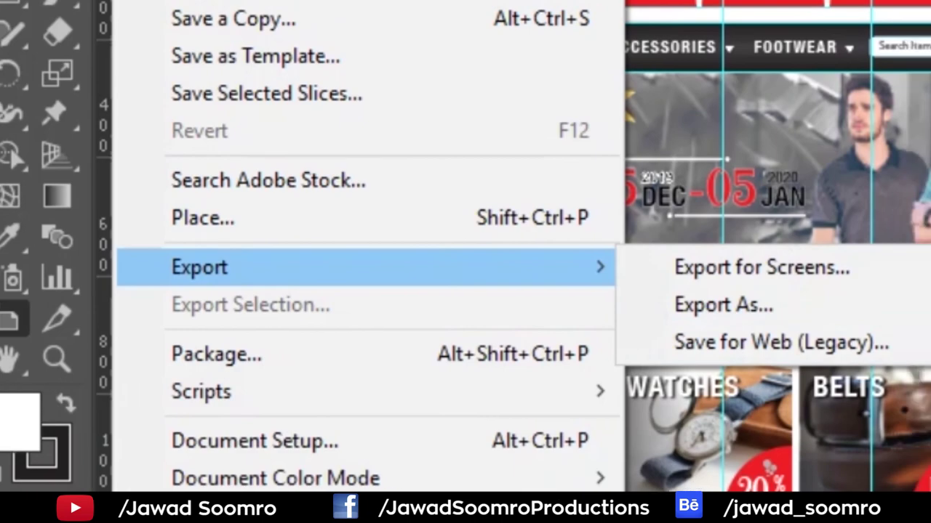
pyautogui.click(724, 305)
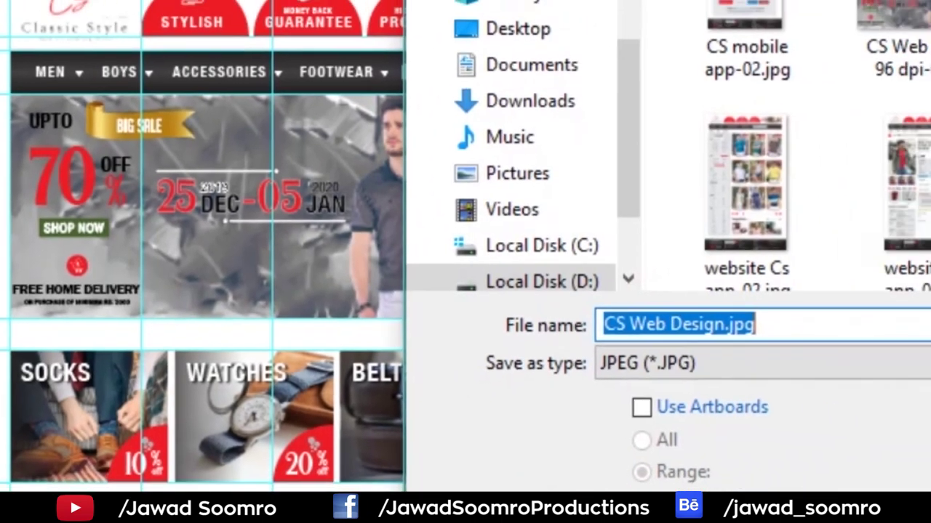
pyautogui.click(509, 335)
pyautogui.click(239, 504)
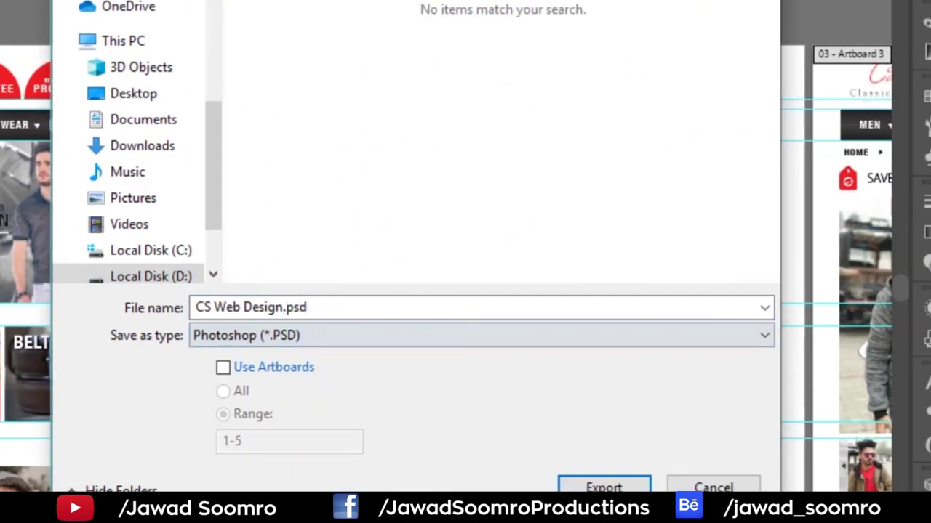
pyautogui.click(222, 367)
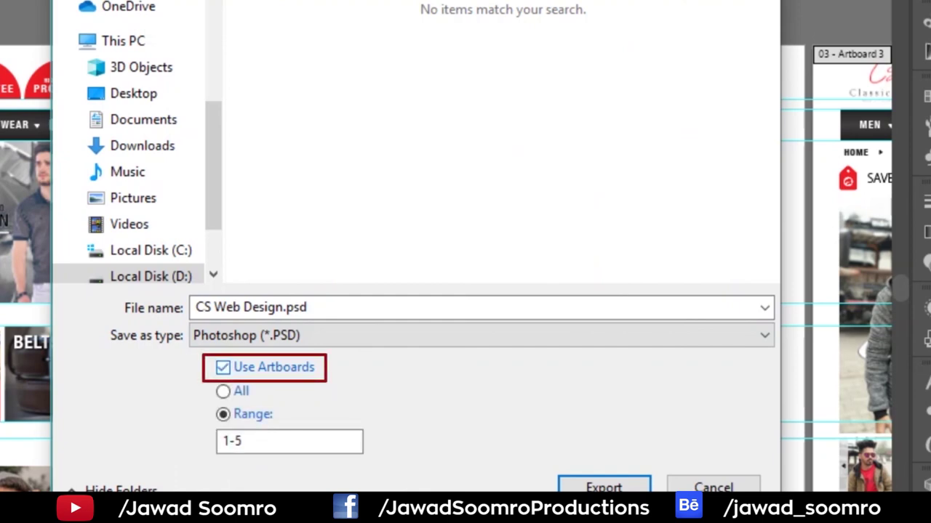
pyautogui.press('Return')
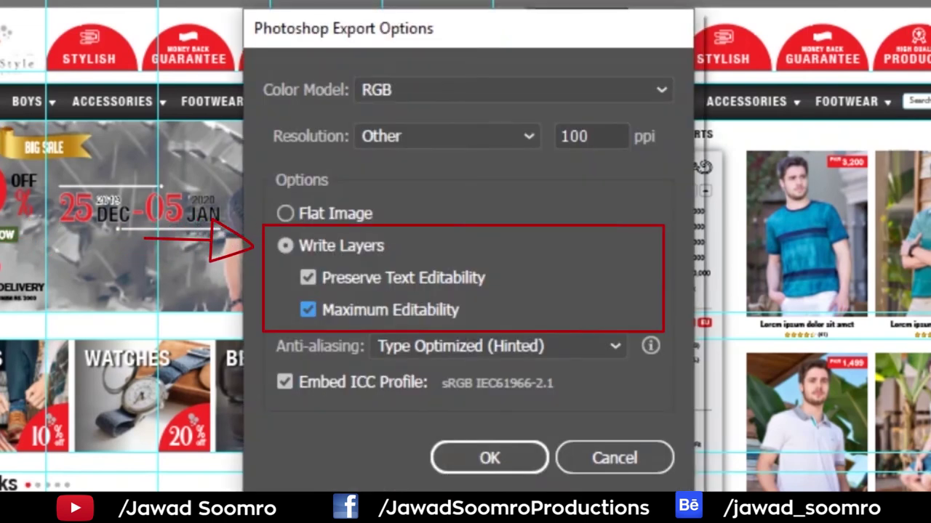
pyautogui.press('Tab')
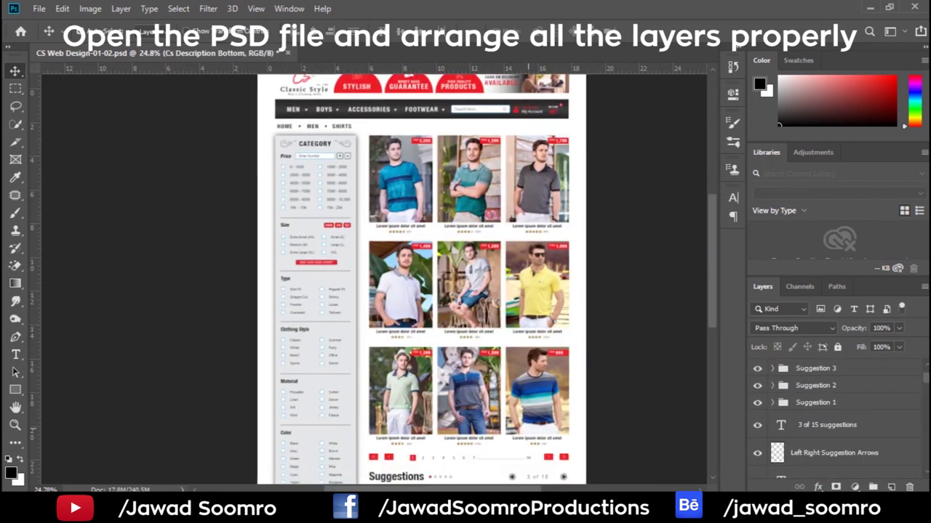
# Step: Check the WALLETS, GRAPHIC TEES and CASUAL suggestion images by toggling their visibility
pyautogui.click(757, 402)
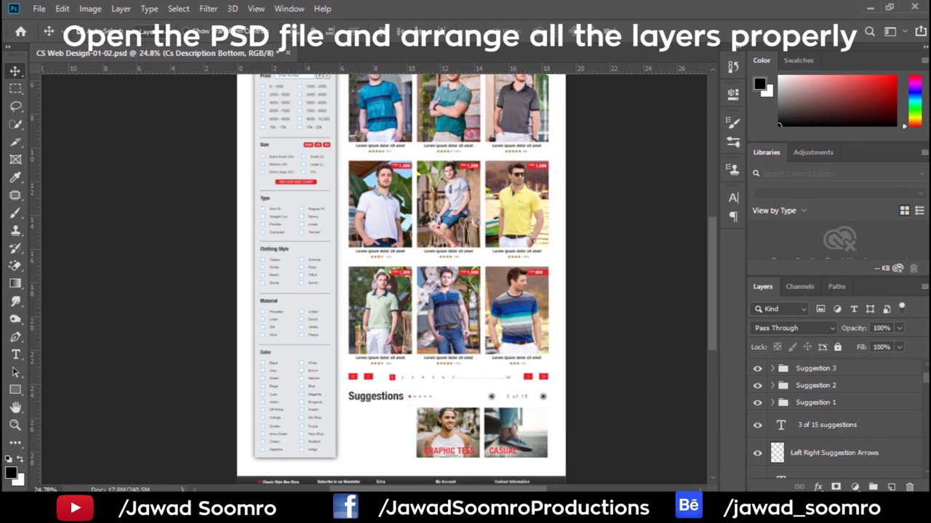
pyautogui.click(757, 402)
pyautogui.click(756, 385)
pyautogui.click(757, 369)
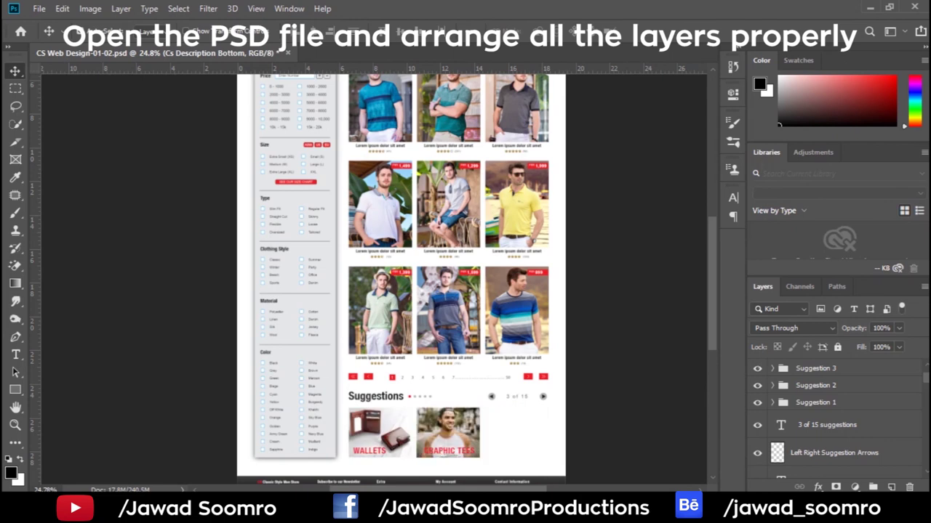
pyautogui.click(756, 369)
# Step: Scroll to the top of the layer list and bring up the File export choices
pyautogui.scroll(1, 836, 422)
pyautogui.scroll(1, 836, 422)
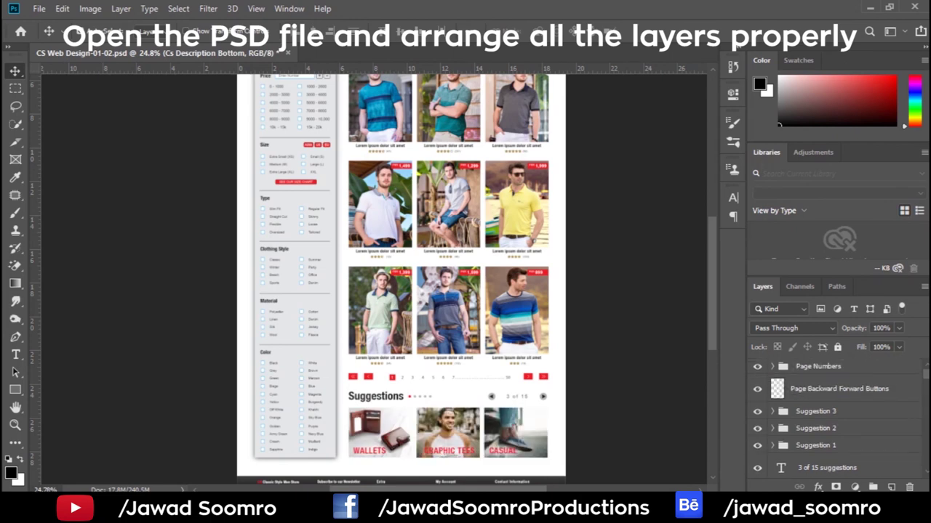
pyautogui.scroll(3, 443, 276)
pyautogui.click(39, 8)
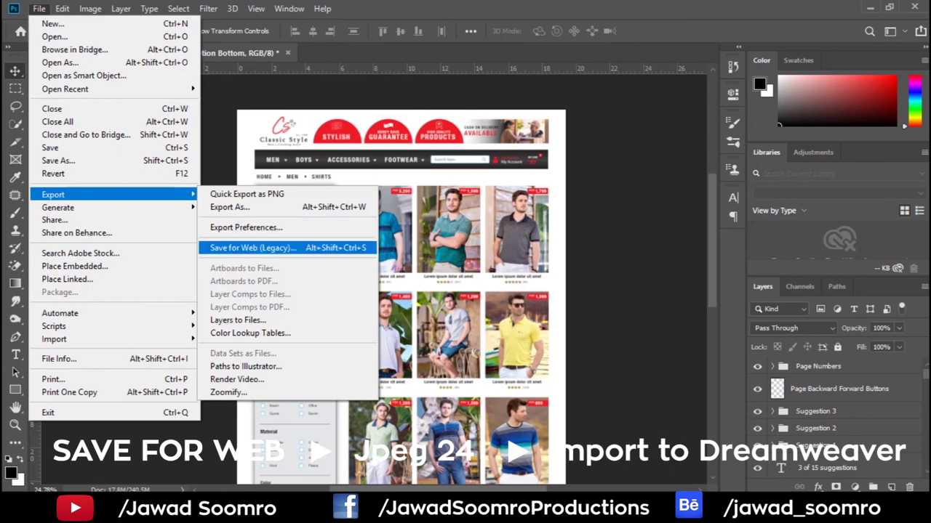
# Step: Set Save for Web output to JPEG High, quality 60, keeping Copyright and Contact Info metadata
pyautogui.click(251, 248)
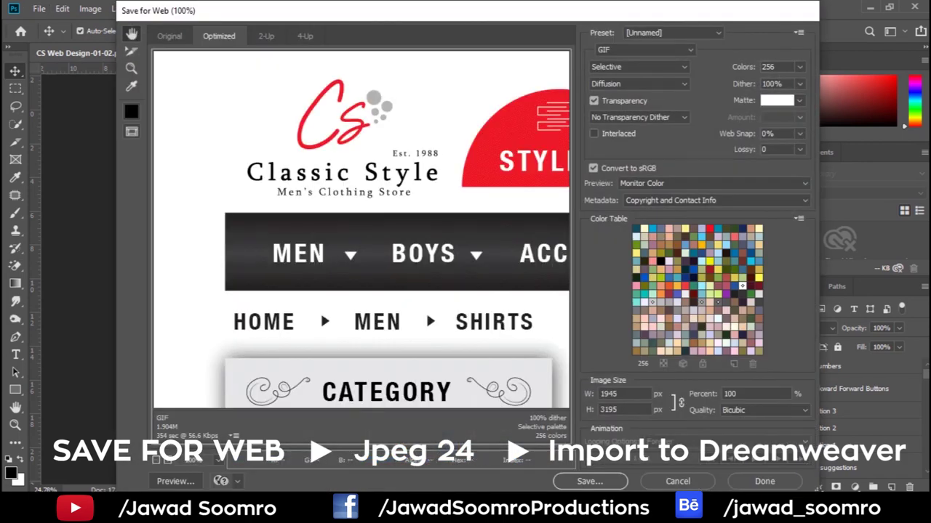
pyautogui.click(643, 49)
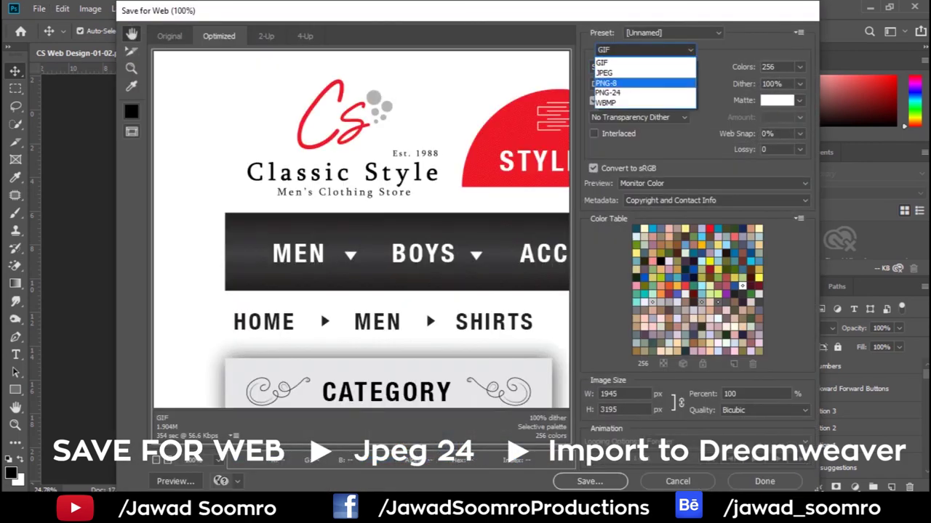
pyautogui.click(605, 72)
pyautogui.click(712, 200)
pyautogui.click(698, 233)
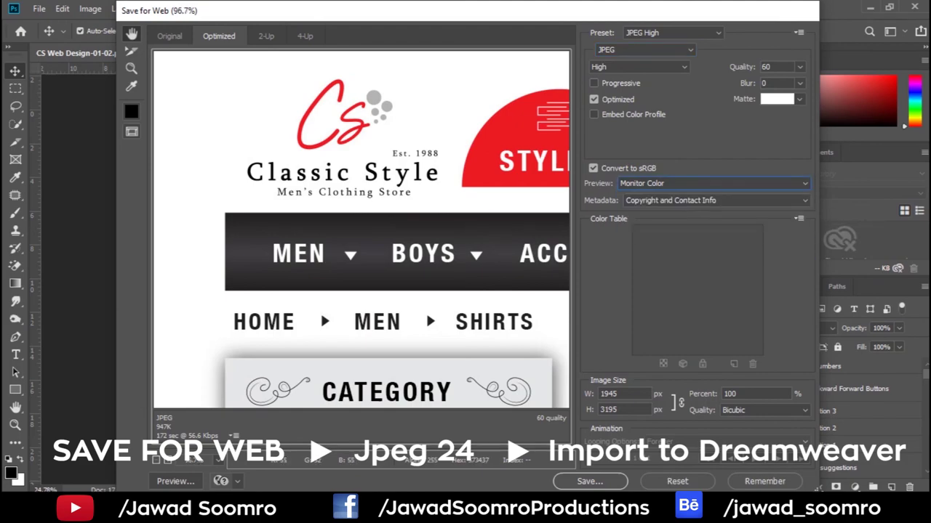
pyautogui.hotkey('ctrl', '0')
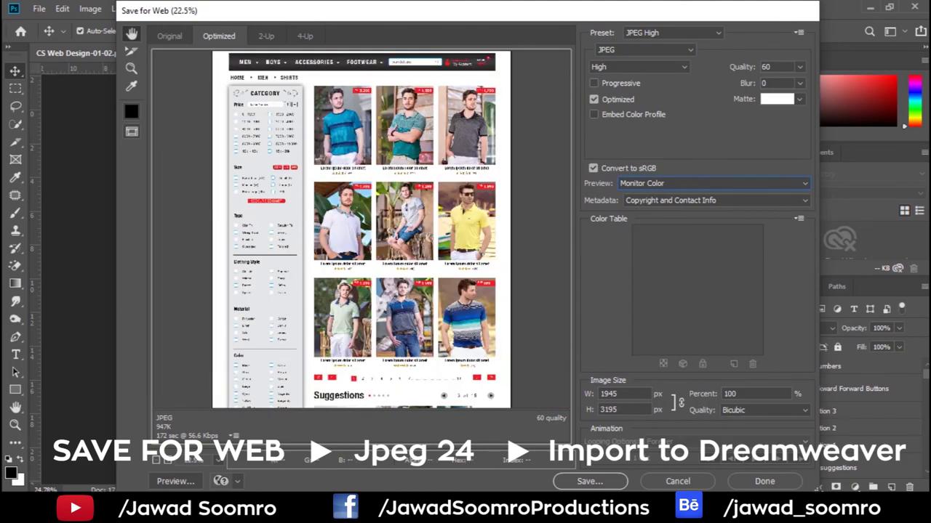